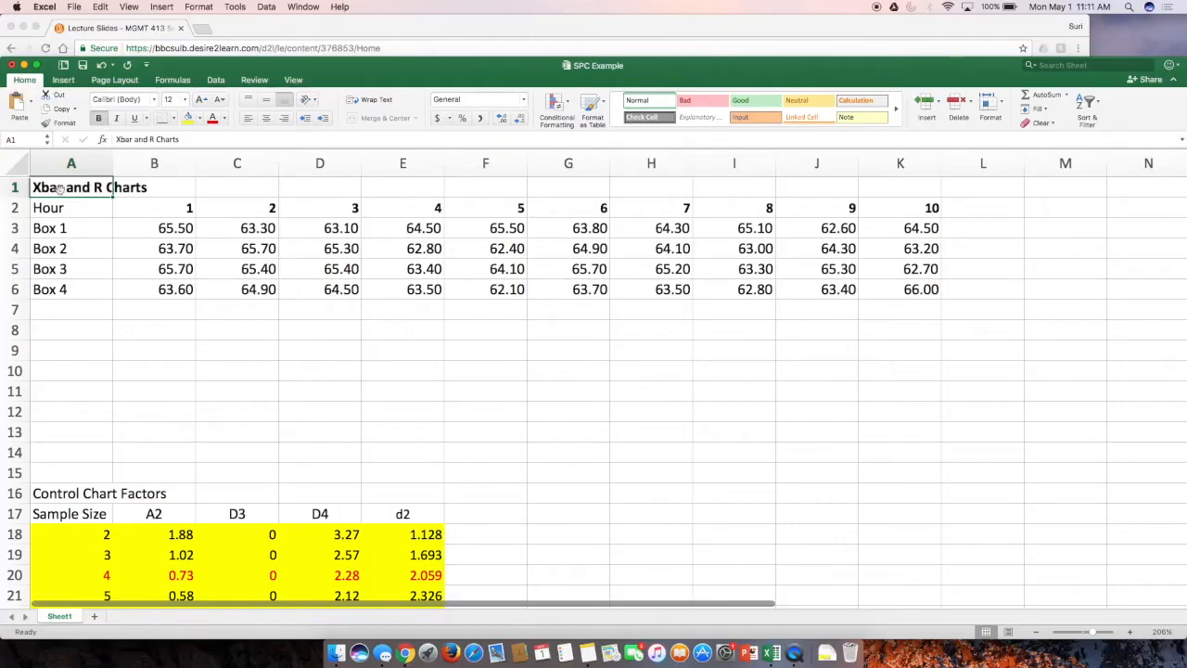
Step: Change the title in A1 to "Objective: Xbar and R Charts to understand process variation over time"
{"action": "double_click", "coordinate": [60, 190]}
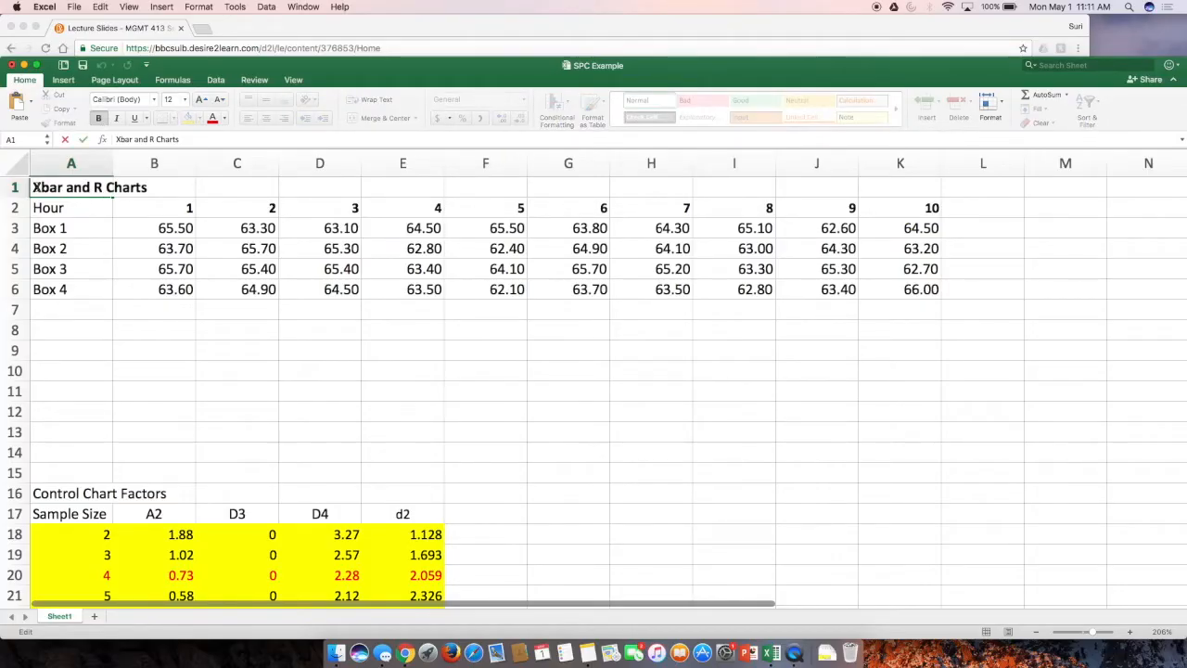
{"action": "type", "text": "Objective:"}
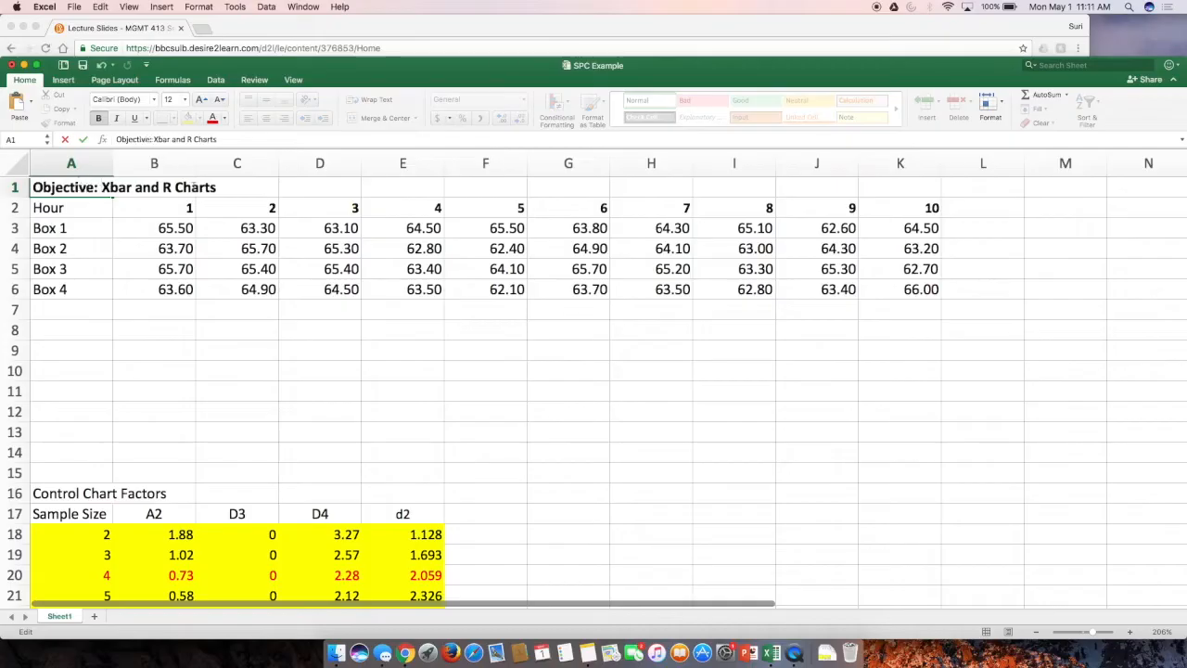
{"action": "left_click", "coordinate": [217, 188]}
{"action": "type", "text": "to unde"}
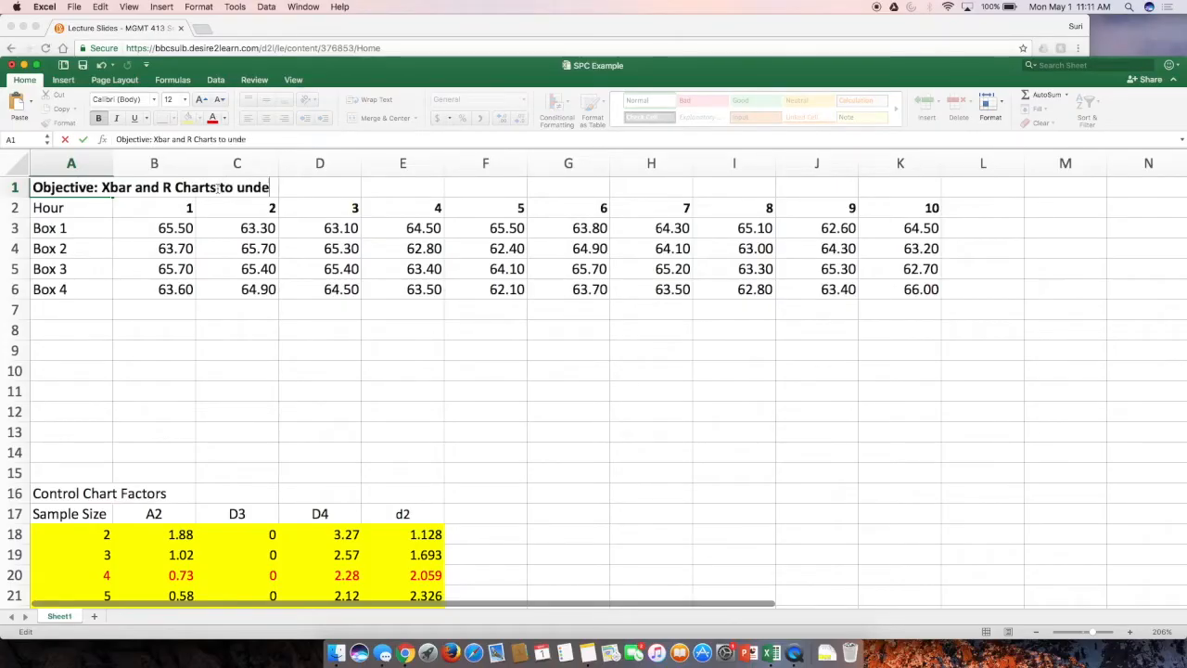
{"action": "type", "text": "rstand process vari"}
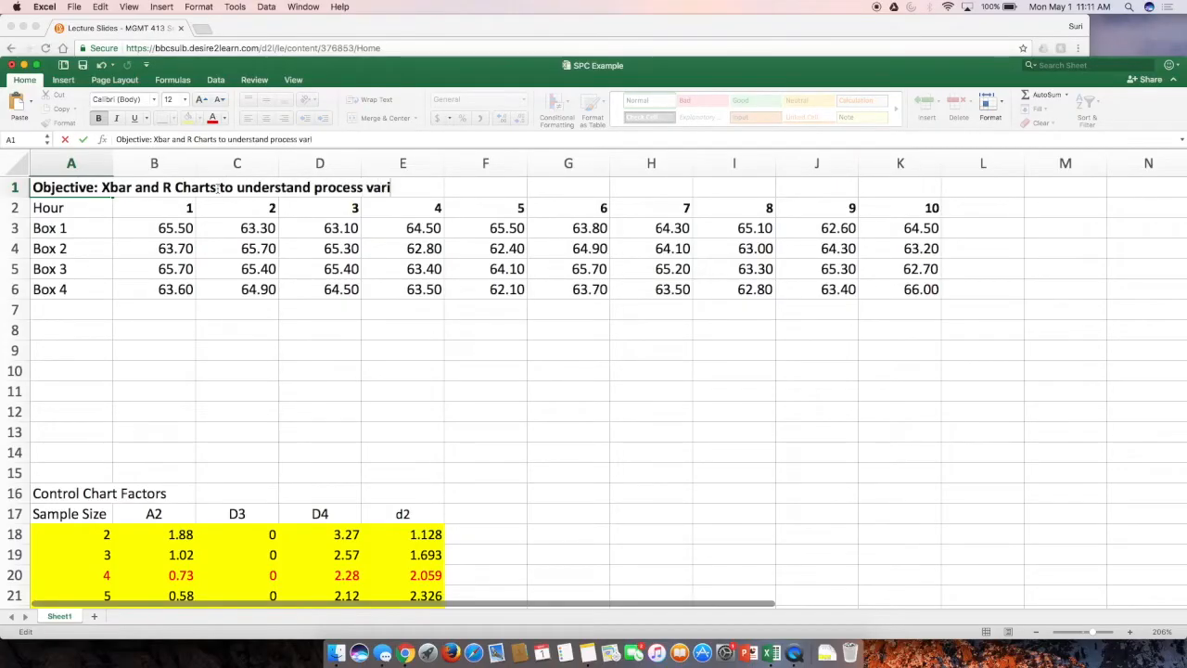
{"action": "type", "text": "ation over time"}
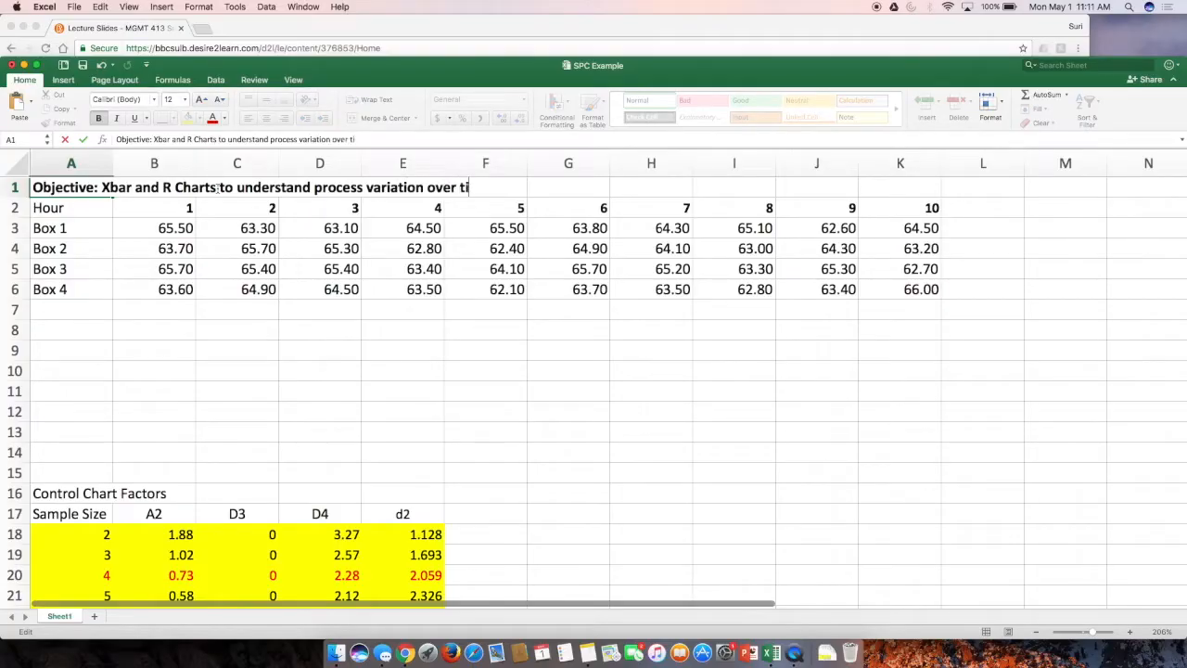
{"action": "key", "text": "Return"}
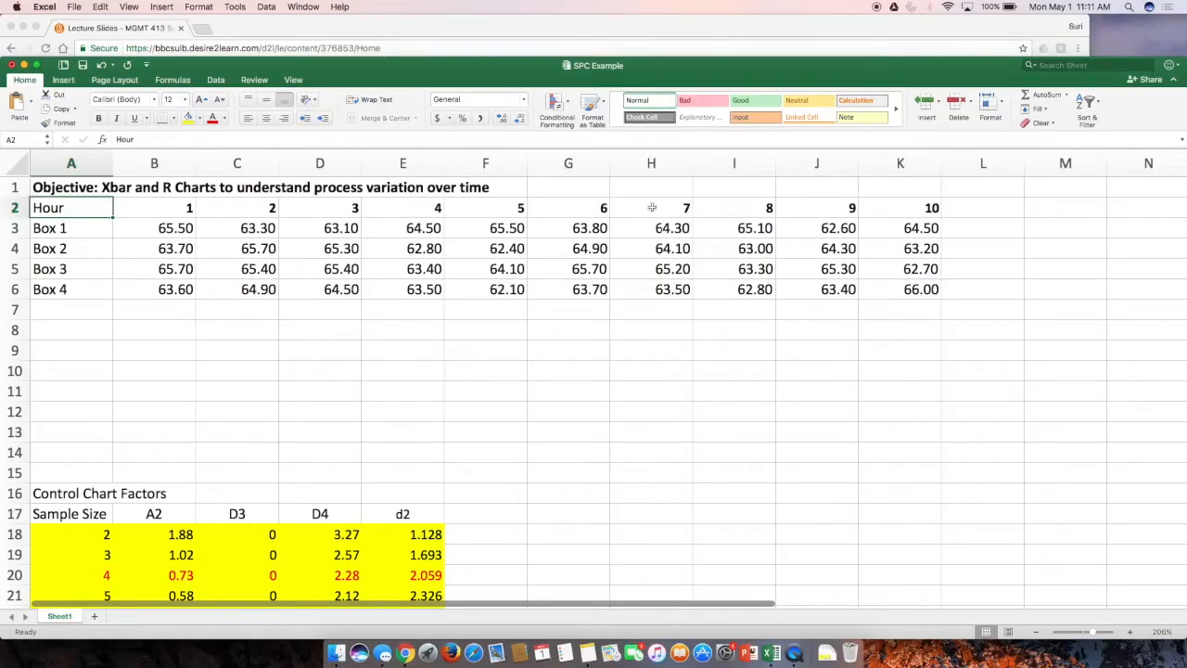
Step: Enter "Requirement from the Process: 64 oz of pasta in a box sold at say Costco." in cell G1
{"action": "left_click", "coordinate": [561, 186]}
{"action": "type", "text": "REq"}
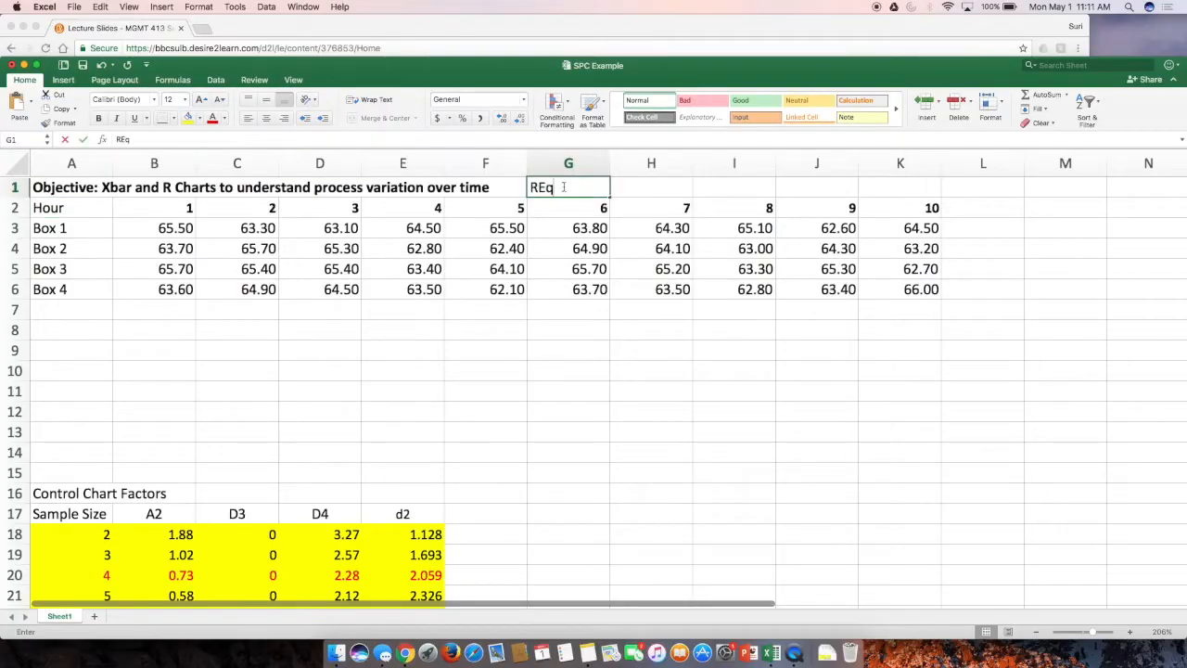
{"action": "key", "text": "BackSpace"}
{"action": "key", "text": "BackSpace"}
{"action": "type", "text": "equirem"}
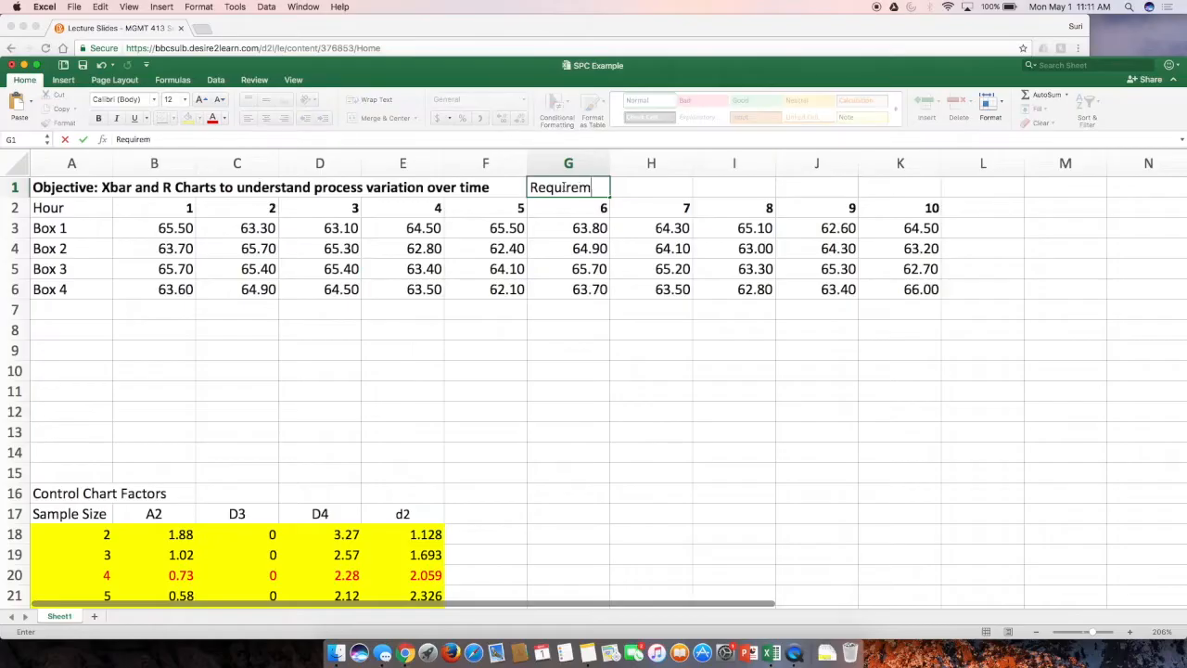
{"action": "type", "text": "ent from the Pr"}
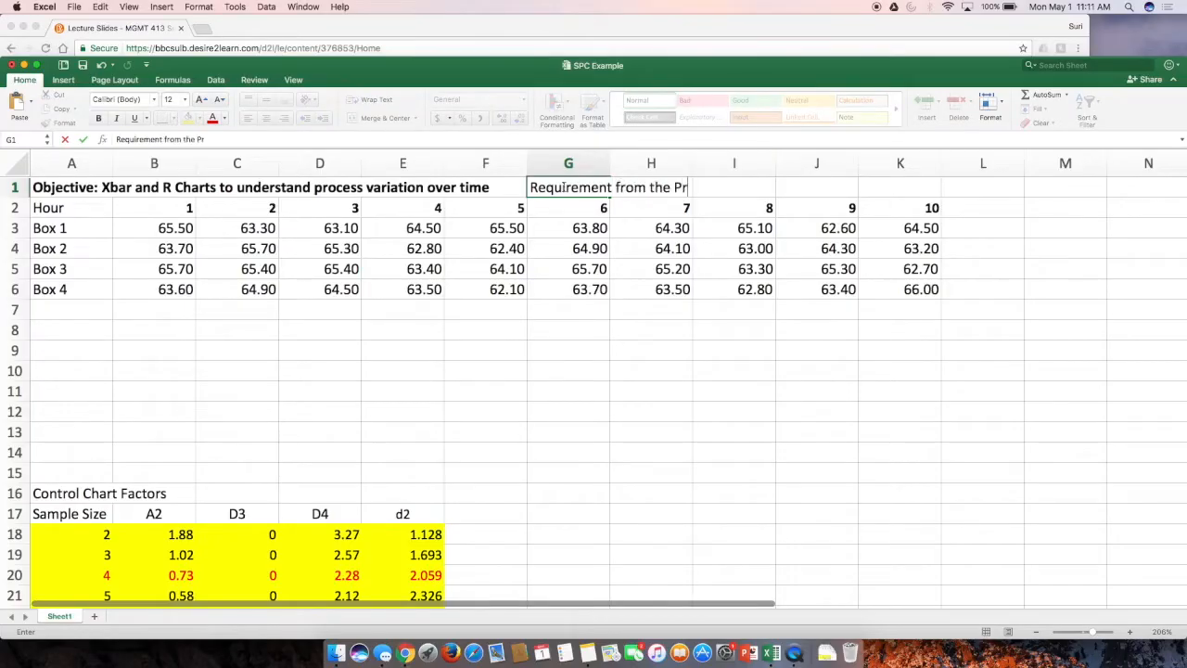
{"action": "type", "text": "ocess: 64 oz"}
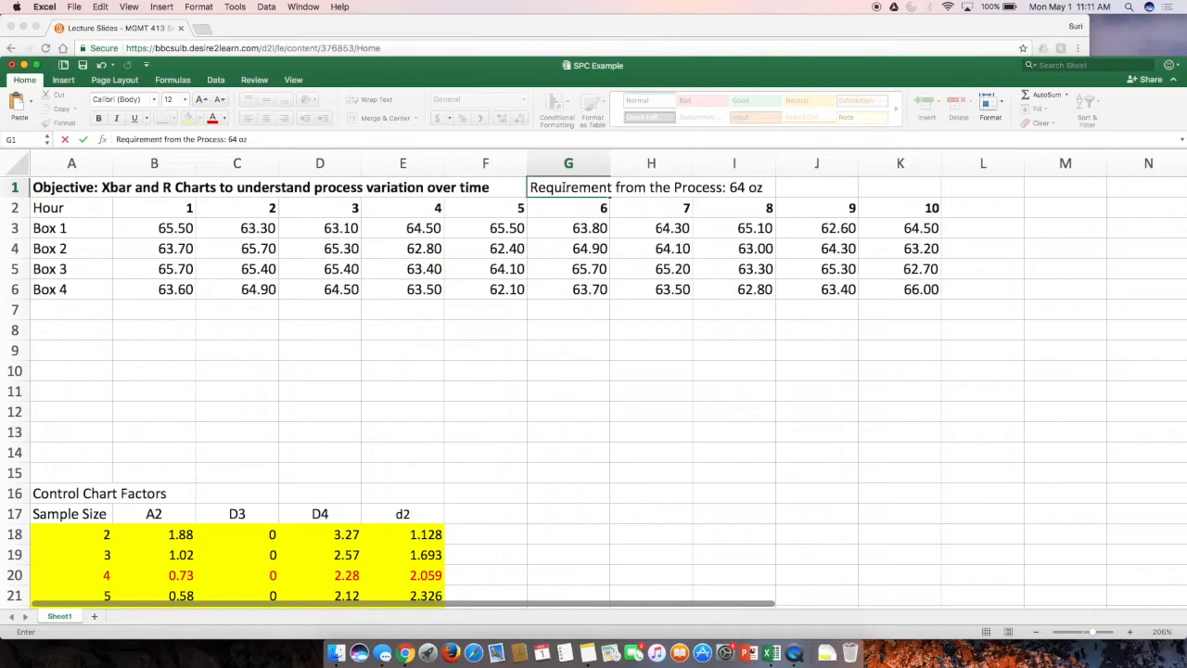
{"action": "type", "text": " of pasta in a"}
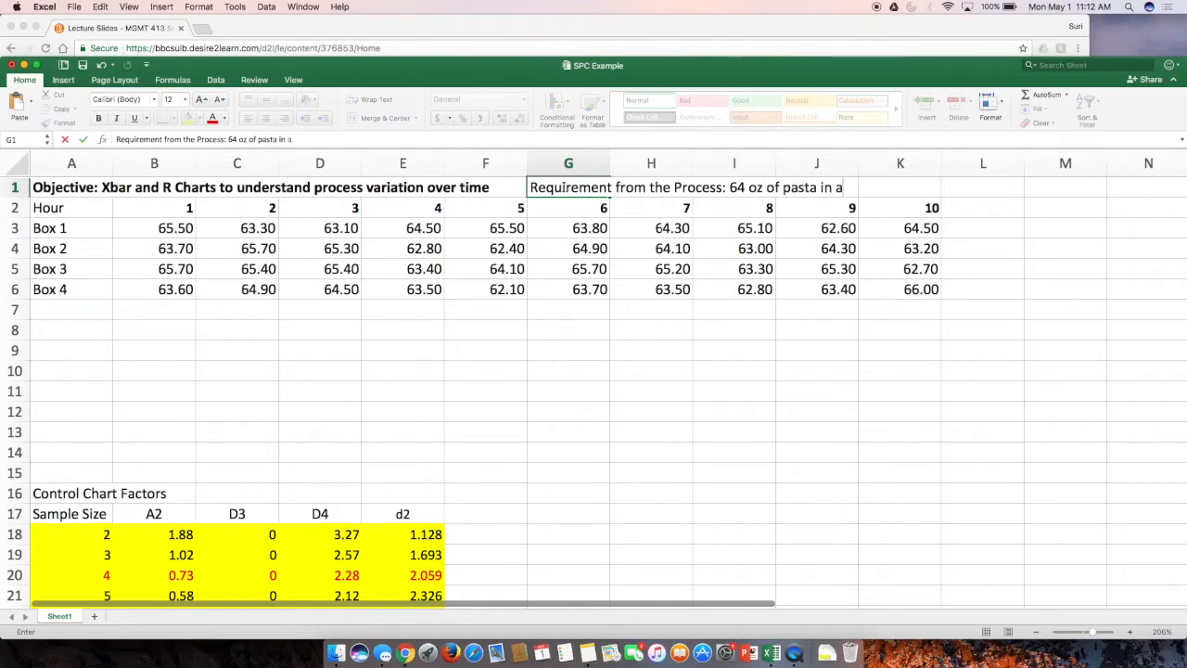
{"action": "type", "text": " box sold at say Cos"}
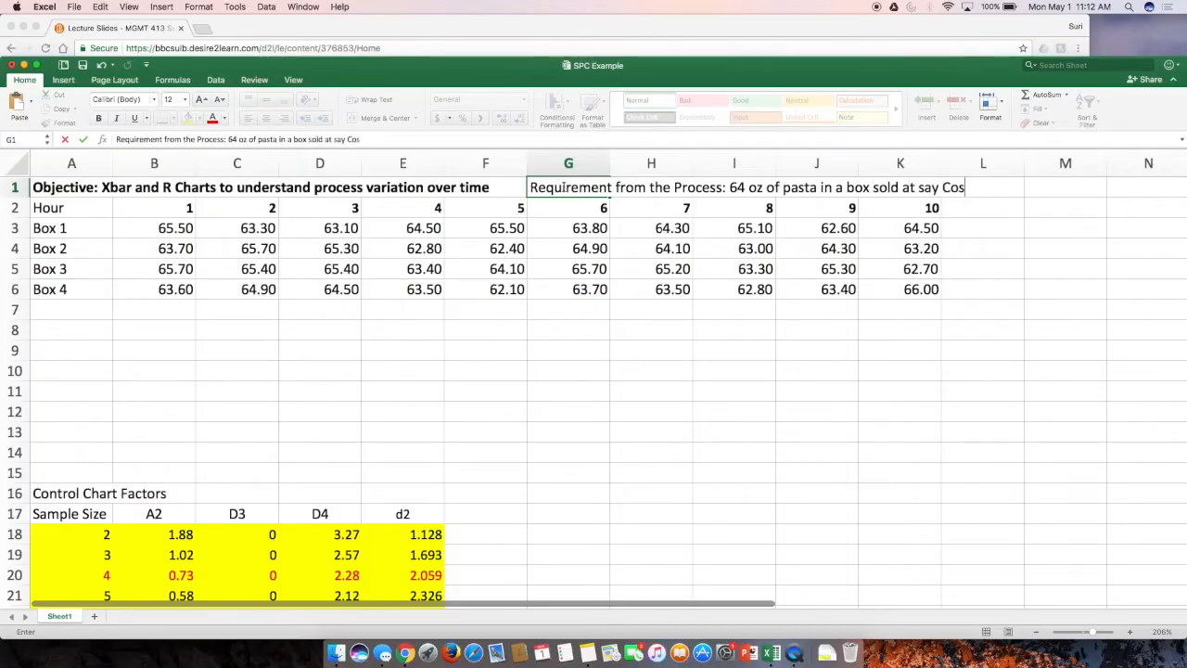
{"action": "type", "text": "tco."}
{"action": "key", "text": "Return"}
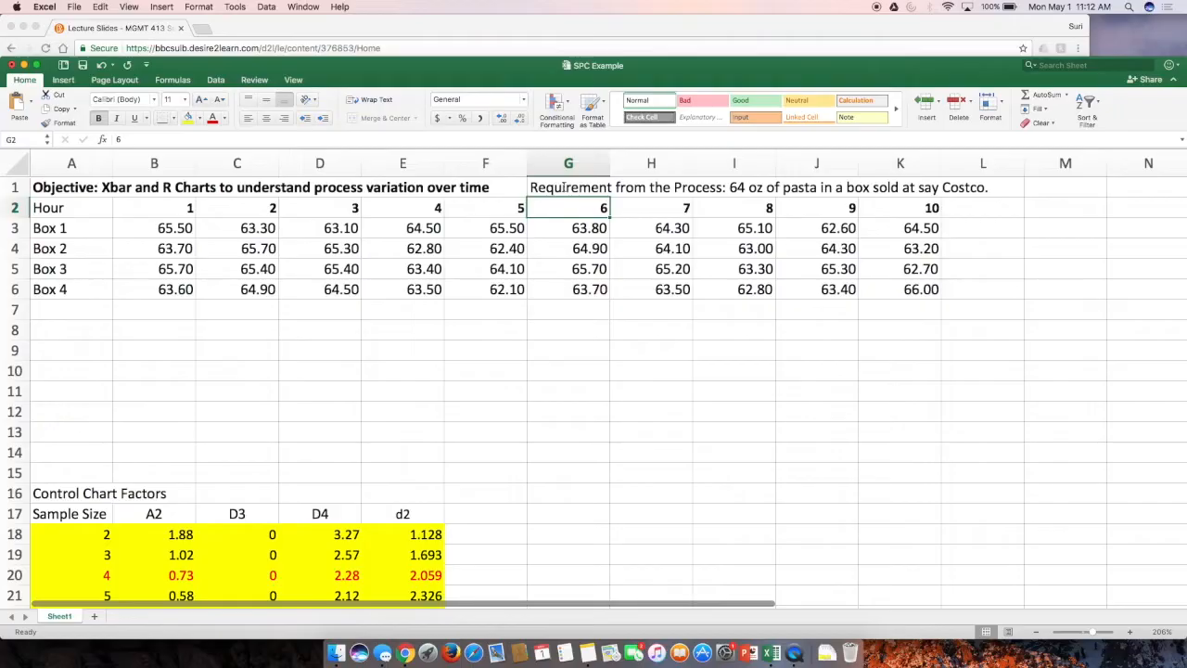
Step: Add the tolerance "+/-1" after 64 in the G1 requirement and make its label "Requirement from the Process:" bold
{"action": "double_click", "coordinate": [568, 186]}
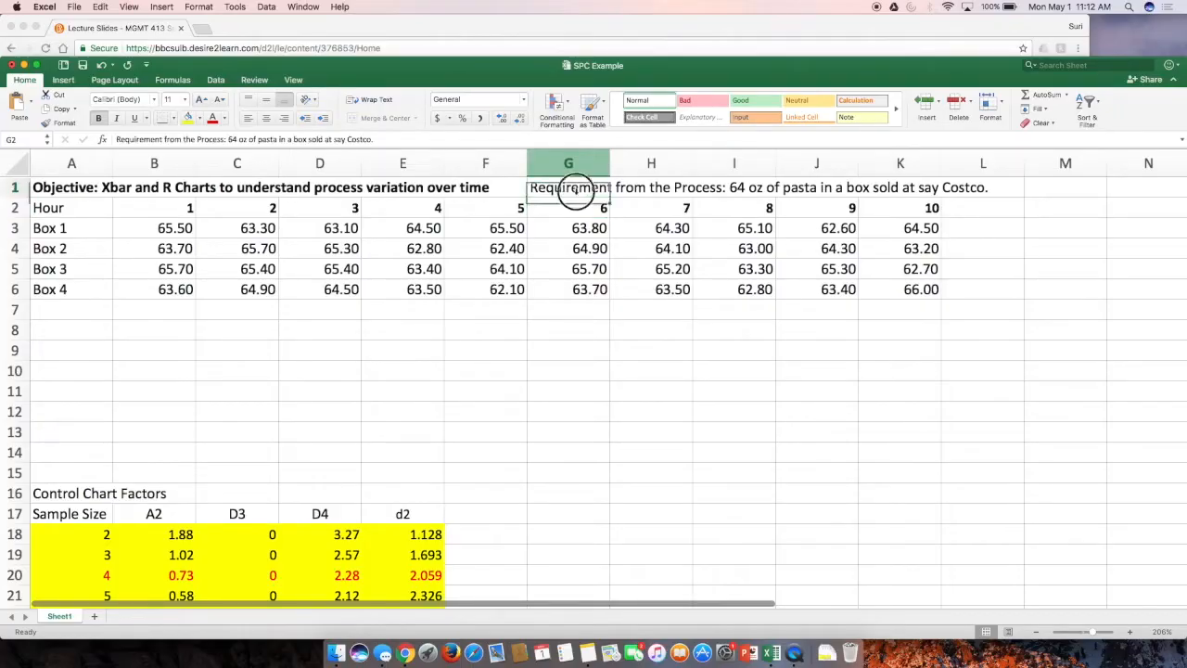
{"action": "left_click", "coordinate": [750, 187]}
{"action": "type", "text": "+"}
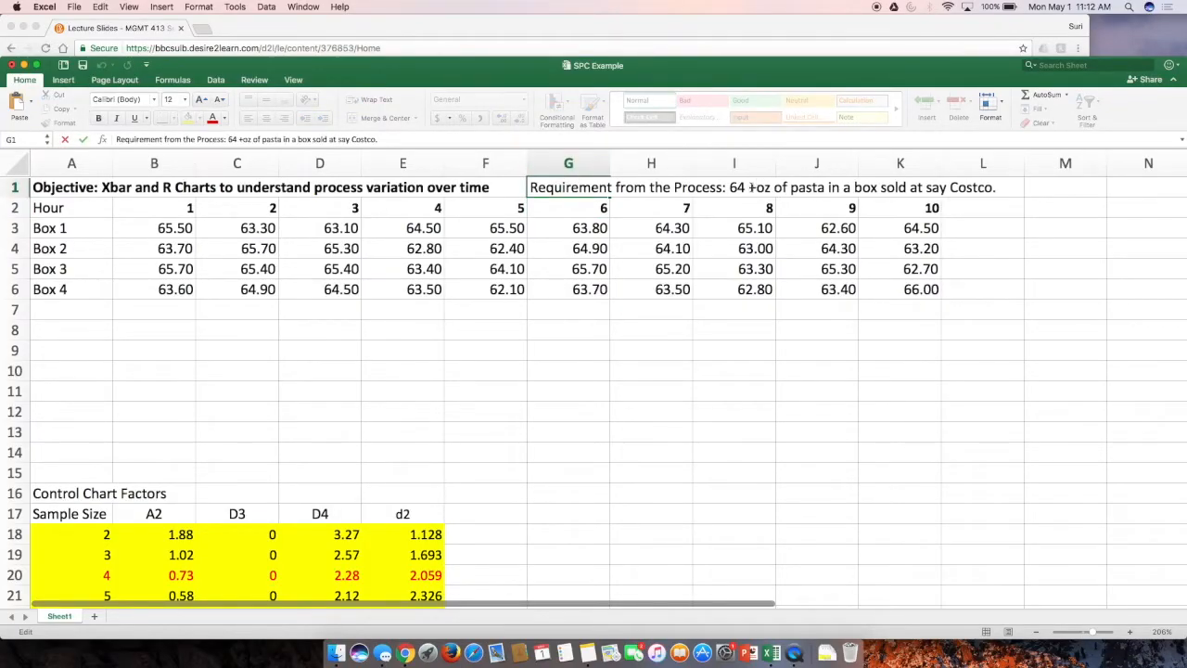
{"action": "type", "text": "/-1"}
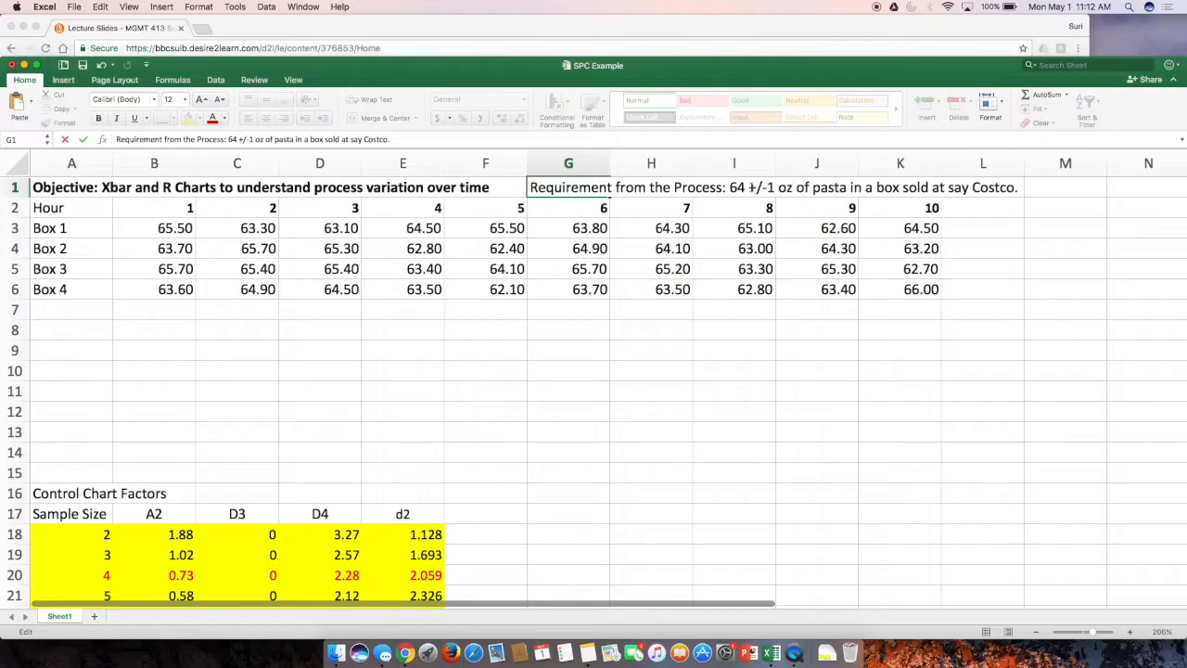
{"action": "key", "text": "Return"}
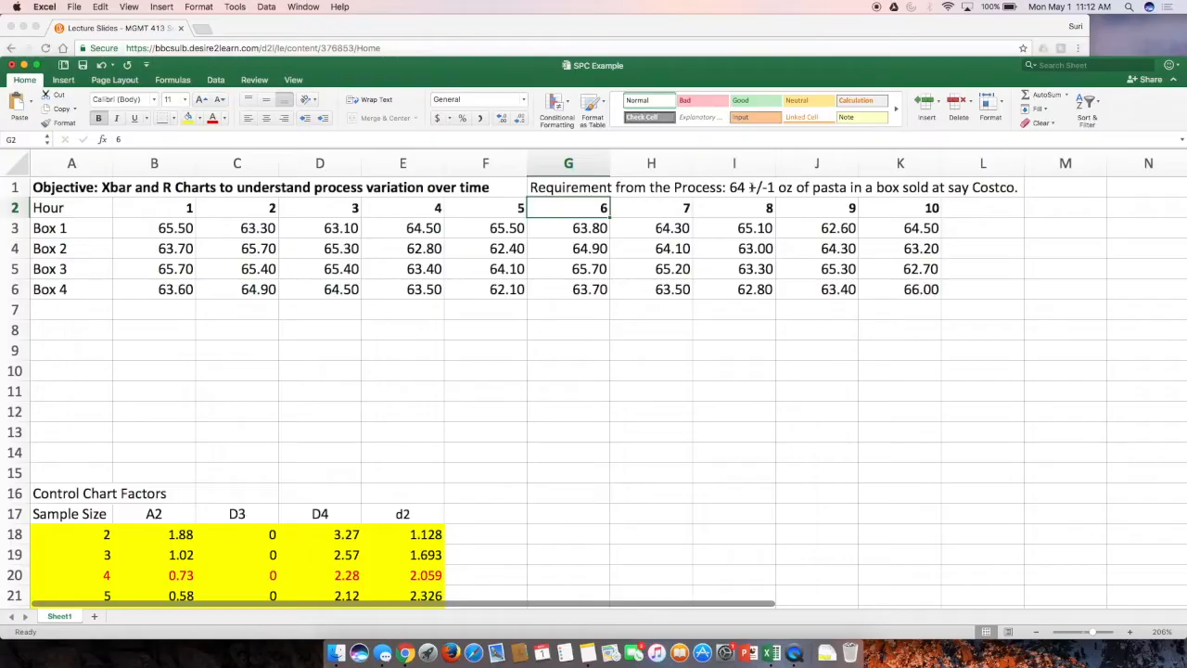
{"action": "double_click", "coordinate": [610, 187]}
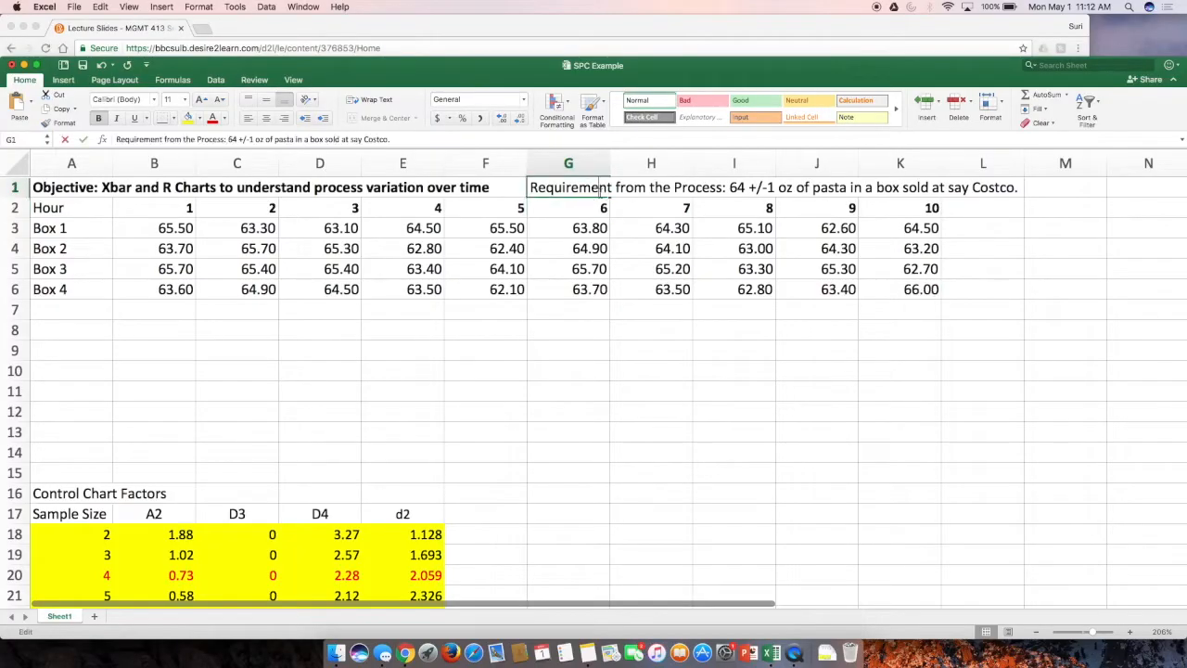
{"action": "left_click", "coordinate": [498, 245]}
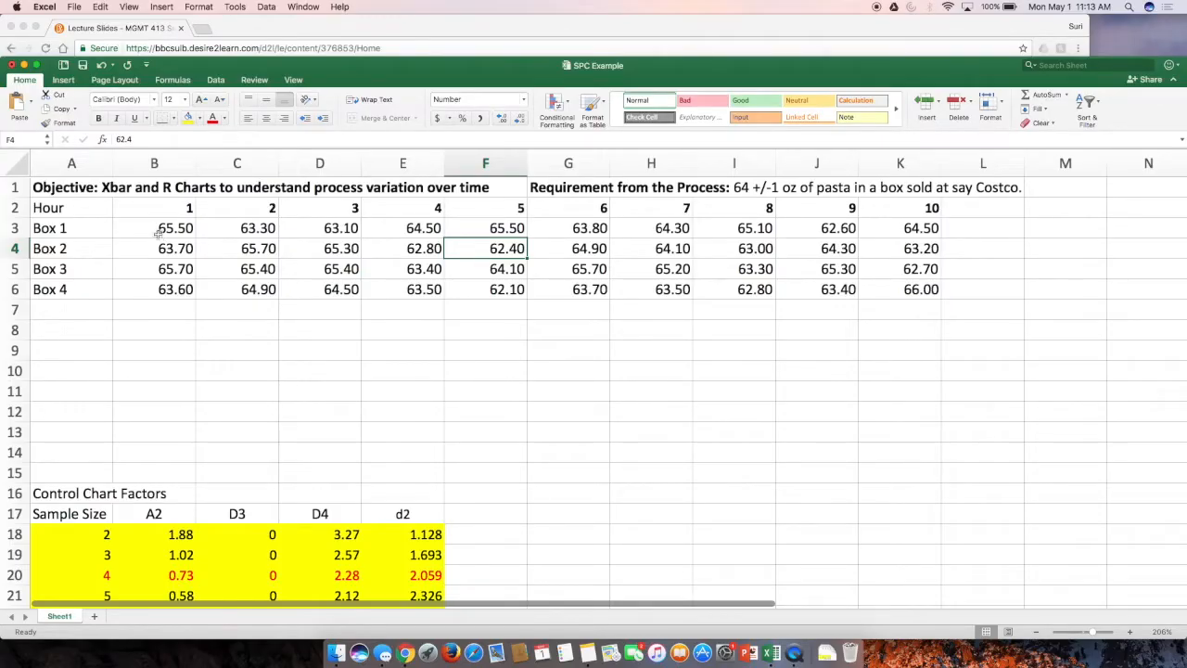
Step: Examine the weights of the four boxes sampled each hour, from hour 1 through hour 10
{"action": "left_click_drag", "start_coordinate": [158, 231], "coordinate": [175, 290]}
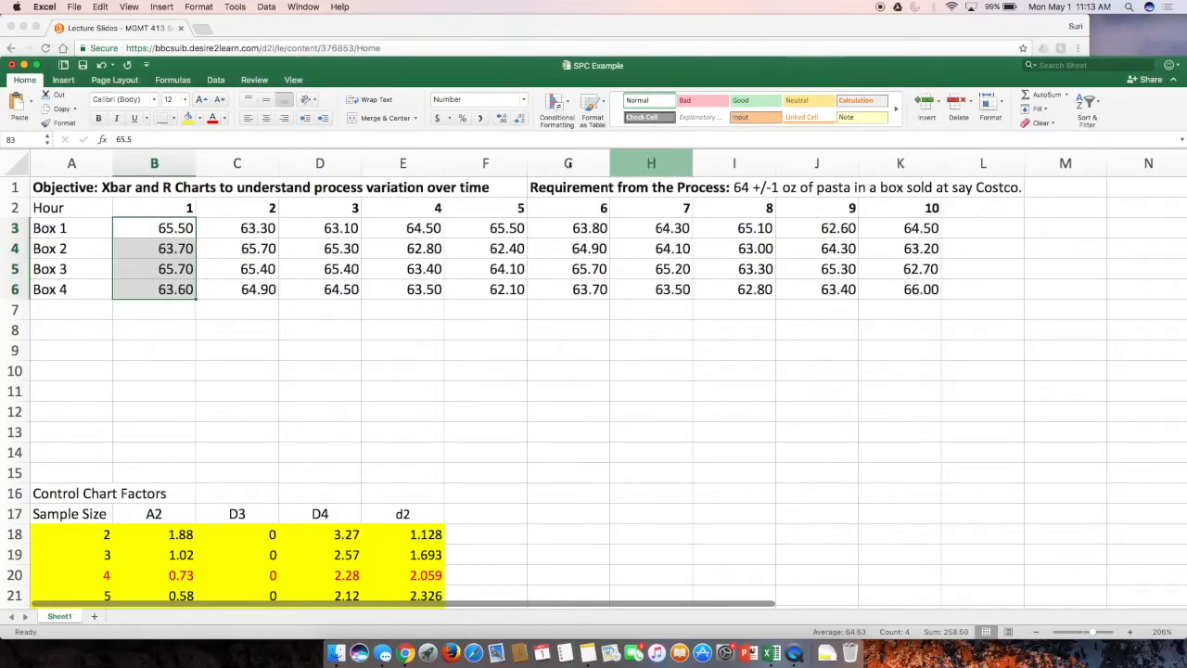
{"action": "left_click", "coordinate": [183, 229]}
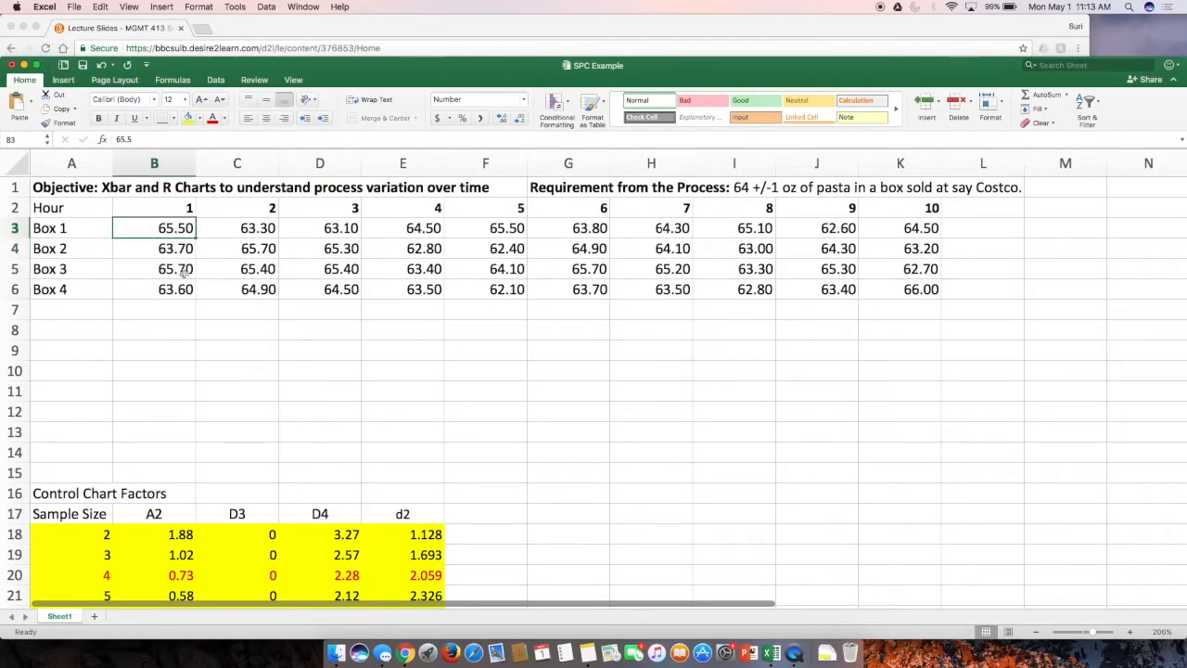
{"action": "left_click", "coordinate": [260, 229]}
{"action": "key", "text": "Down"}
{"action": "key", "text": "Down"}
{"action": "key", "text": "Down"}
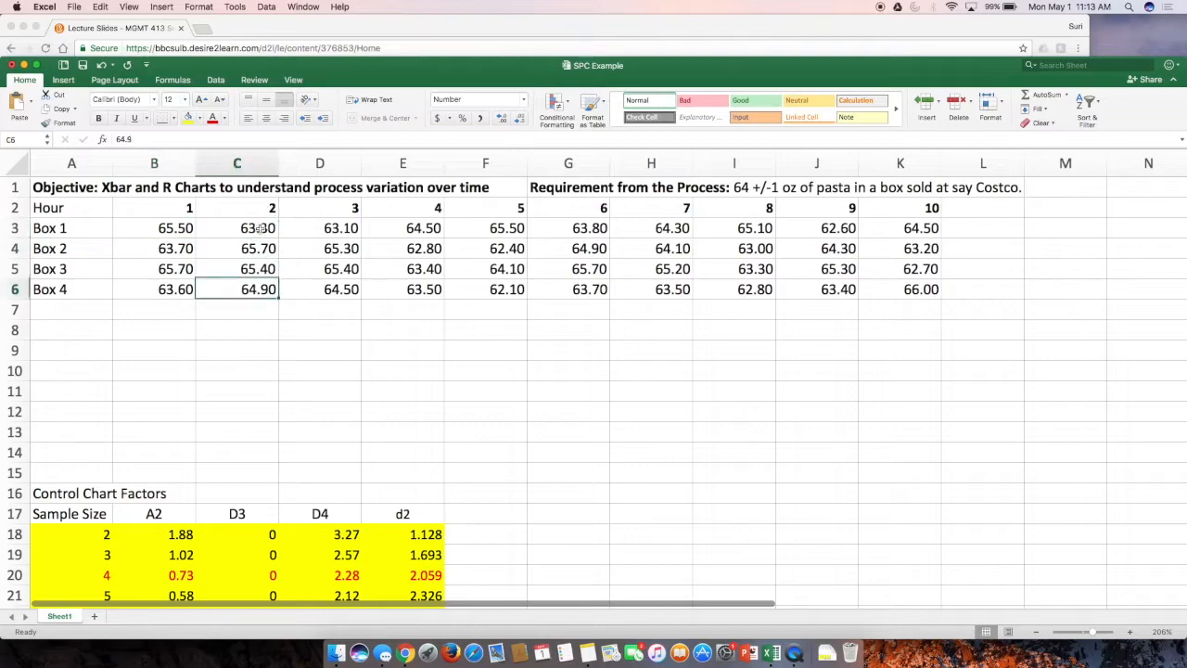
{"action": "left_click", "coordinate": [334, 232]}
{"action": "key", "text": "Down"}
{"action": "key", "text": "Down"}
{"action": "key", "text": "Down"}
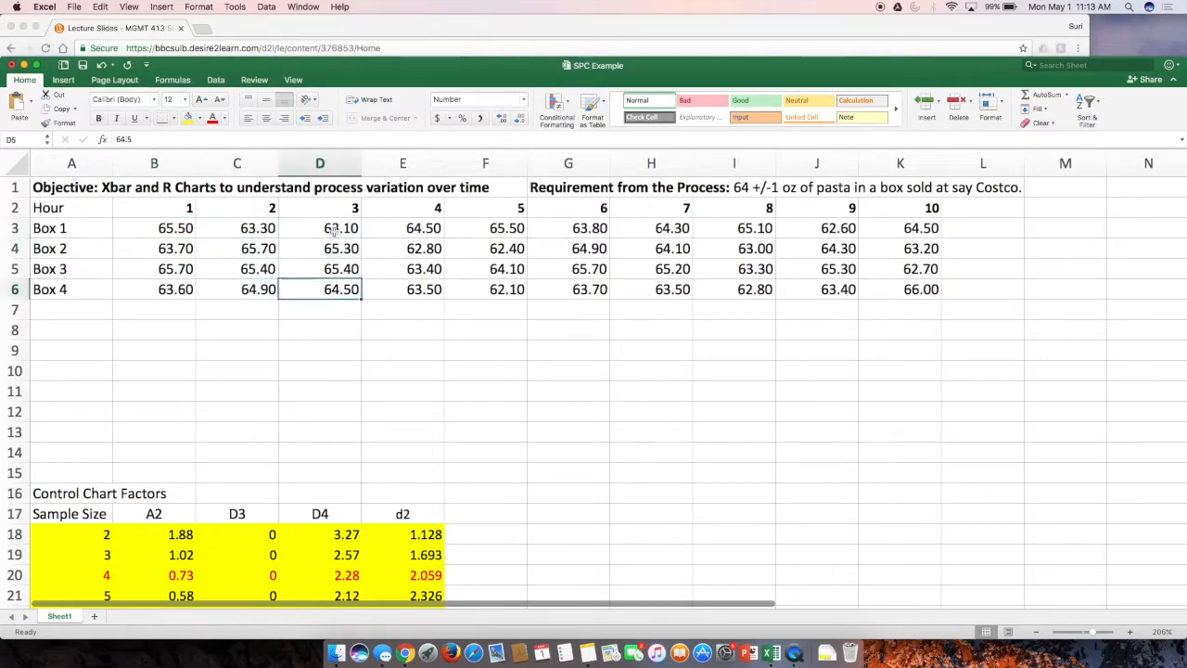
{"action": "left_click", "coordinate": [393, 235]}
{"action": "left_click", "coordinate": [881, 284]}
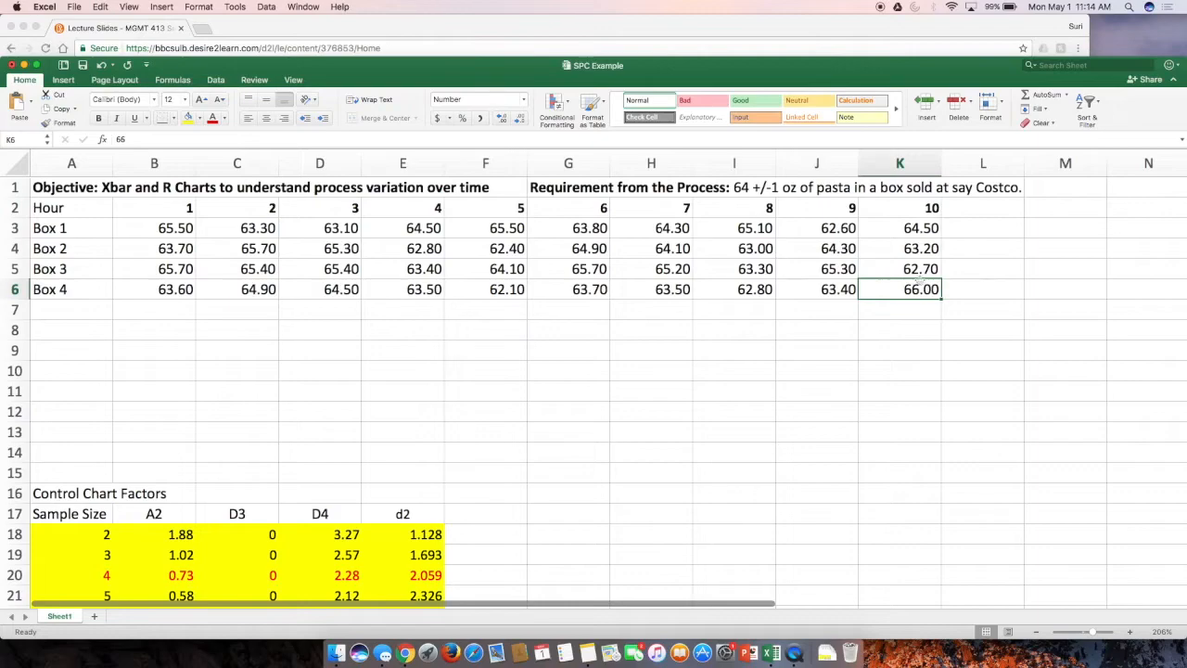
Step: Add the label "SAMPLE SIZE:" in cell L2 and make it bold
{"action": "scroll", "coordinate": [890, 269], "scroll_direction": "down", "scroll_amount": 1}
{"action": "left_click", "coordinate": [1000, 206]}
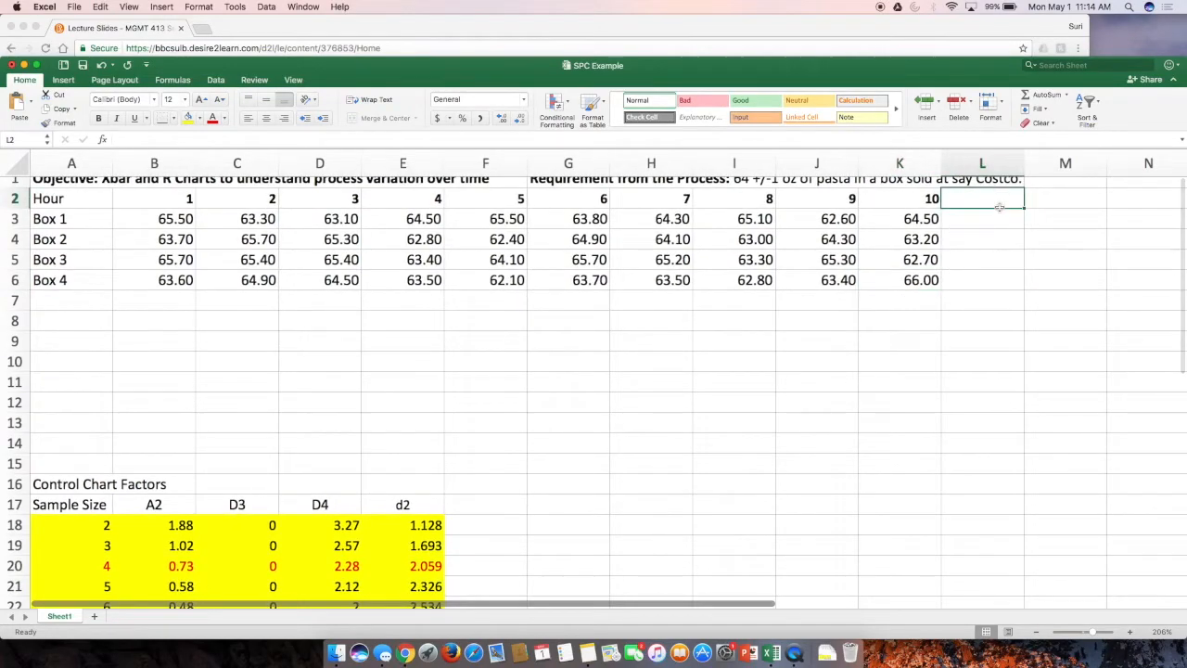
{"action": "type", "text": "SAMPLE SIZE:"}
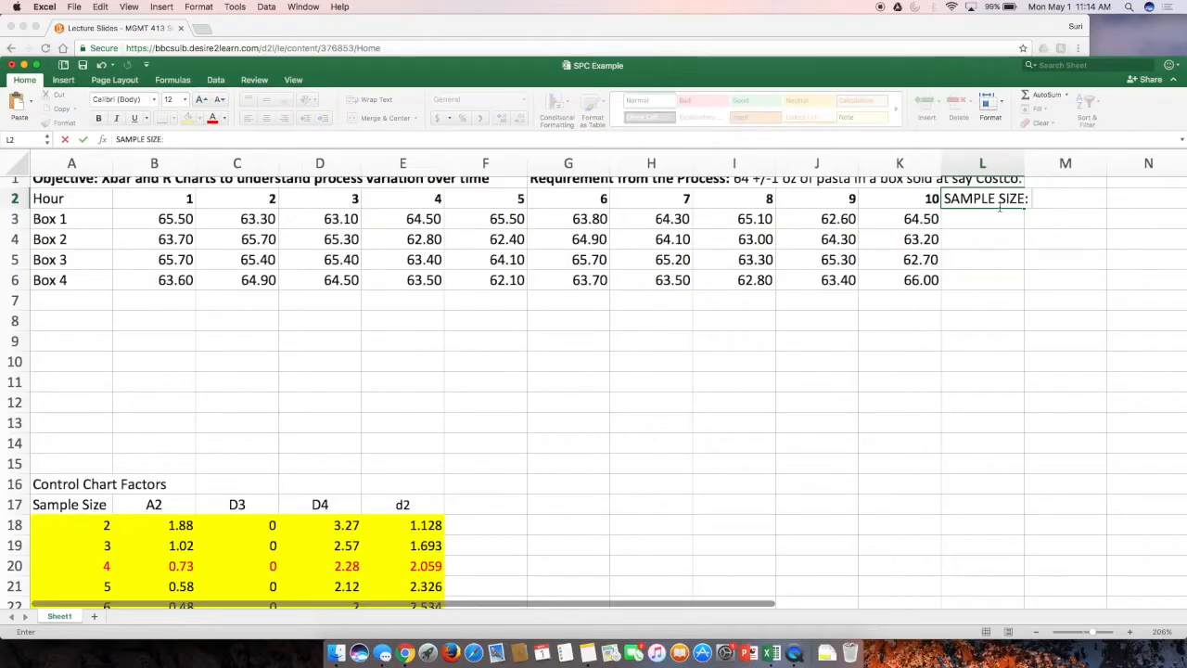
{"action": "key", "text": "Return"}
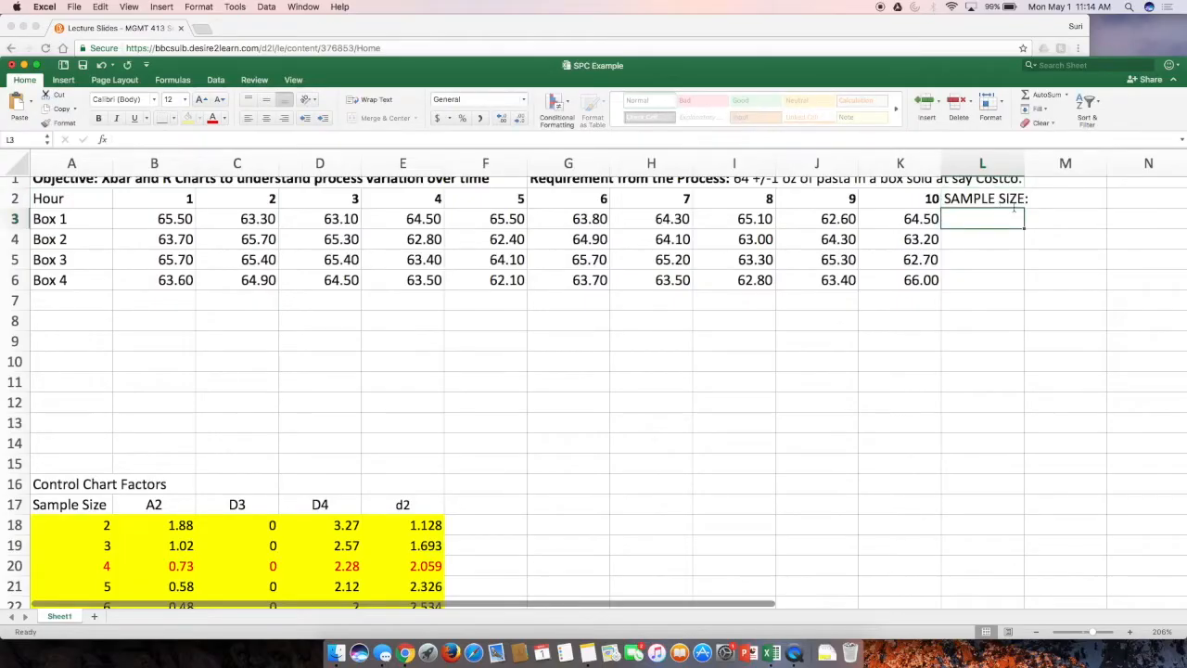
{"action": "key", "text": "Up"}
{"action": "key", "text": "Up"}
{"action": "key", "text": "Down"}
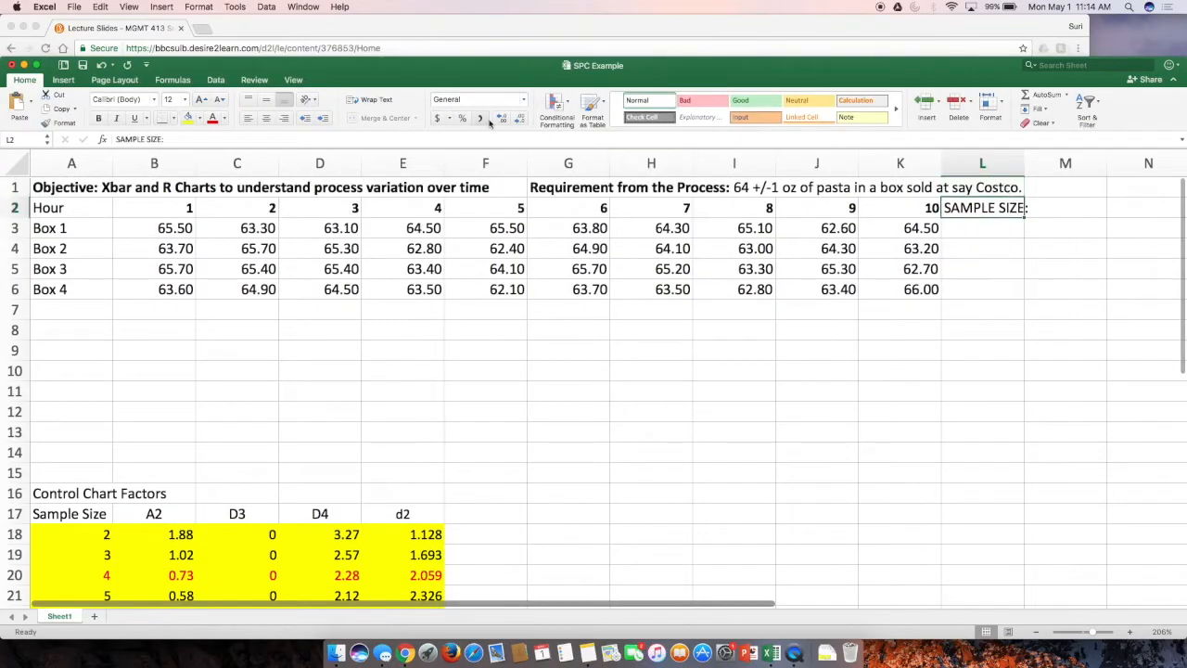
{"action": "key", "text": "super+b"}
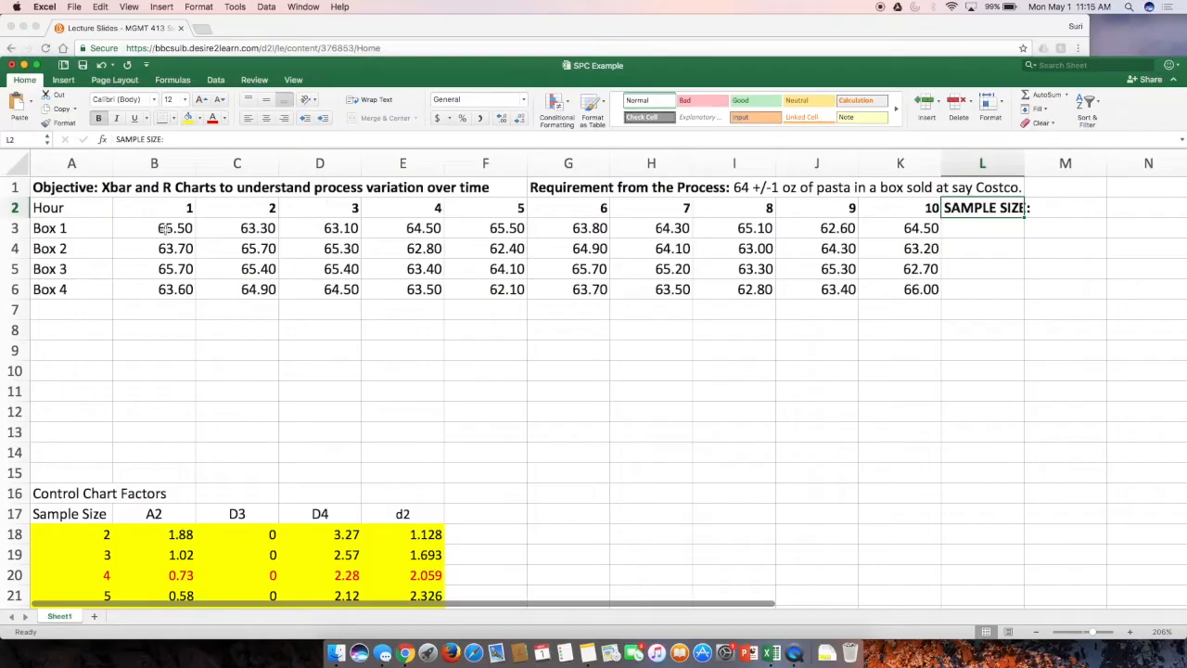
Step: Check the boxes sampled in hour 1 and enter 4 as the sample size in cell M2
{"action": "left_click_drag", "start_coordinate": [164, 228], "coordinate": [172, 274]}
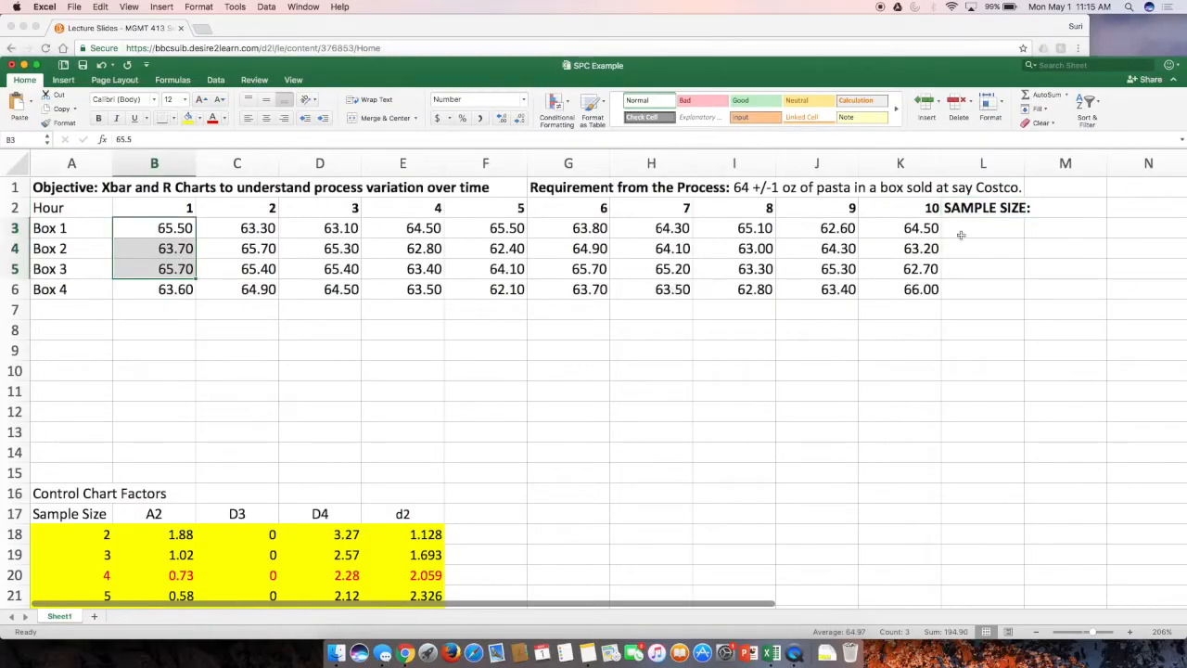
{"action": "left_click", "coordinate": [1052, 219]}
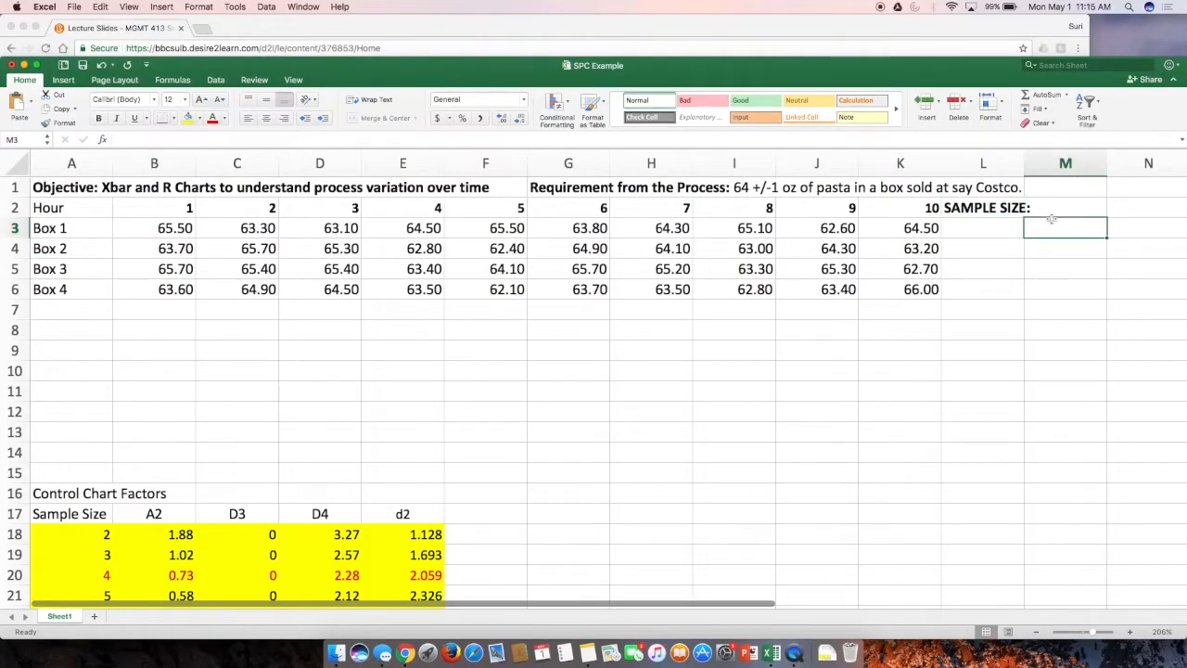
{"action": "left_click", "coordinate": [1054, 209]}
{"action": "type", "text": "4"}
{"action": "key", "text": "Return"}
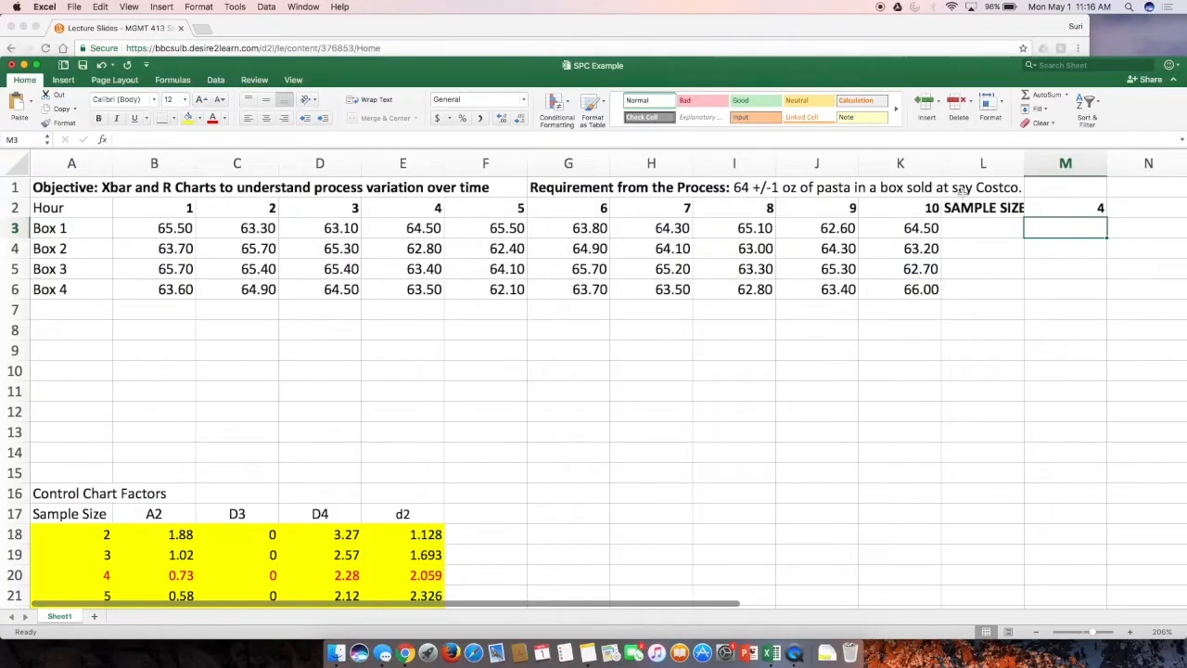
Step: Examine the sample sizes listed in the Control Chart Factors table, starting from 2
{"action": "left_click", "coordinate": [115, 190]}
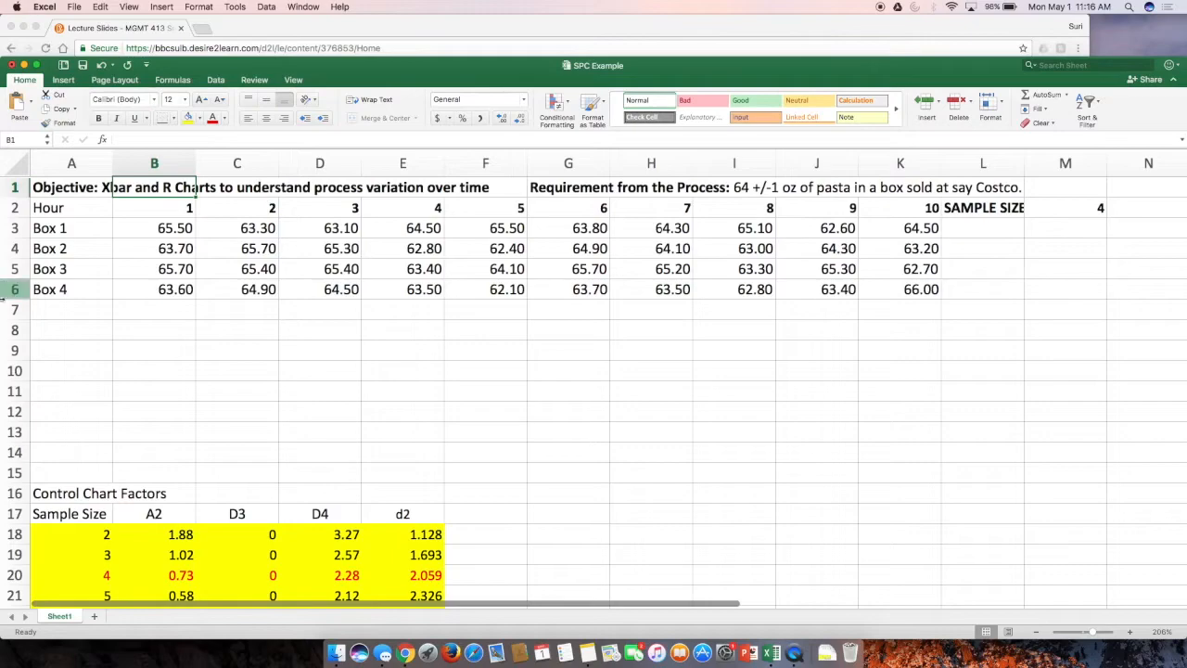
{"action": "left_click", "coordinate": [72, 533]}
{"action": "key", "text": "Down"}
{"action": "key", "text": "Down"}
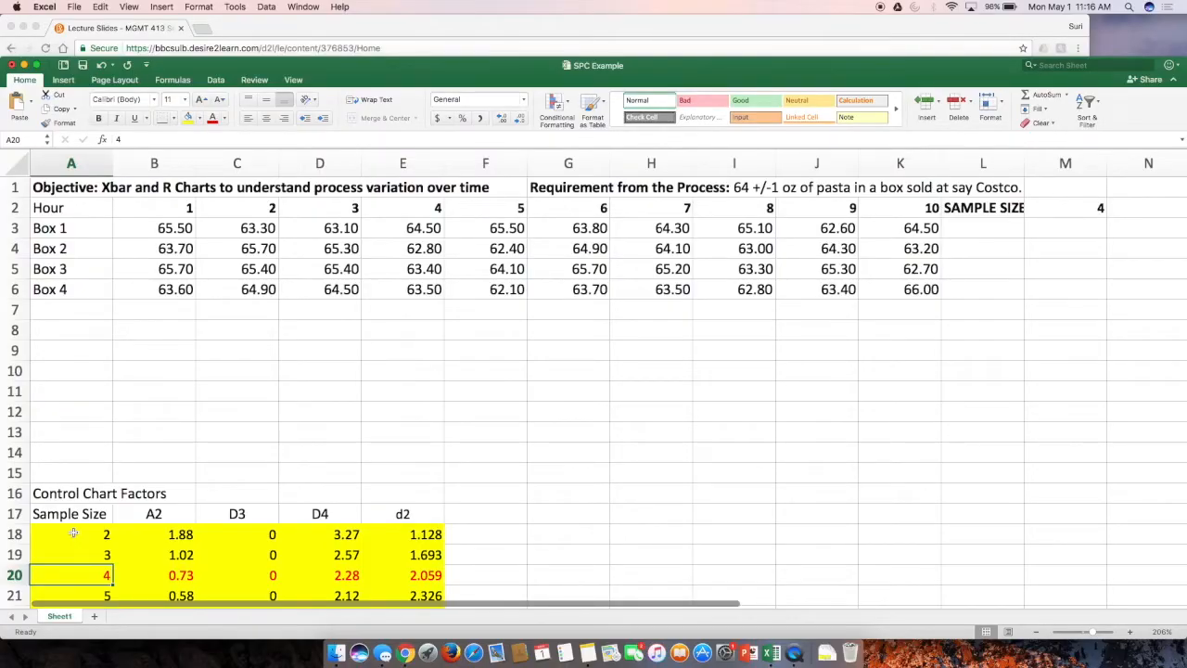
{"action": "key", "text": "Down"}
{"action": "key", "text": "Down"}
{"action": "key", "text": "Down"}
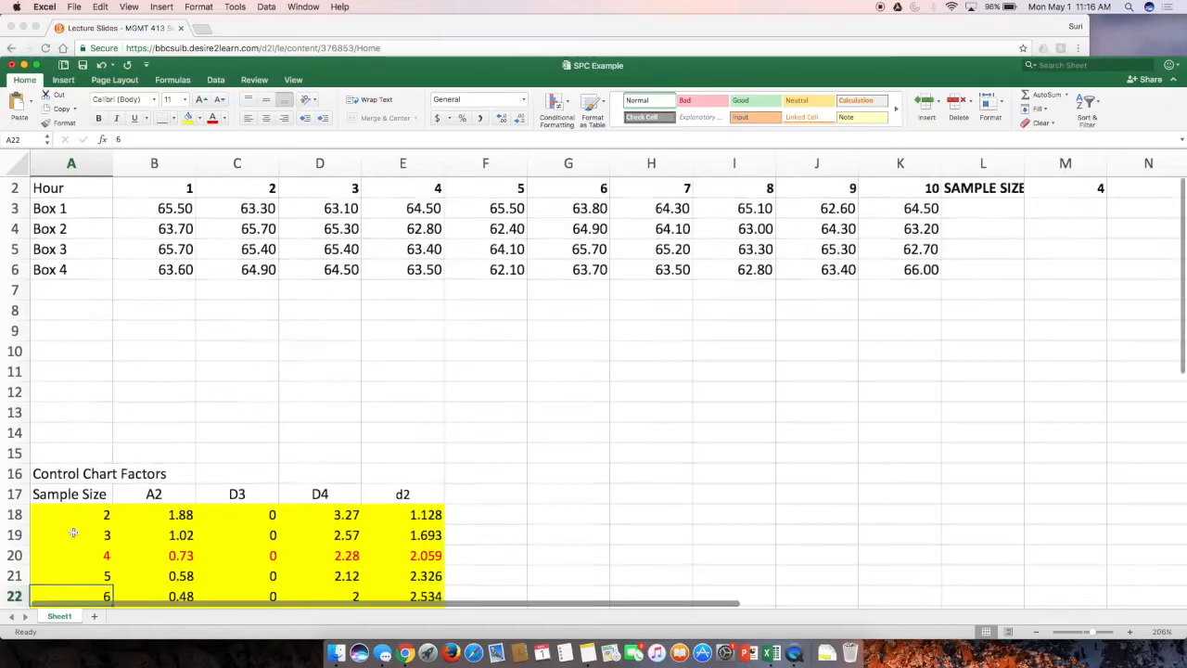
Step: Examine the remaining sample sizes in the Control Chart Factors table up to 10, and return to sample size 2
{"action": "key", "text": "Down"}
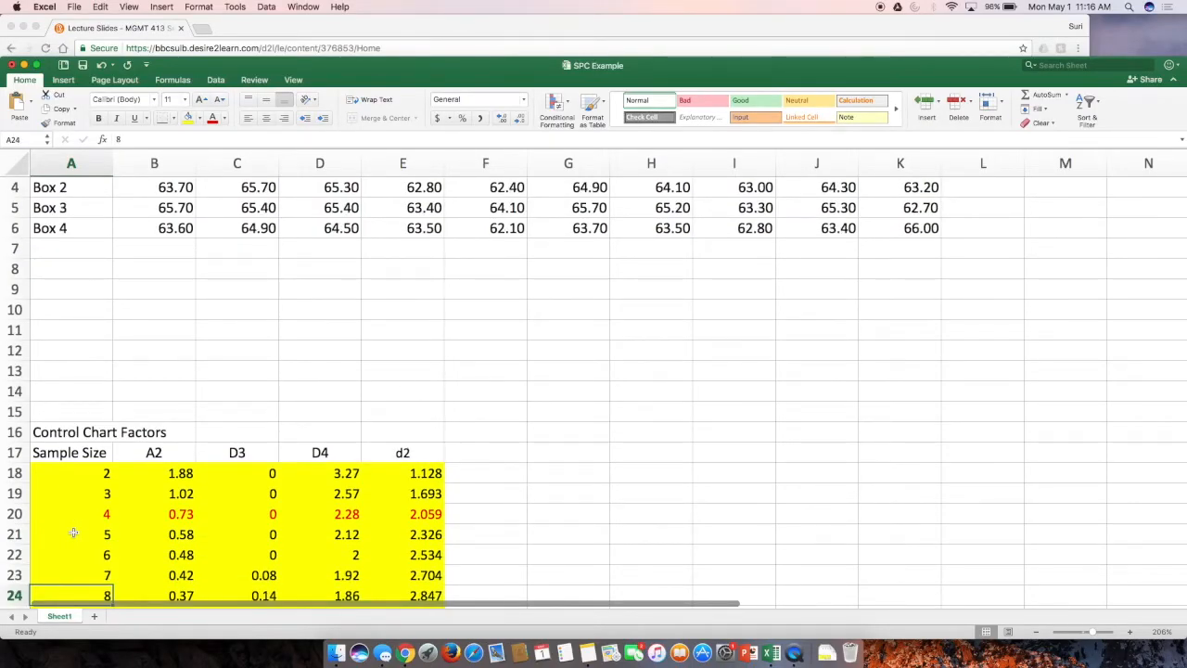
{"action": "key", "text": "Down"}
{"action": "key", "text": "Down"}
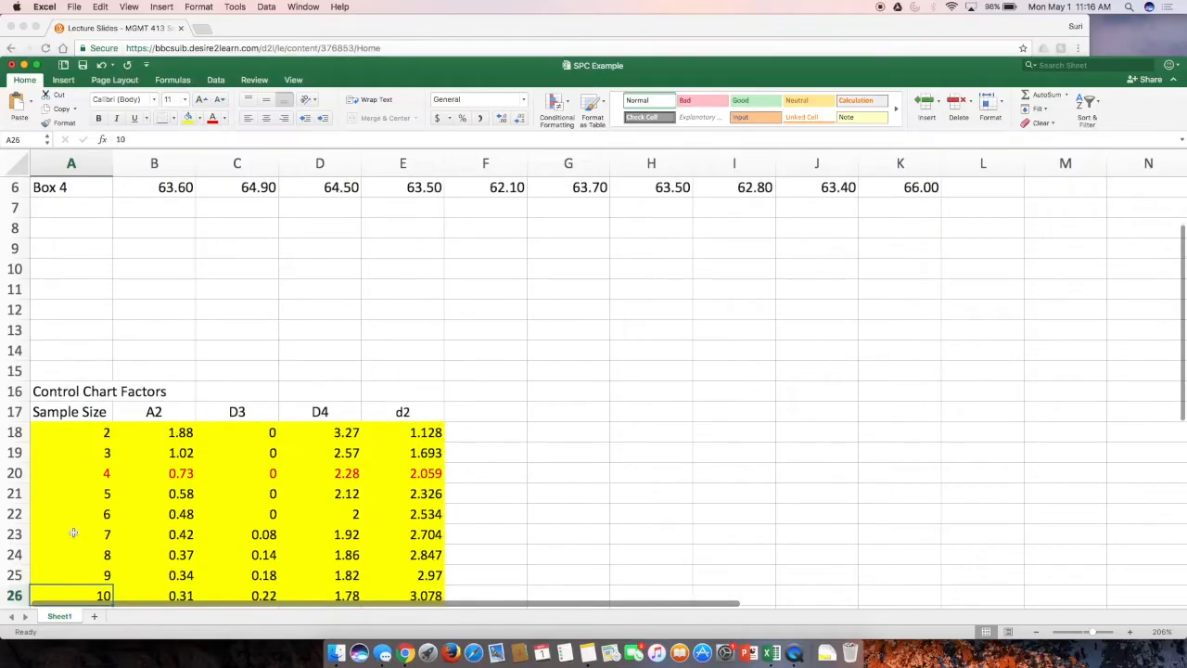
{"action": "key", "text": "Up"}
{"action": "key", "text": "Up"}
{"action": "key", "text": "Up"}
{"action": "key", "text": "Up"}
{"action": "key", "text": "Up"}
{"action": "key", "text": "Up"}
{"action": "key", "text": "Up"}
{"action": "key", "text": "Up"}
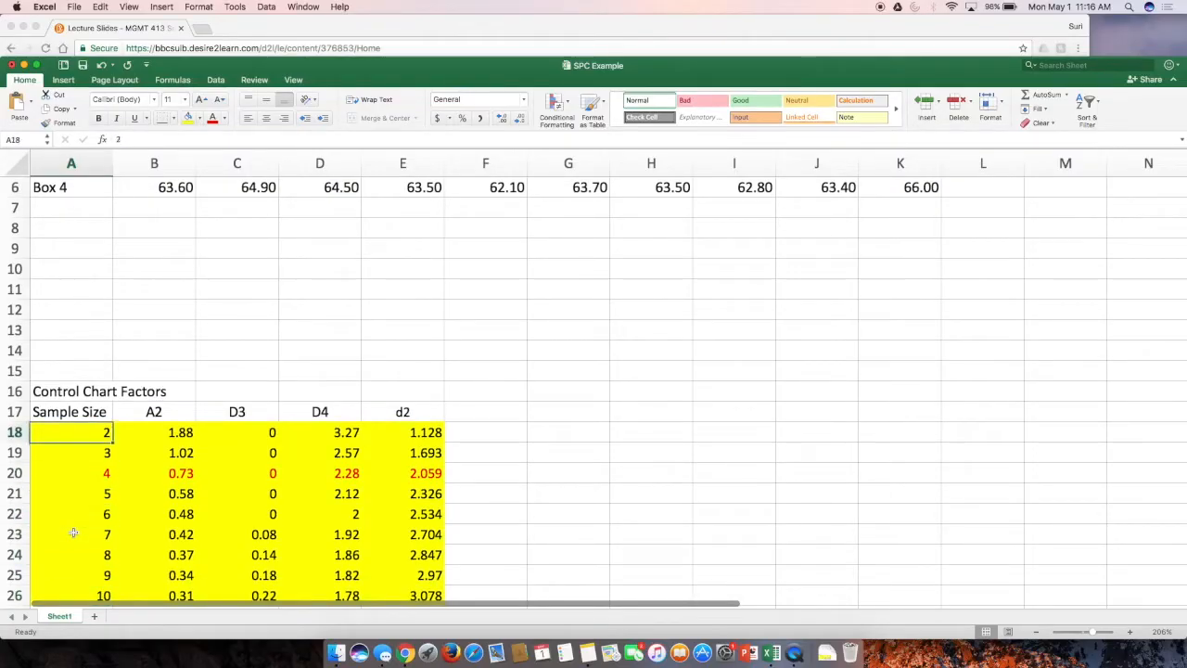
Step: Look over the factor headings A2, D3, D4 and d2 in row 17 of the Control Chart Factors table
{"action": "key", "text": "Up"}
{"action": "key", "text": "Right"}
{"action": "key", "text": "Right"}
{"action": "key", "text": "Left"}
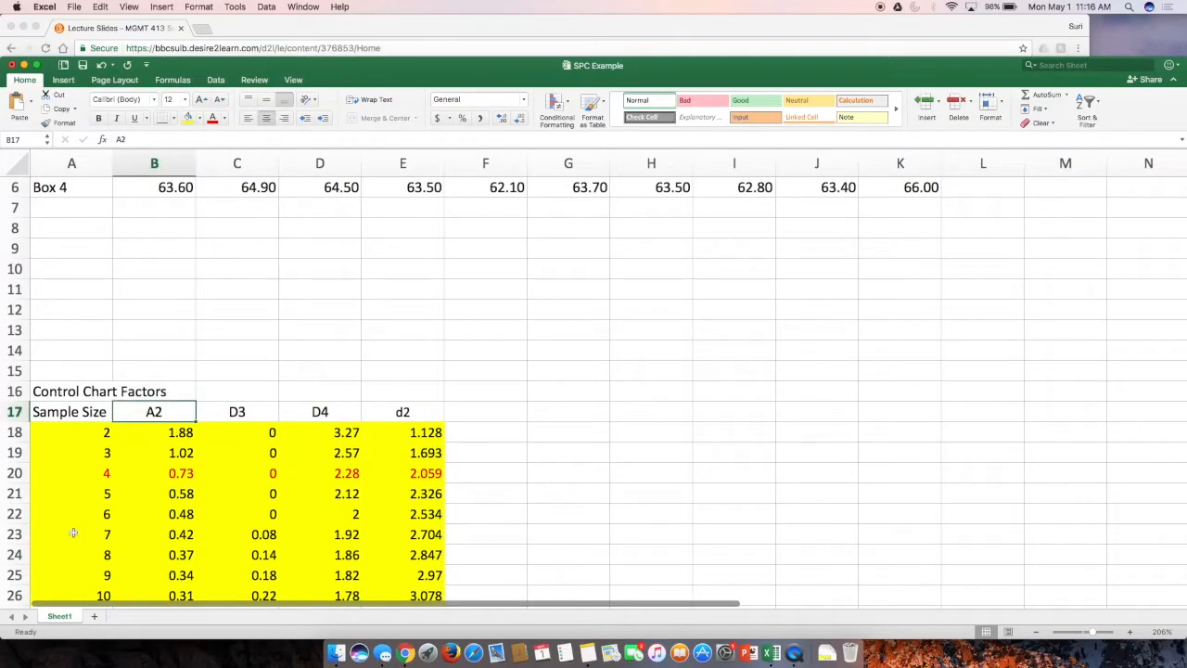
{"action": "key", "text": "Right"}
{"action": "key", "text": "Right"}
{"action": "key", "text": "Right"}
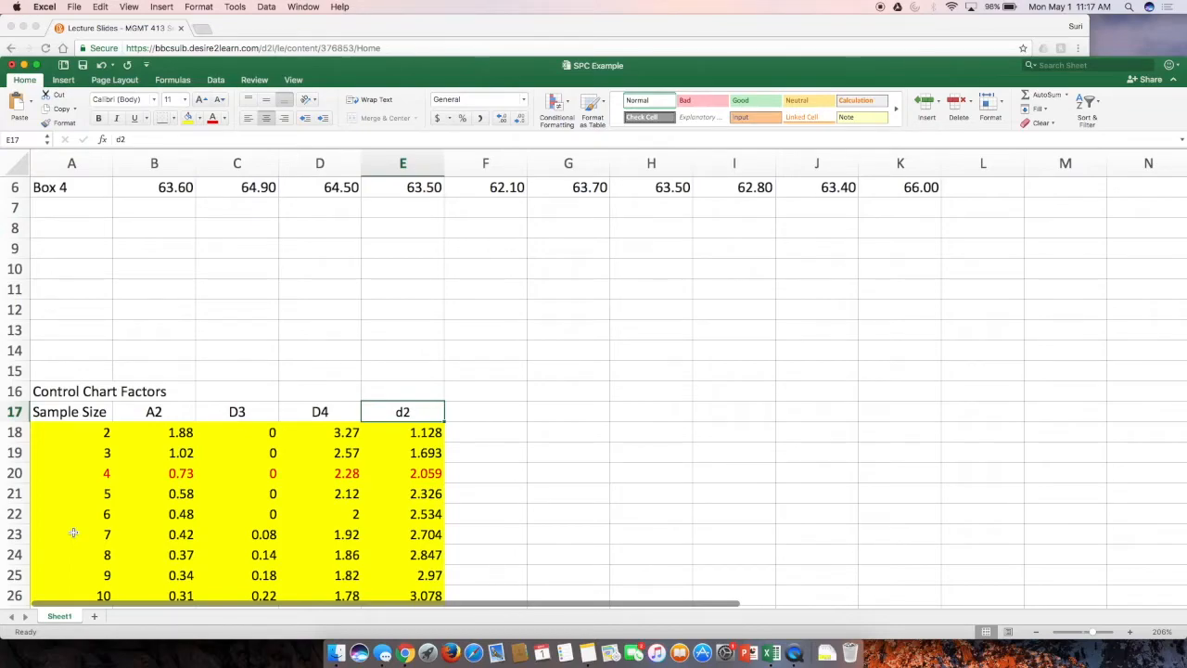
Step: Go through the sample sizes in column A of the factors table again, from 2 to 9
{"action": "left_click", "coordinate": [97, 440]}
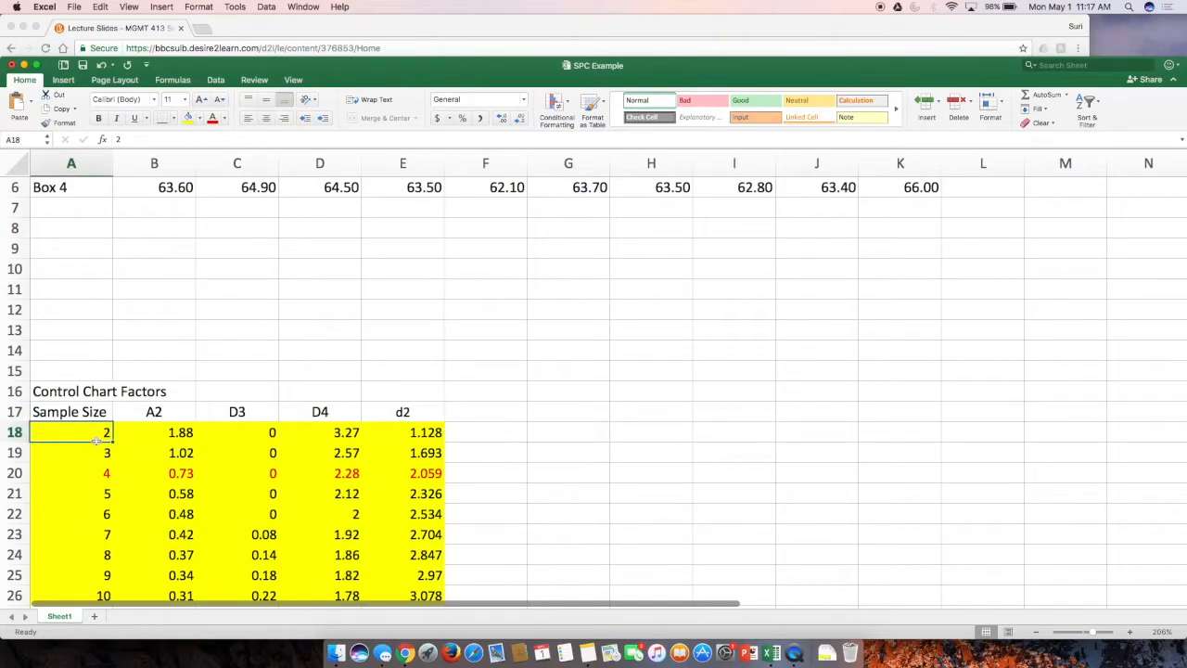
{"action": "key", "text": "Down"}
{"action": "key", "text": "Down"}
{"action": "key", "text": "Down"}
{"action": "key", "text": "Down"}
{"action": "key", "text": "Down"}
{"action": "key", "text": "Down"}
{"action": "key", "text": "Down"}
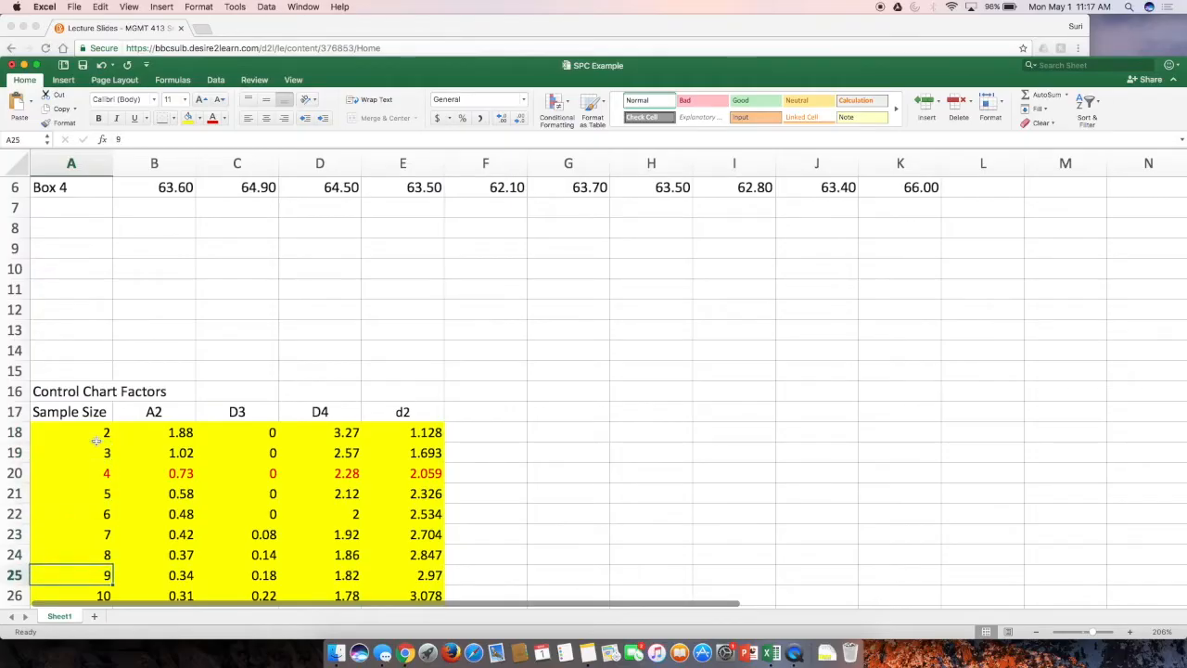
Step: Return to the start of the worksheet and check the sample size recorded in cell M2
{"action": "left_click", "coordinate": [762, 210]}
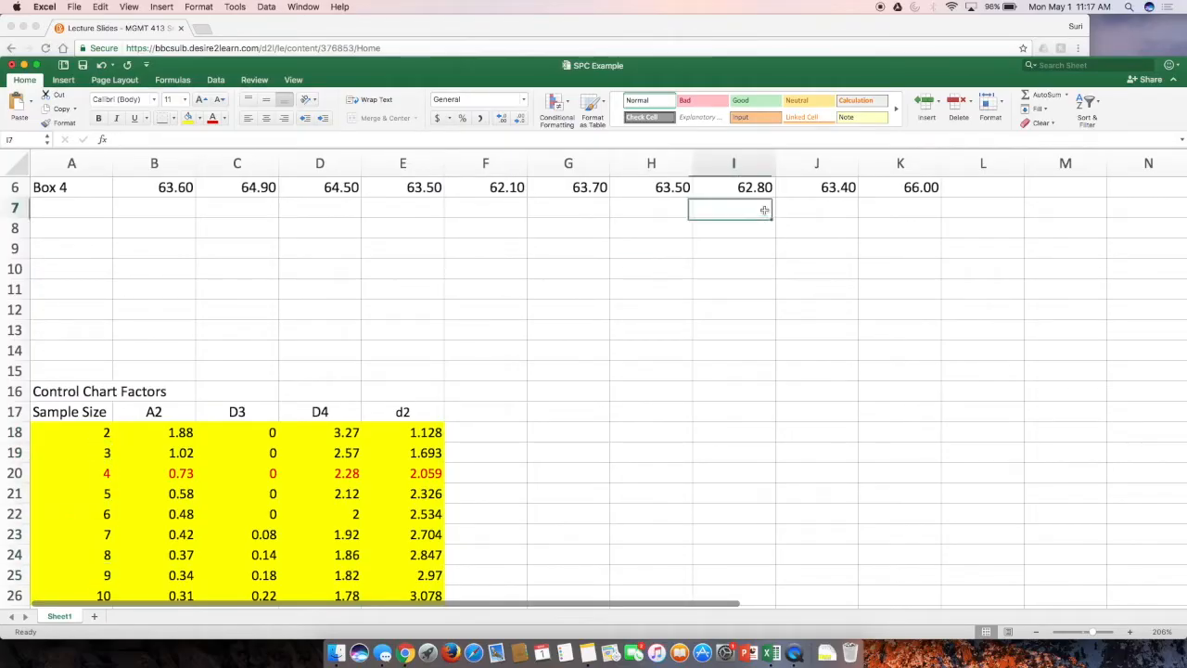
{"action": "key", "text": "Up"}
{"action": "key", "text": "Up"}
{"action": "key", "text": "Up"}
{"action": "key", "text": "Up"}
{"action": "key", "text": "Up"}
{"action": "key", "text": "Up"}
{"action": "key", "text": "Right"}
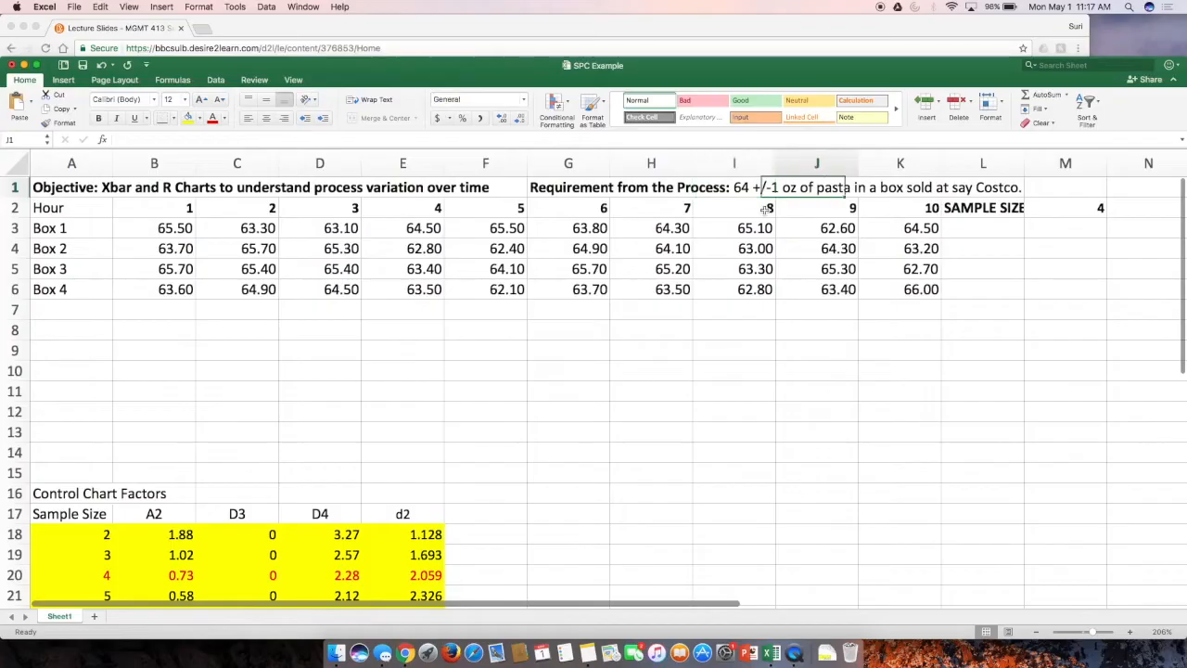
{"action": "key", "text": "Right"}
{"action": "key", "text": "Down"}
{"action": "key", "text": "Right"}
{"action": "key", "text": "Right"}
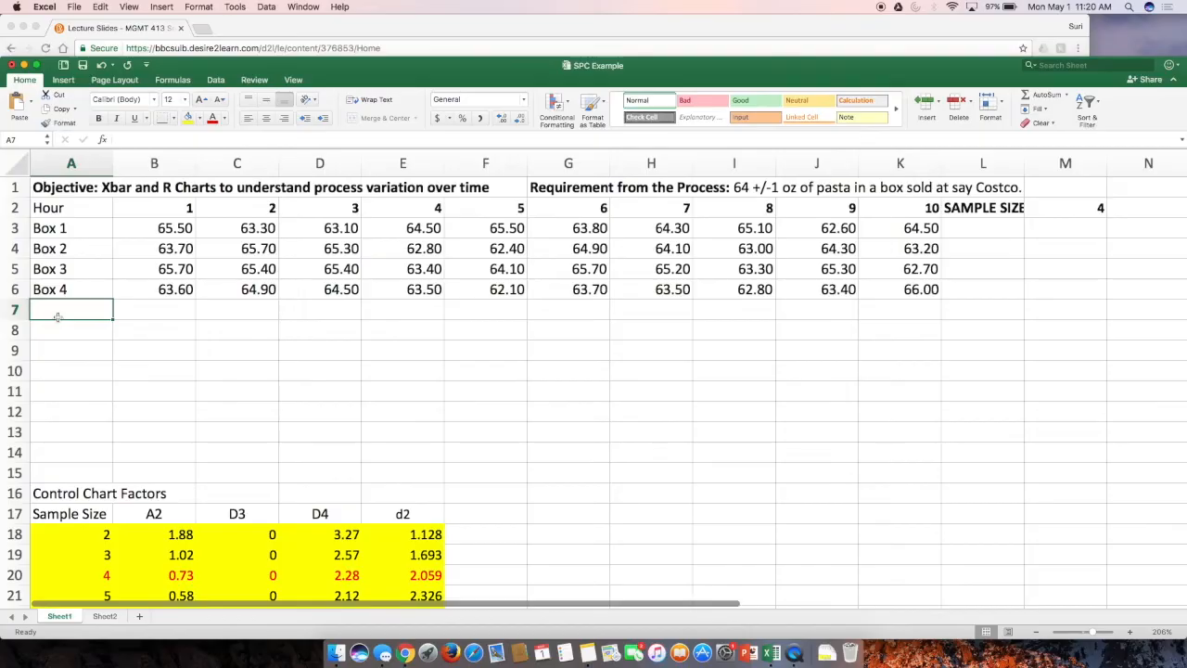
Step: Add the label "Xbar Sample Mean" in cell A7 and widen column A just enough to fit it
{"action": "type", "text": "Xbar Sample Mean"}
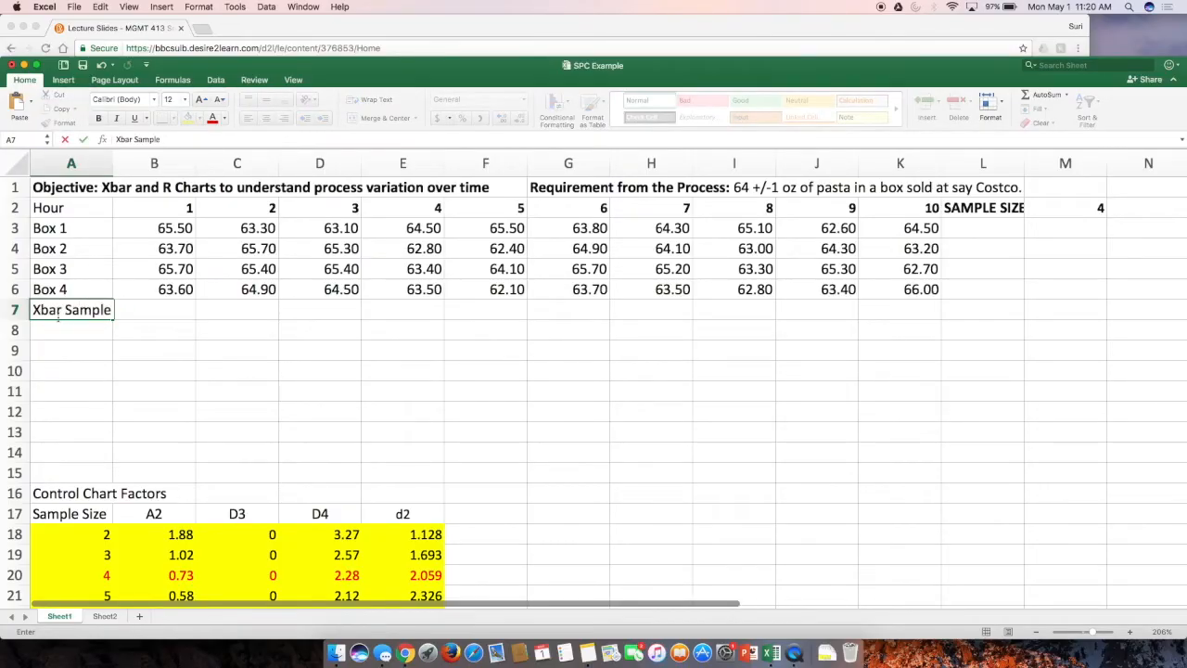
{"action": "key", "text": "Return"}
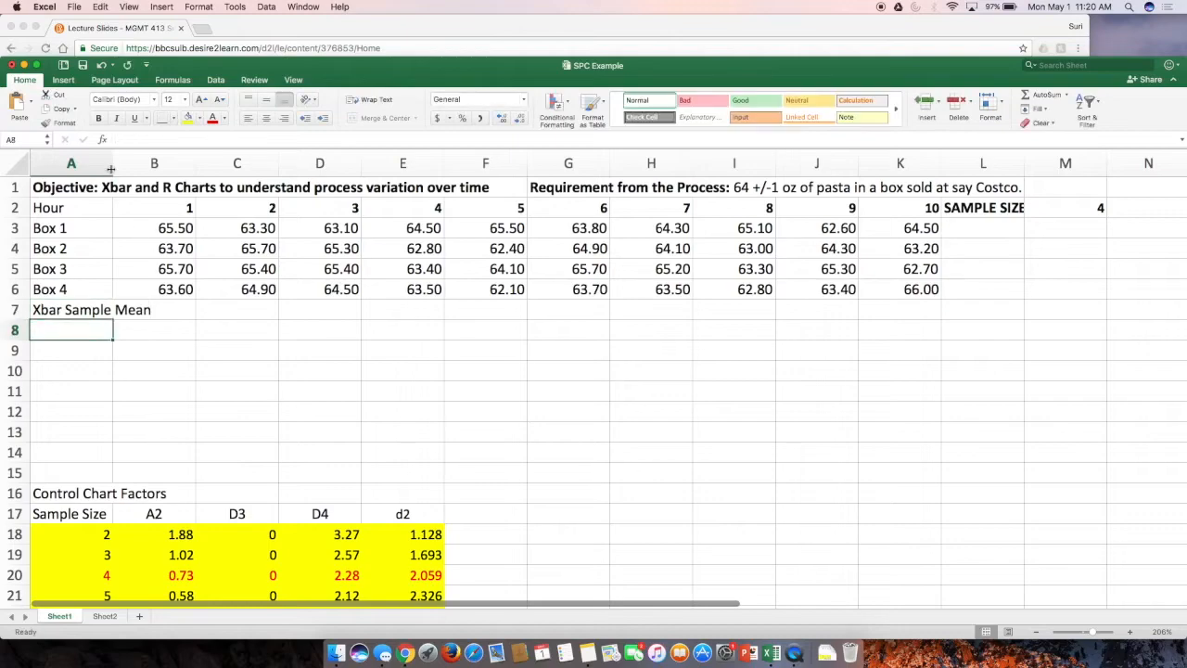
{"action": "double_click", "coordinate": [113, 163]}
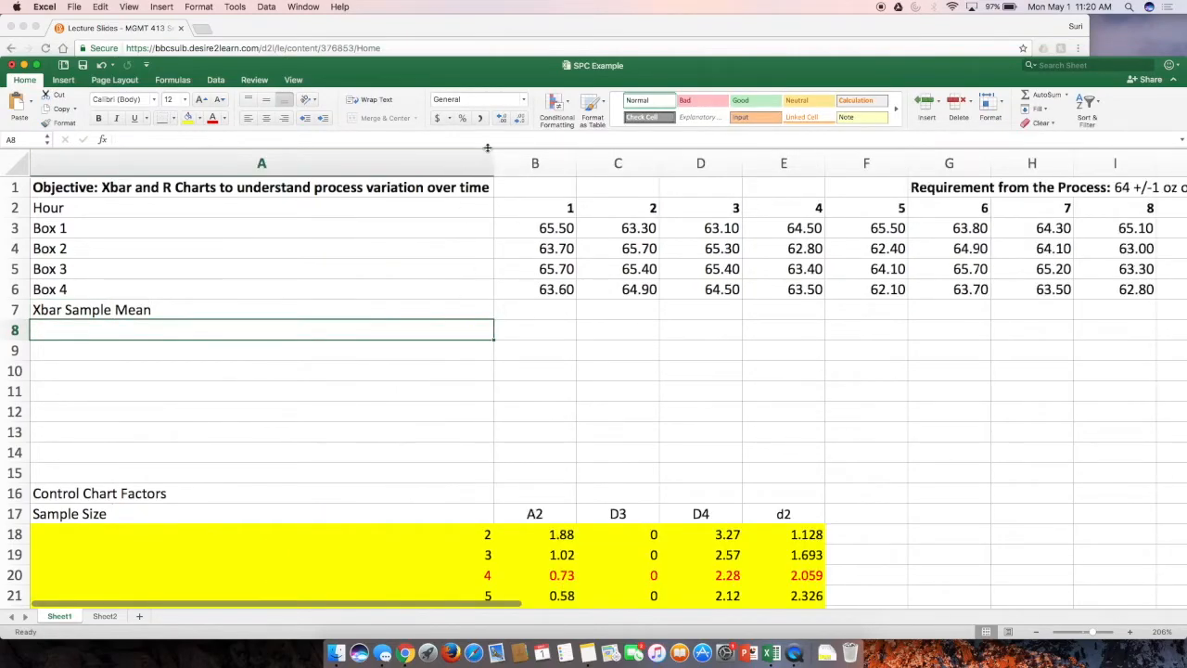
{"action": "left_click_drag", "start_coordinate": [493, 163], "coordinate": [178, 162]}
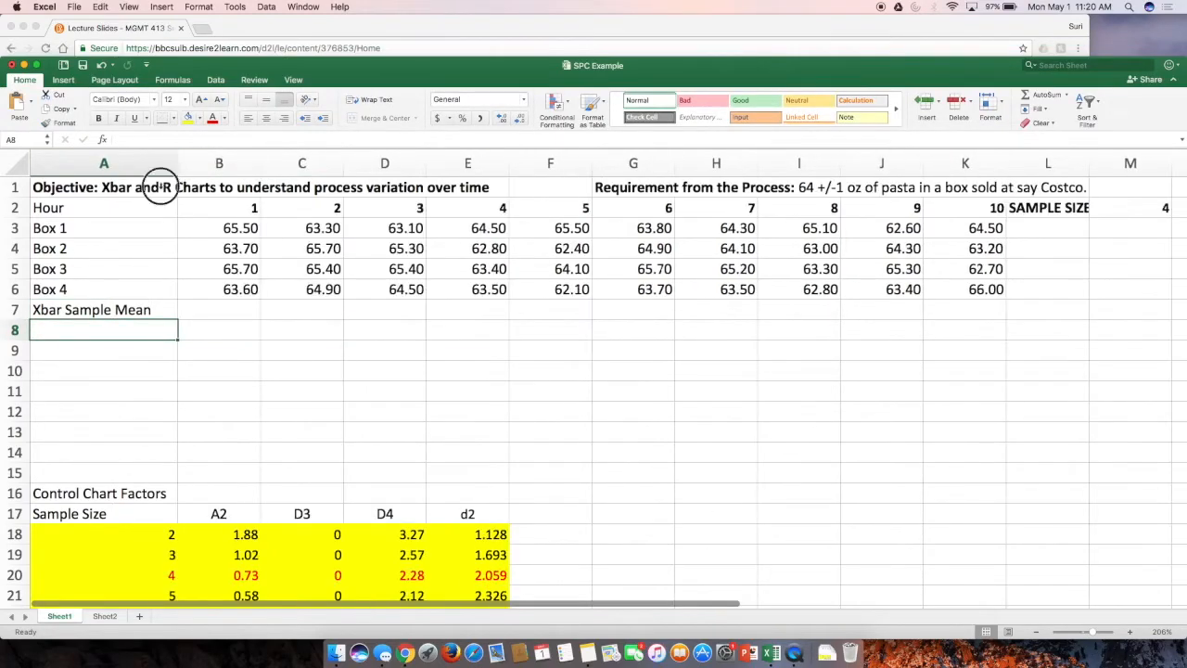
{"action": "left_click", "coordinate": [159, 187]}
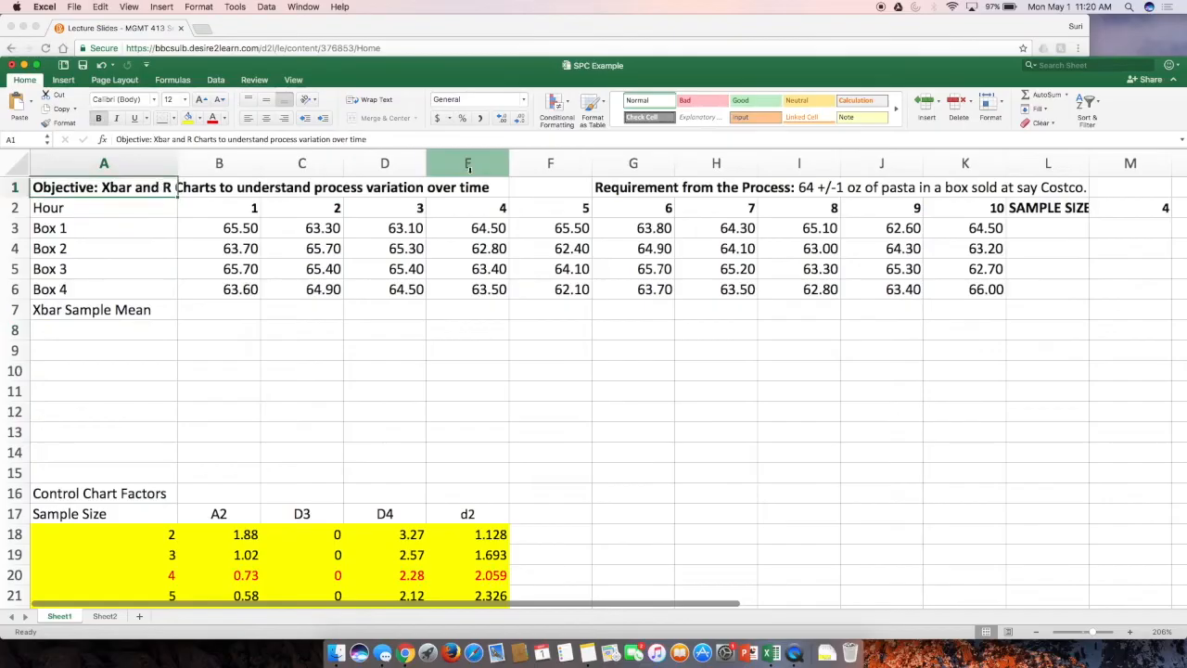
{"action": "left_click", "coordinate": [14, 187]}
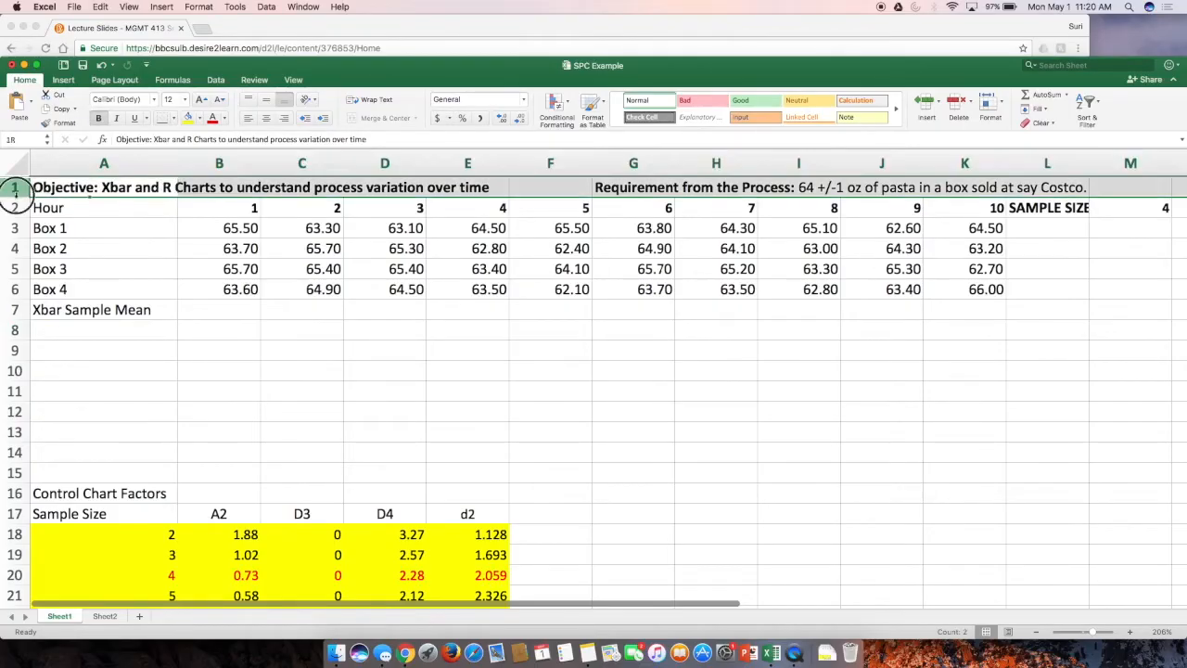
{"action": "left_click", "coordinate": [154, 187]}
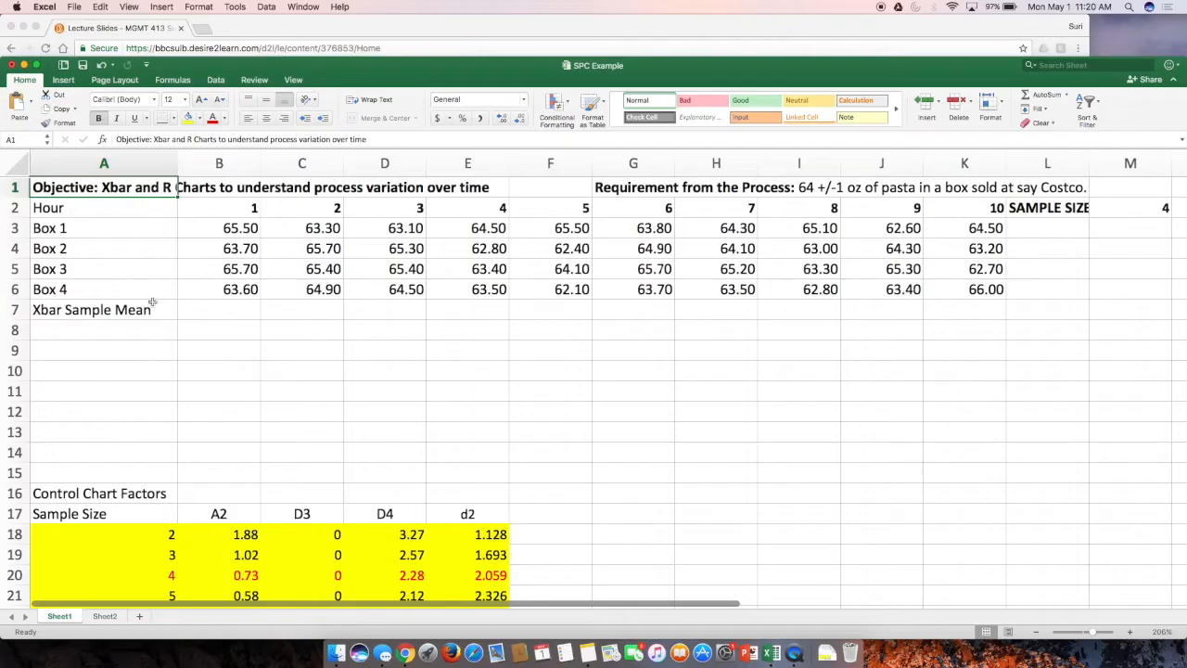
Step: Calculate the hour 1 sample mean in B7 with =average(B3:B6) and fill the formula across to K7
{"action": "left_click", "coordinate": [199, 308]}
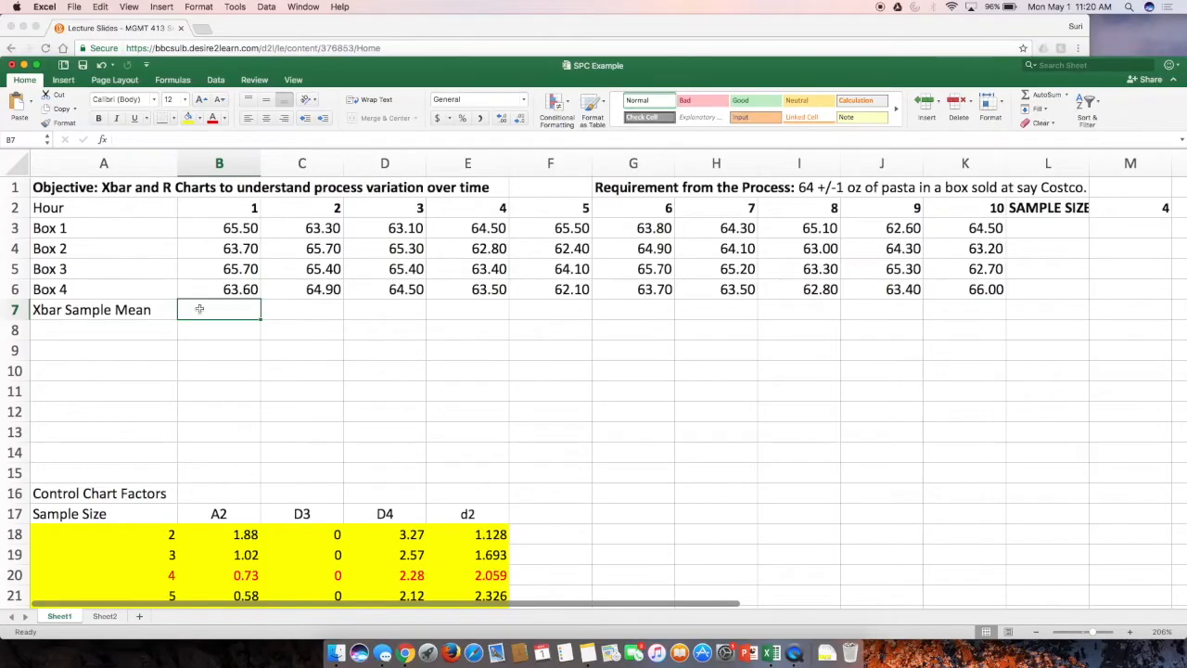
{"action": "type", "text": "=avrea"}
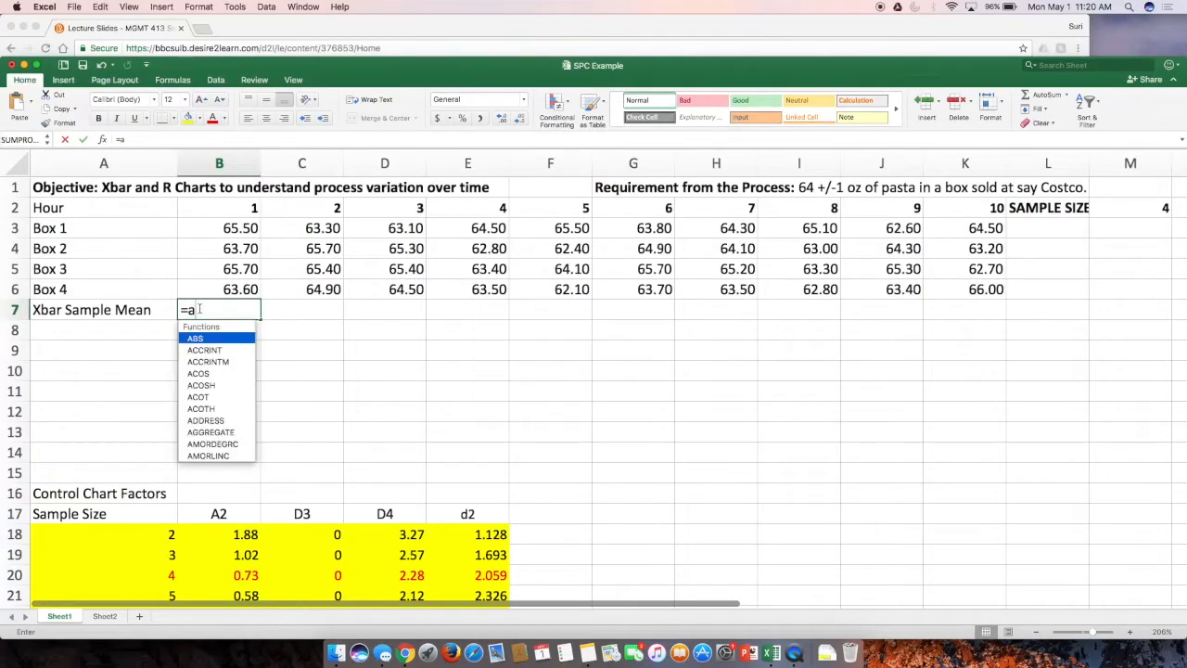
{"action": "key", "text": "BackSpace"}
{"action": "key", "text": "BackSpace"}
{"action": "key", "text": "BackSpace"}
{"action": "type", "text": "r"}
{"action": "key", "text": "BackSpace"}
{"action": "type", "text": "erage("}
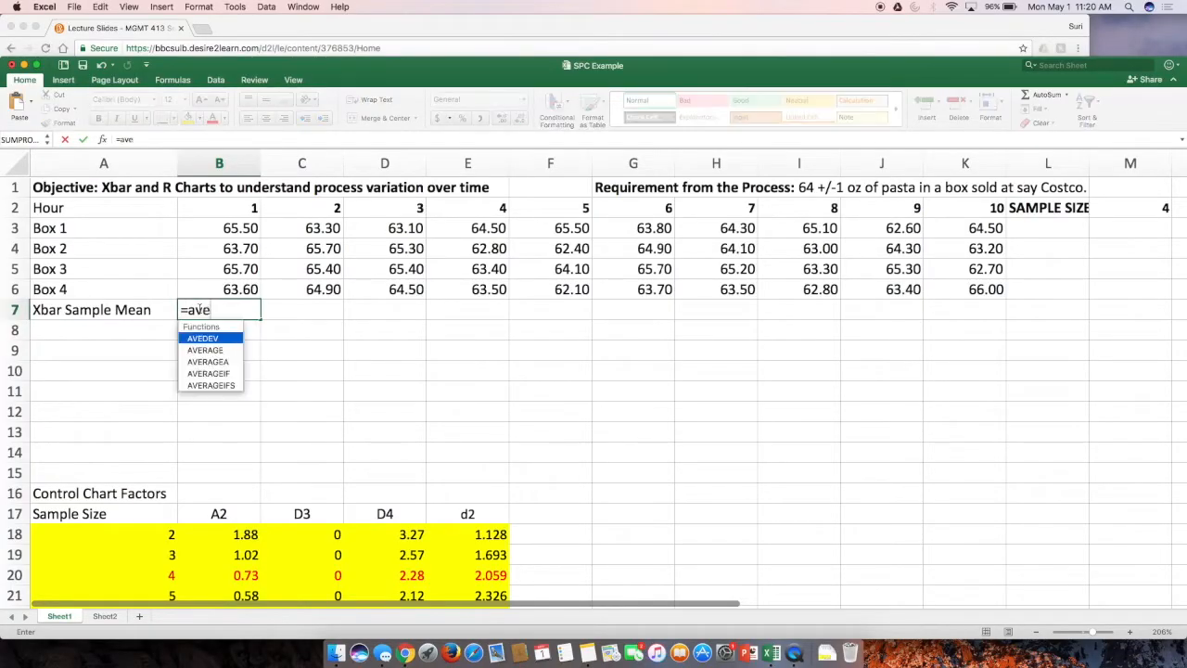
{"action": "key", "text": "BackSpace"}
{"action": "type", "text": "("}
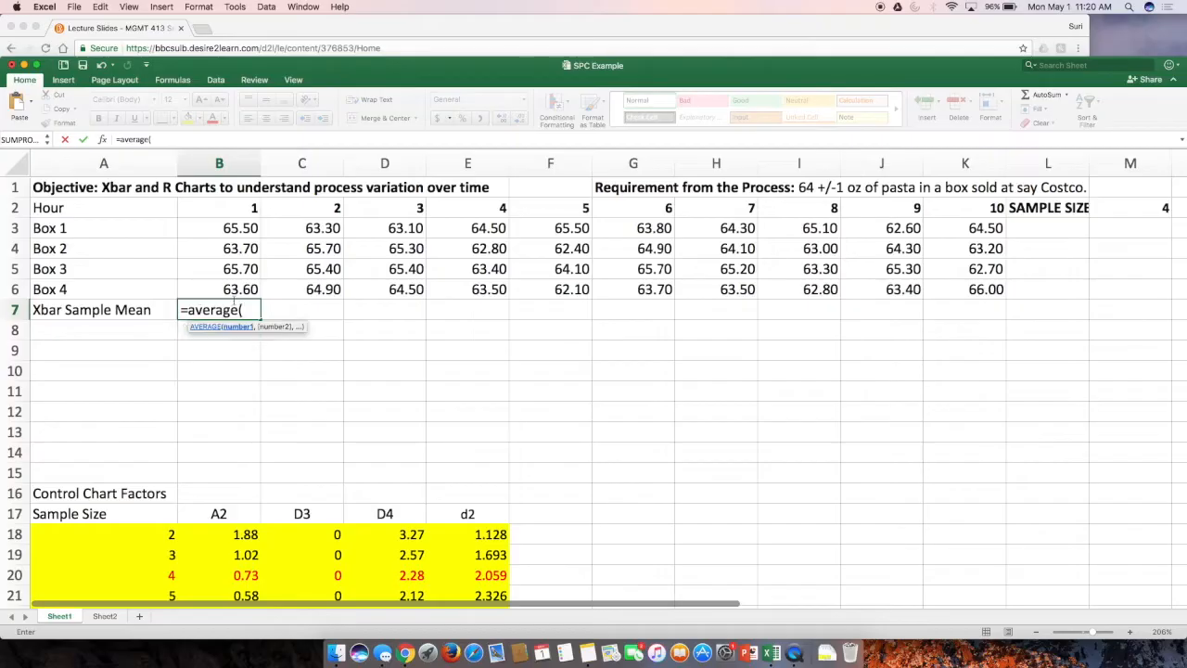
{"action": "left_click_drag", "start_coordinate": [230, 228], "coordinate": [229, 289]}
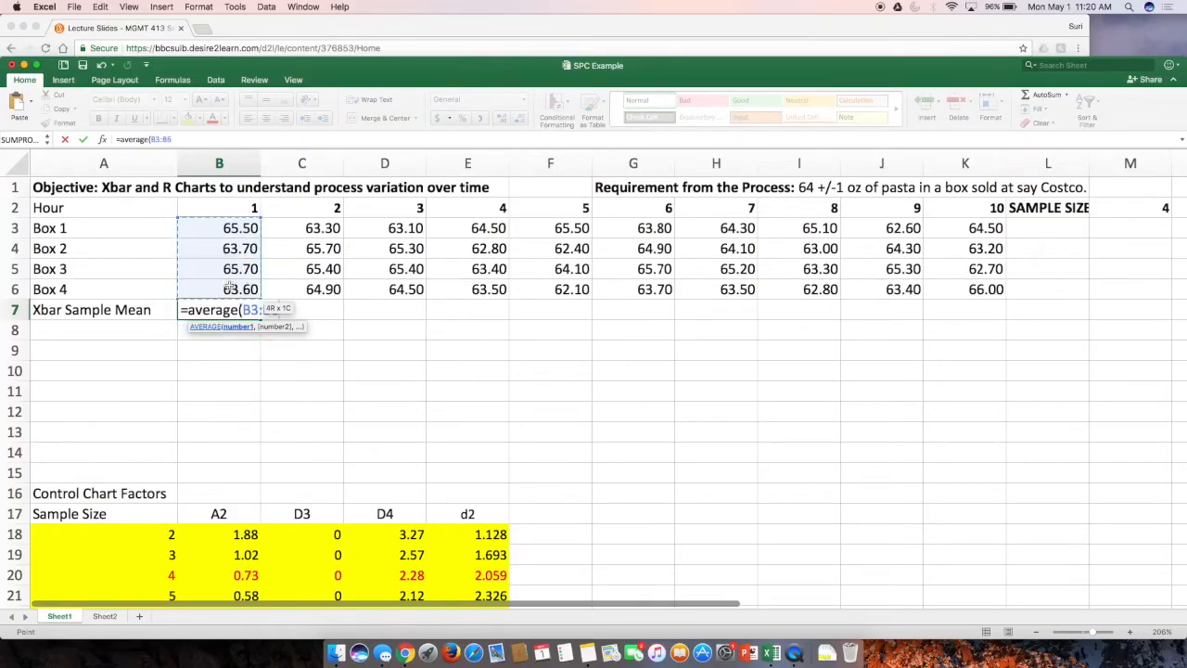
{"action": "type", "text": ")"}
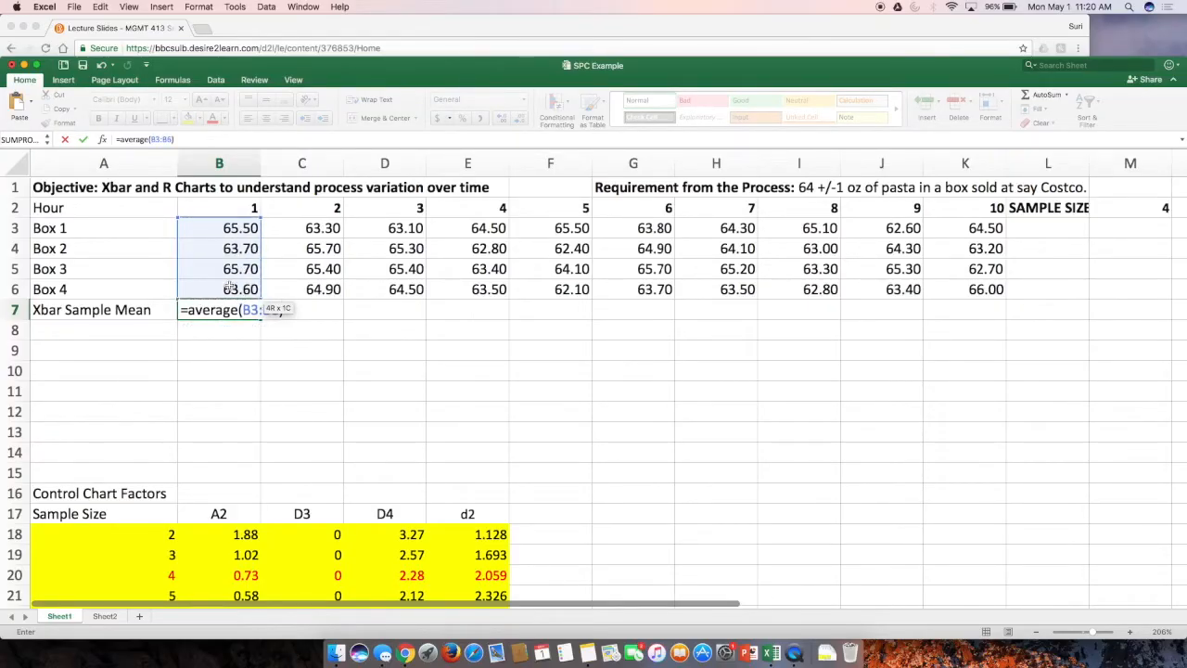
{"action": "key", "text": "Return"}
{"action": "left_click", "coordinate": [259, 315]}
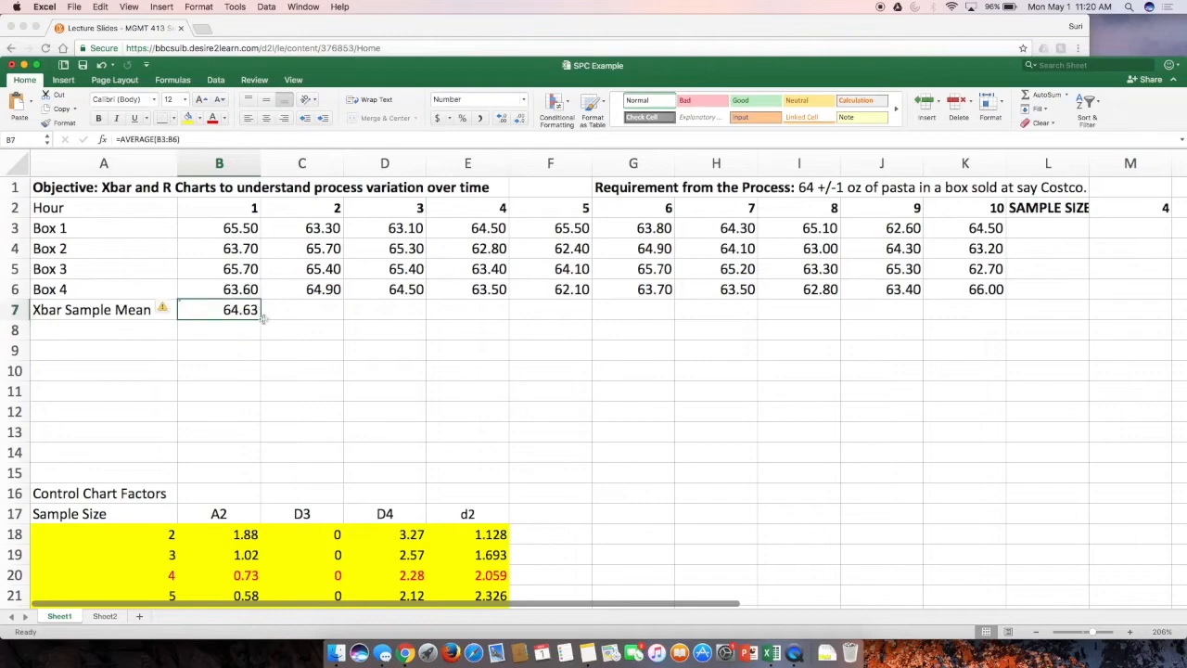
{"action": "left_click_drag", "start_coordinate": [260, 318], "coordinate": [1004, 332]}
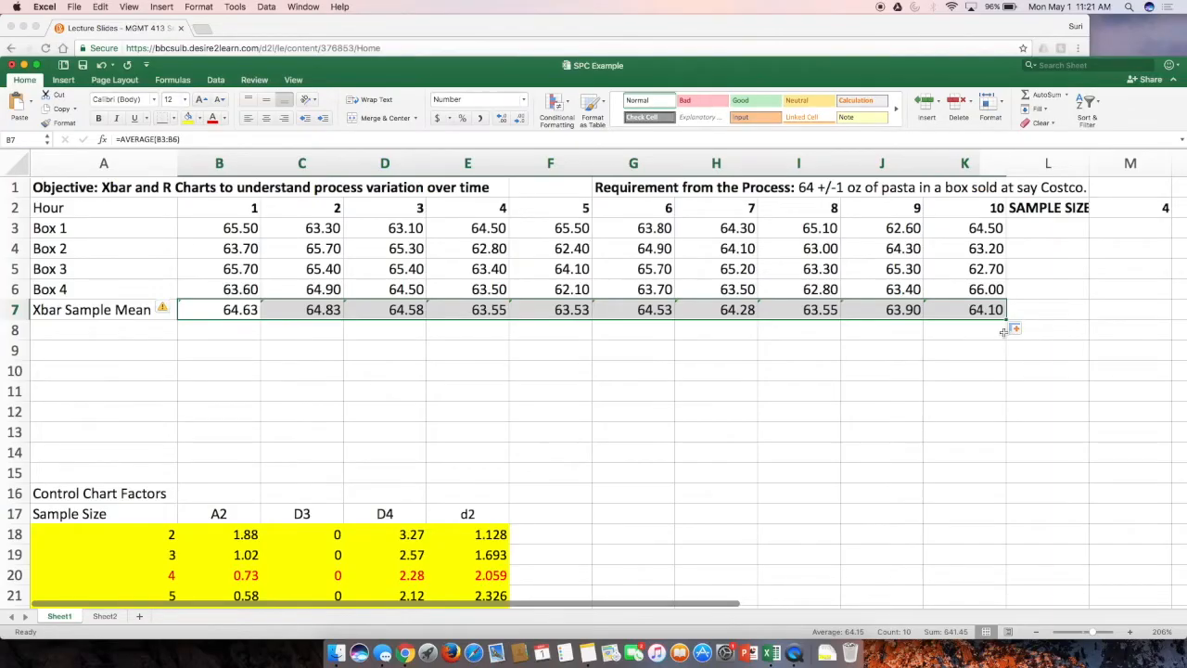
Step: Insert a line chart of the Xbar sample means in A7:K7 and move it below the data, starting around cell J11
{"action": "left_click_drag", "start_coordinate": [132, 309], "coordinate": [980, 310]}
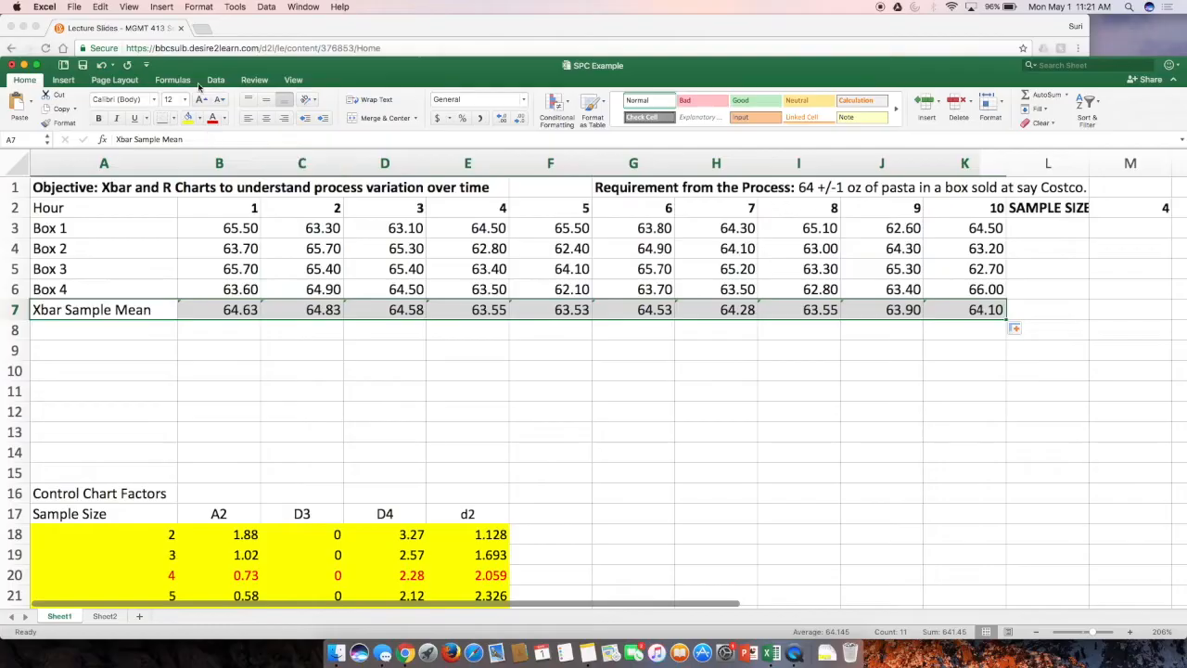
{"action": "left_click", "coordinate": [65, 82]}
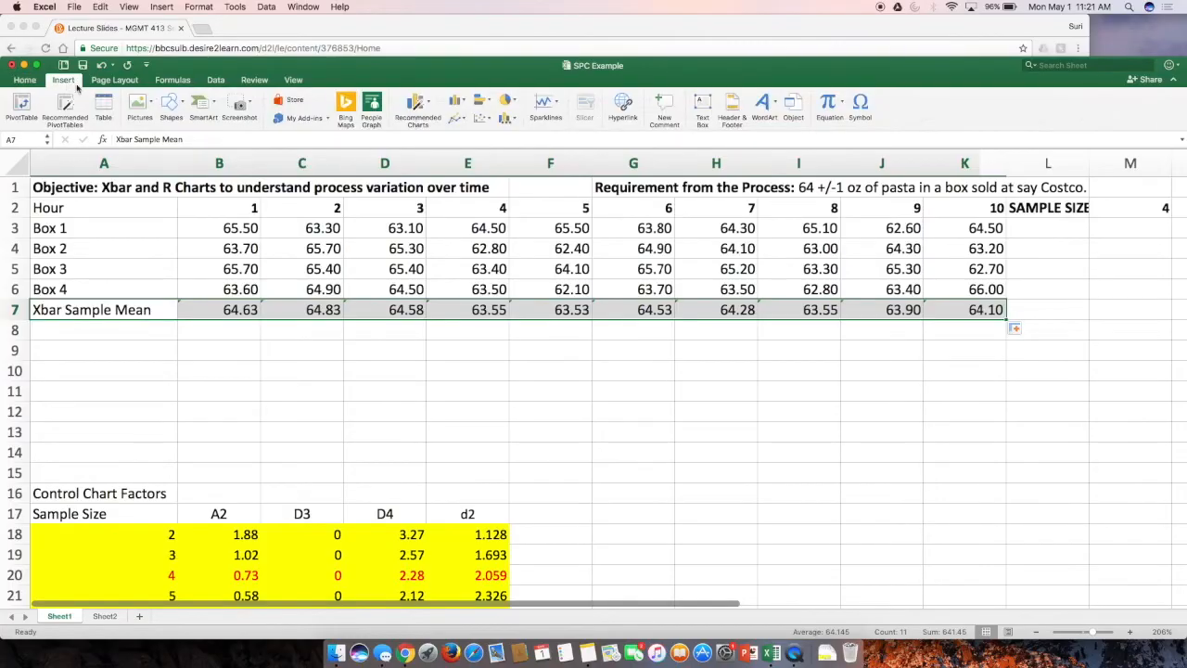
{"action": "left_click", "coordinate": [458, 118]}
{"action": "left_click", "coordinate": [480, 178]}
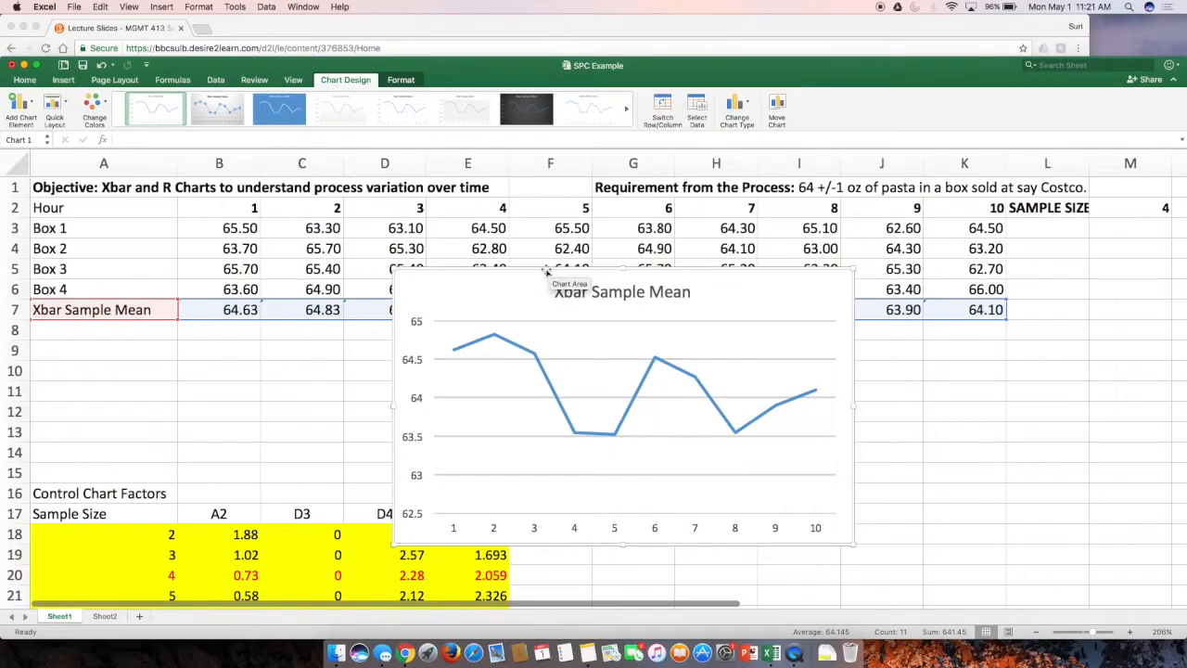
{"action": "left_click_drag", "start_coordinate": [548, 269], "coordinate": [1033, 393]}
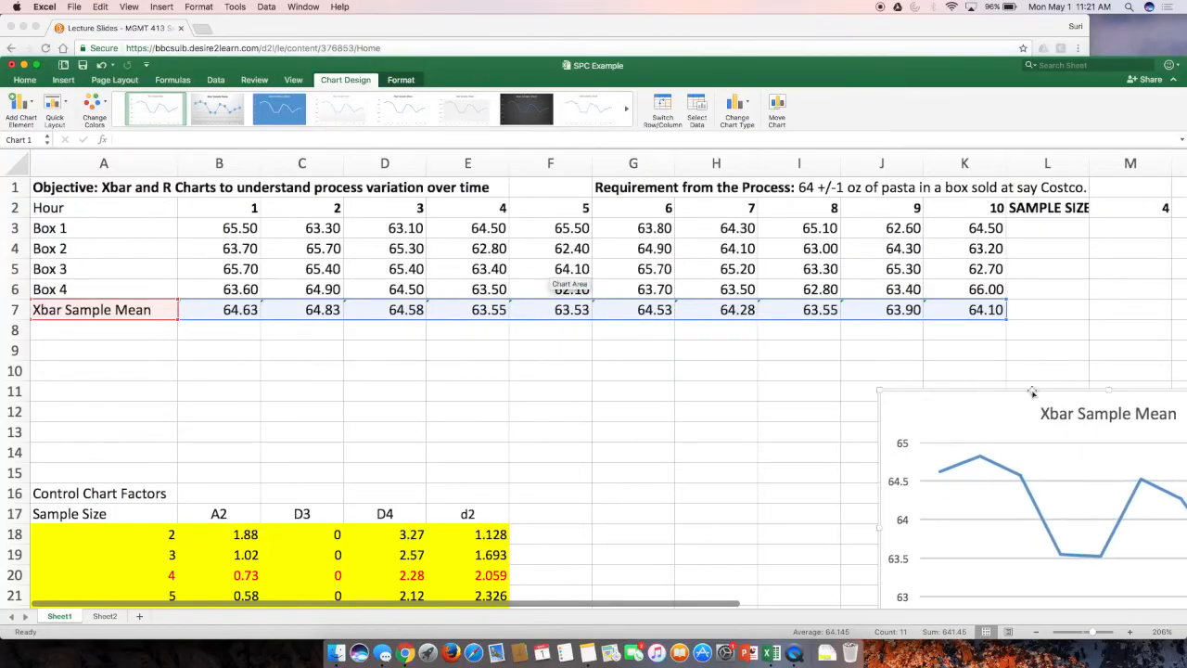
Step: Add the row label "Range R" in cell A8
{"action": "left_click", "coordinate": [95, 331]}
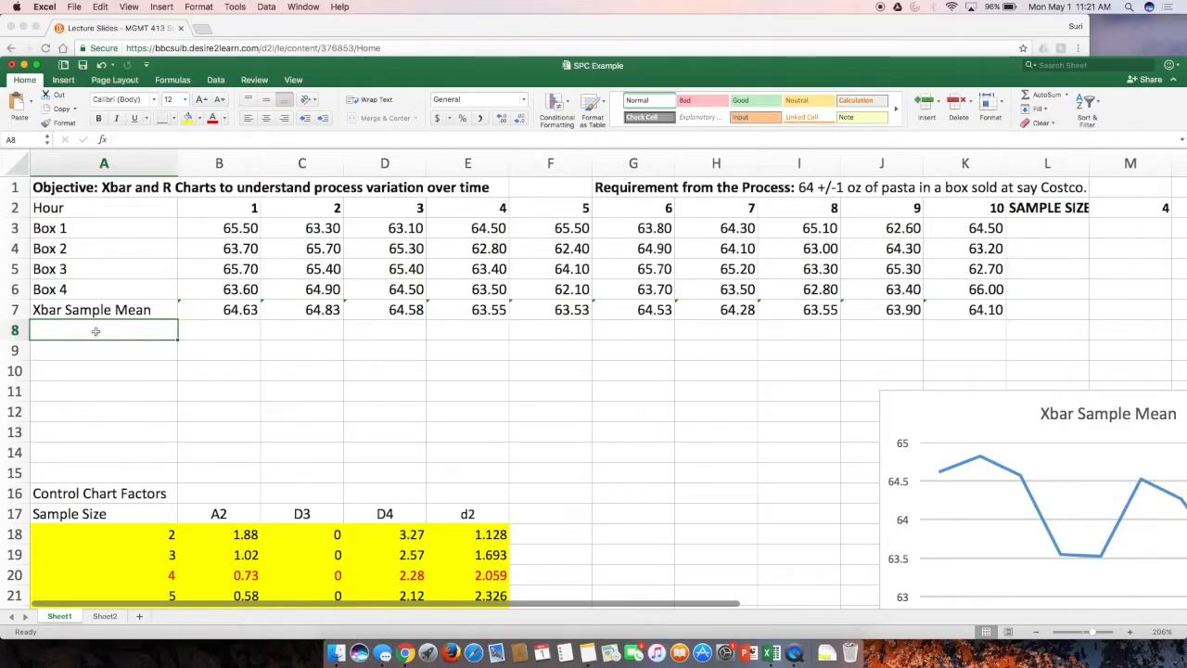
{"action": "type", "text": "Range"}
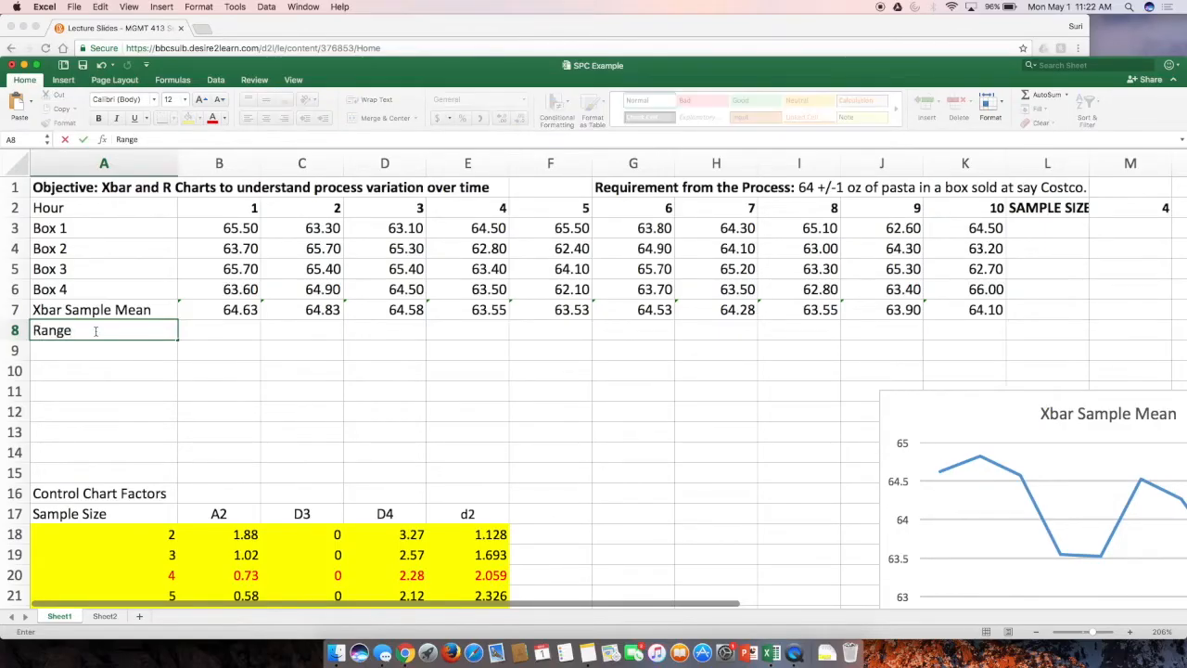
{"action": "type", "text": " R"}
{"action": "key", "text": "Tab"}
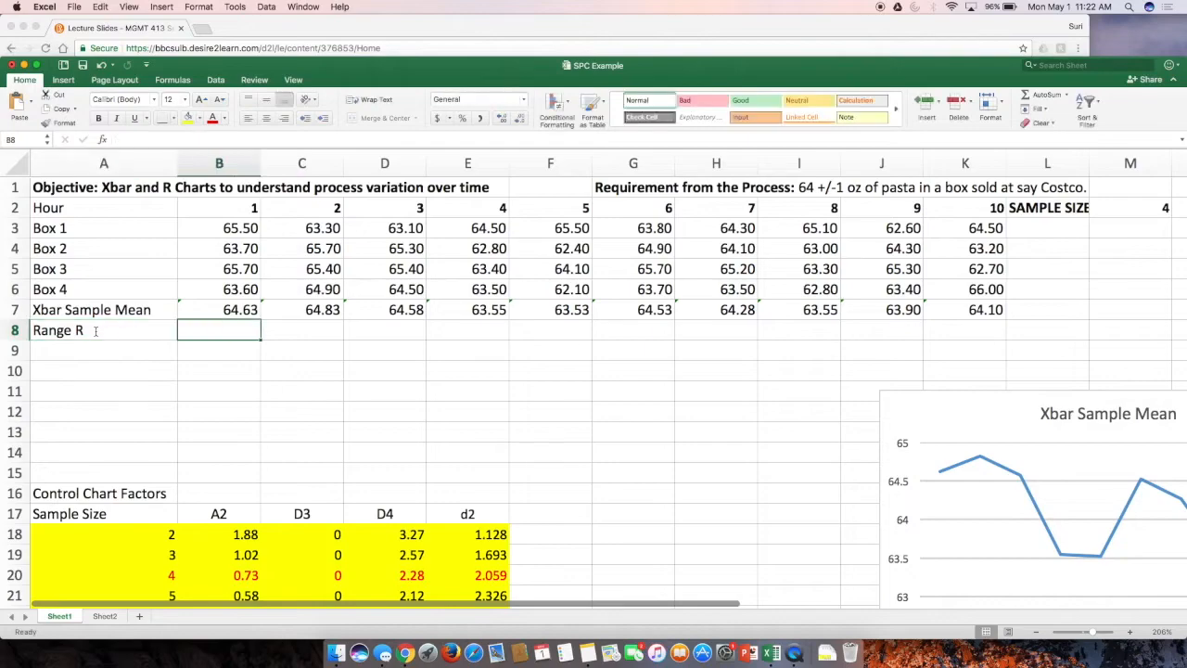
Step: Calculate the hour 1 sample range in B8 with =max(B3:B6)-min(B3:B6) and fill the formula across to K8
{"action": "type", "text": "=max("}
{"action": "scroll", "coordinate": [141, 309], "scroll_direction": "down", "scroll_amount": 1}
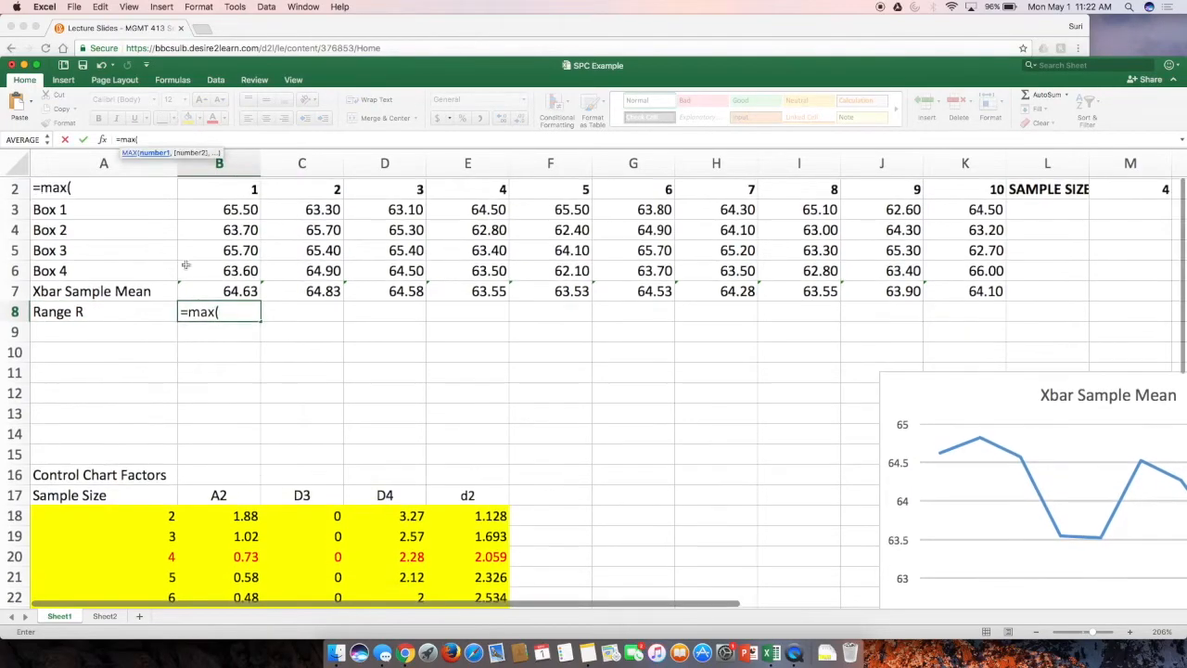
{"action": "left_click_drag", "start_coordinate": [238, 210], "coordinate": [247, 271]}
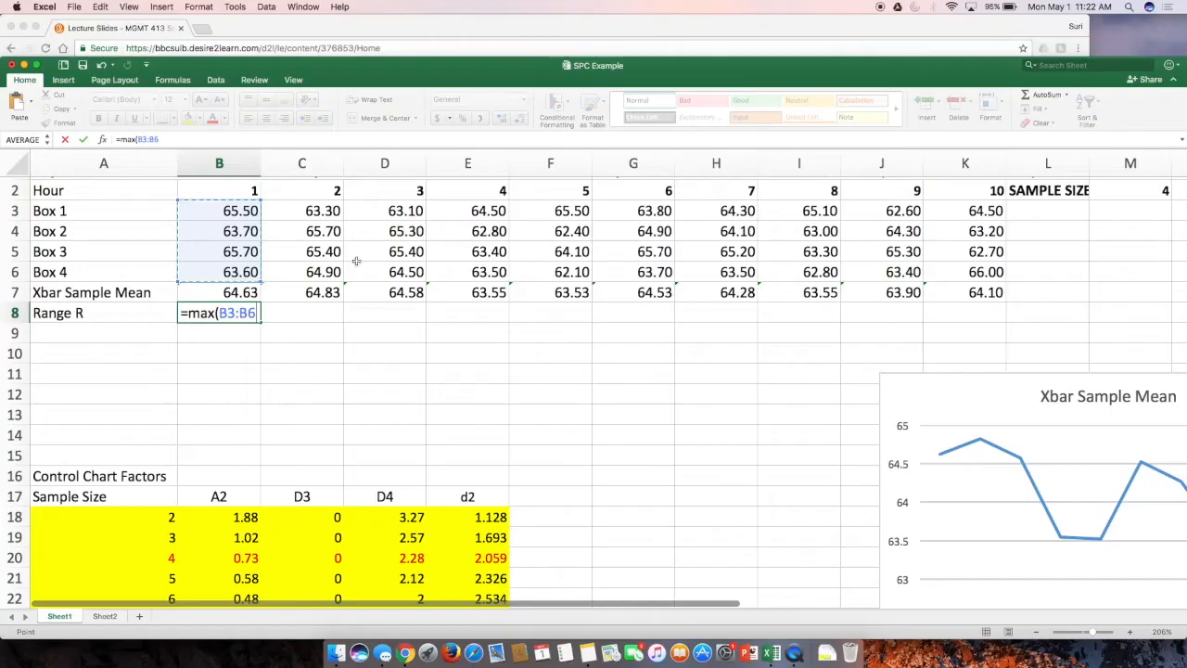
{"action": "type", "text": ")-m"}
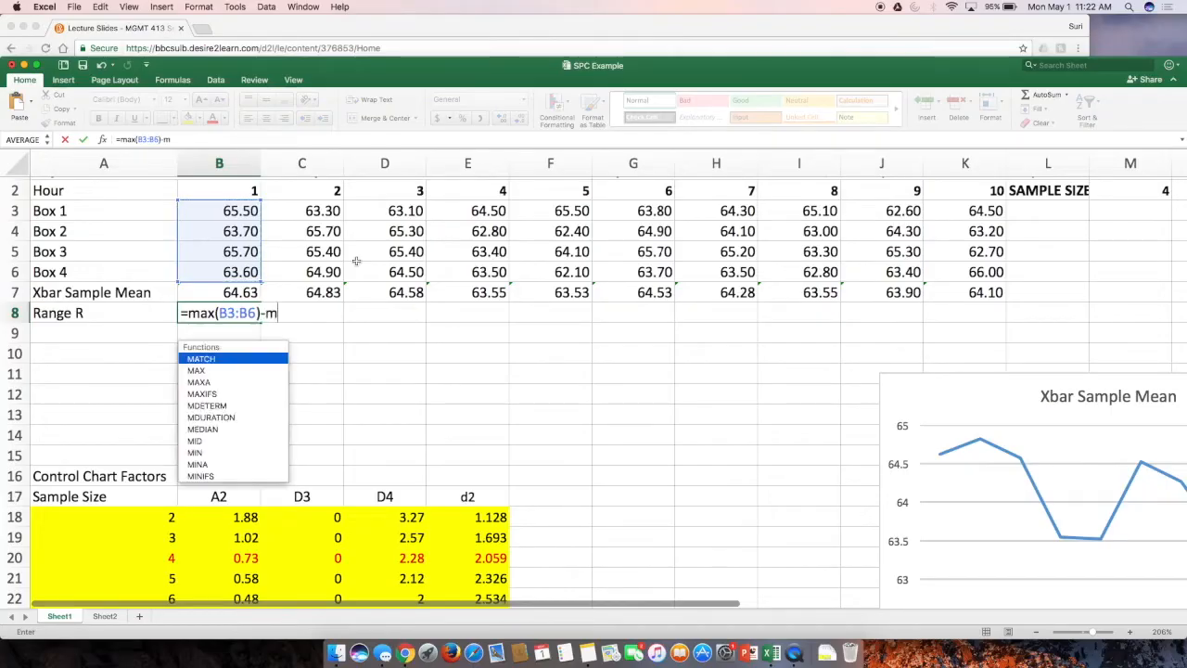
{"action": "type", "text": "in("}
{"action": "left_click_drag", "start_coordinate": [219, 213], "coordinate": [220, 266]}
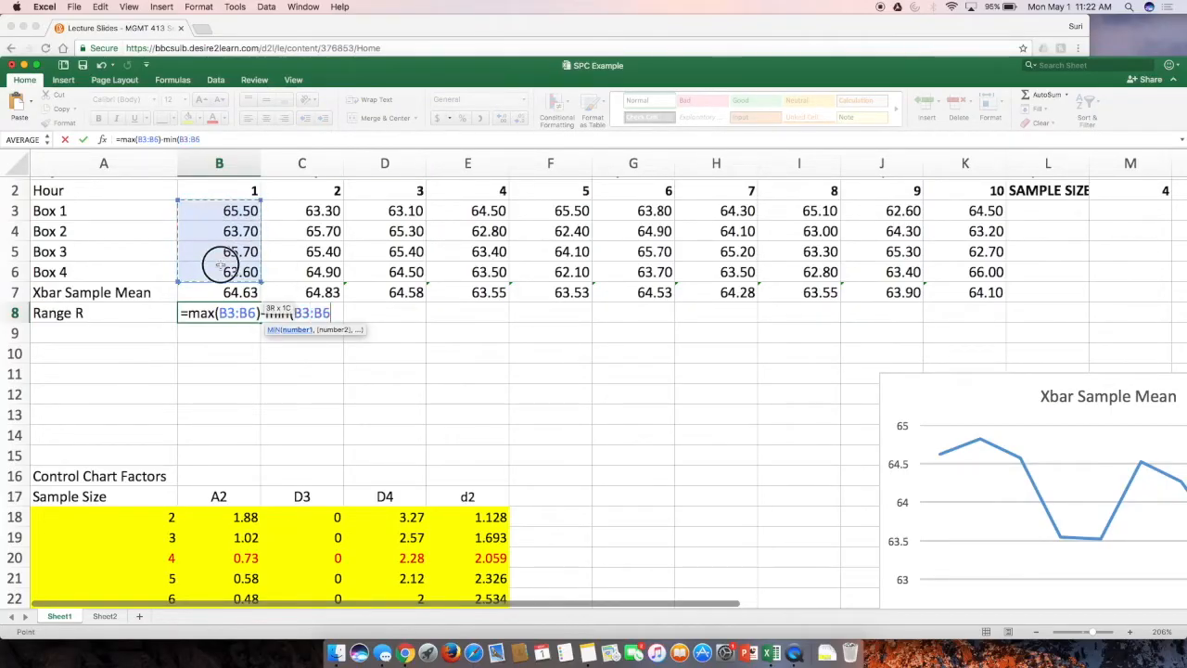
{"action": "type", "text": ")"}
{"action": "key", "text": "Return"}
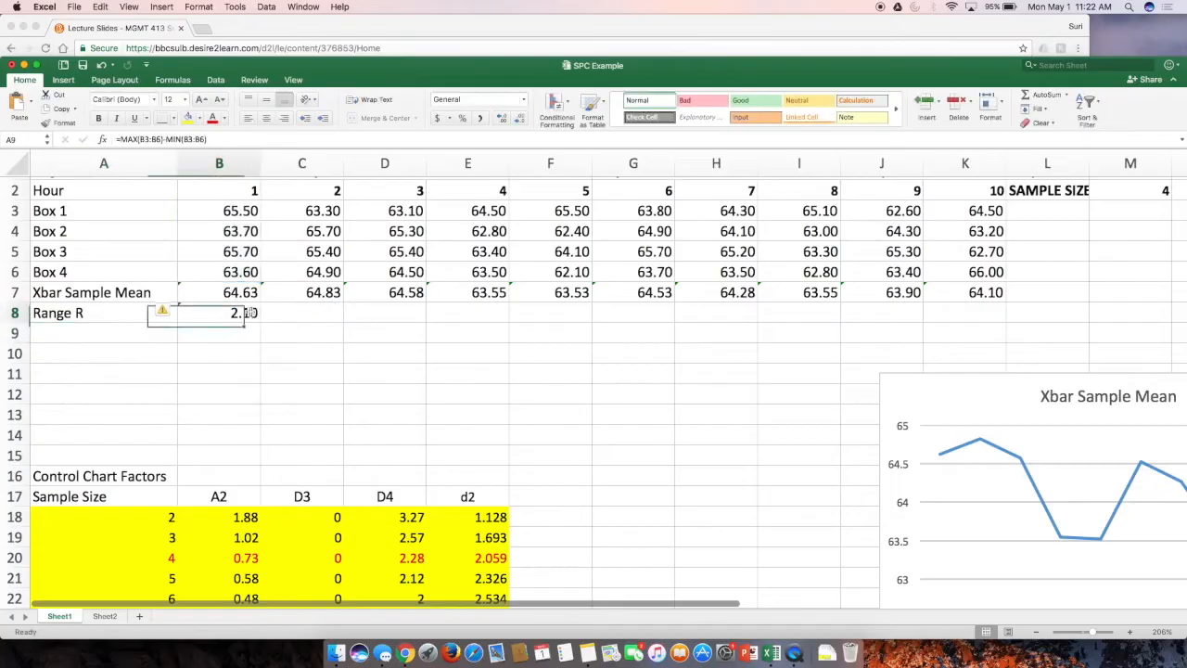
{"action": "left_click", "coordinate": [249, 313]}
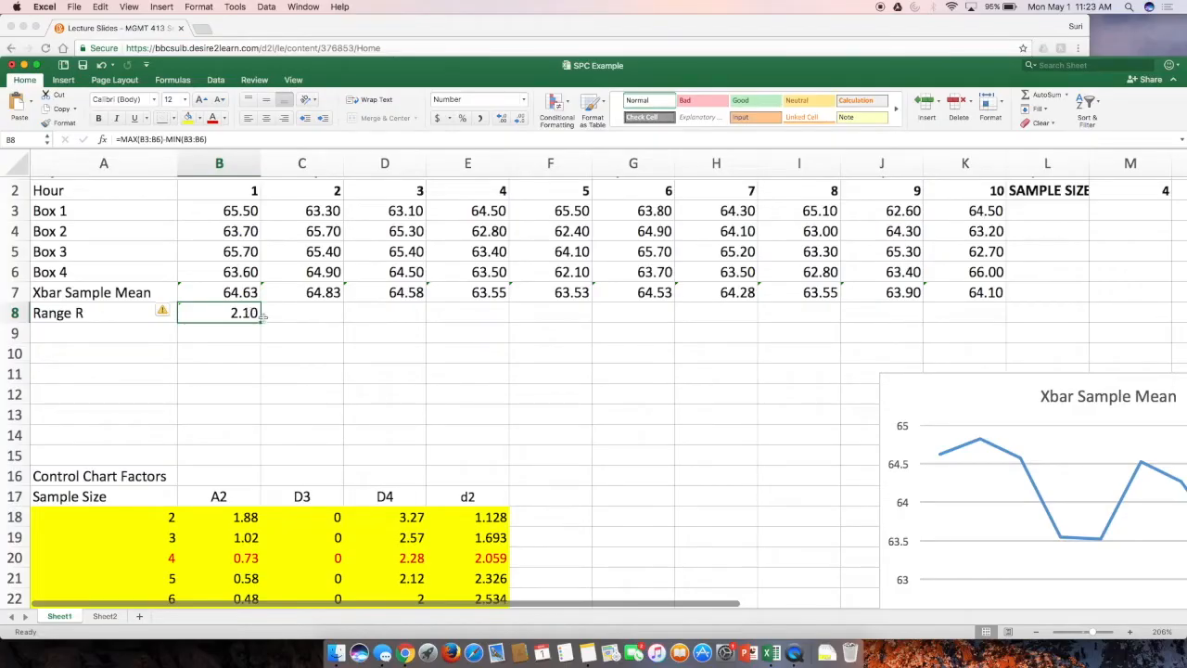
{"action": "left_click_drag", "start_coordinate": [263, 316], "coordinate": [983, 324]}
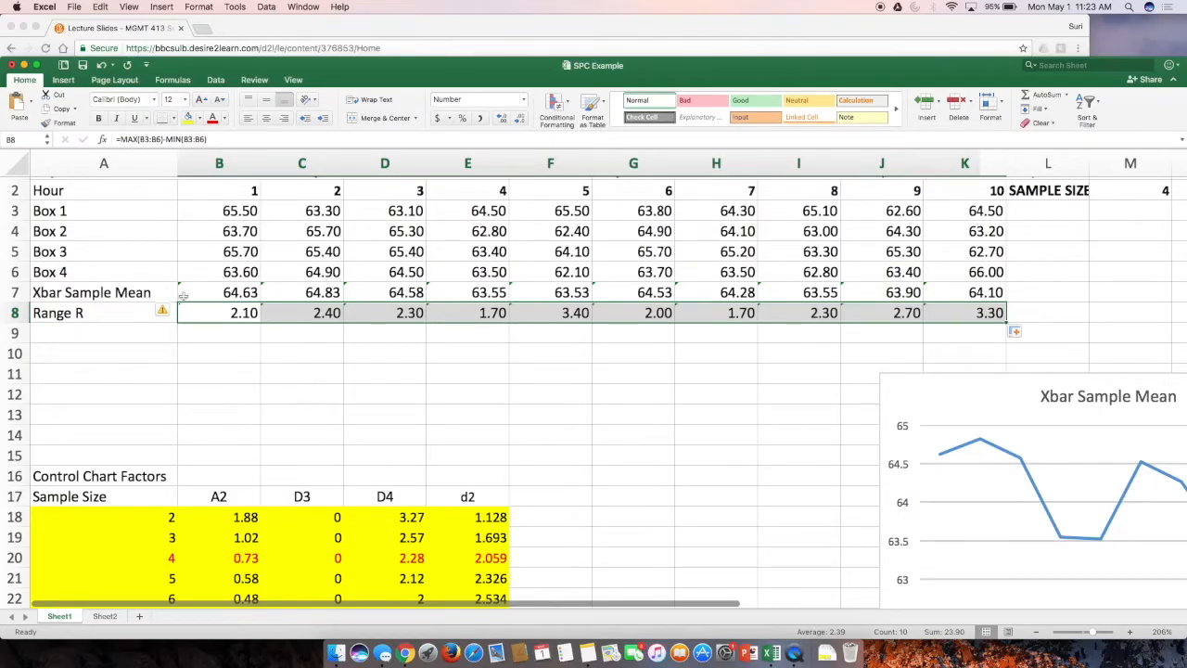
Step: Change the row label in A8 to "Sample Range R"
{"action": "double_click", "coordinate": [231, 293]}
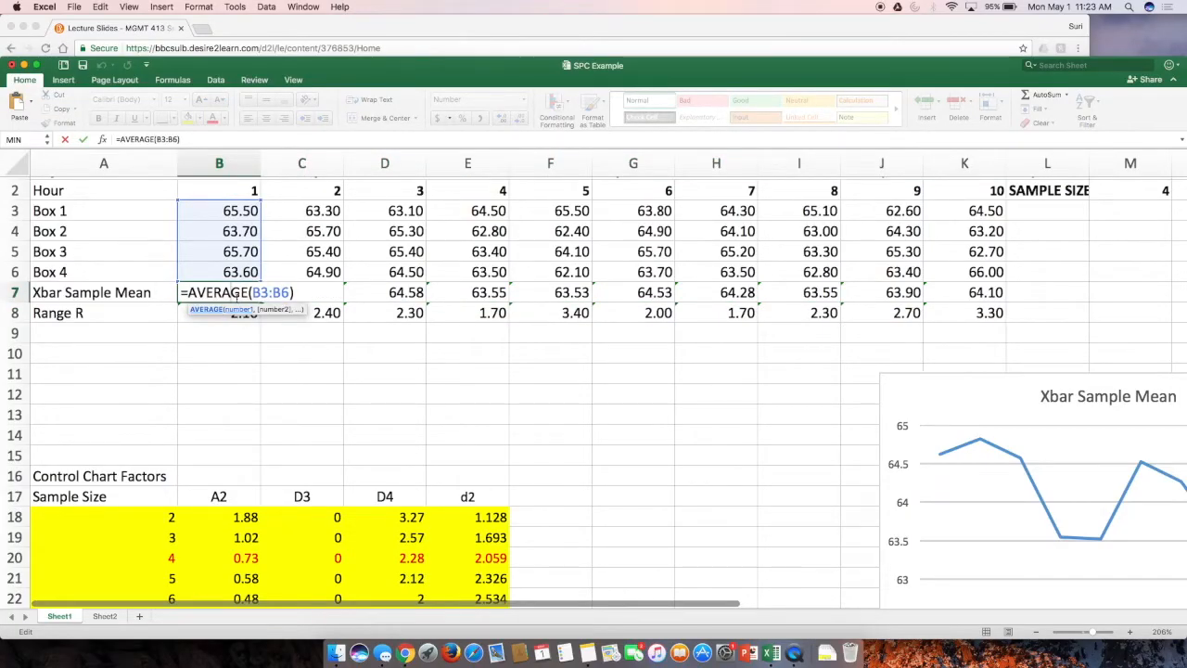
{"action": "left_click", "coordinate": [56, 316]}
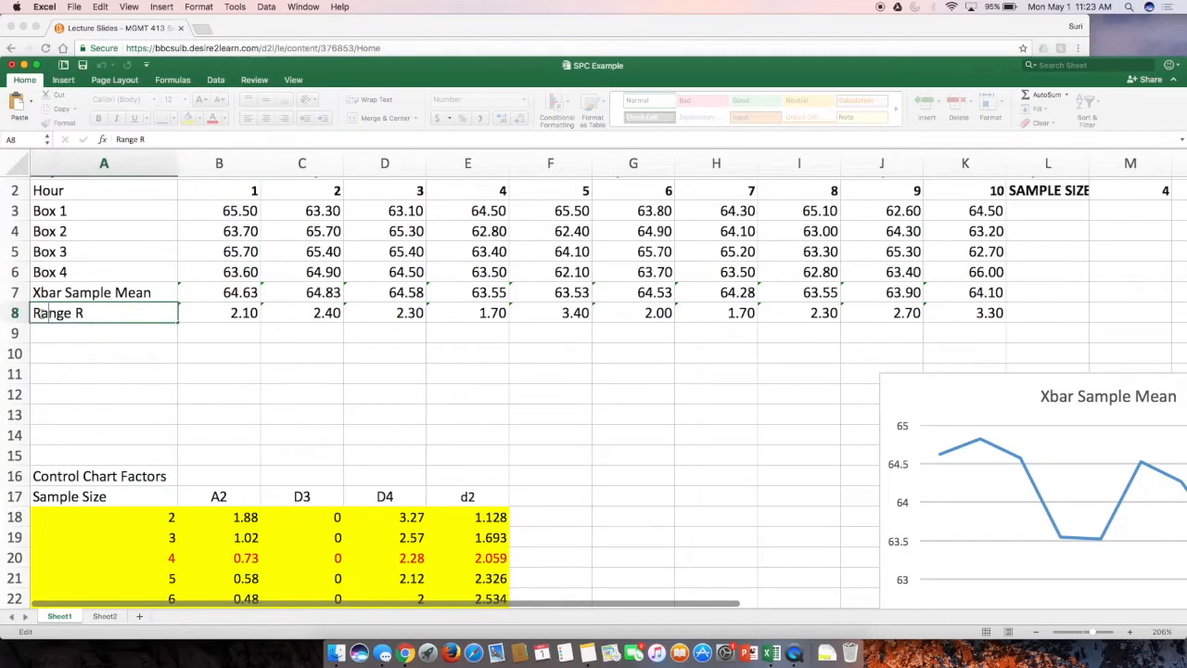
{"action": "type", "text": "Sample"}
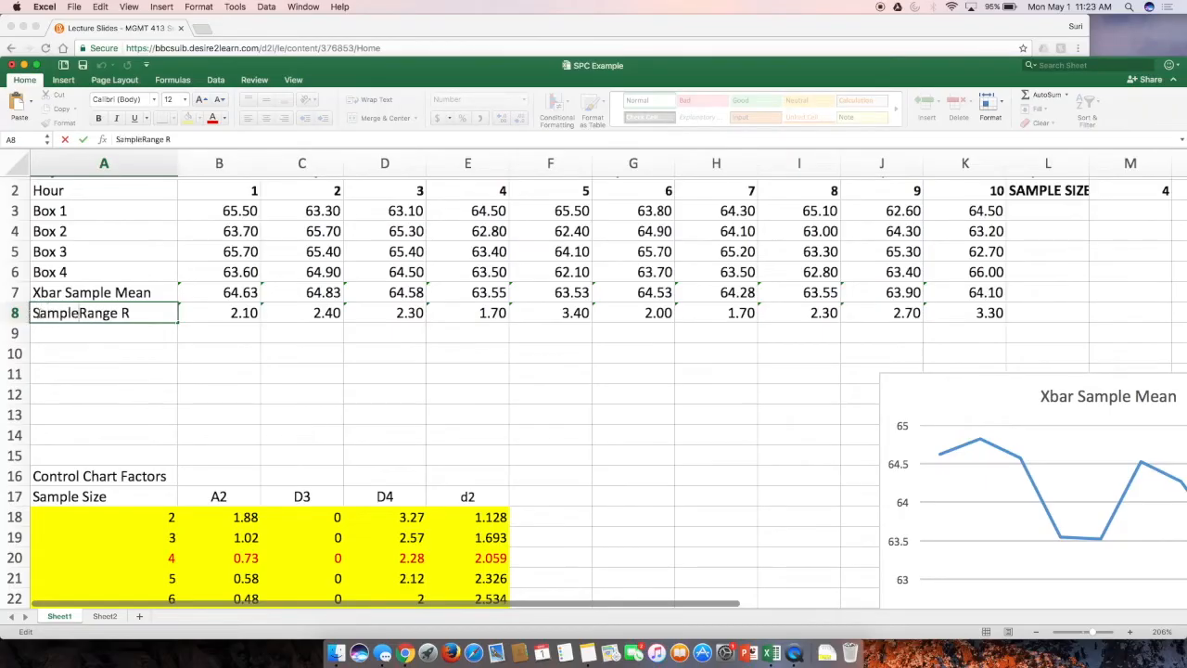
{"action": "key", "text": "Return"}
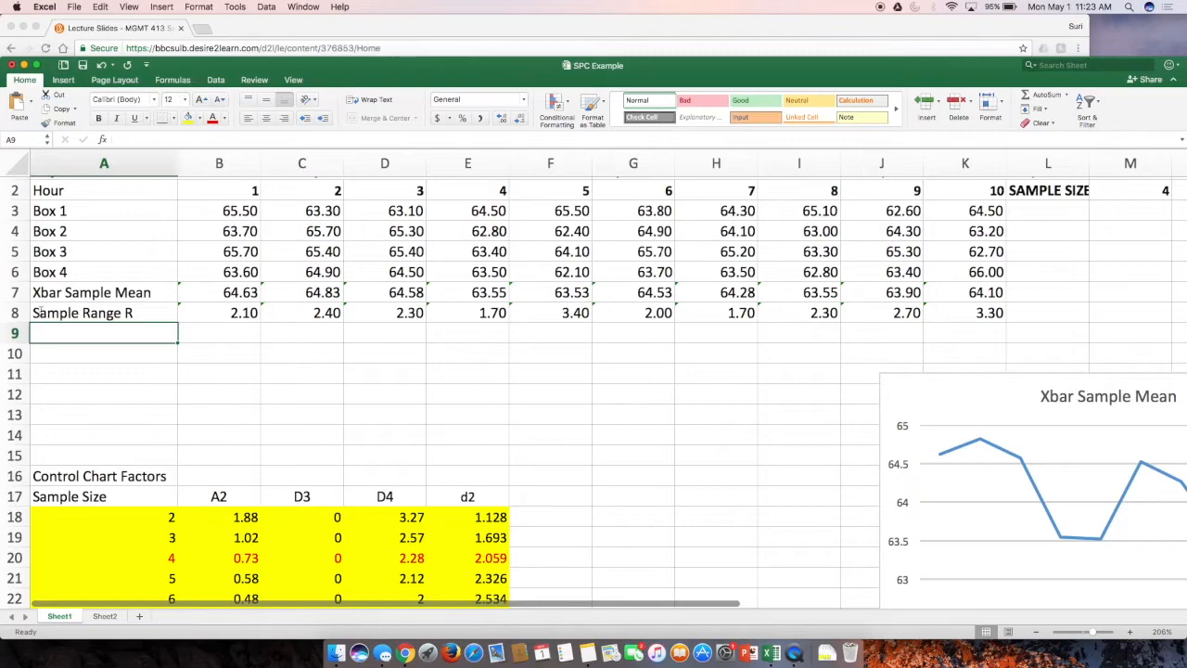
{"action": "left_click", "coordinate": [739, 407]}
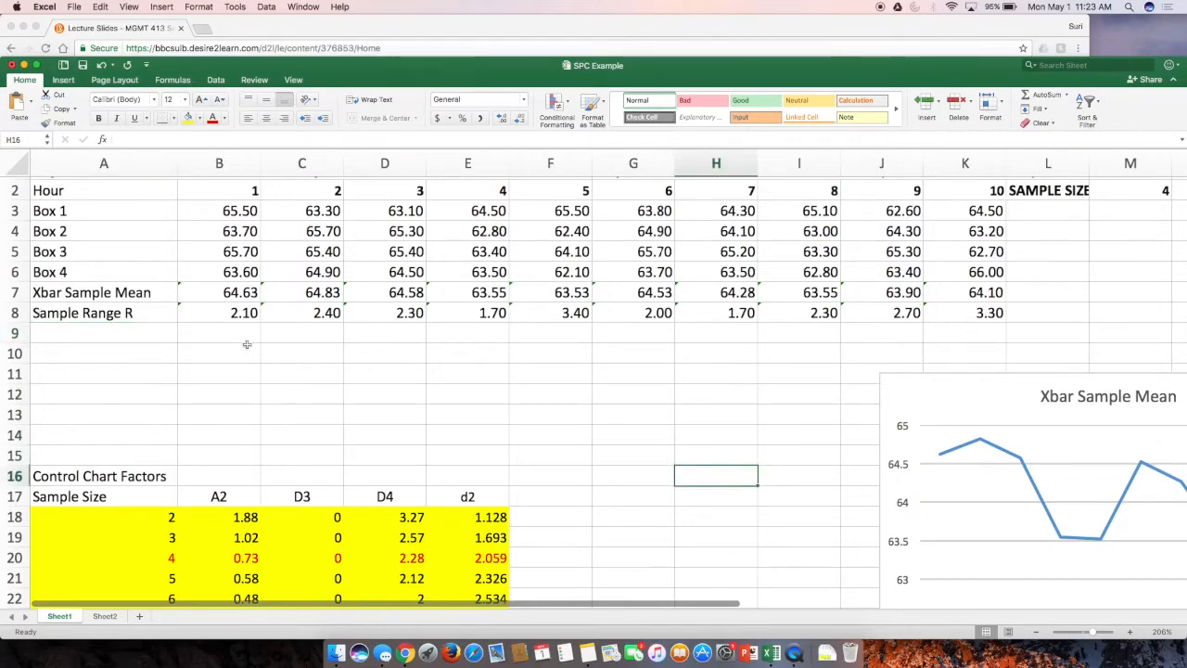
Step: Insert a line chart of the sample ranges in A8:K8 and move it directly below the Xbar Sample Mean chart
{"action": "left_click_drag", "start_coordinate": [97, 313], "coordinate": [981, 316]}
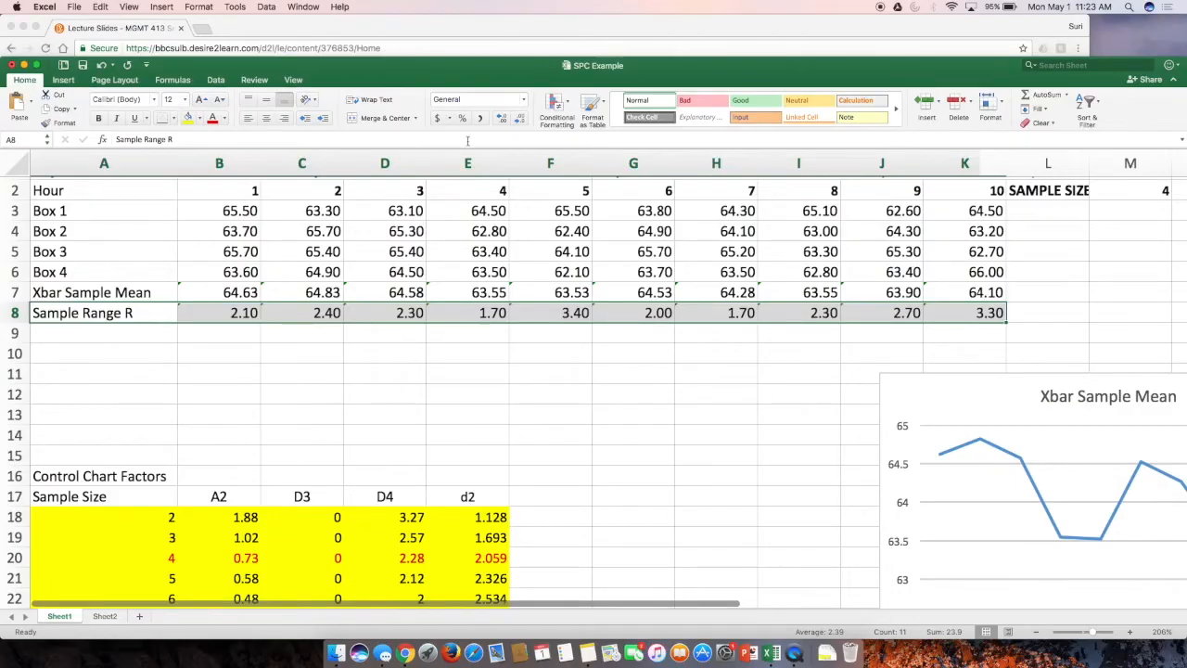
{"action": "left_click", "coordinate": [65, 81]}
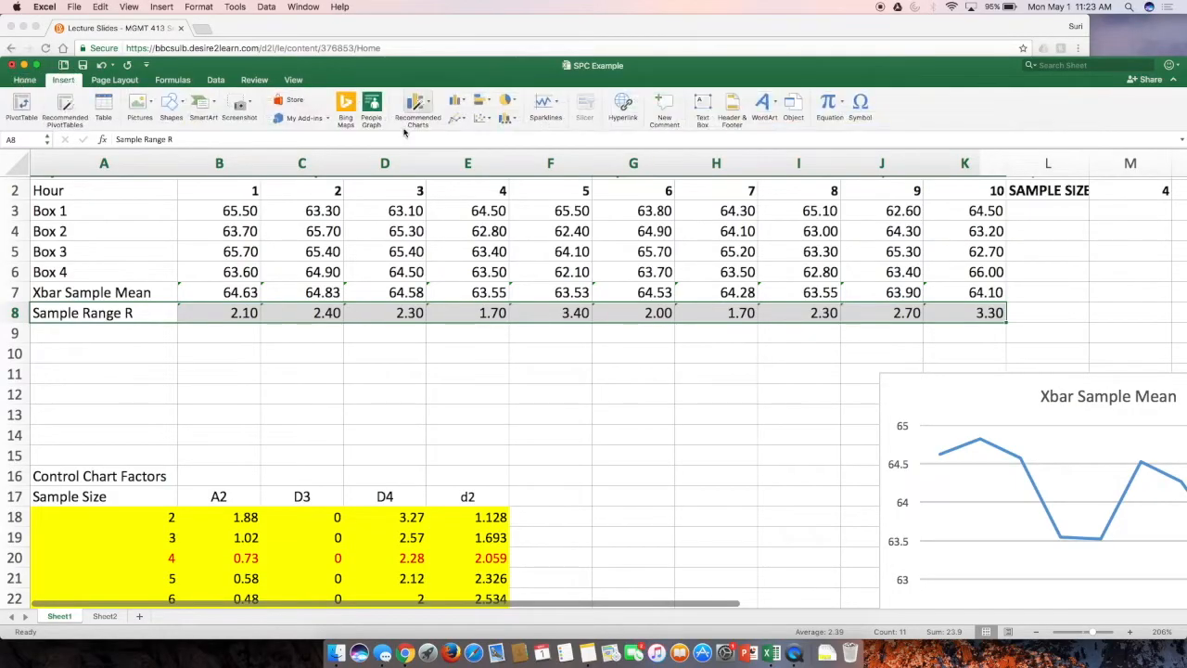
{"action": "left_click", "coordinate": [459, 118]}
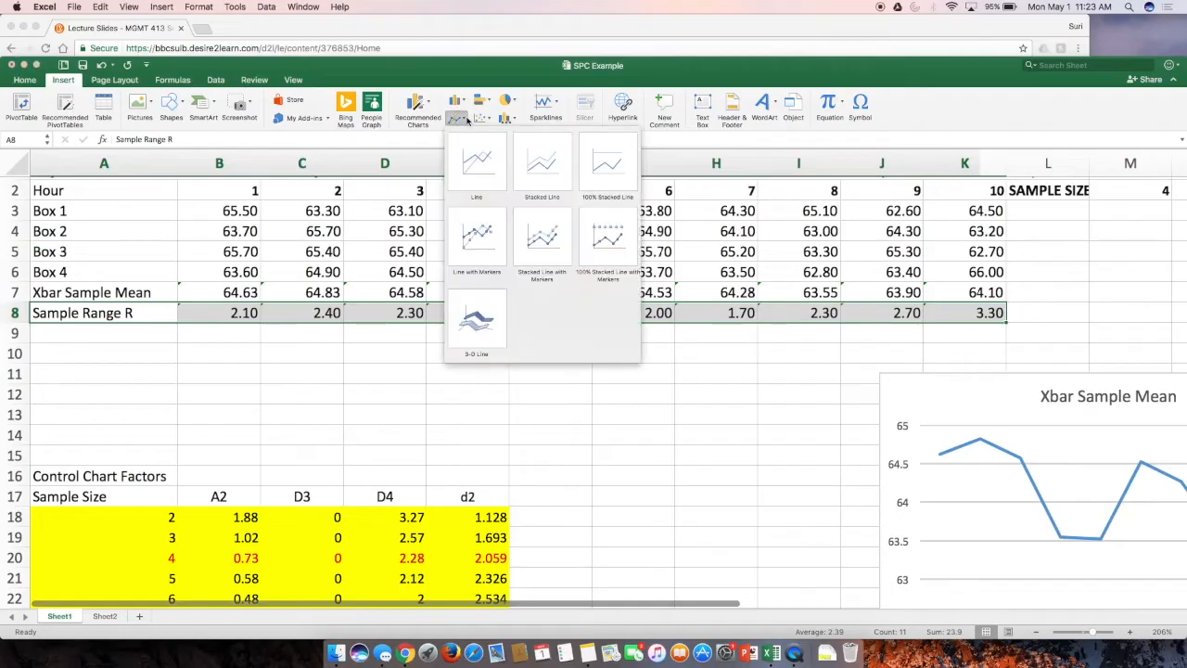
{"action": "left_click", "coordinate": [476, 175]}
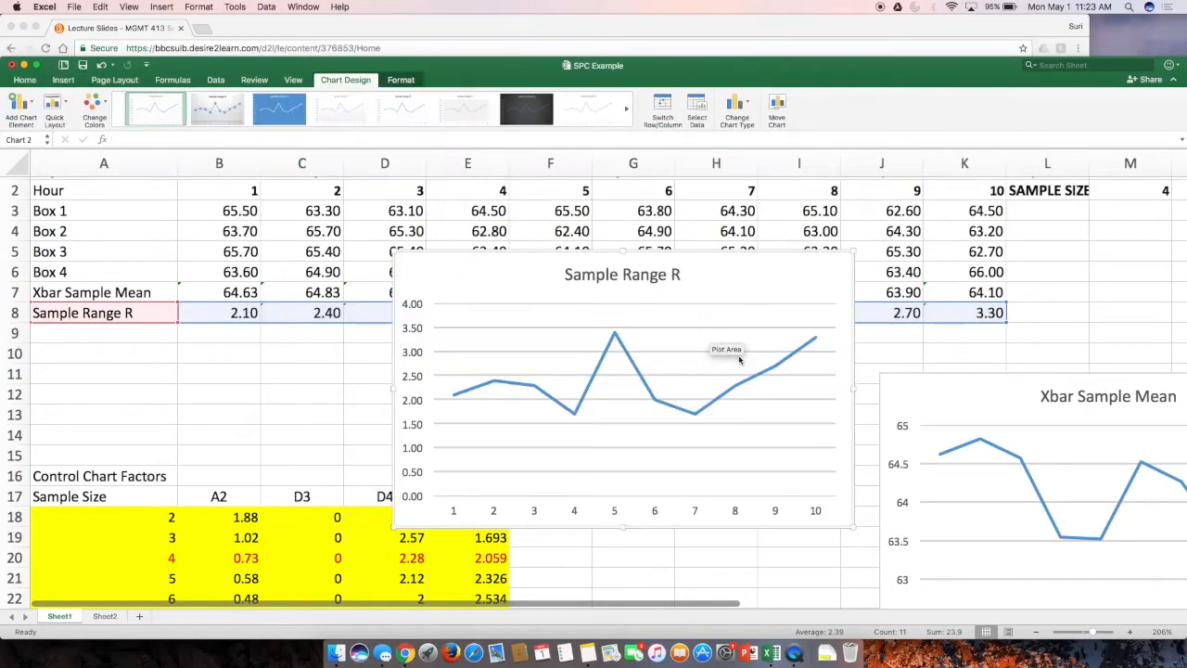
{"action": "left_click_drag", "start_coordinate": [848, 352], "coordinate": [1148, 518]}
{"action": "left_click_drag", "start_coordinate": [1178, 278], "coordinate": [1180, 361]}
{"action": "left_click_drag", "start_coordinate": [948, 269], "coordinate": [1138, 506]}
{"action": "left_click_drag", "start_coordinate": [732, 607], "coordinate": [882, 606]}
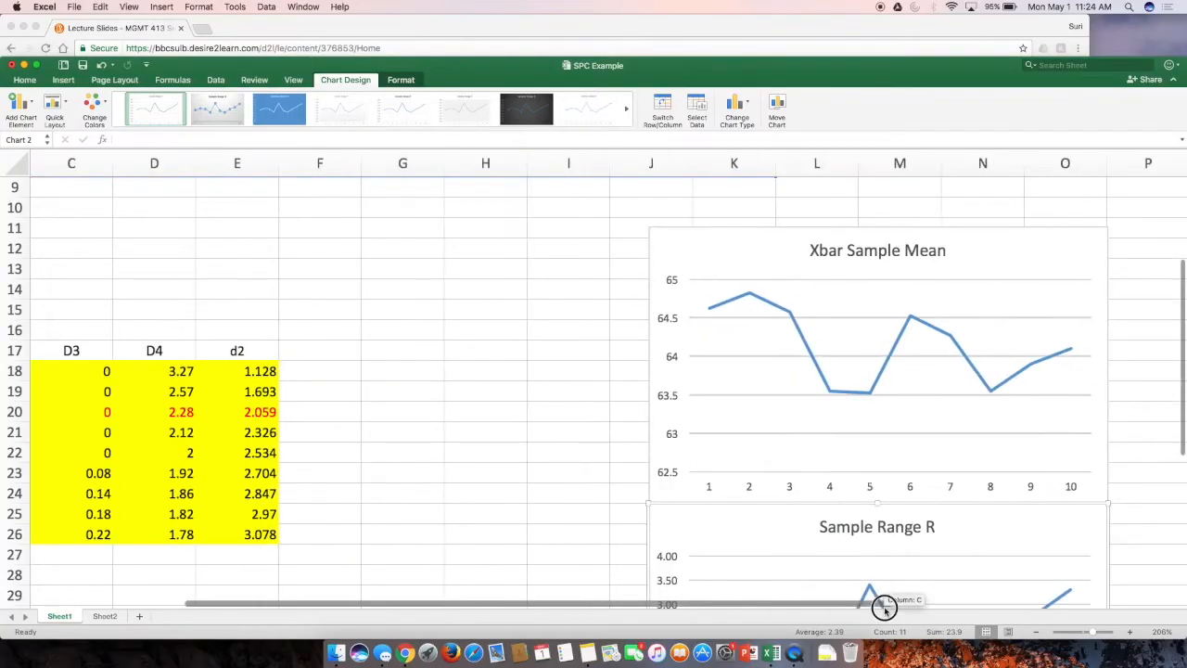
{"action": "left_click_drag", "start_coordinate": [1183, 385], "coordinate": [1185, 425]}
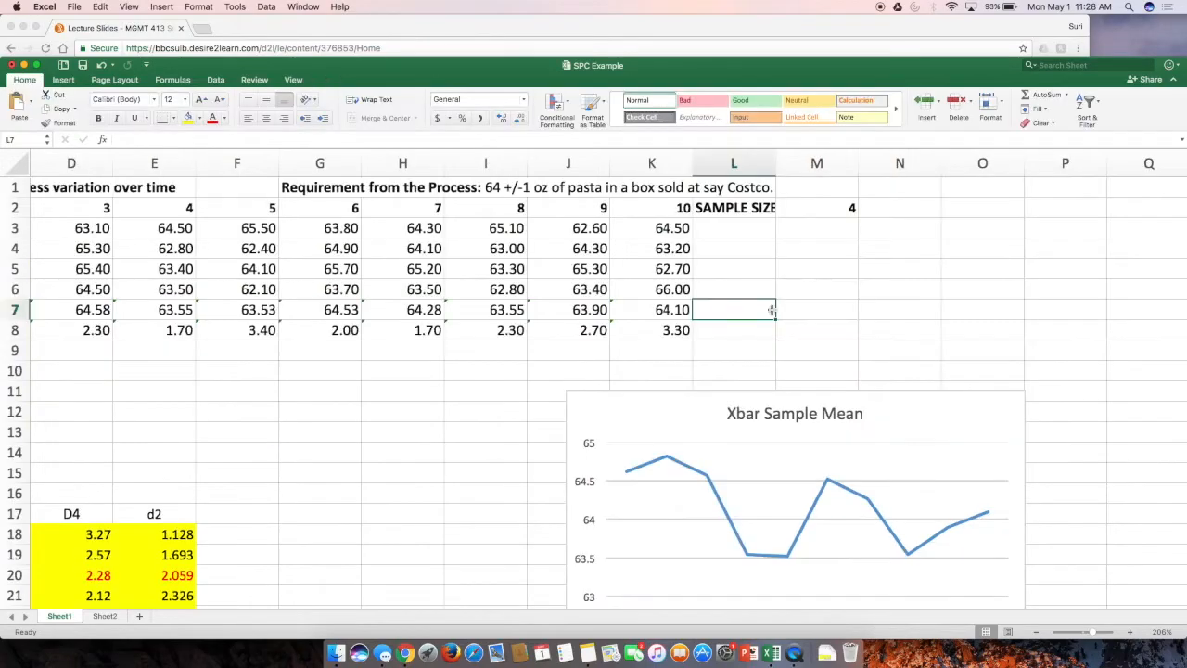
Step: Enter the label "Xbarbar or Grand or Process Mean" in cell L7
{"action": "type", "text": "Xbarbar"}
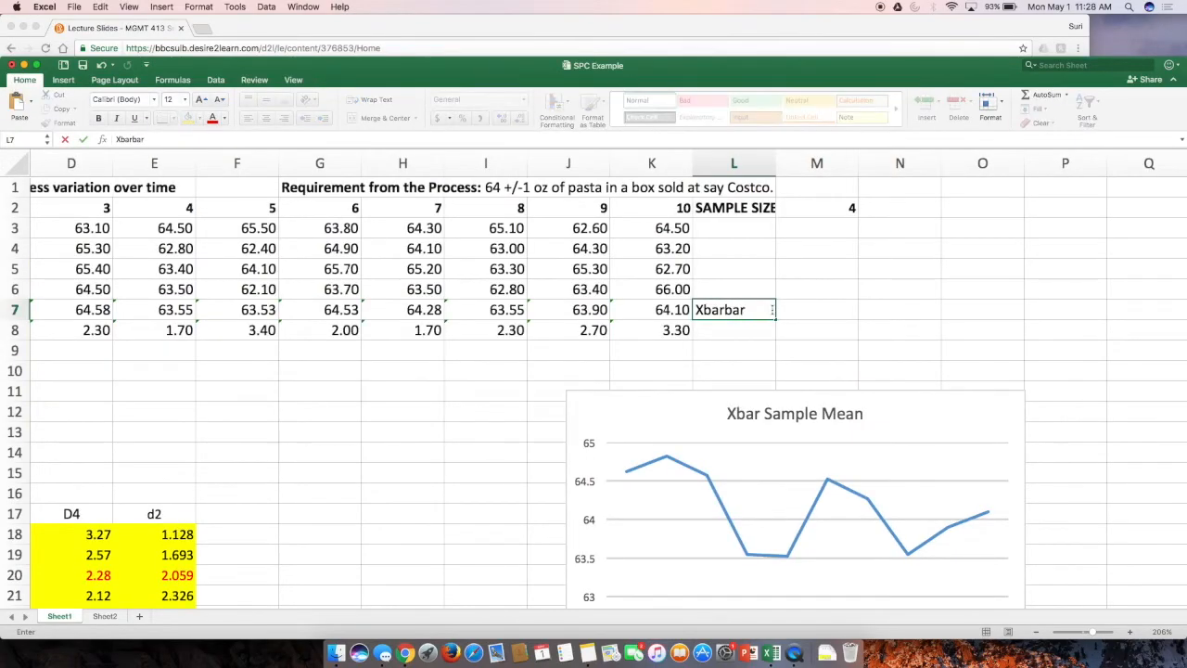
{"action": "type", "text": " or Grand or Process Mean"}
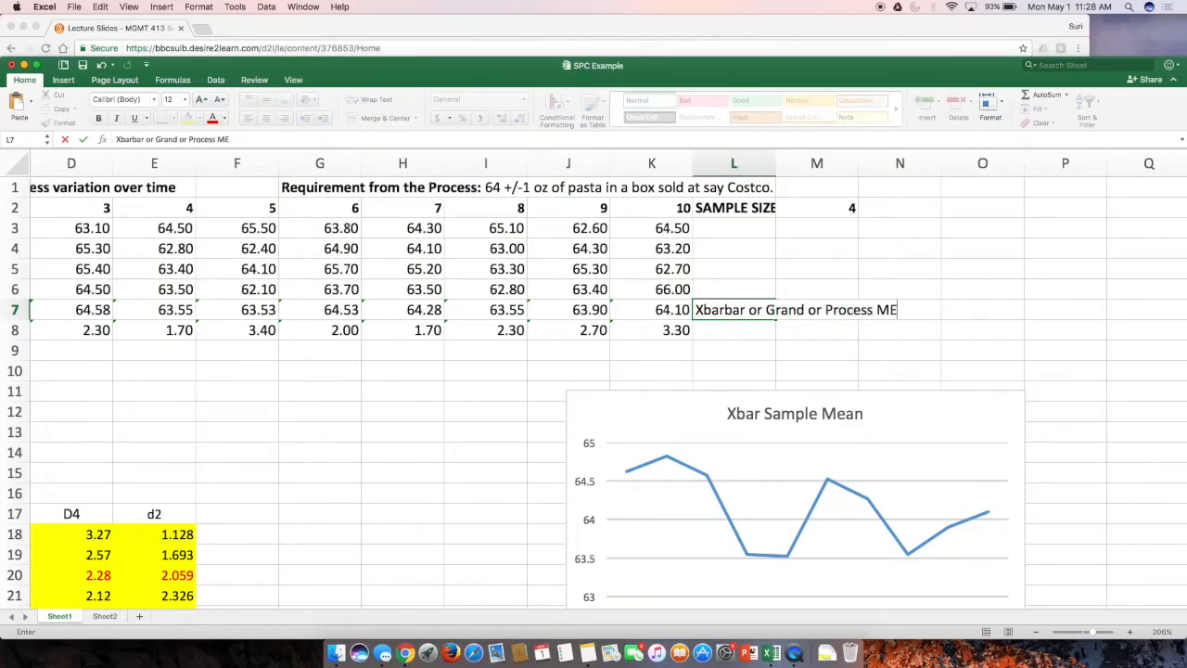
{"action": "key", "text": "Return"}
Step: Widen column L enough to fit the "SAMPLE SIZE:" label and wrap the text in L7
{"action": "left_click", "coordinate": [768, 309]}
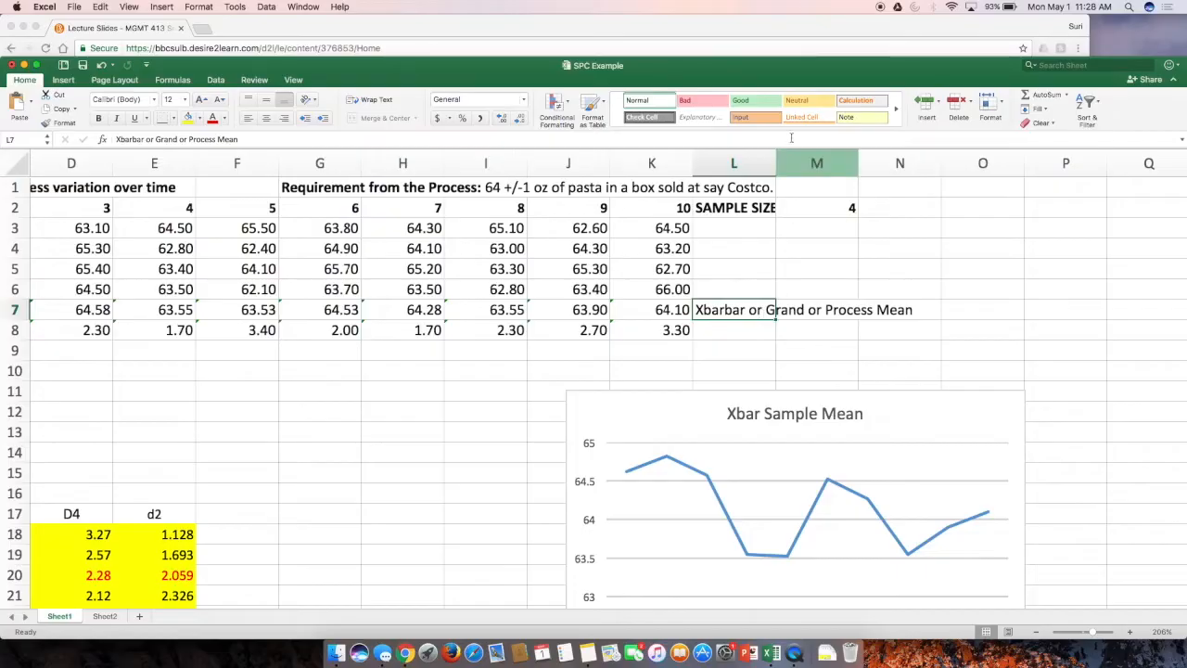
{"action": "left_click_drag", "start_coordinate": [776, 155], "coordinate": [820, 162]}
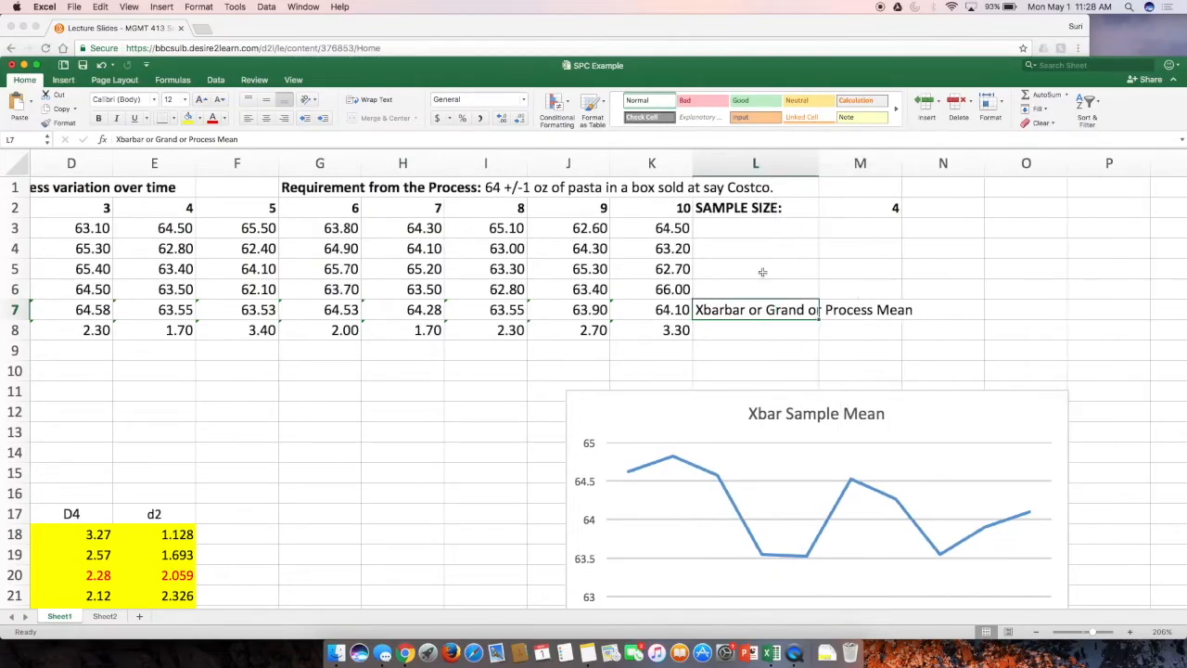
{"action": "left_click", "coordinate": [376, 99]}
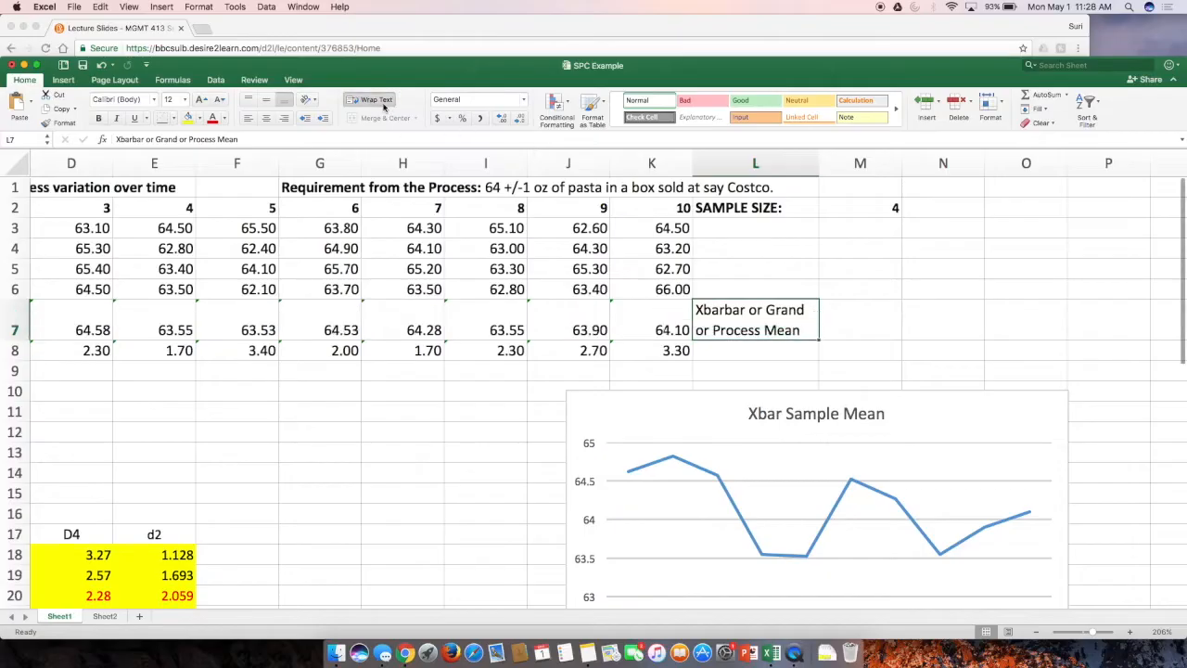
Step: Examine the hourly Xbar sample means along row 7 and the individual box weights in B3:K6
{"action": "left_click", "coordinate": [866, 321]}
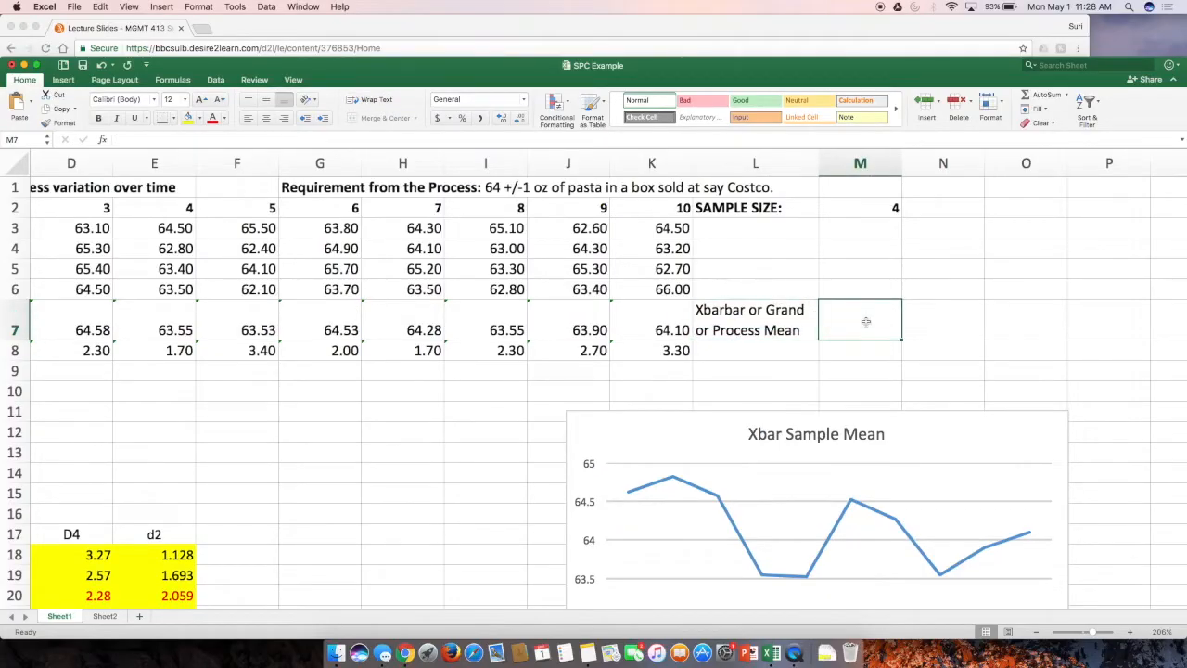
{"action": "left_click", "coordinate": [654, 329]}
{"action": "key", "text": "Left"}
{"action": "key", "text": "Left"}
{"action": "key", "text": "Left"}
{"action": "key", "text": "Left"}
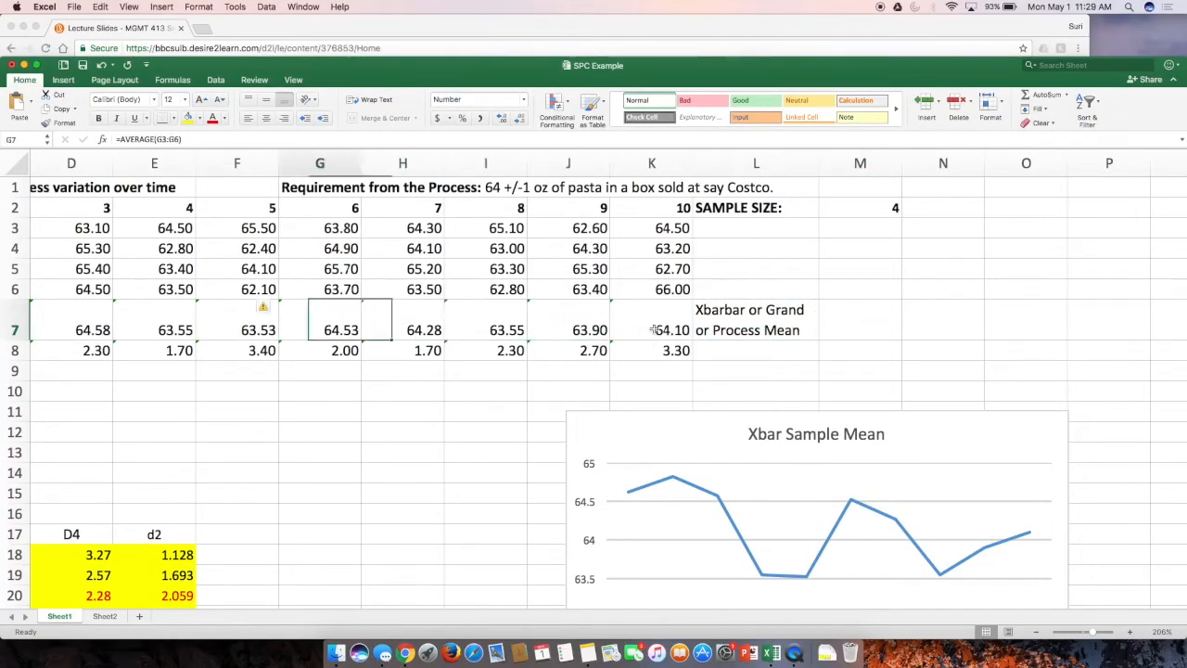
{"action": "key", "text": "Left"}
{"action": "key", "text": "Left"}
{"action": "key", "text": "Left"}
{"action": "key", "text": "Left"}
{"action": "key", "text": "Left"}
{"action": "key", "text": "Left"}
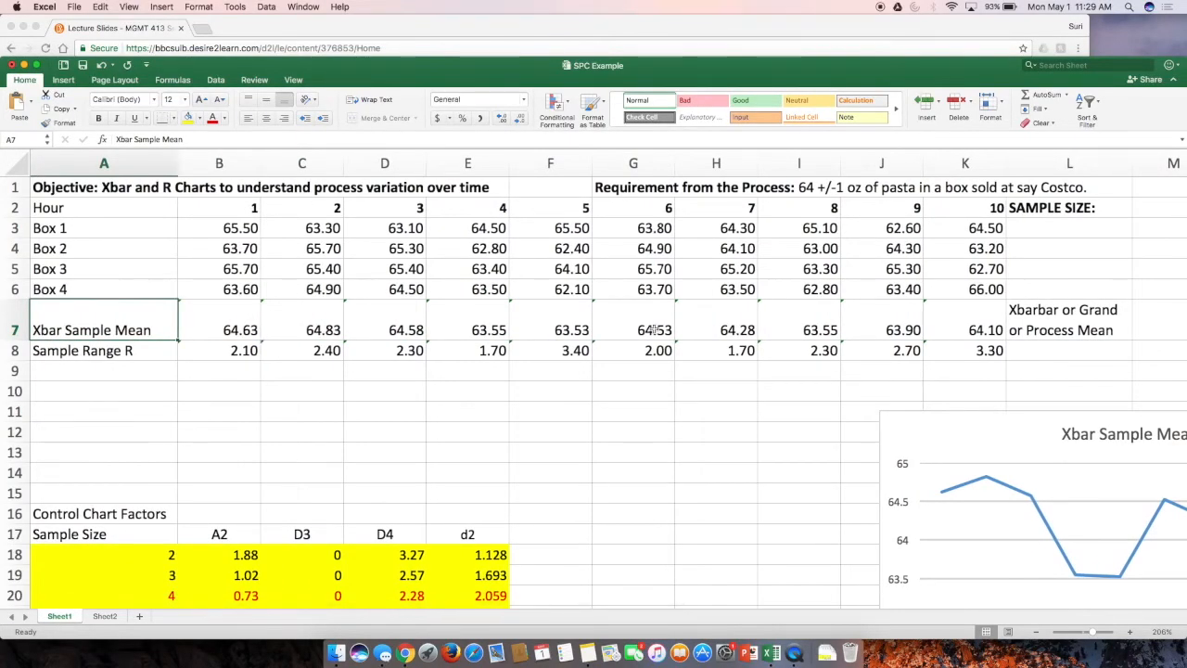
{"action": "key", "text": "Right"}
{"action": "key", "text": "Right"}
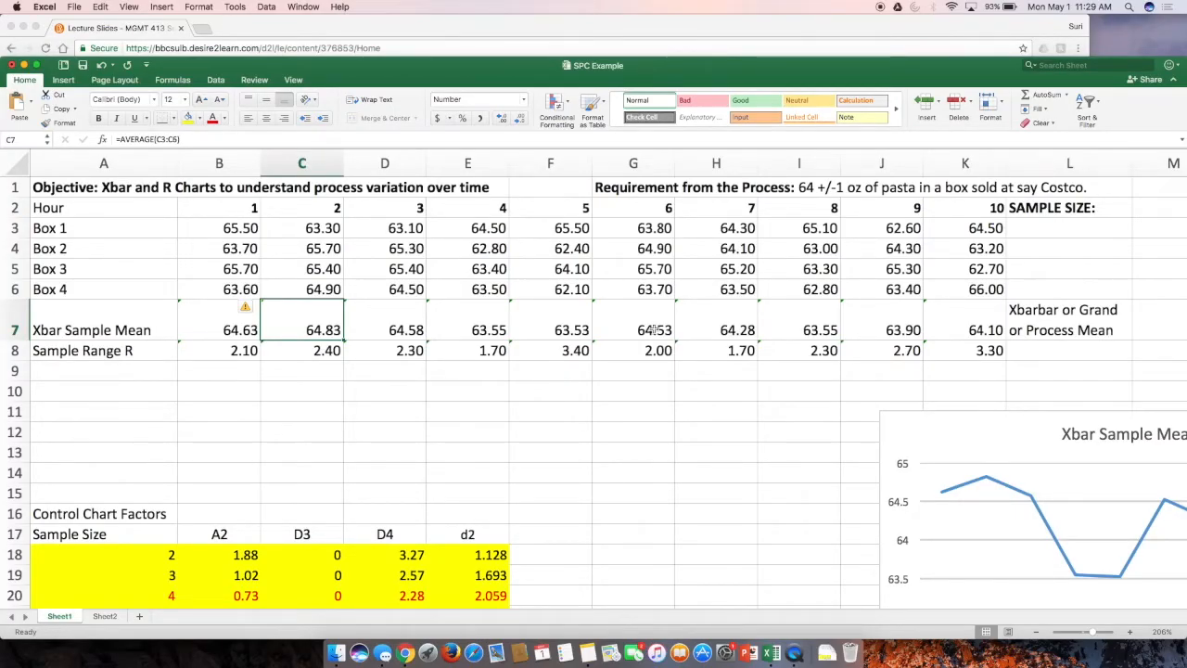
{"action": "left_click", "coordinate": [1083, 330]}
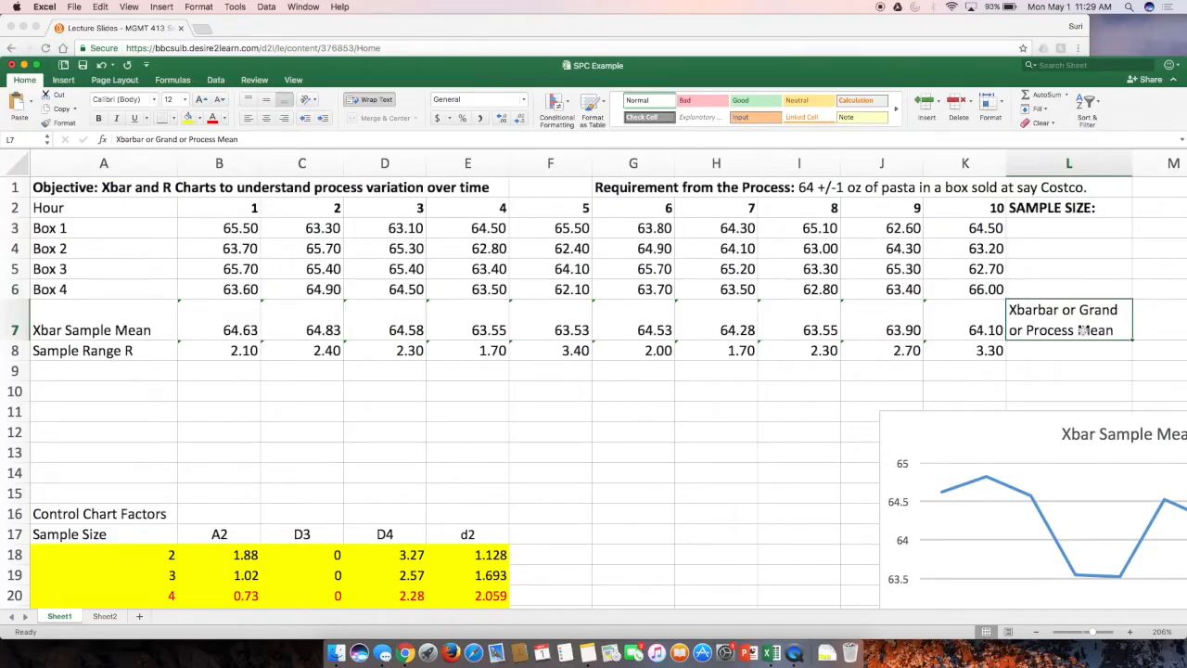
{"action": "left_click", "coordinate": [1136, 320]}
{"action": "left_click_drag", "start_coordinate": [227, 228], "coordinate": [976, 289]}
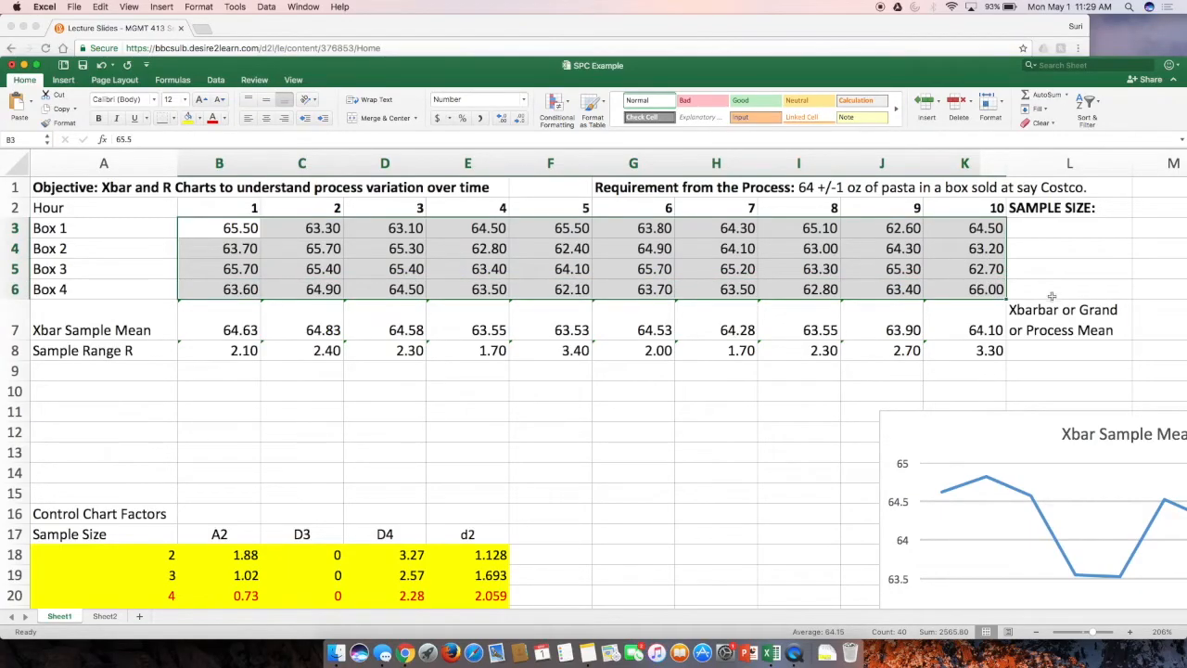
Step: Calculate the process mean in M7 as the average of the sample means in B7:K7
{"action": "left_click", "coordinate": [1154, 325]}
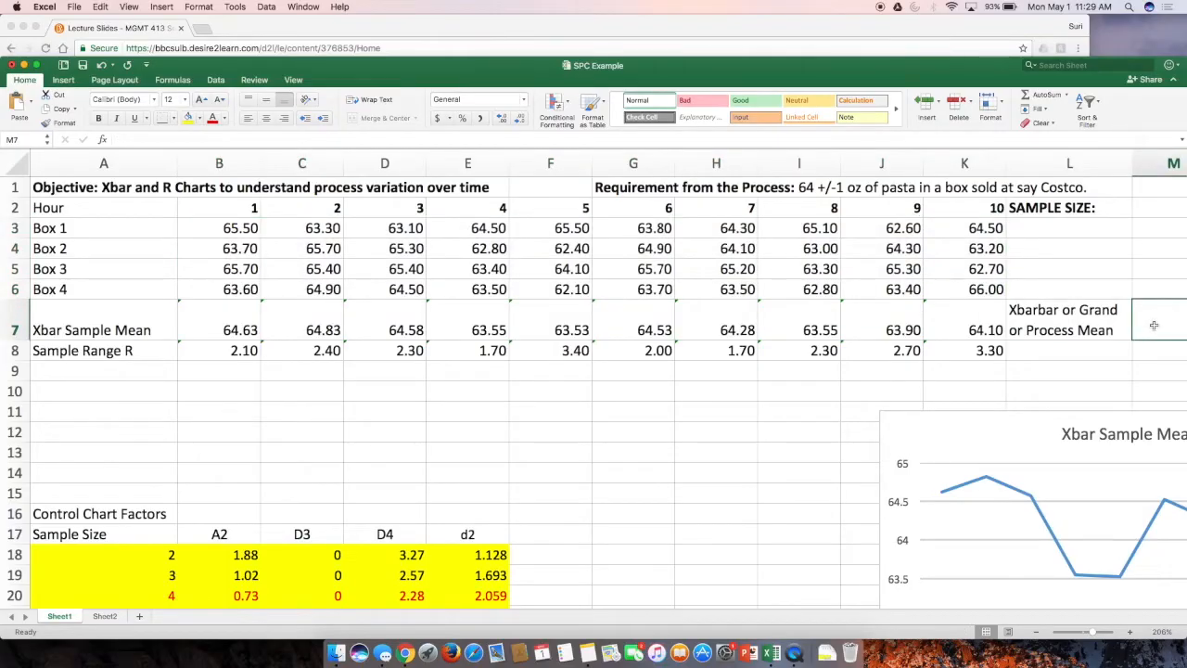
{"action": "scroll", "coordinate": [1154, 325], "scroll_direction": "right", "scroll_amount": 3}
{"action": "type", "text": "="}
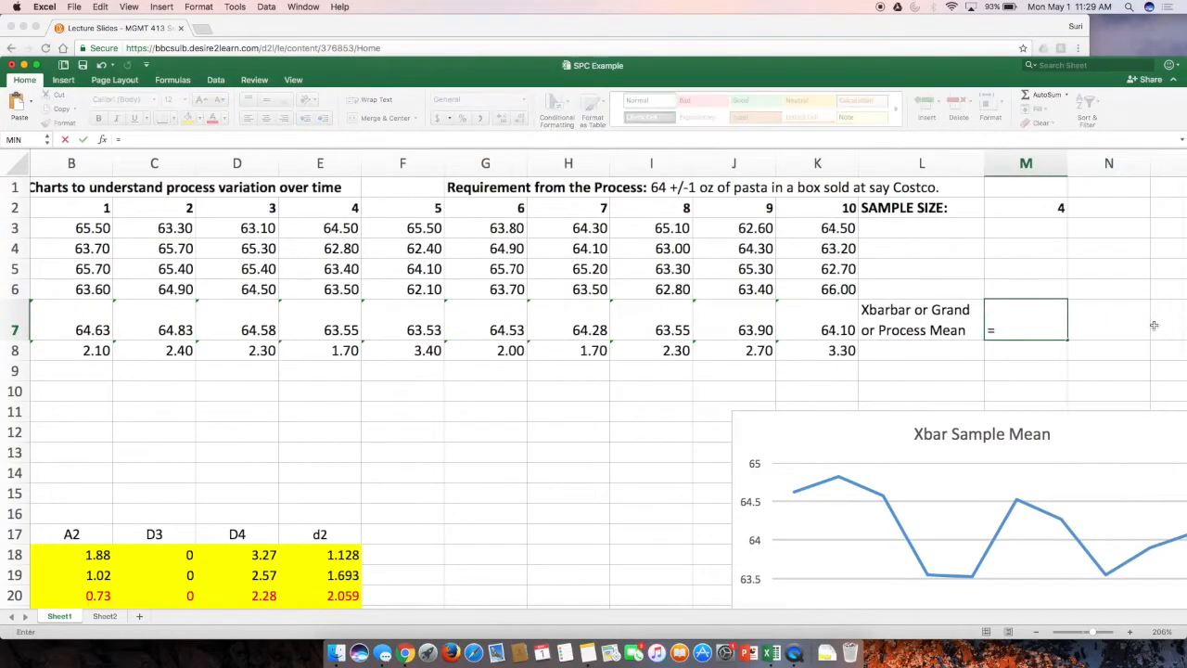
{"action": "type", "text": "average"}
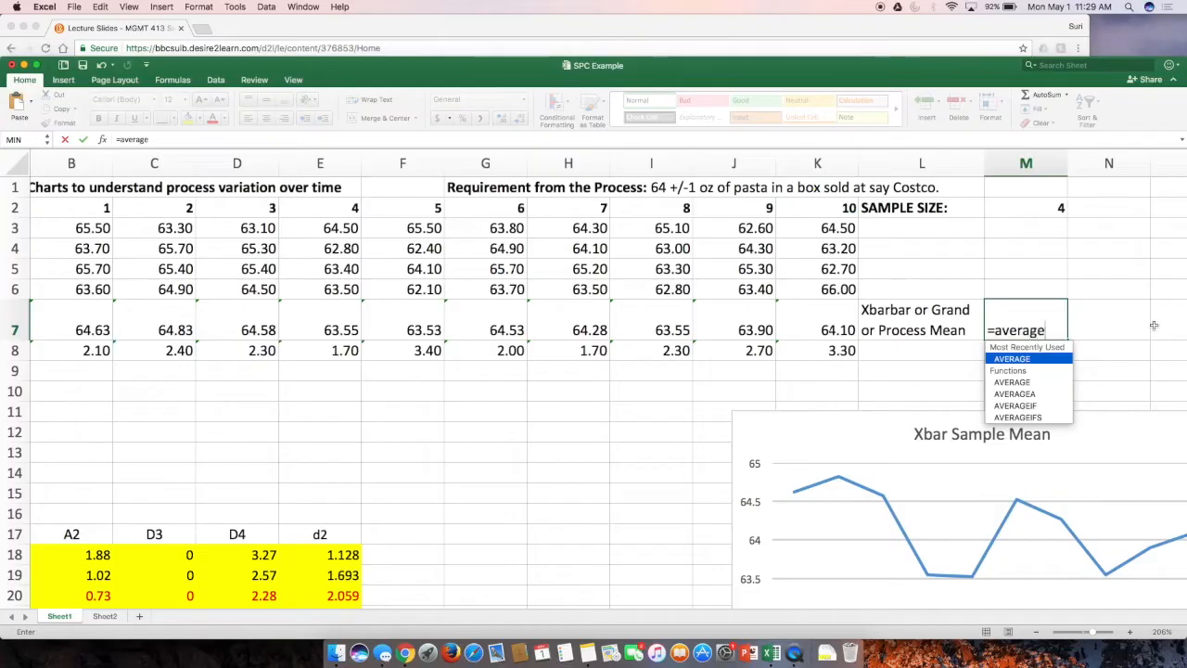
{"action": "type", "text": "("}
{"action": "left_click_drag", "start_coordinate": [835, 320], "coordinate": [186, 321]}
{"action": "key", "text": "Return"}
{"action": "left_click", "coordinate": [1065, 327]}
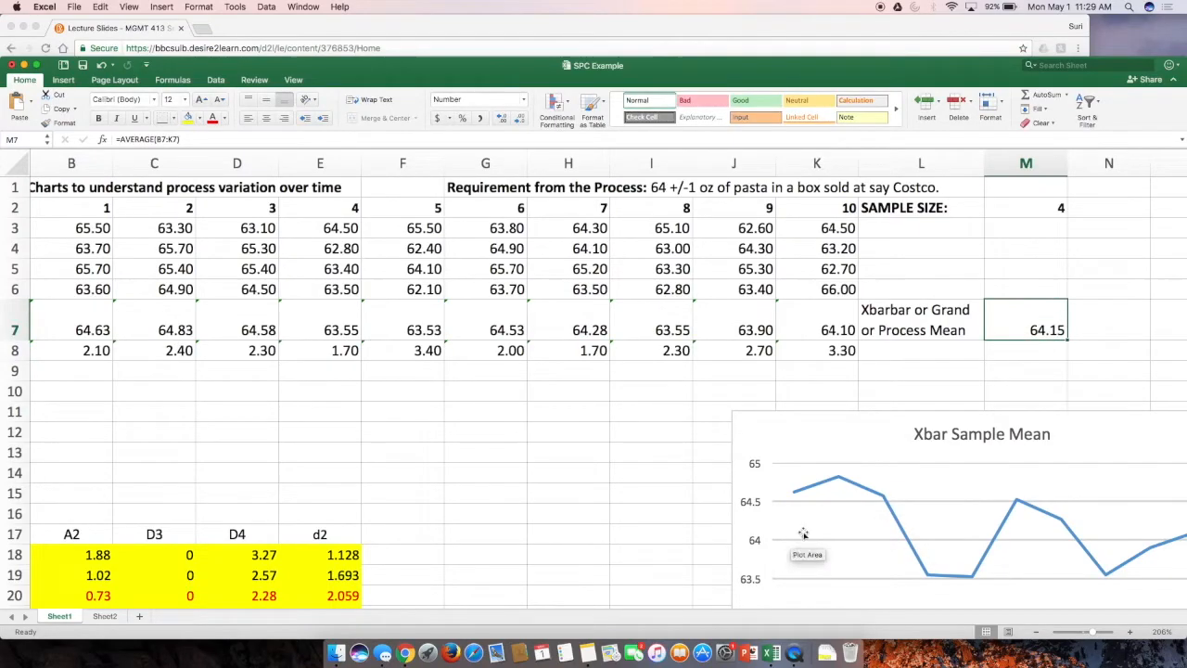
Step: Enter the label "Centerline Xbar" in cell A9, below the Sample Range R row label
{"action": "left_click", "coordinate": [793, 377]}
{"action": "key", "text": "Left"}
{"action": "key", "text": "Left"}
{"action": "key", "text": "Left"}
{"action": "key", "text": "Left"}
{"action": "key", "text": "Left"}
{"action": "key", "text": "Left"}
{"action": "key", "text": "Left"}
{"action": "key", "text": "Left"}
{"action": "key", "text": "Left"}
{"action": "key", "text": "Left"}
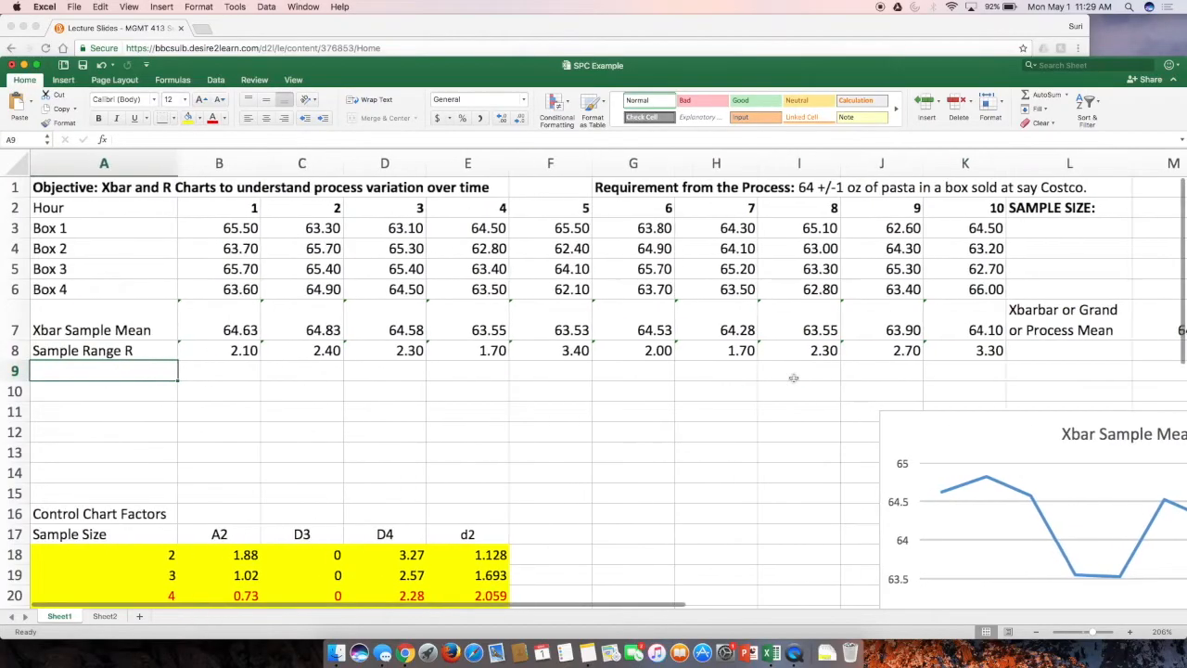
{"action": "type", "text": "Center"}
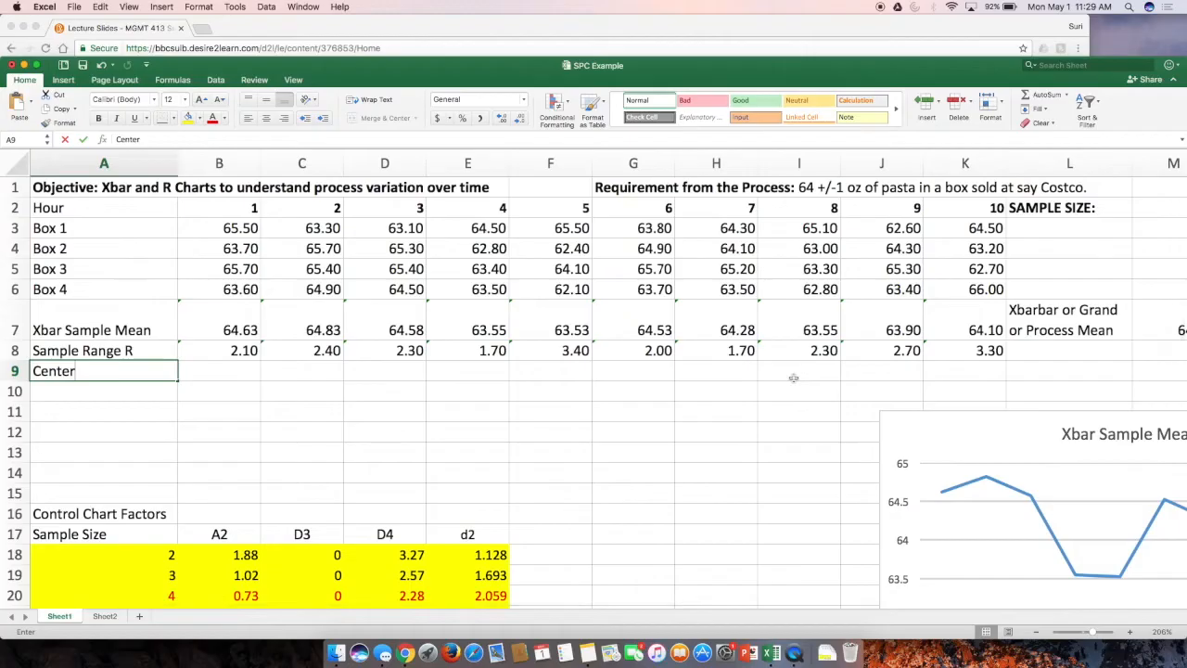
{"action": "type", "text": "line Xbar"}
{"action": "key", "text": "Tab"}
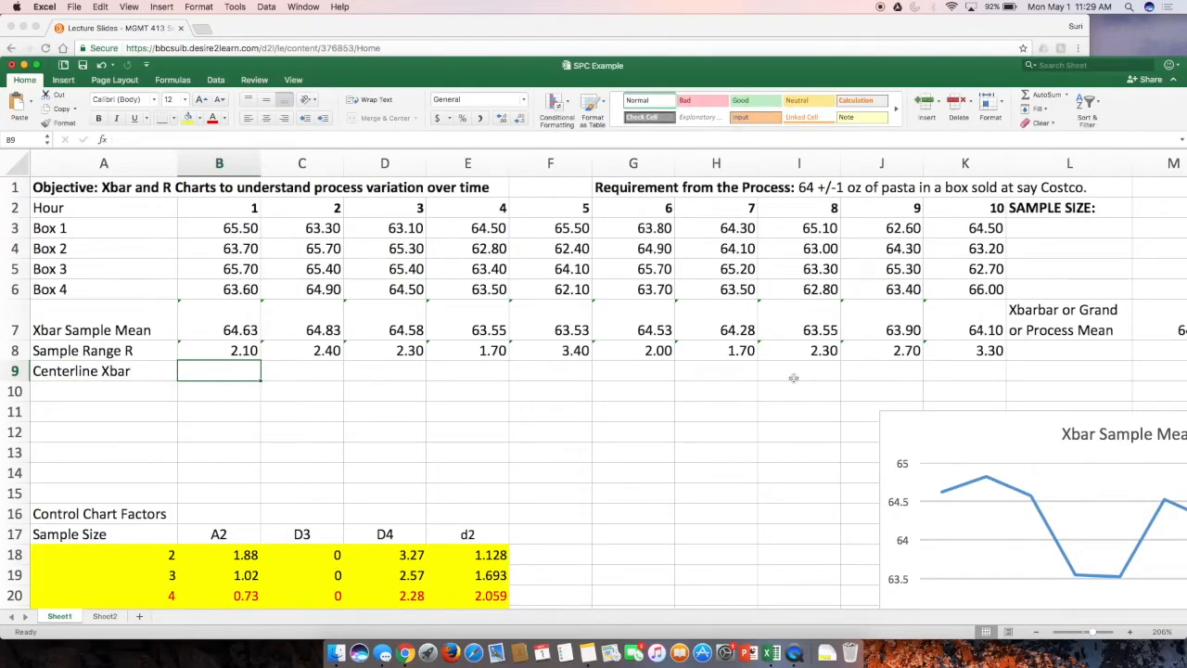
Step: Link B9 to the process mean in M7 with the column reference locked, using the formula =$M7
{"action": "type", "text": "="}
{"action": "scroll", "coordinate": [1021, 307], "scroll_direction": "down", "scroll_amount": 1}
{"action": "left_click", "coordinate": [1153, 316]}
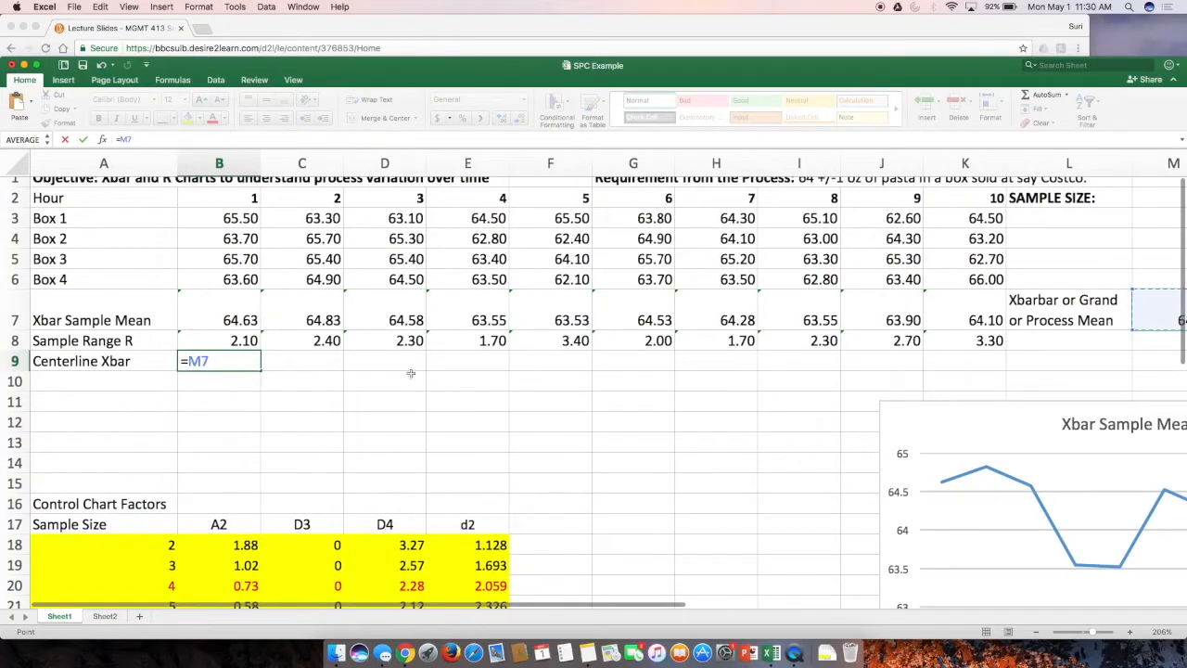
{"action": "left_click", "coordinate": [204, 362]}
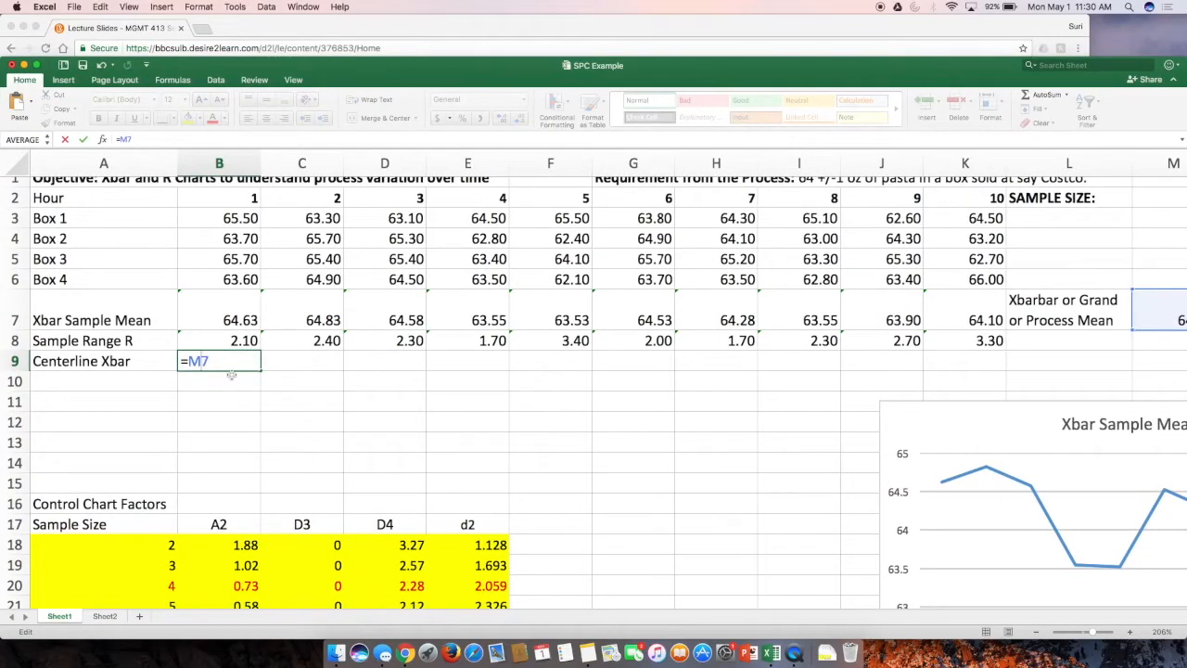
{"action": "type", "text": "$M$"}
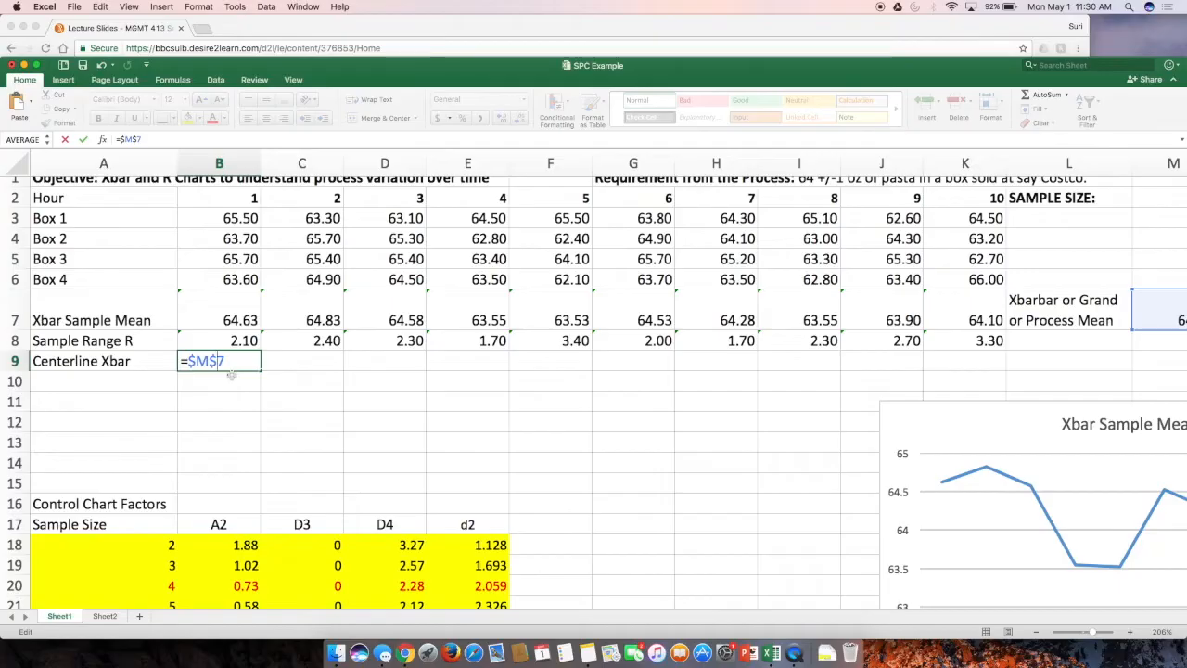
{"action": "key", "text": "BackSpace"}
{"action": "key", "text": "Return"}
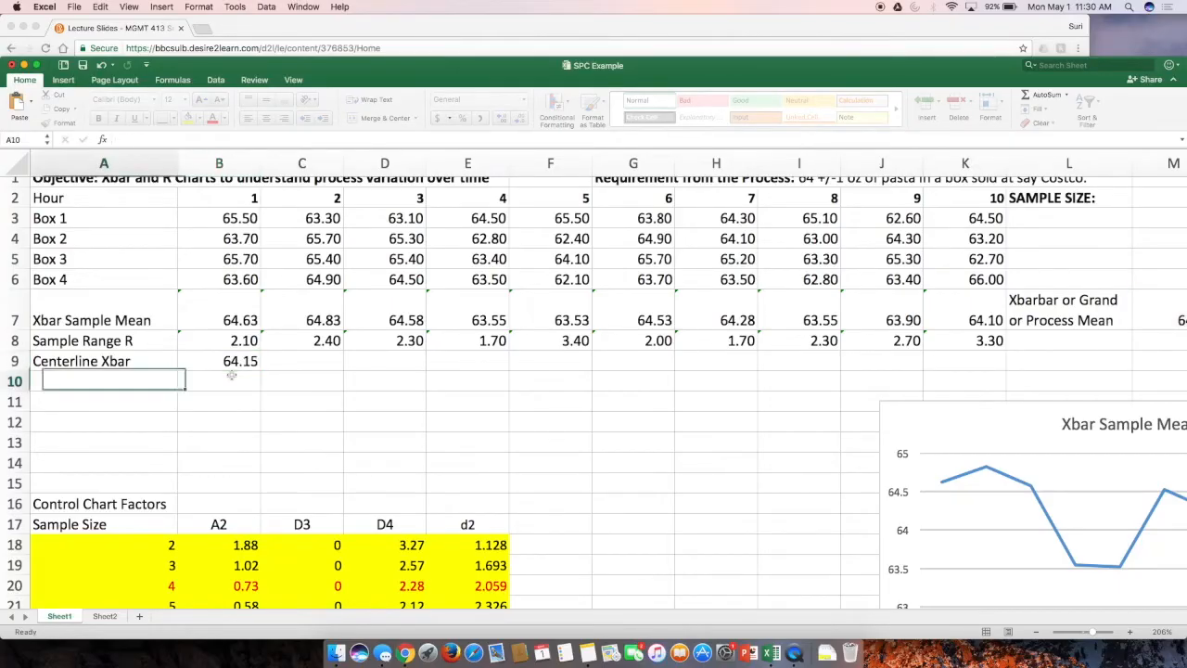
Step: Copy the Centerline Xbar formula from B9 across row 9 through K9
{"action": "double_click", "coordinate": [236, 369]}
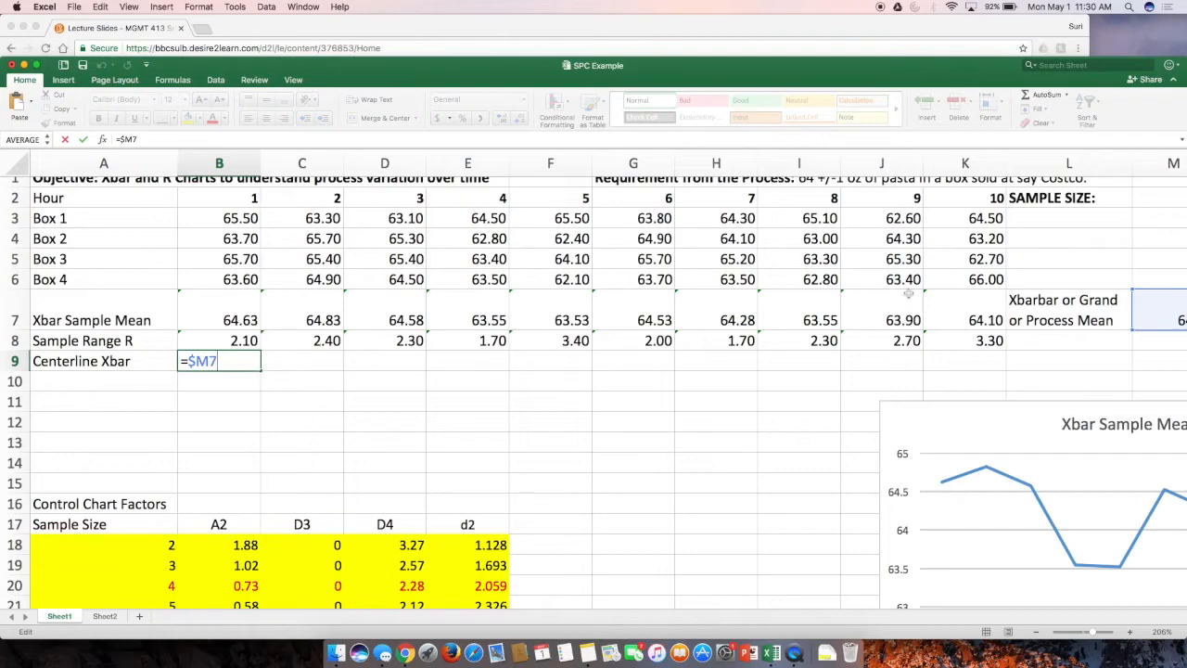
{"action": "key", "text": "Escape"}
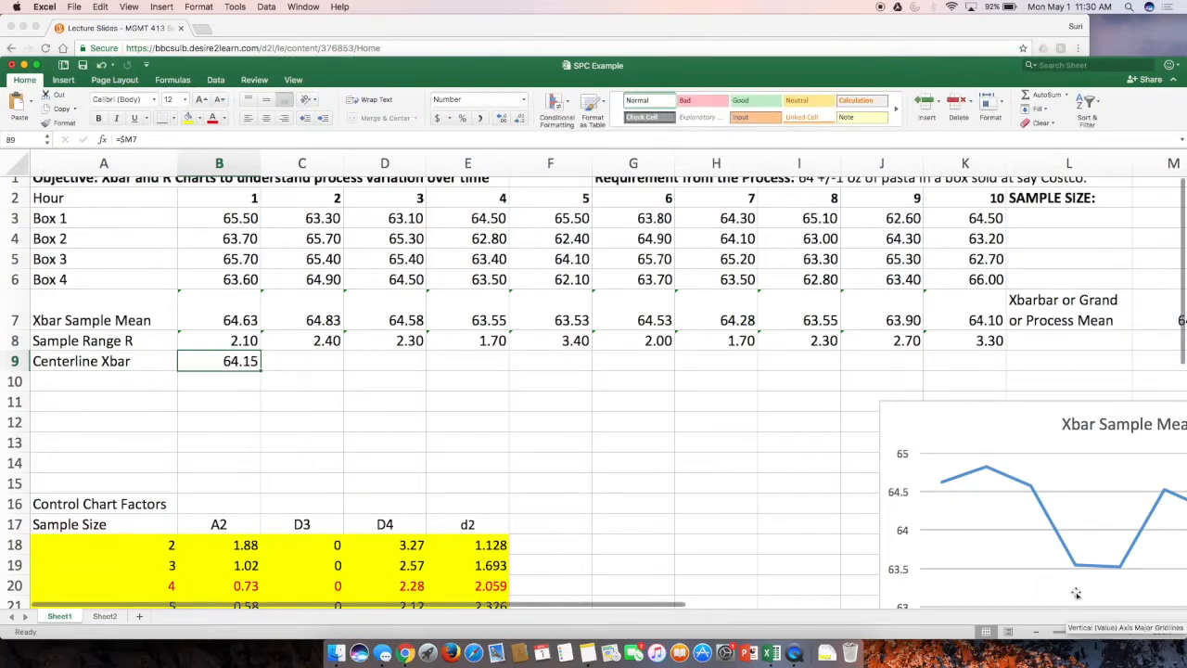
{"action": "left_click_drag", "start_coordinate": [1098, 638], "coordinate": [1092, 638]}
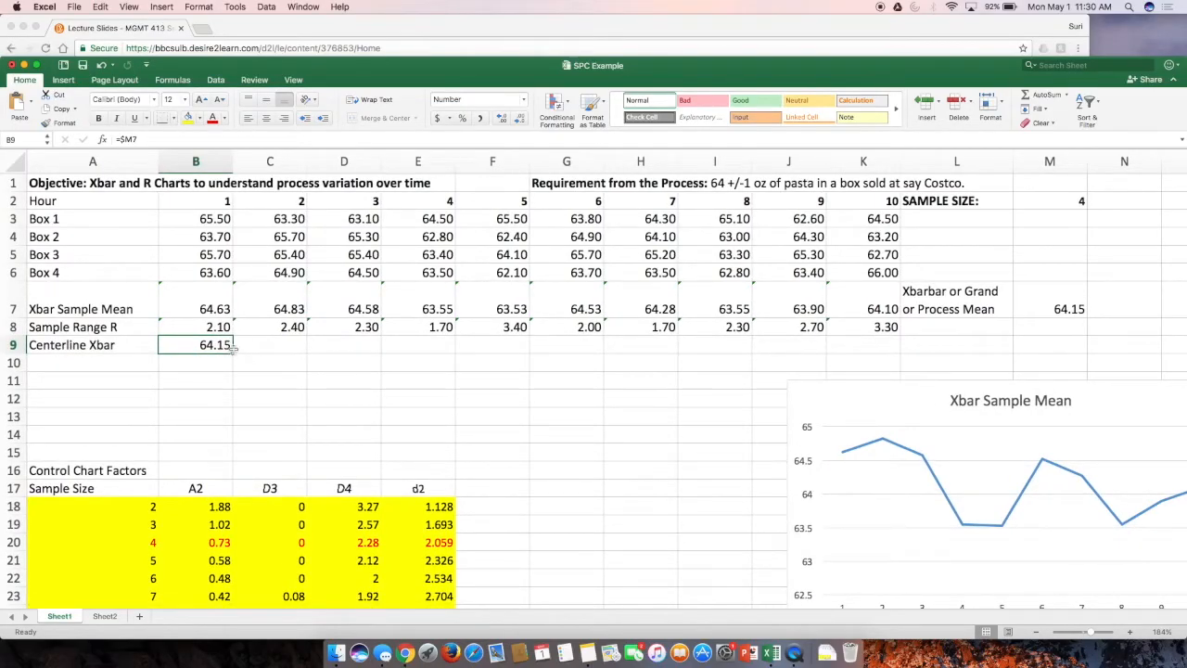
{"action": "left_click_drag", "start_coordinate": [232, 354], "coordinate": [886, 351]}
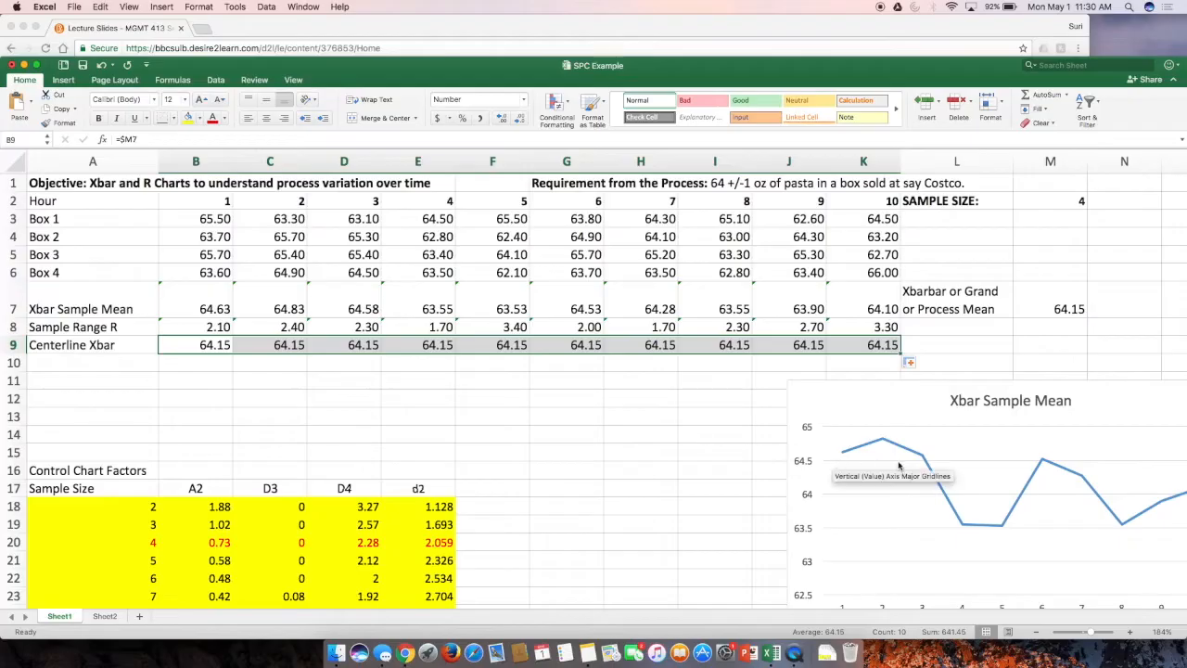
Step: Add a second series to the Xbar Sample Mean chart, named from A9 with Y values from B9:K9
{"action": "left_click", "coordinate": [1165, 320]}
{"action": "scroll", "coordinate": [1174, 313], "scroll_direction": "down", "scroll_amount": 3}
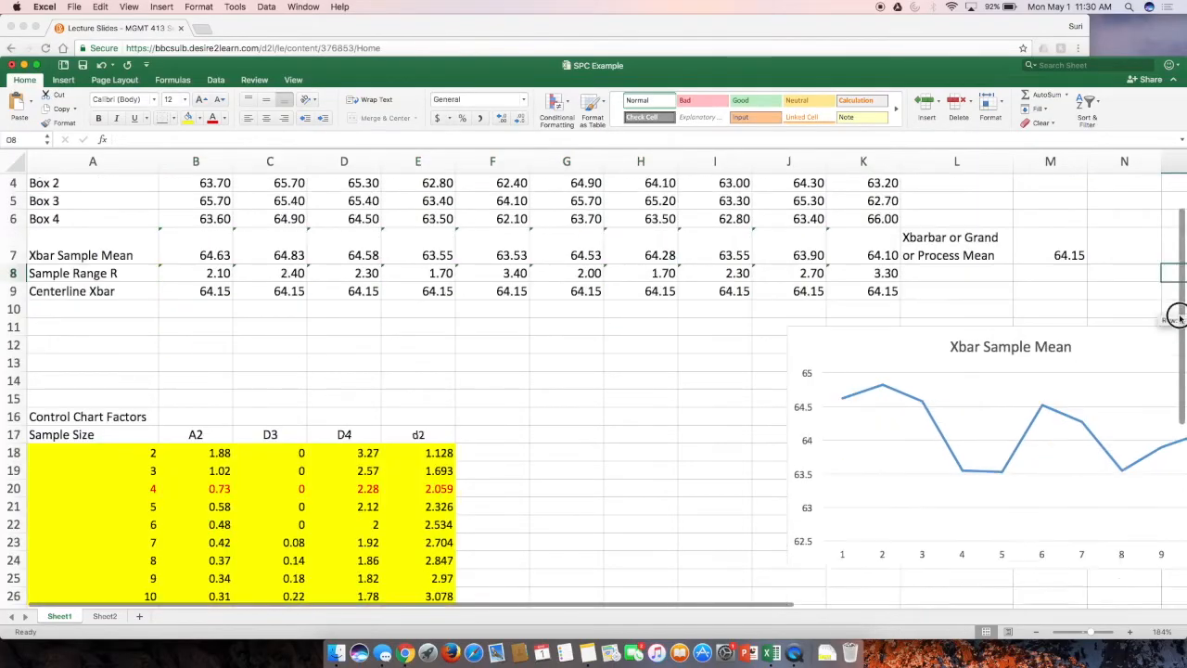
{"action": "right_click", "coordinate": [883, 425]}
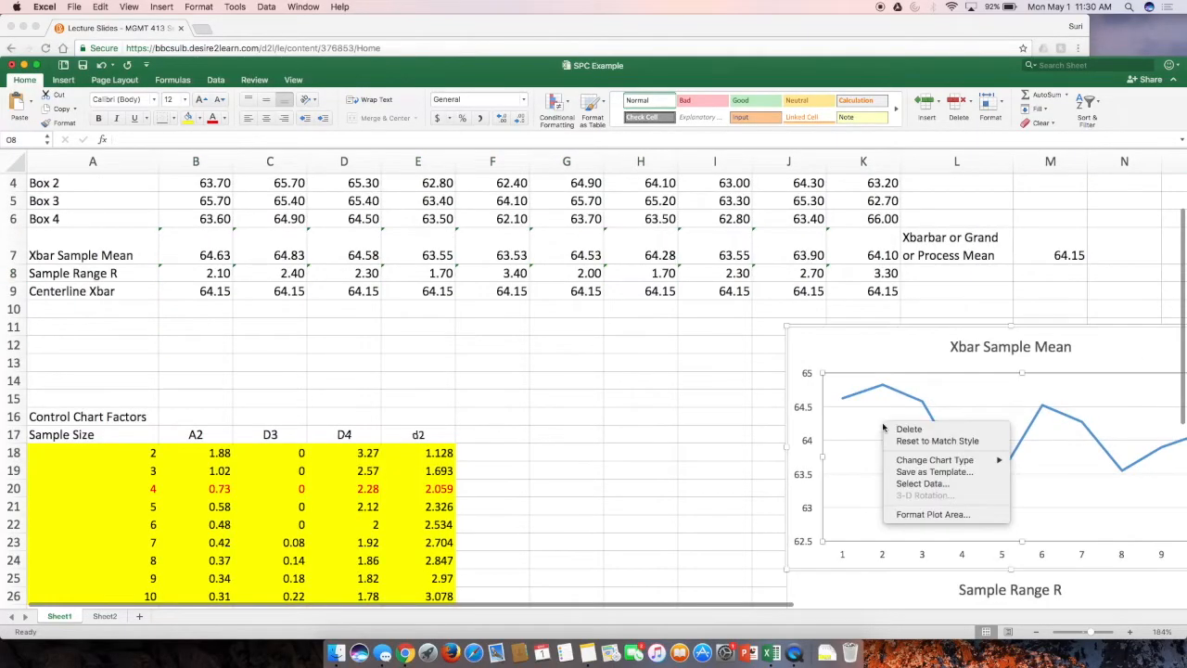
{"action": "left_click", "coordinate": [918, 483]}
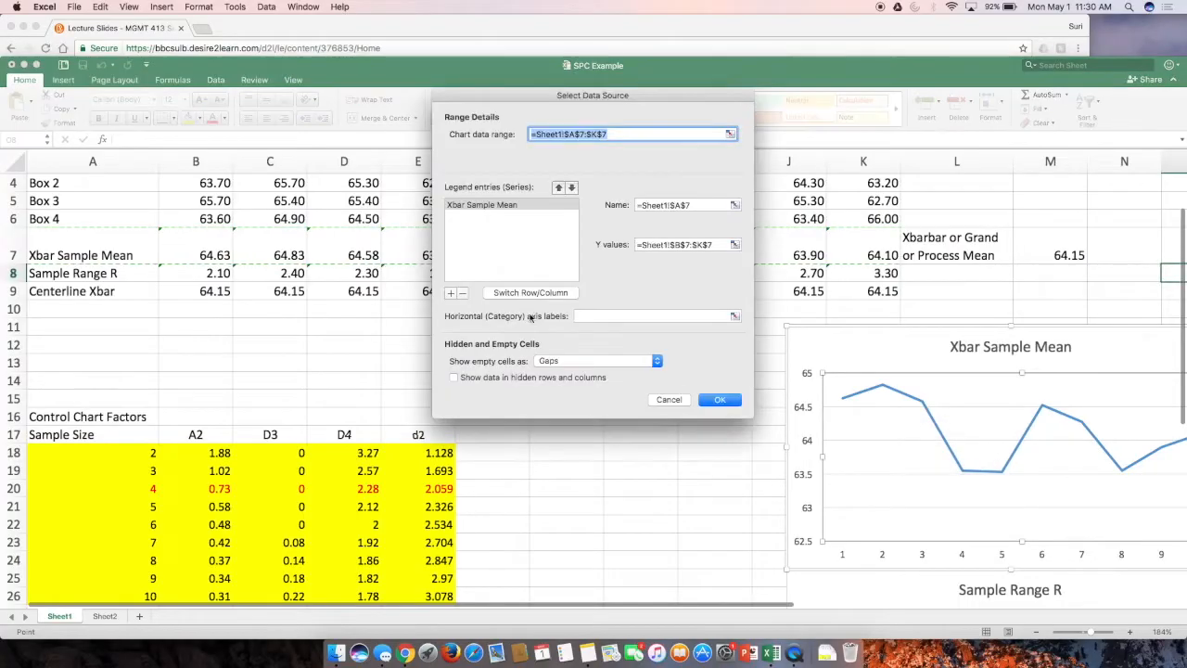
{"action": "left_click", "coordinate": [451, 293]}
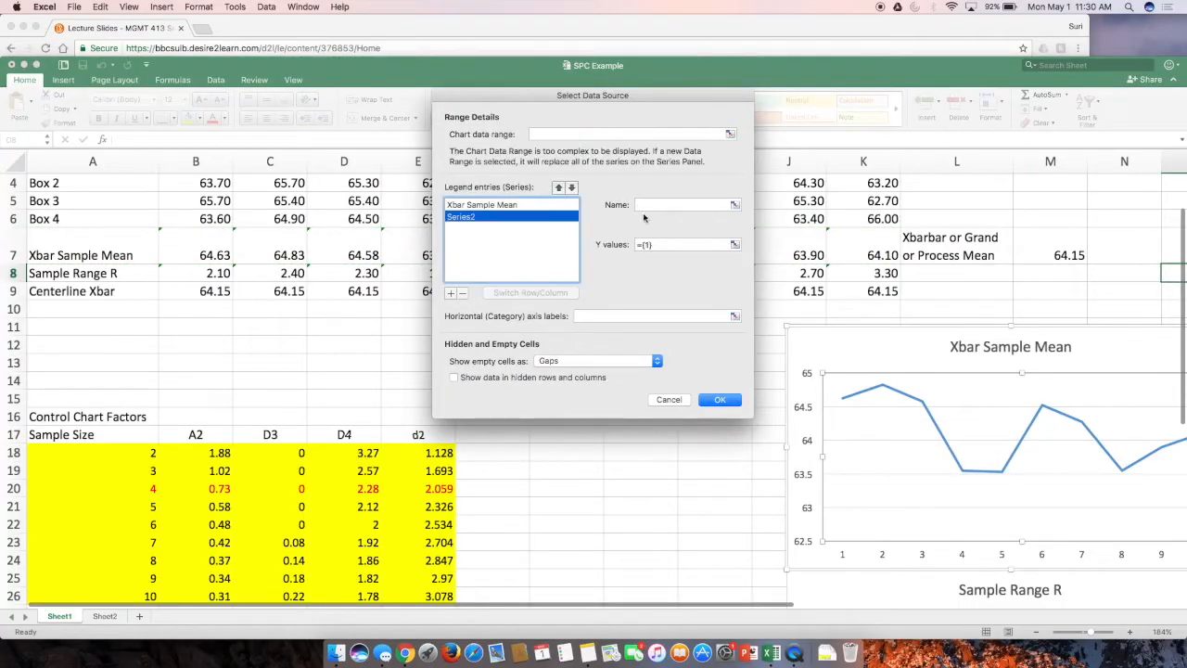
{"action": "left_click", "coordinate": [685, 204]}
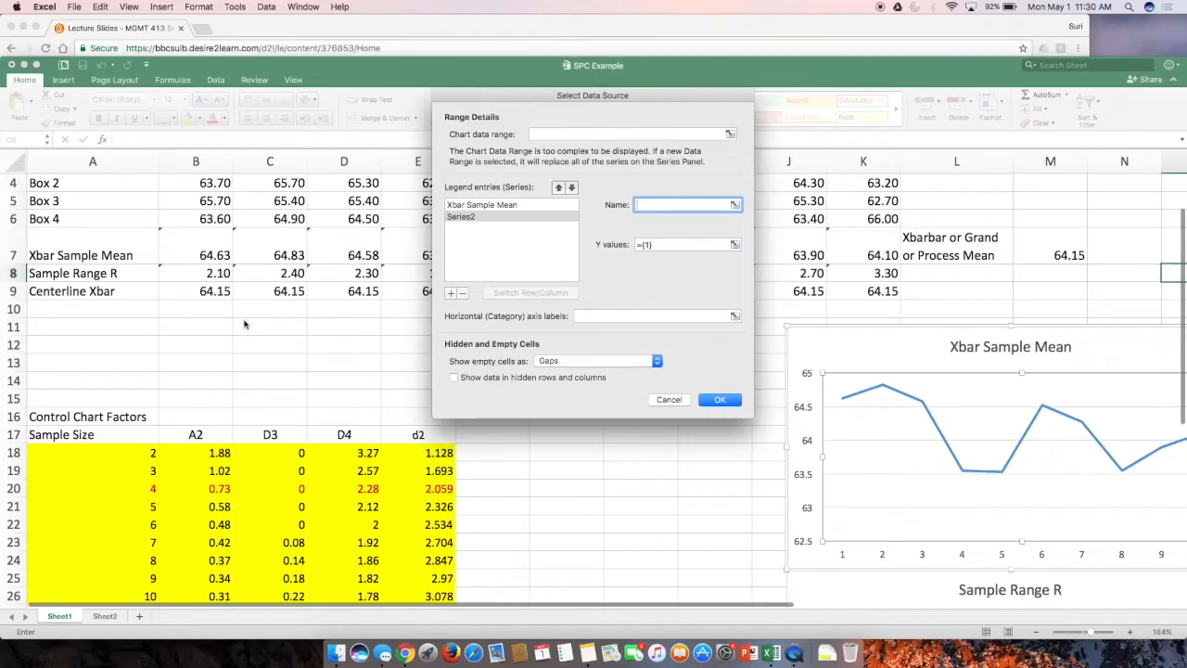
{"action": "left_click", "coordinate": [81, 291]}
{"action": "left_click", "coordinate": [668, 245]}
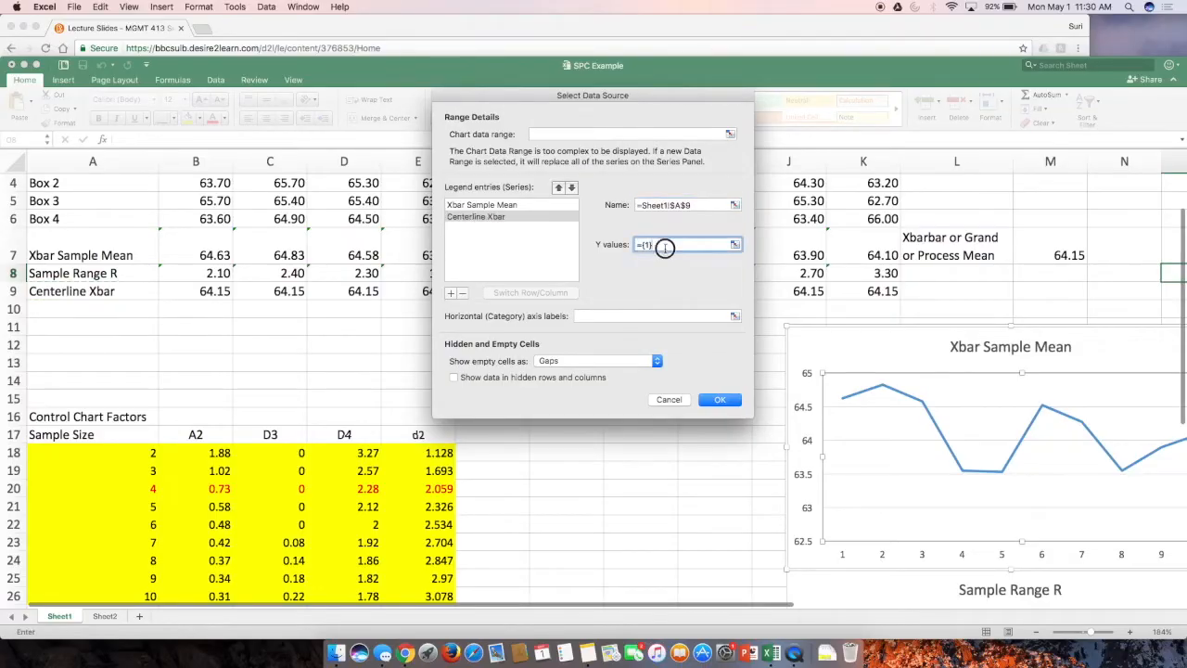
{"action": "left_click_drag", "start_coordinate": [196, 291], "coordinate": [888, 291]}
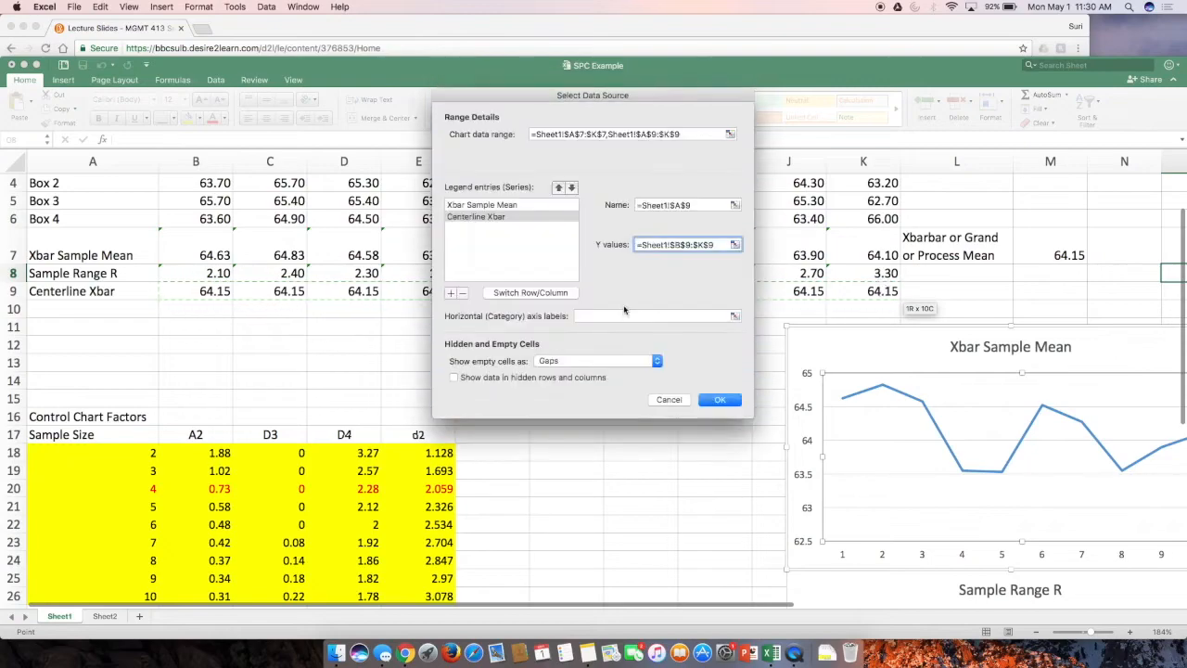
{"action": "left_click", "coordinate": [719, 400]}
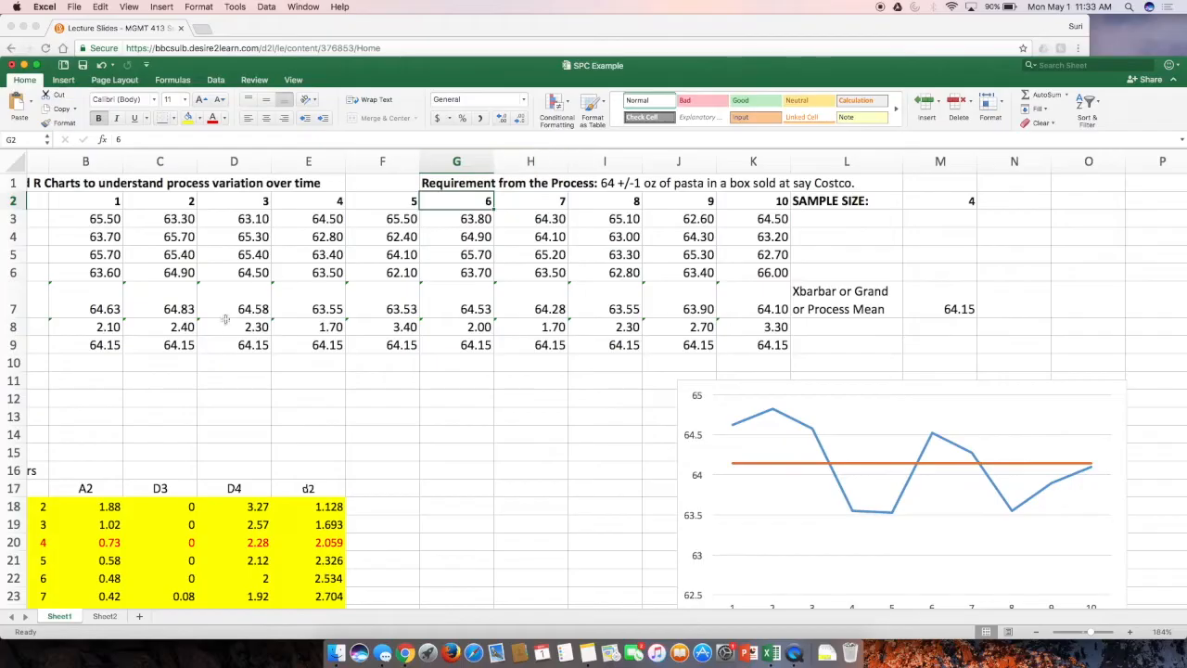
Step: Enter the labels "Upper Control Limit Xbar" in A10 and "Lower Control Limit Xbar" in A11
{"action": "left_click", "coordinate": [204, 355]}
{"action": "key", "text": "Left"}
{"action": "key", "text": "Left"}
{"action": "key", "text": "Left"}
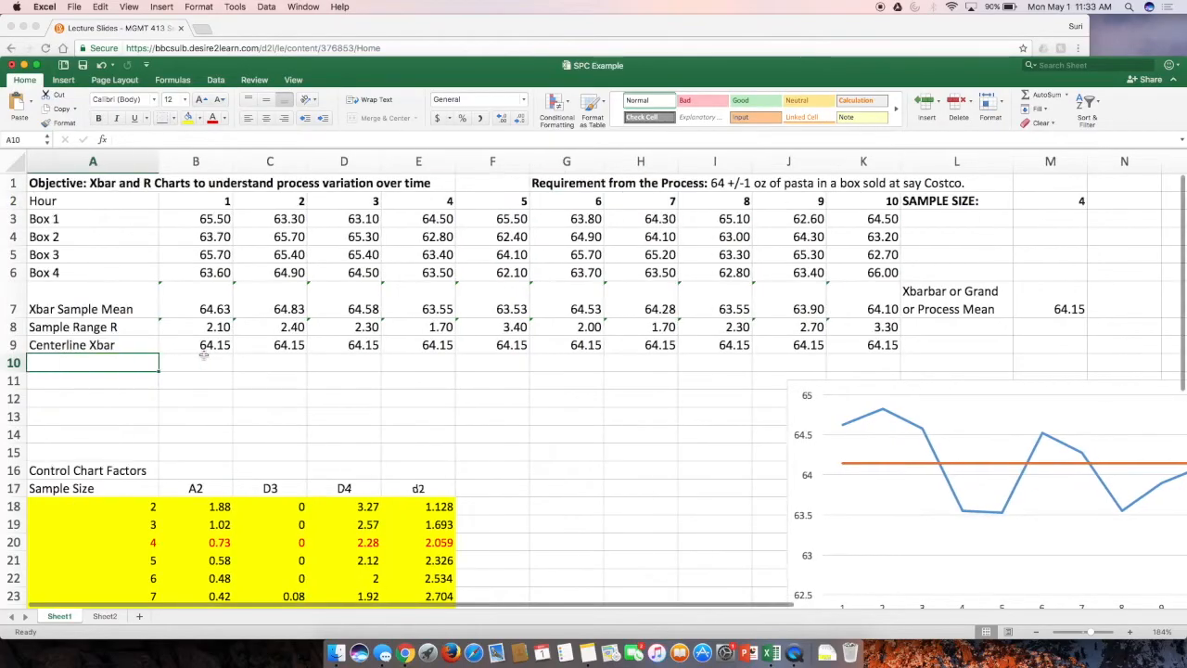
{"action": "type", "text": "Upper"}
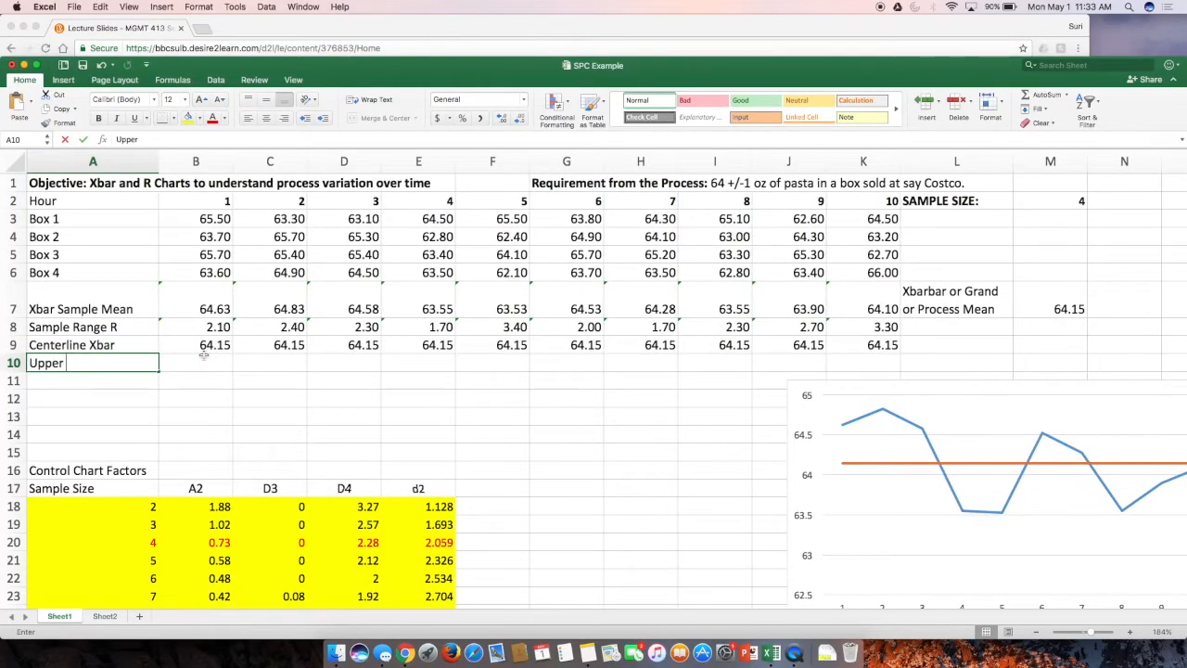
{"action": "type", "text": " Control Limit"}
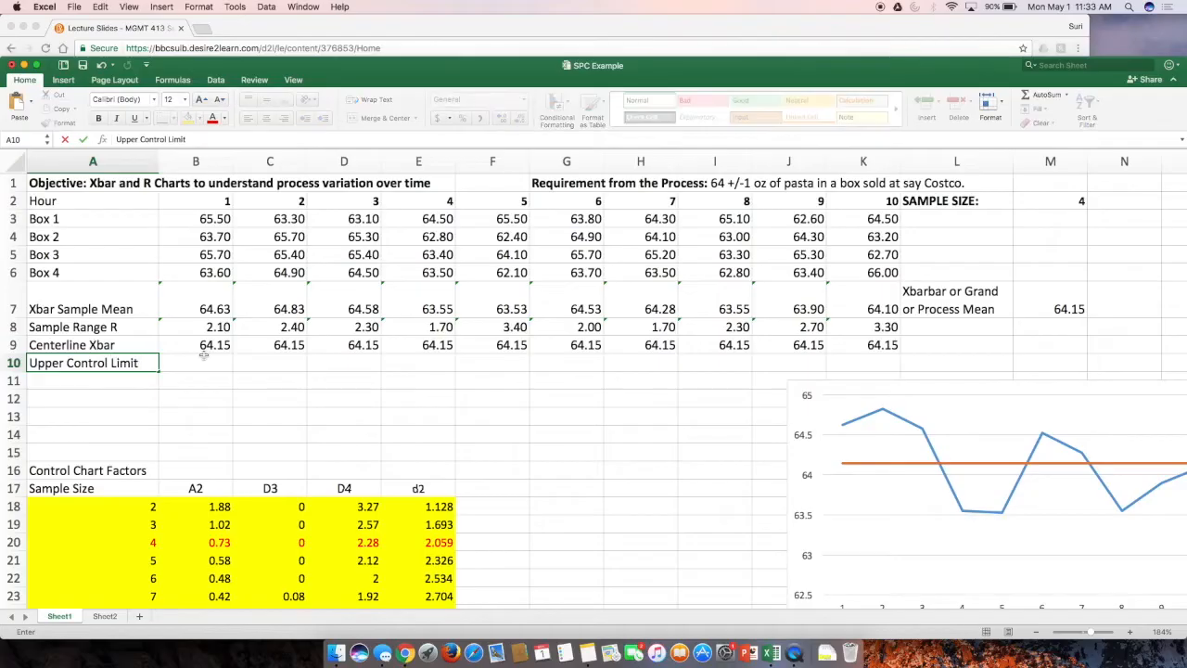
{"action": "type", "text": " Xbar"}
{"action": "key", "text": "Return"}
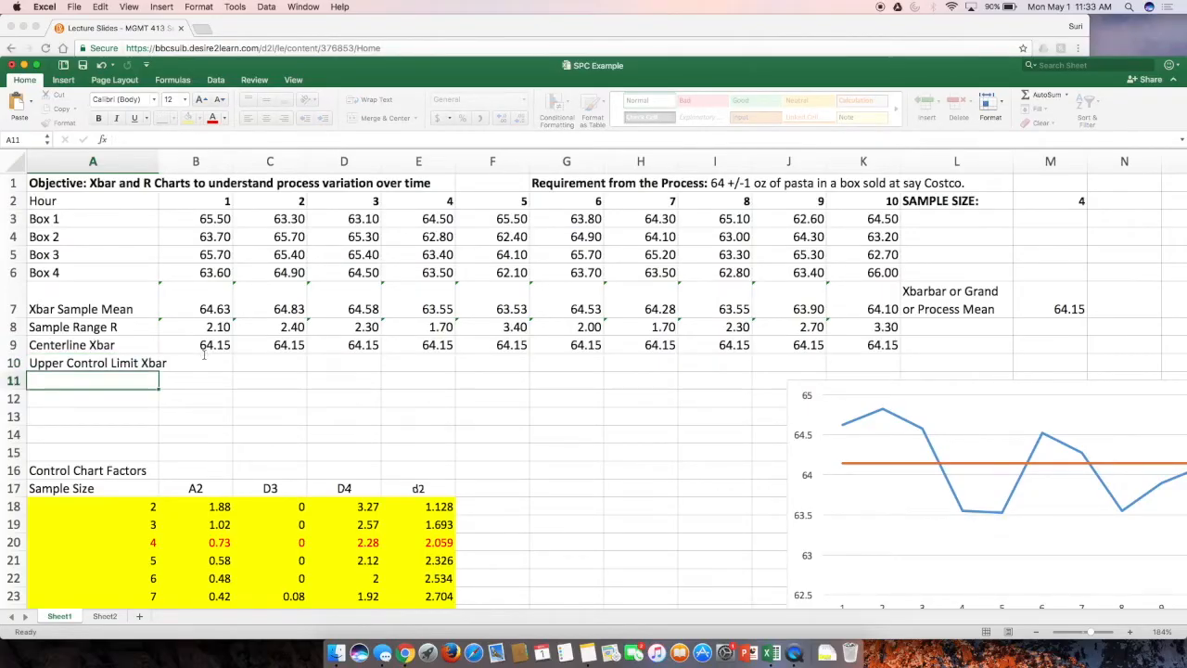
{"action": "type", "text": "Lower Con"}
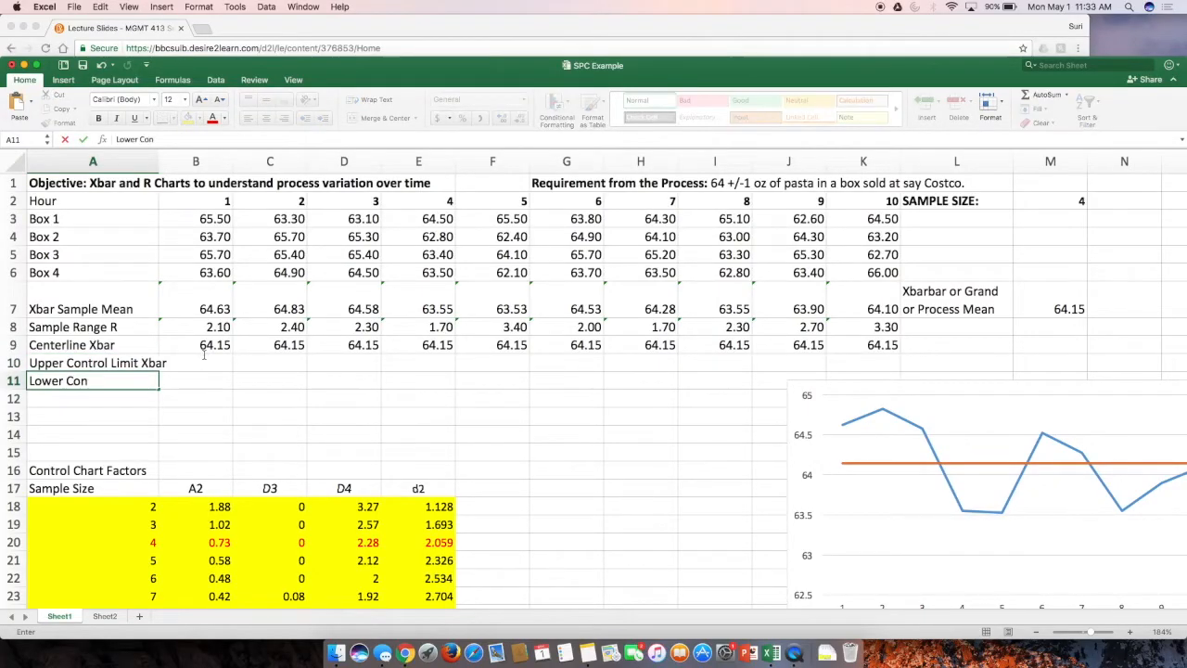
{"action": "type", "text": "trol Limit Xbar"}
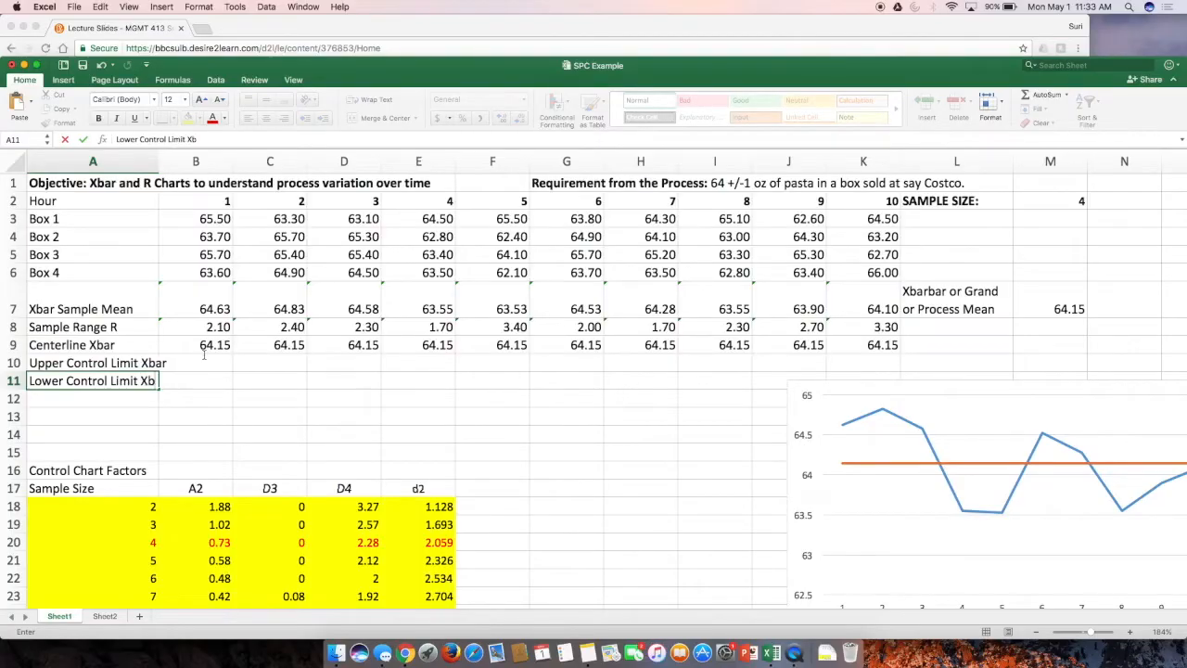
{"action": "key", "text": "Return"}
Step: Enter the label "Process Avg Range" in L8, below the process mean label
{"action": "left_click", "coordinate": [1001, 325]}
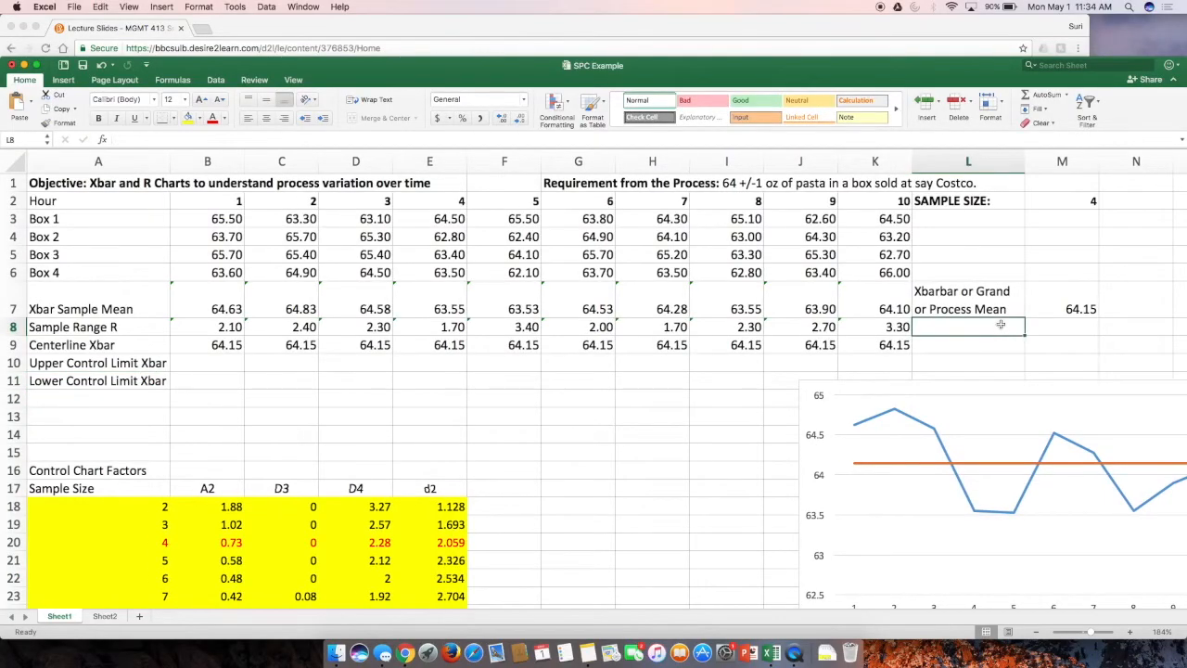
{"action": "type", "text": "Process Avg"}
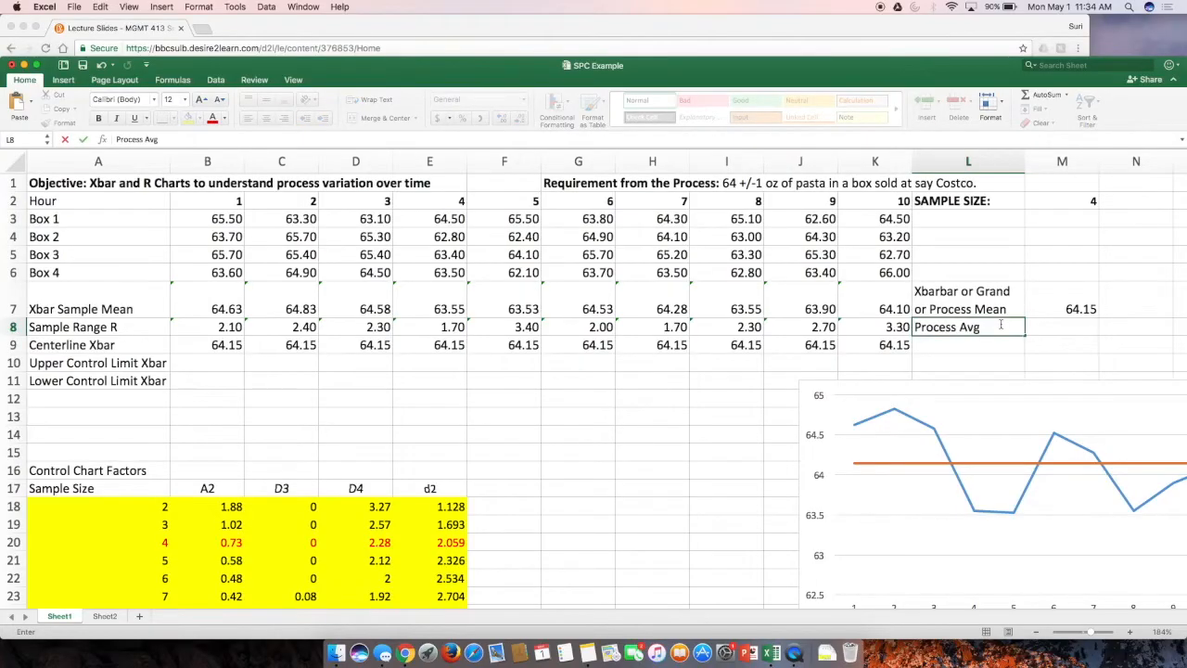
{"action": "type", "text": " Range"}
{"action": "key", "text": "Tab"}
Step: Calculate the average range in M8 as the average of the sample ranges in B8:K8
{"action": "type", "text": "="}
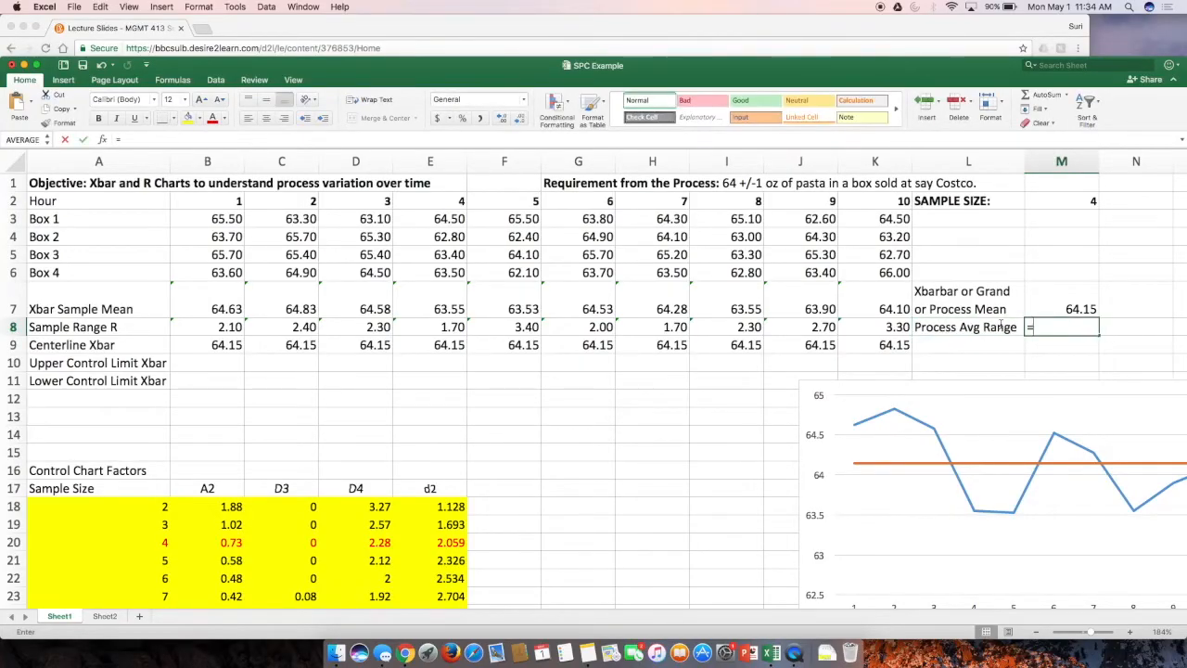
{"action": "type", "text": "average"}
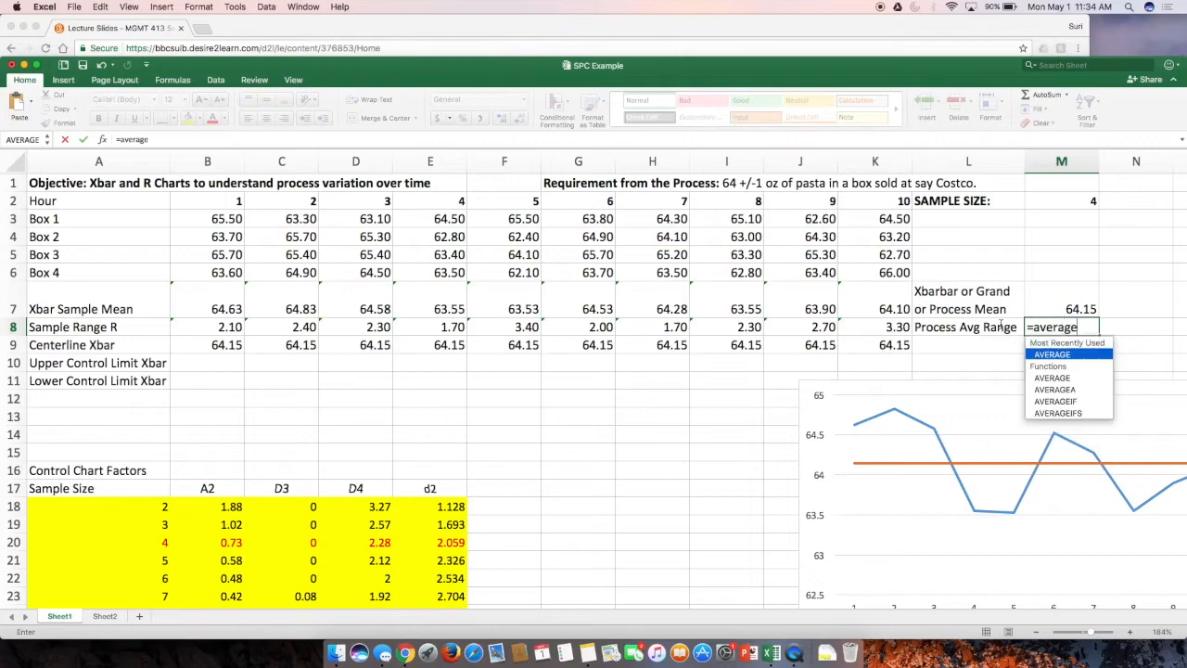
{"action": "type", "text": "("}
{"action": "left_click_drag", "start_coordinate": [204, 325], "coordinate": [599, 309]}
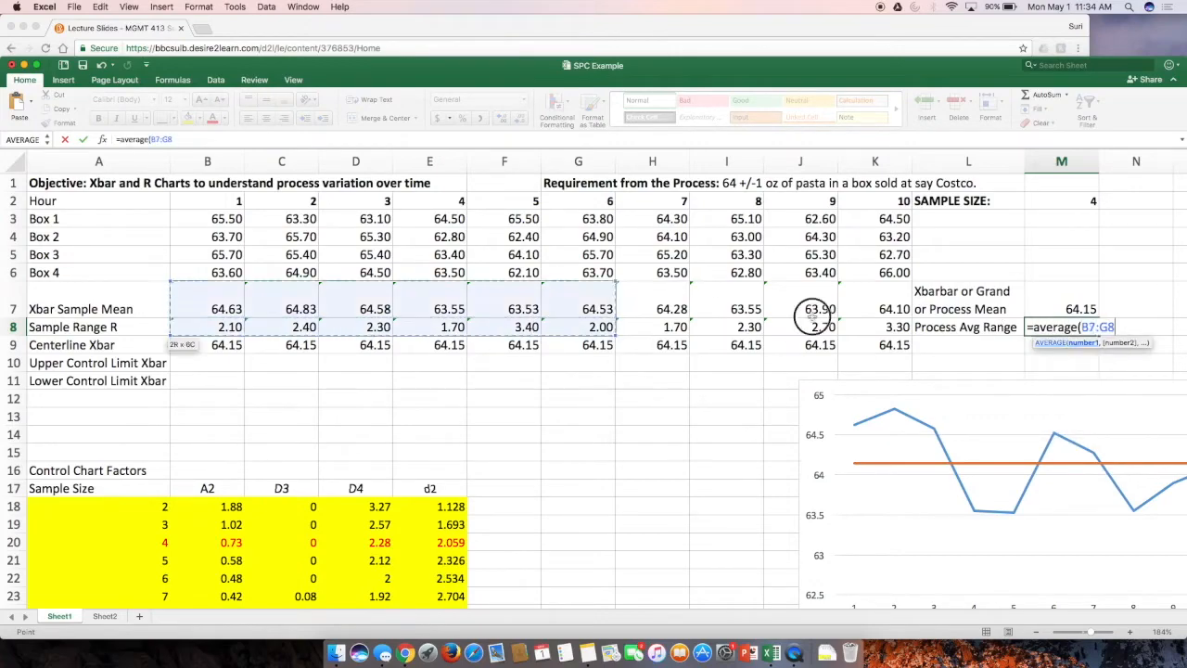
{"action": "left_click_drag", "start_coordinate": [815, 316], "coordinate": [879, 326]}
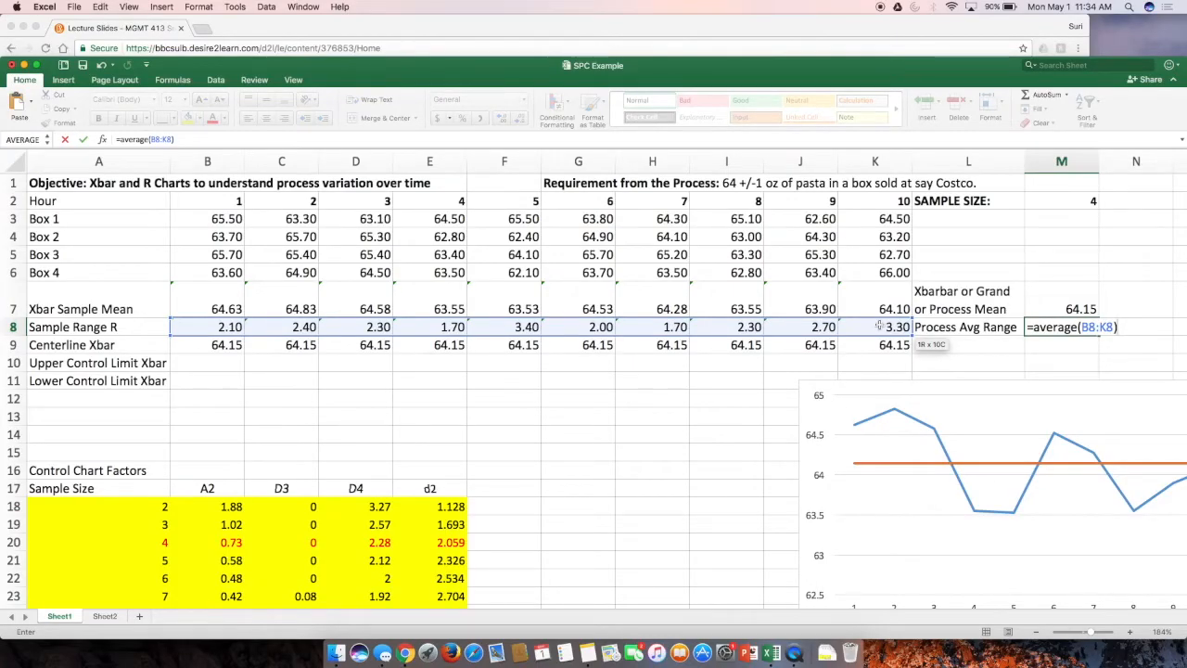
{"action": "key", "text": "Return"}
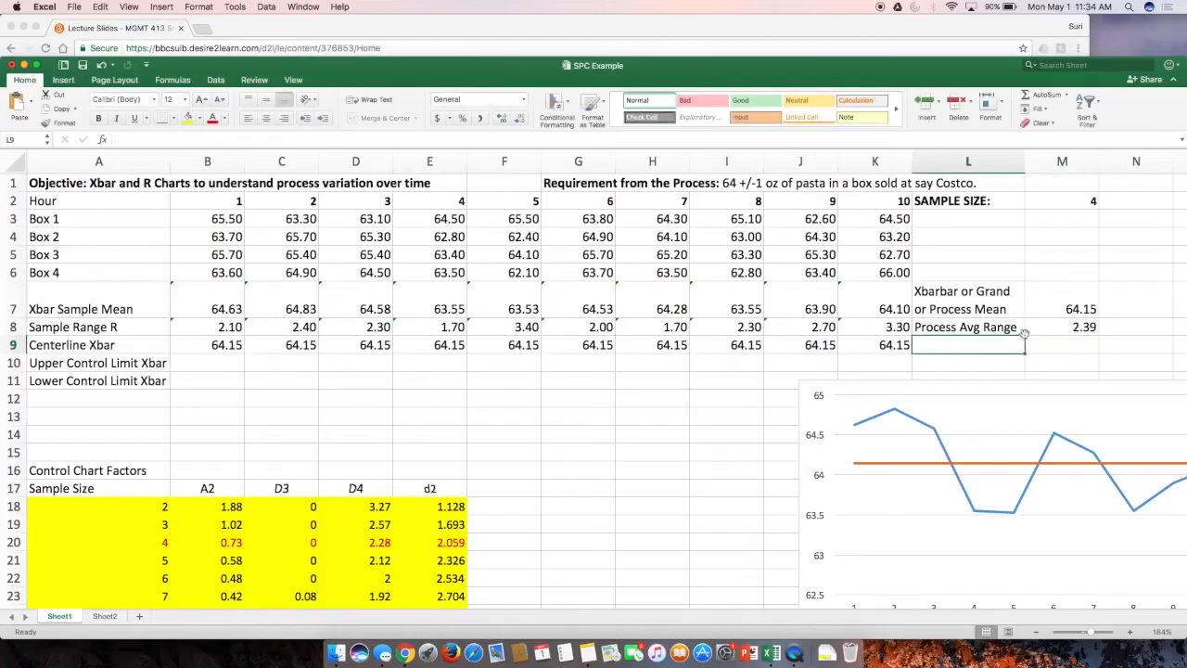
Step: Add "Rbar" to the start of the L8 label so it reads "Rbar Process Avg Range"
{"action": "left_click", "coordinate": [1020, 327]}
{"action": "double_click", "coordinate": [1023, 328]}
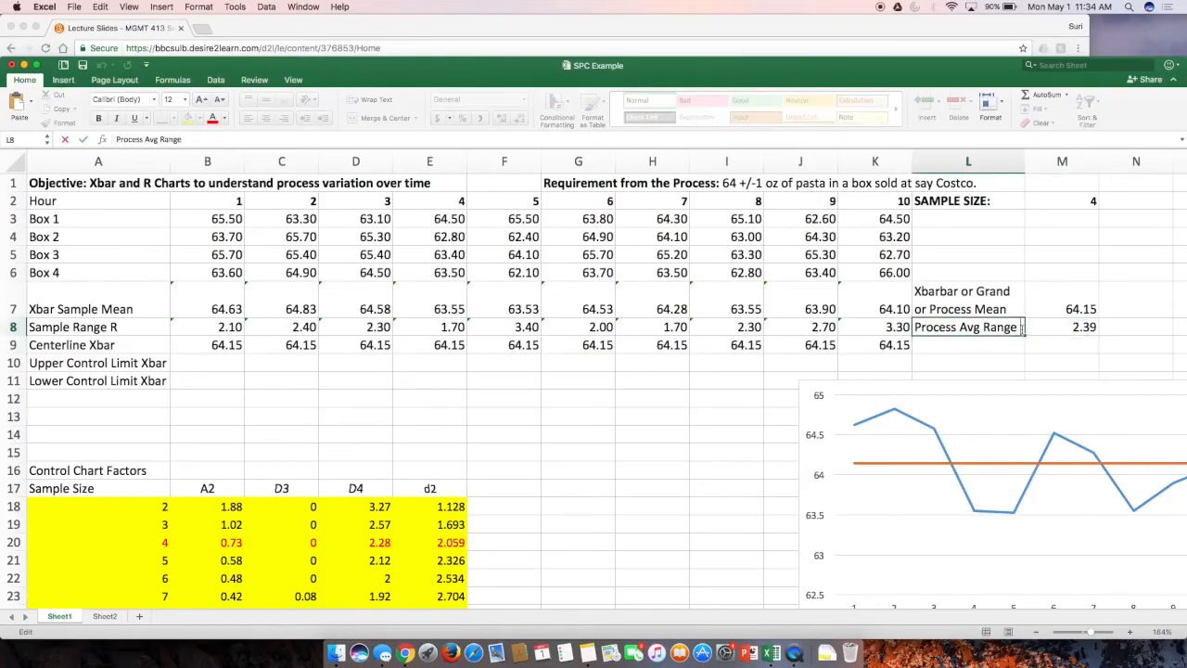
{"action": "type", "text": "Rbar"}
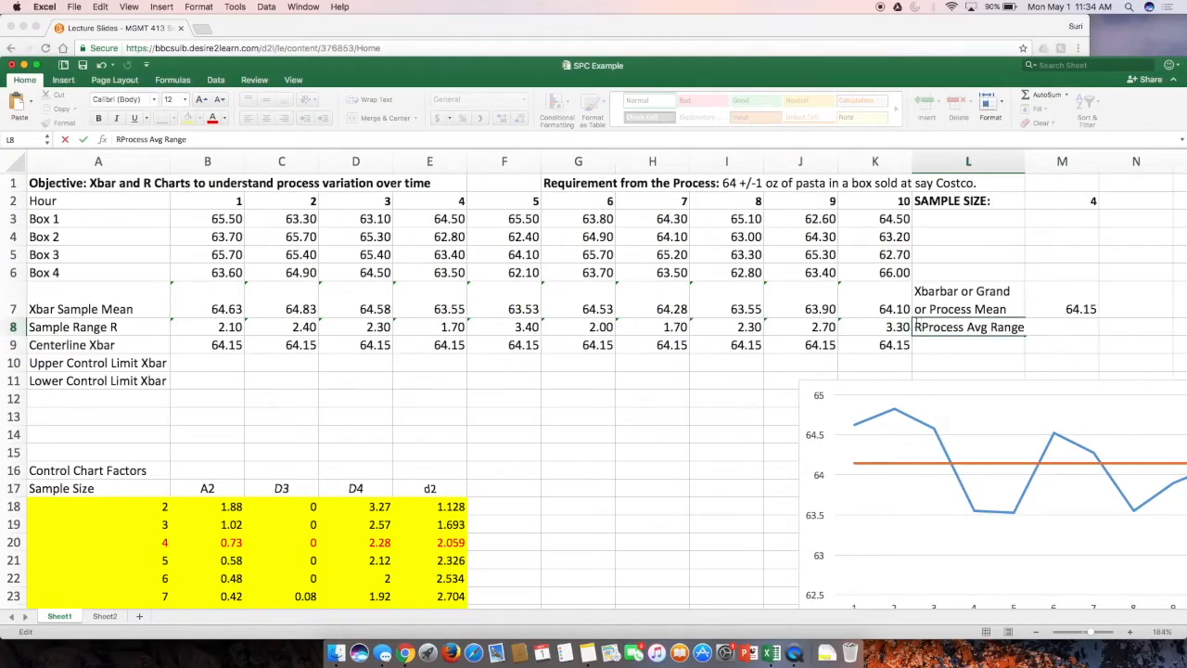
{"action": "key", "text": "Return"}
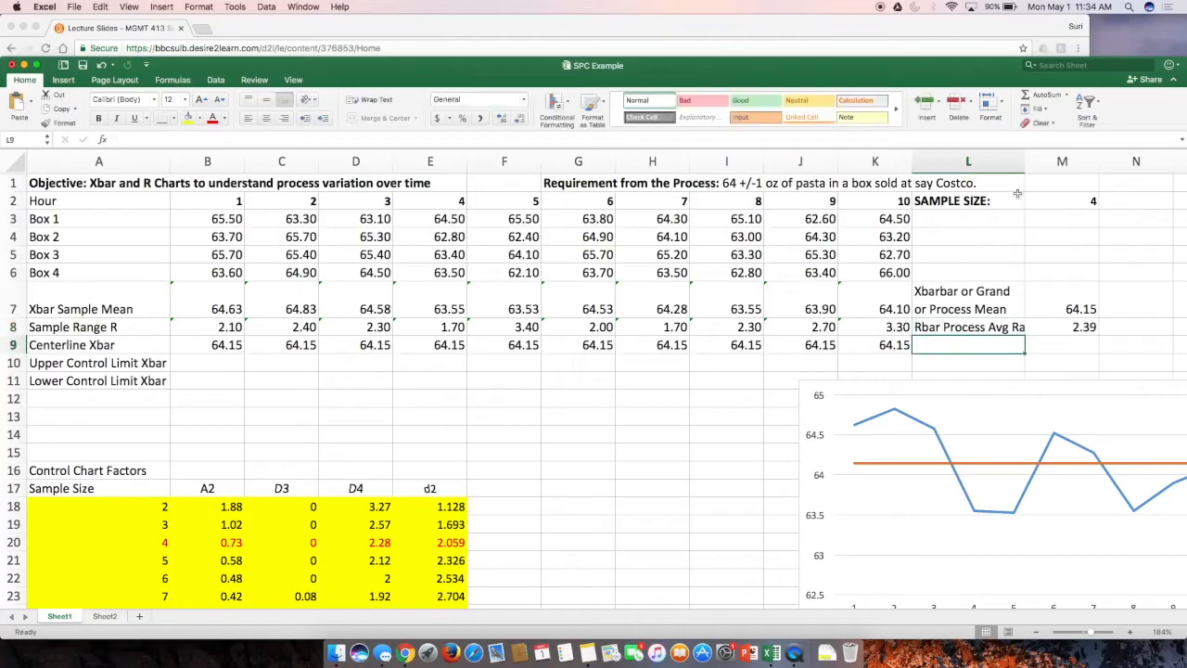
Step: Widen column L to fit its labels, and calculate the upper control limit for Xbar in B10 as =M7+B20*M8
{"action": "left_click_drag", "start_coordinate": [1025, 156], "coordinate": [1053, 157]}
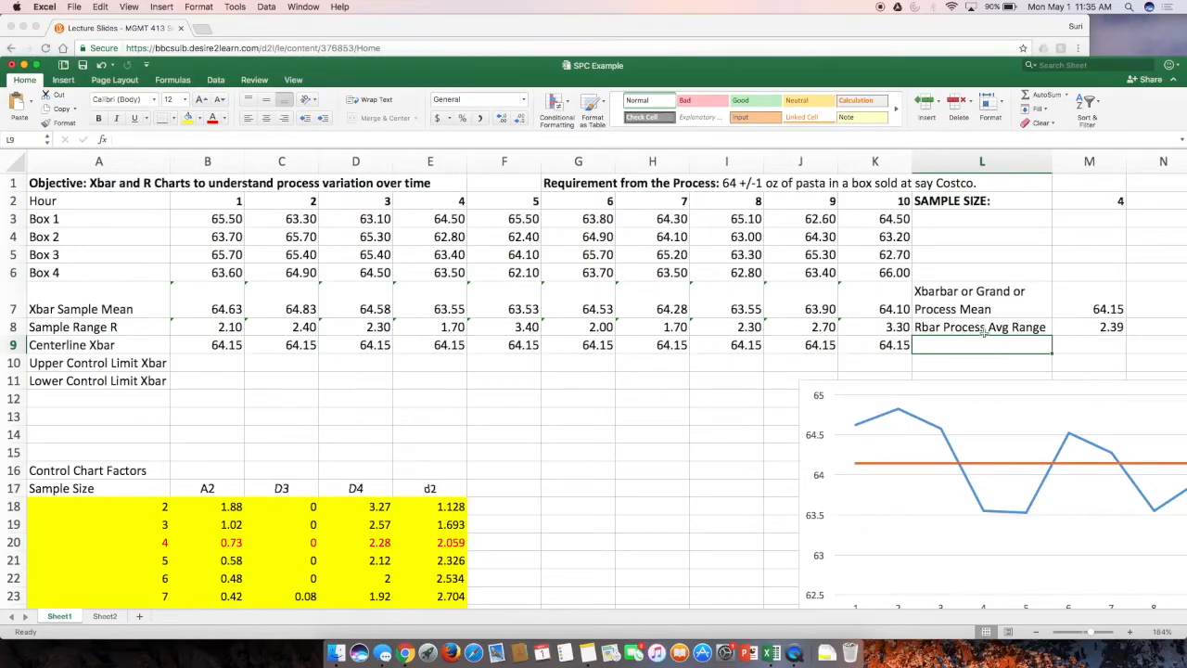
{"action": "left_click", "coordinate": [218, 365]}
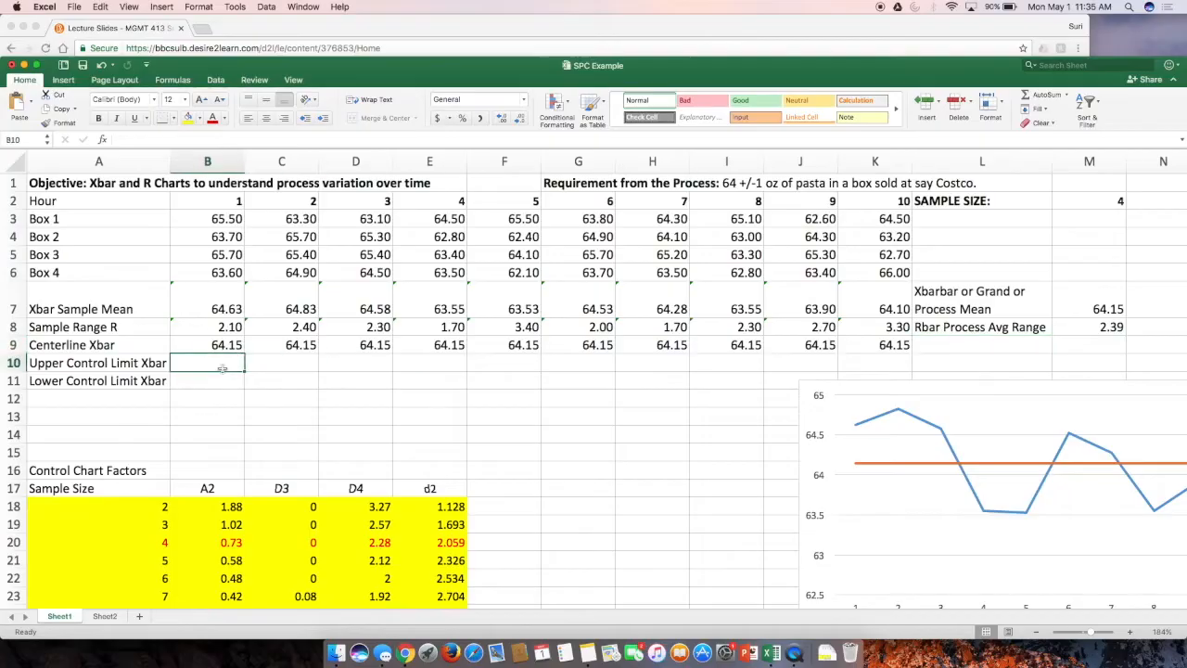
{"action": "type", "text": "="}
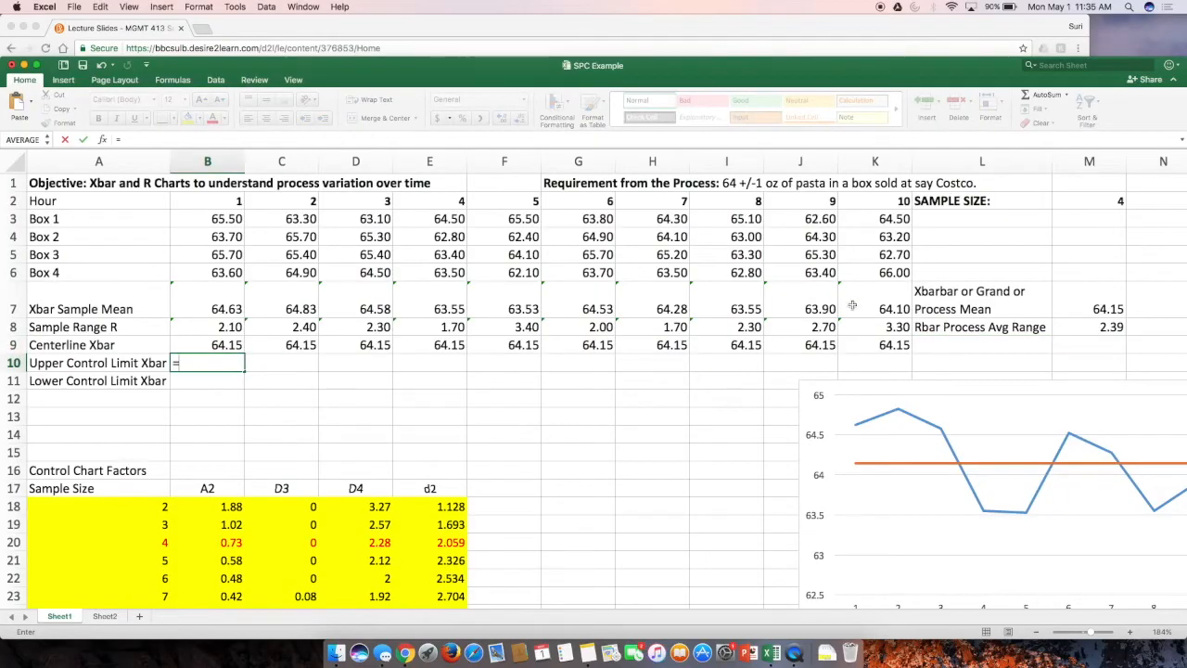
{"action": "left_click", "coordinate": [1082, 309]}
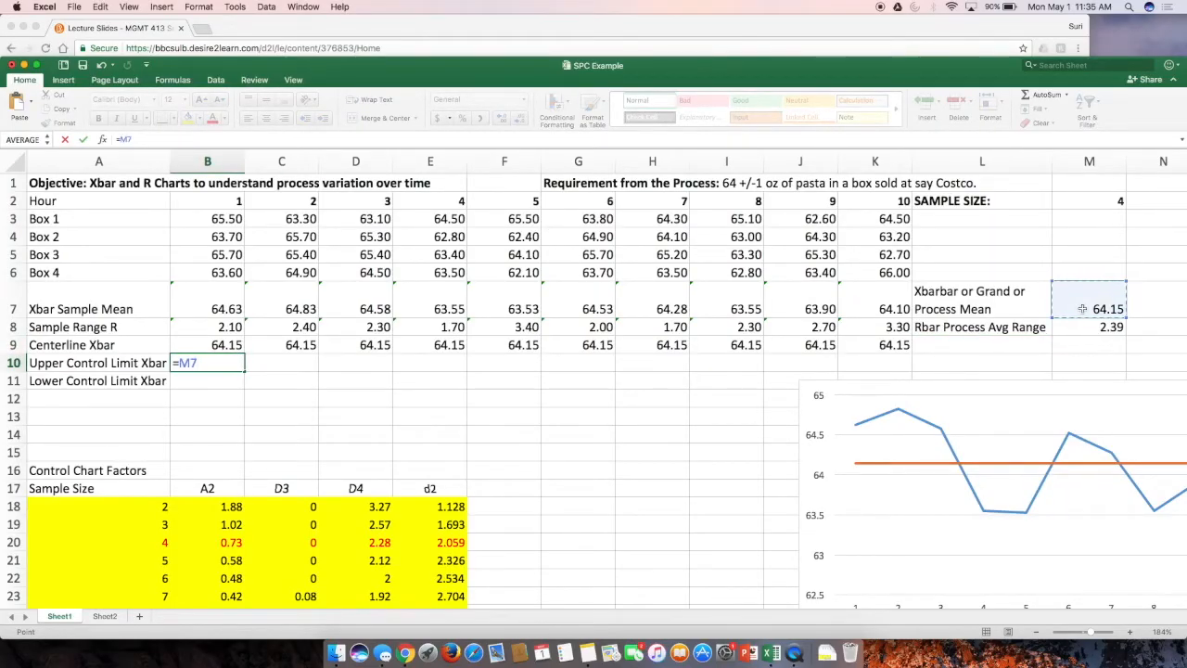
{"action": "type", "text": "+"}
{"action": "left_click", "coordinate": [219, 546]}
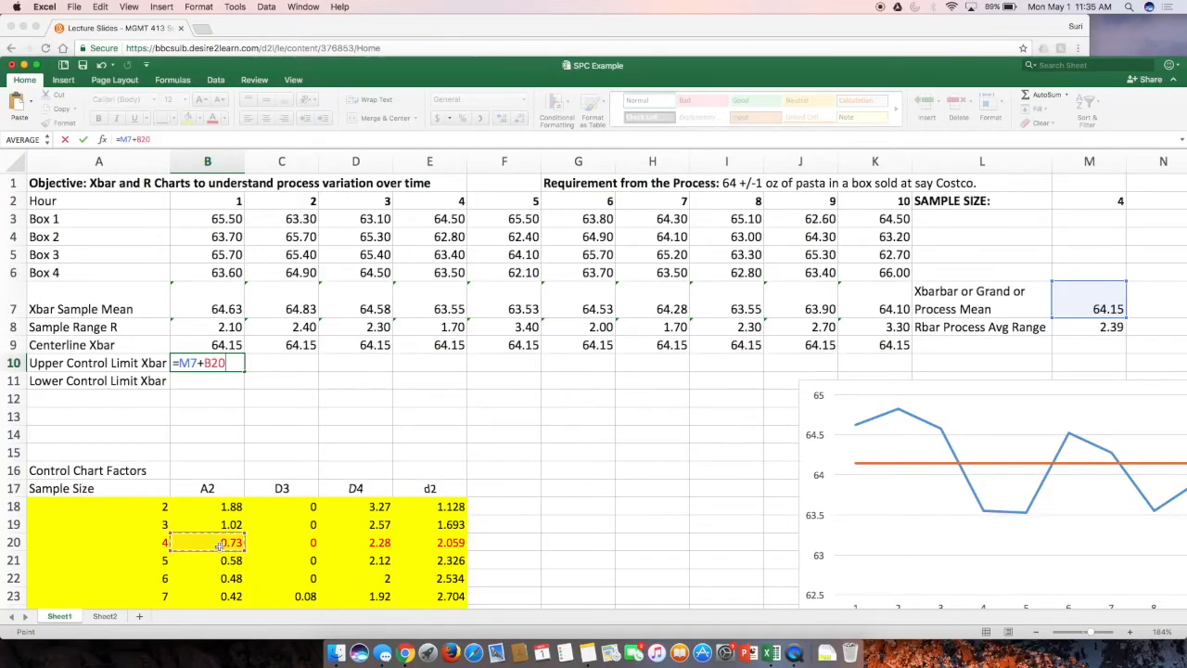
{"action": "type", "text": "*"}
{"action": "scroll", "coordinate": [464, 445], "scroll_direction": "down", "scroll_amount": 1}
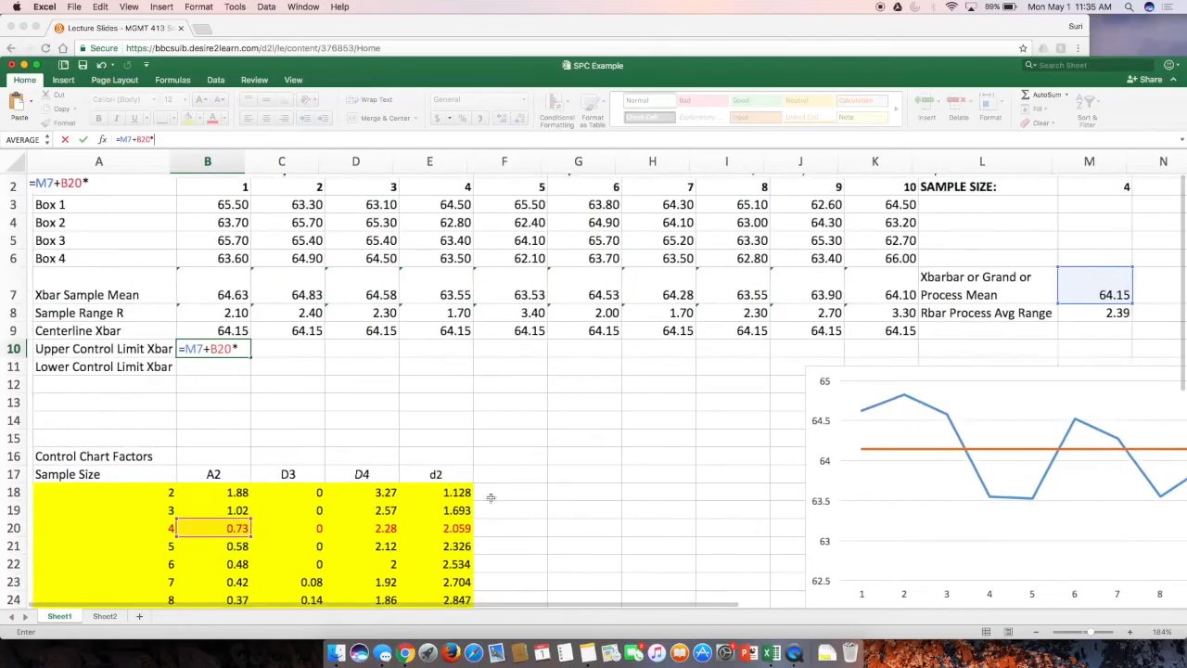
{"action": "left_click", "coordinate": [1095, 312]}
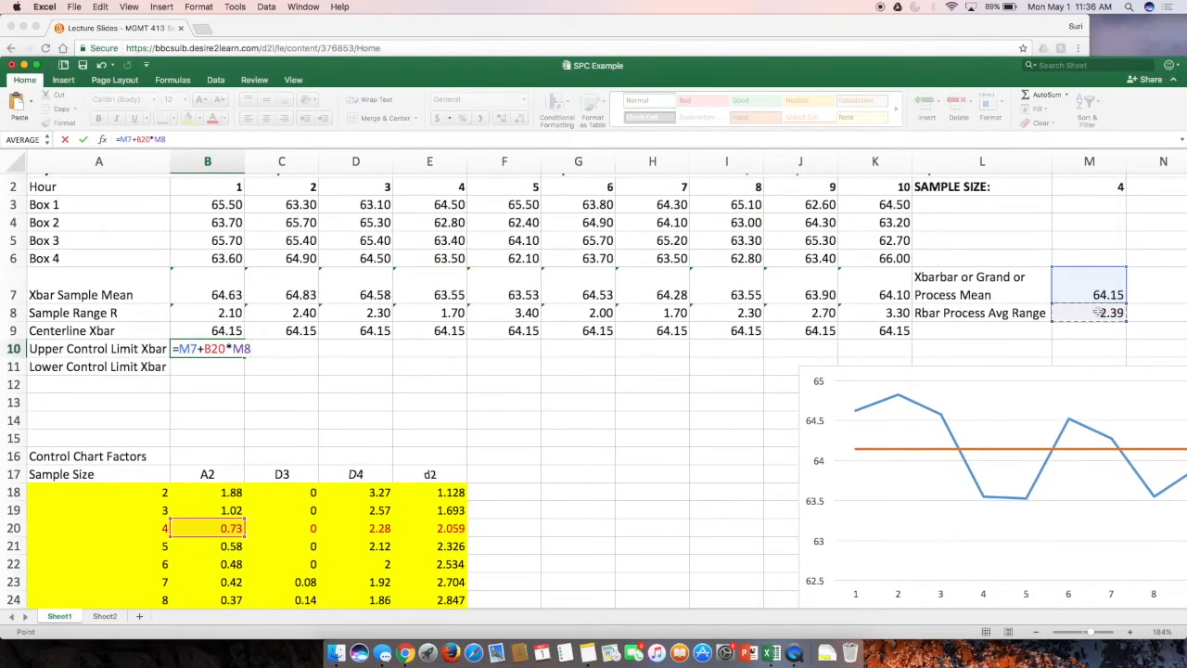
{"action": "key", "text": "Return"}
Step: Calculate the lower control limit for Xbar in B11 as =M7-B20*M8
{"action": "type", "text": "="}
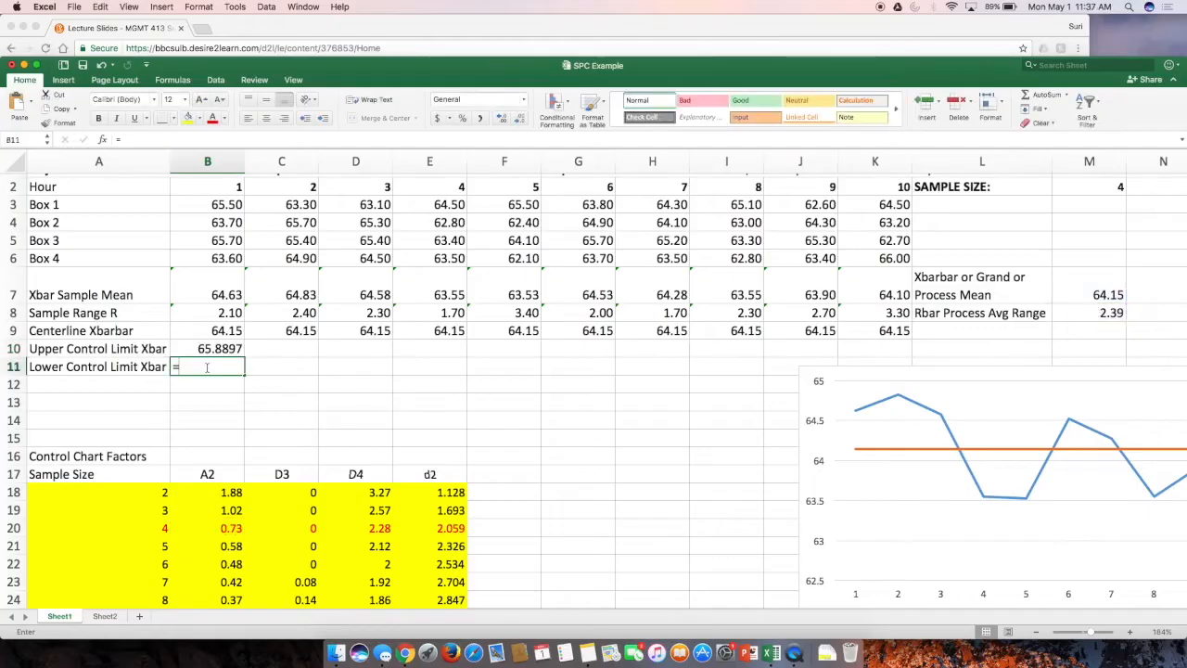
{"action": "left_click", "coordinate": [1097, 294]}
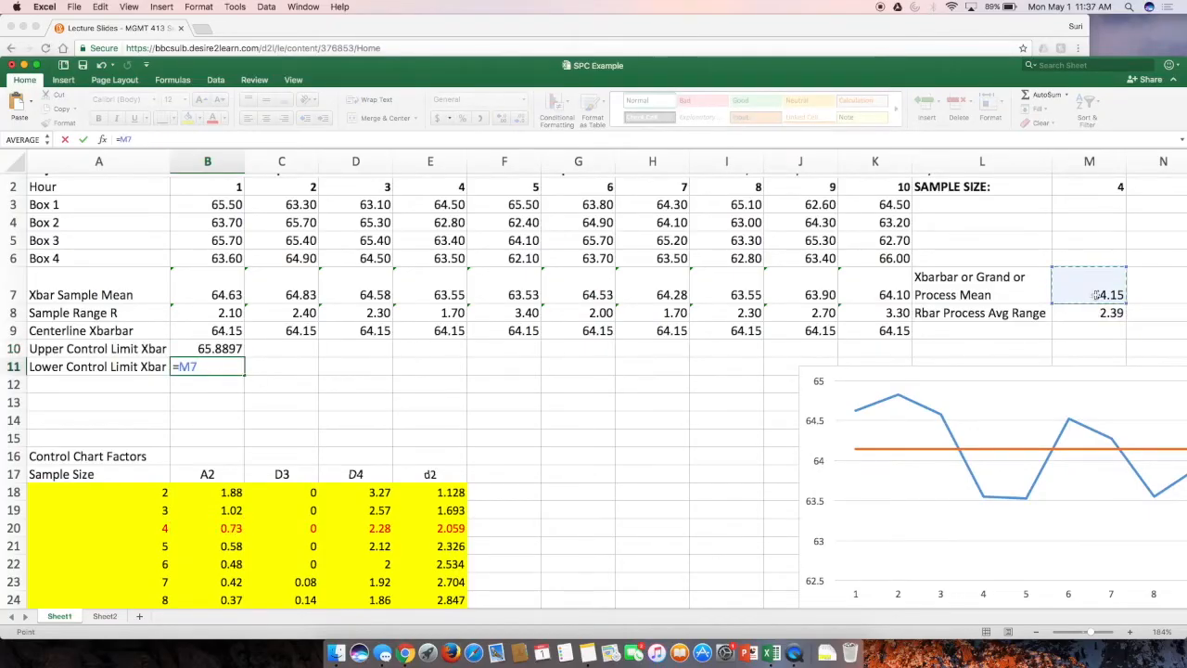
{"action": "type", "text": "-"}
{"action": "left_click", "coordinate": [232, 528]}
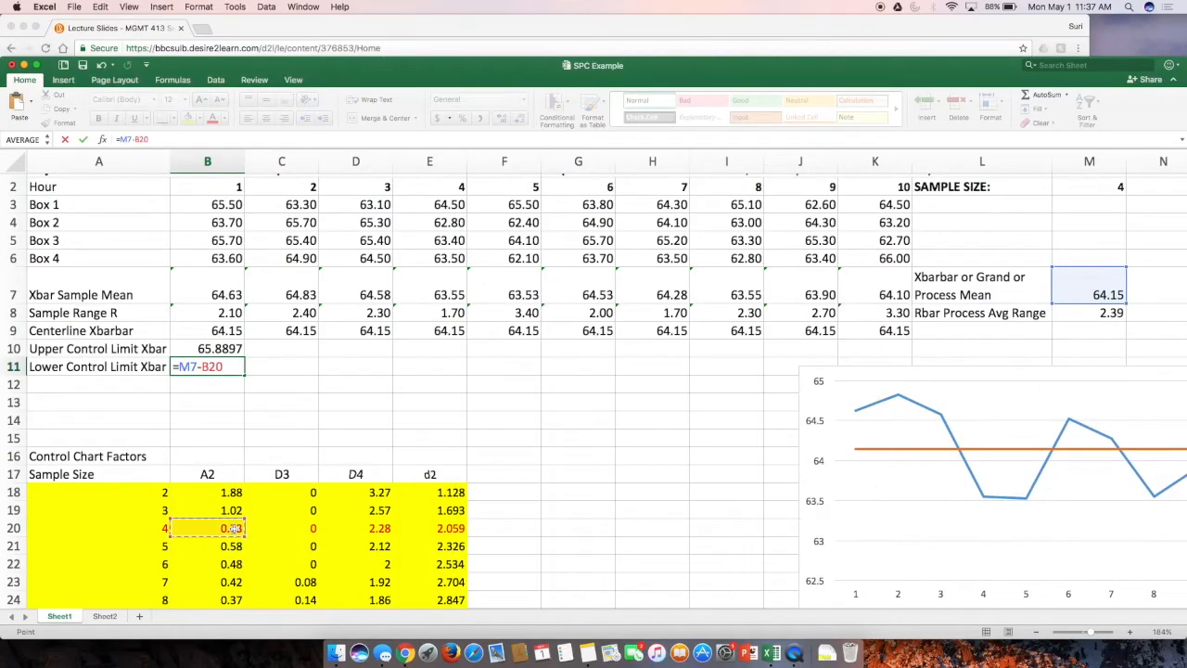
{"action": "type", "text": "*"}
{"action": "left_click", "coordinate": [1104, 312]}
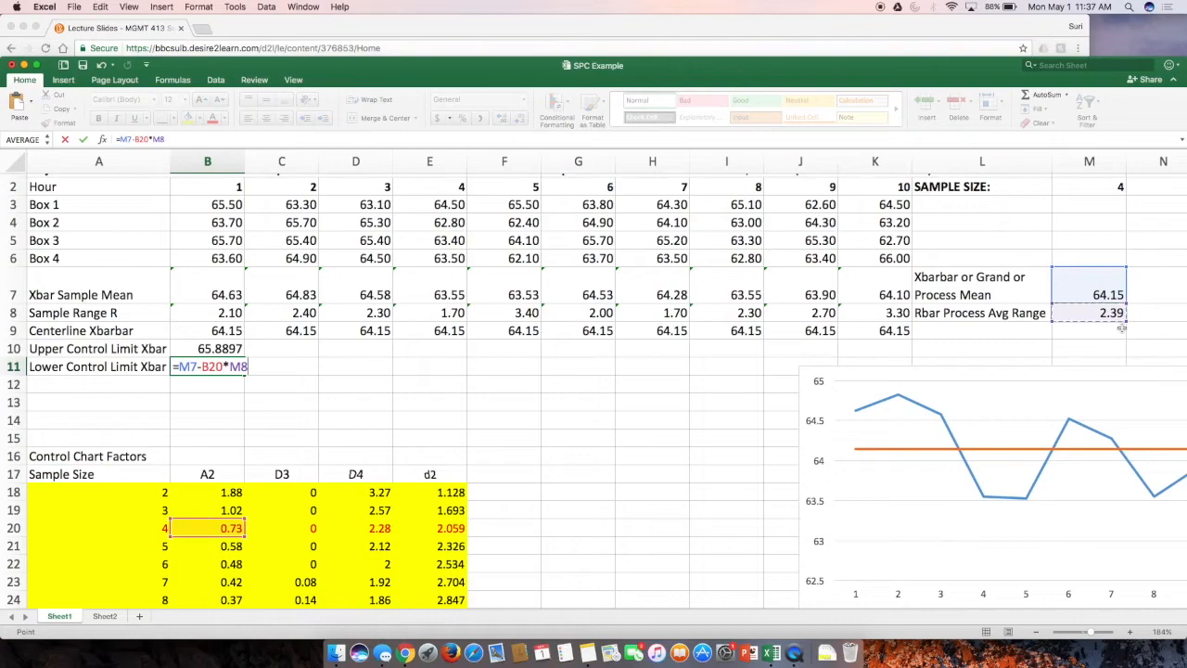
{"action": "key", "text": "Return"}
Step: Lock the column references in the B10 upper control limit formula so it reads =$M7+$B20*$M8
{"action": "double_click", "coordinate": [197, 349]}
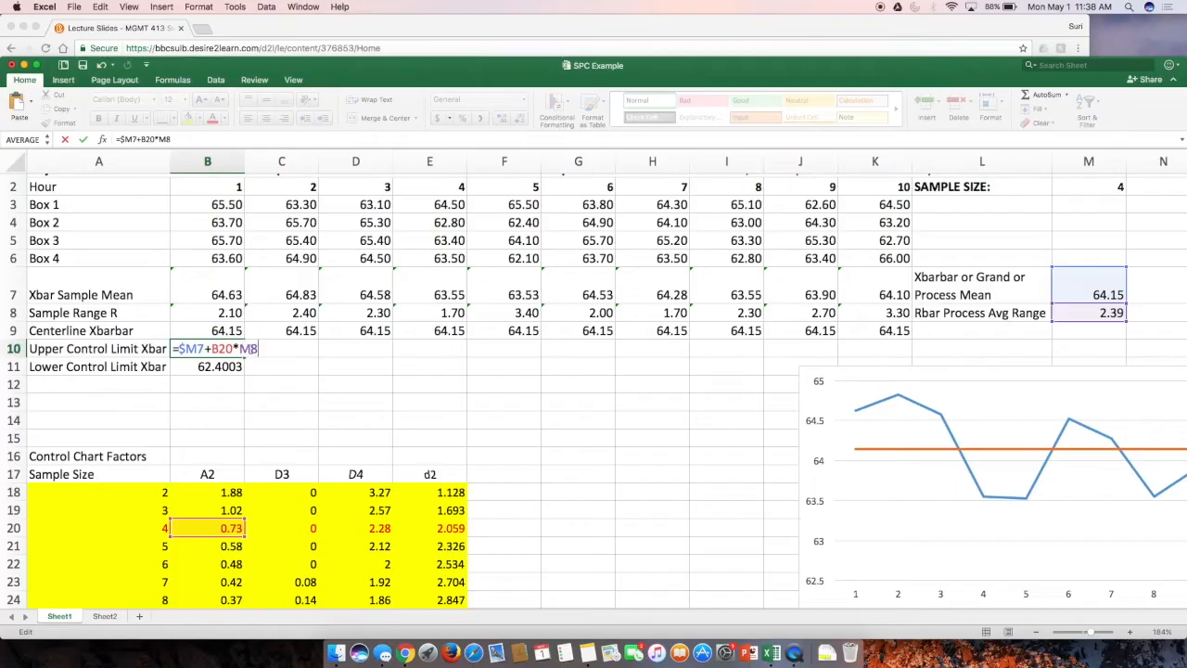
{"action": "left_click", "coordinate": [253, 349]}
{"action": "key", "text": "F4"}
{"action": "key", "text": "F4"}
{"action": "key", "text": "F4"}
{"action": "left_click", "coordinate": [231, 351]}
{"action": "key", "text": "F4"}
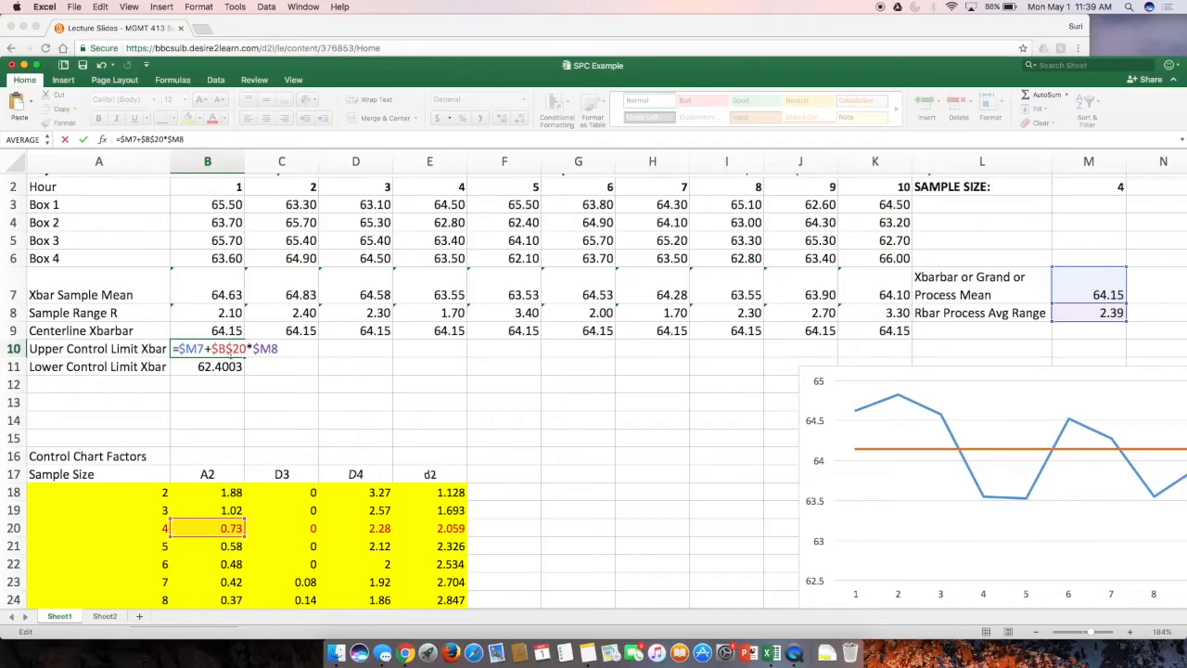
{"action": "key", "text": "BackSpace"}
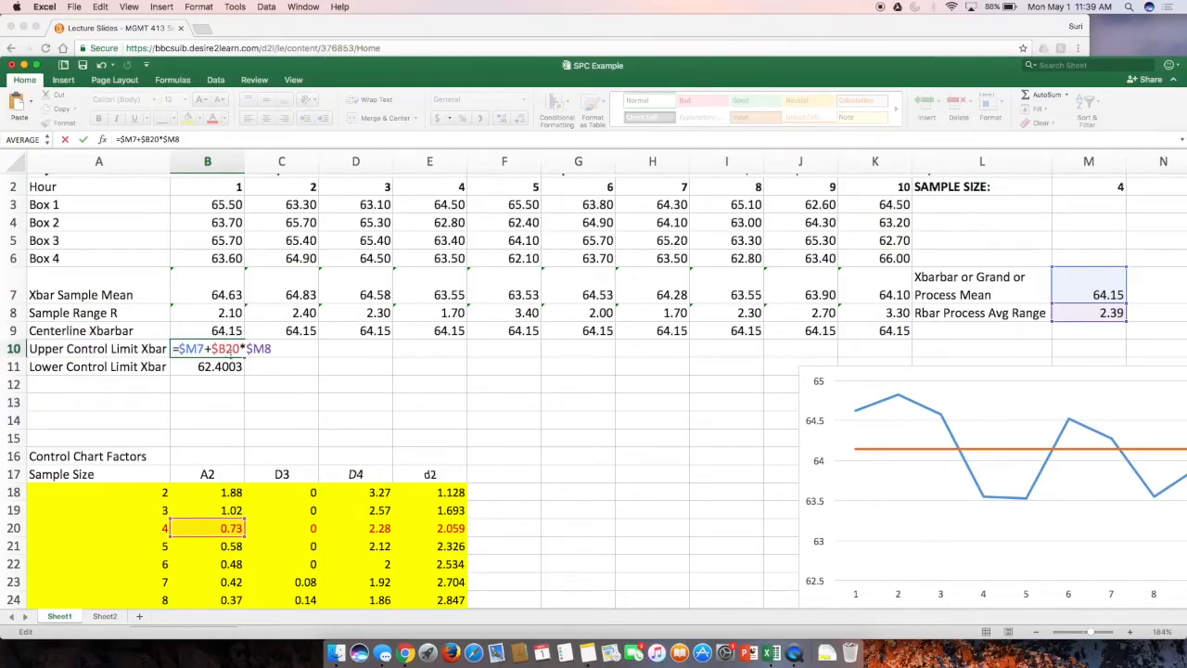
{"action": "key", "text": "Return"}
Step: Lock the column of the A2 factor reference in B11 so the formula reads =$M7-$B20*$M8
{"action": "double_click", "coordinate": [230, 367]}
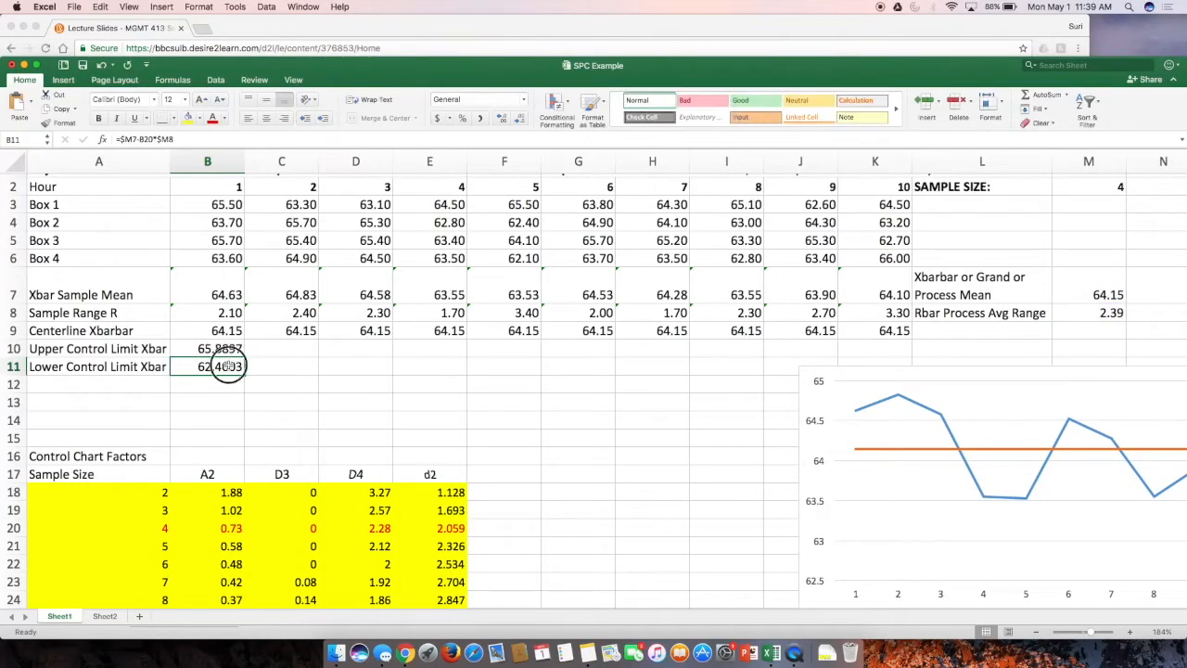
{"action": "left_click", "coordinate": [211, 366]}
{"action": "type", "text": "$"}
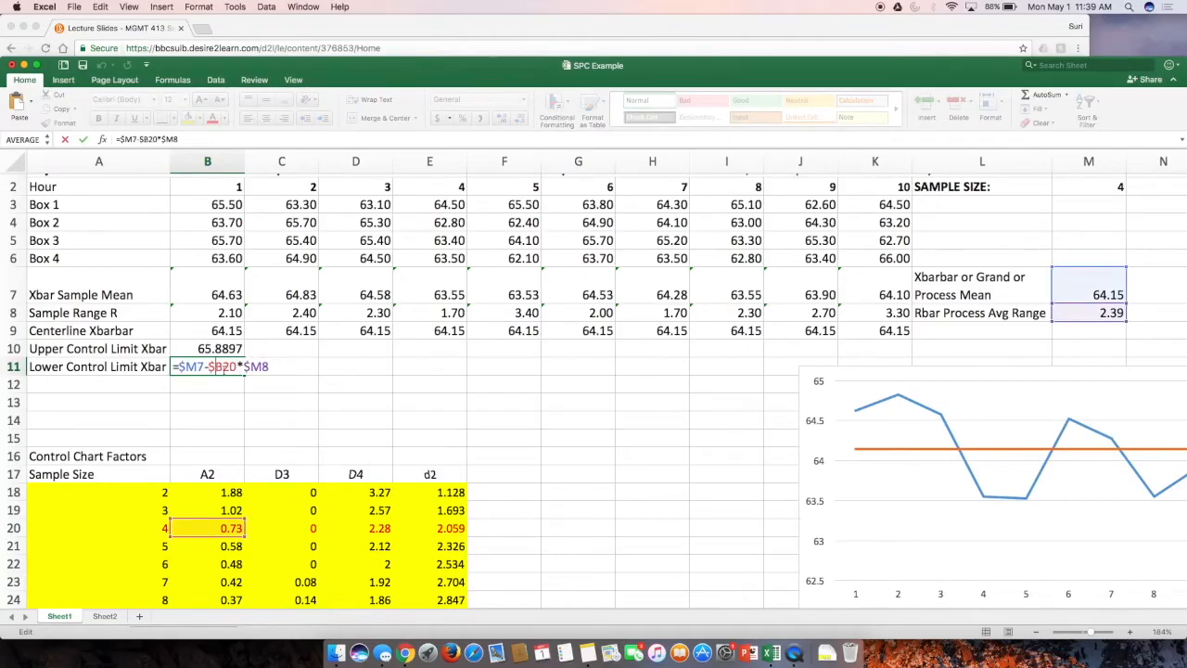
{"action": "key", "text": "Return"}
Step: Copy the Xbar upper and lower control limit formulas from B10:B11 across to column K
{"action": "left_click", "coordinate": [226, 349]}
{"action": "double_click", "coordinate": [226, 366]}
{"action": "key", "text": "Return"}
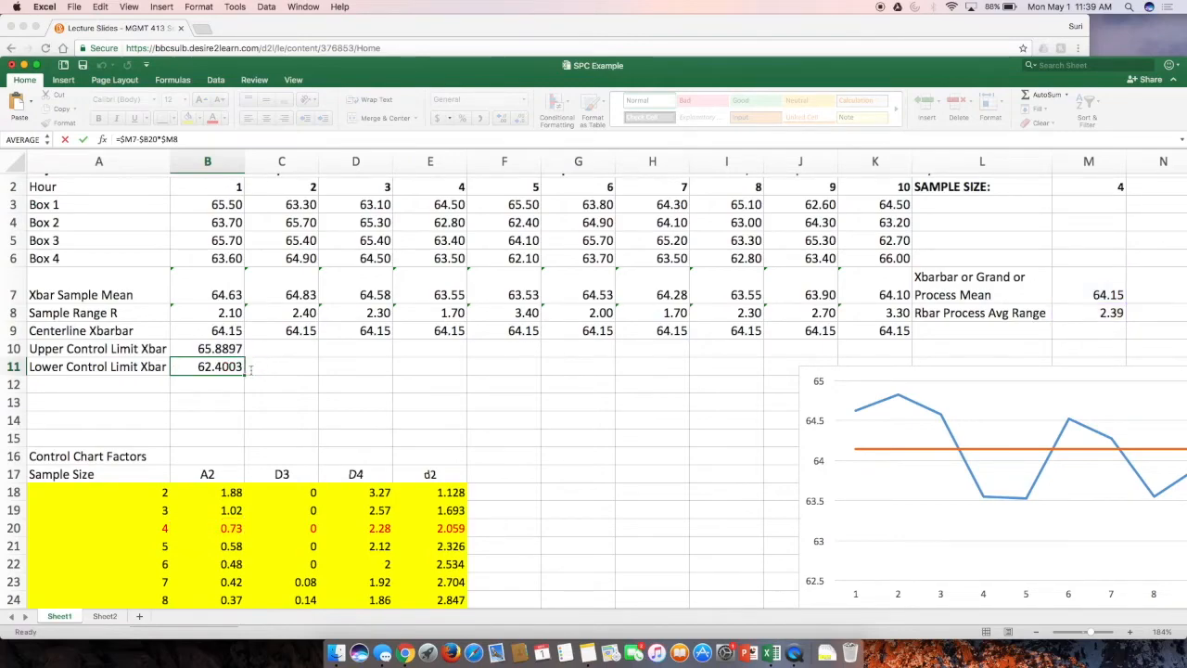
{"action": "left_click_drag", "start_coordinate": [232, 351], "coordinate": [893, 340]}
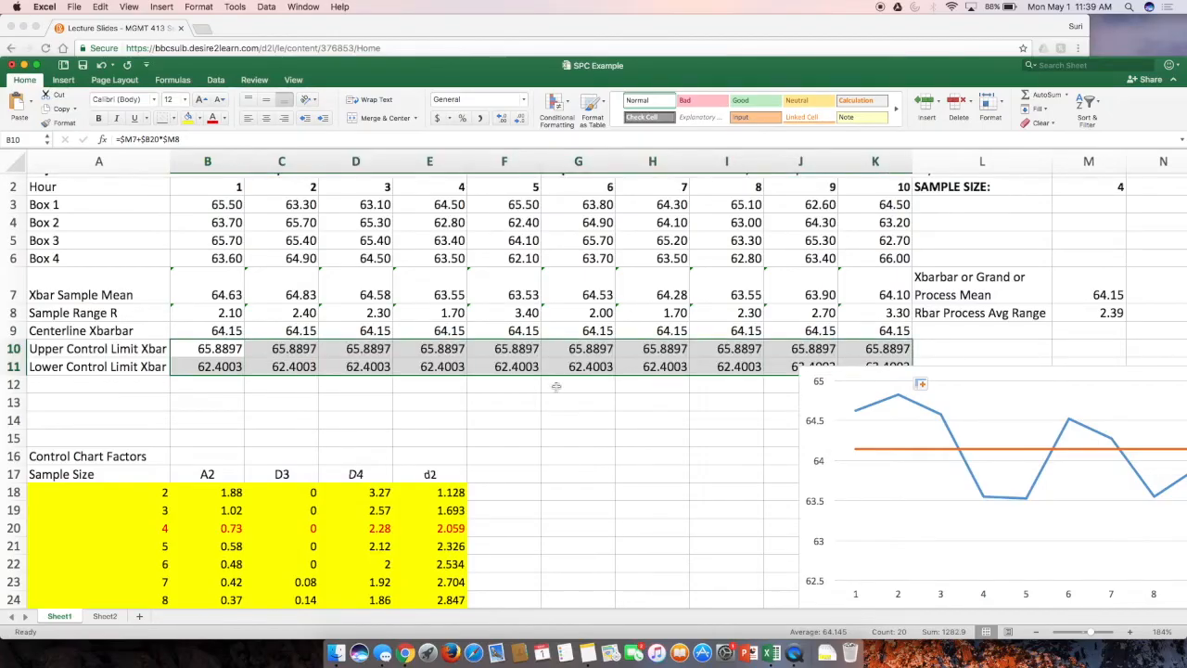
Step: Inspect the lower control limit formulas in B11 and C11 to compare their locked cell references
{"action": "double_click", "coordinate": [209, 367]}
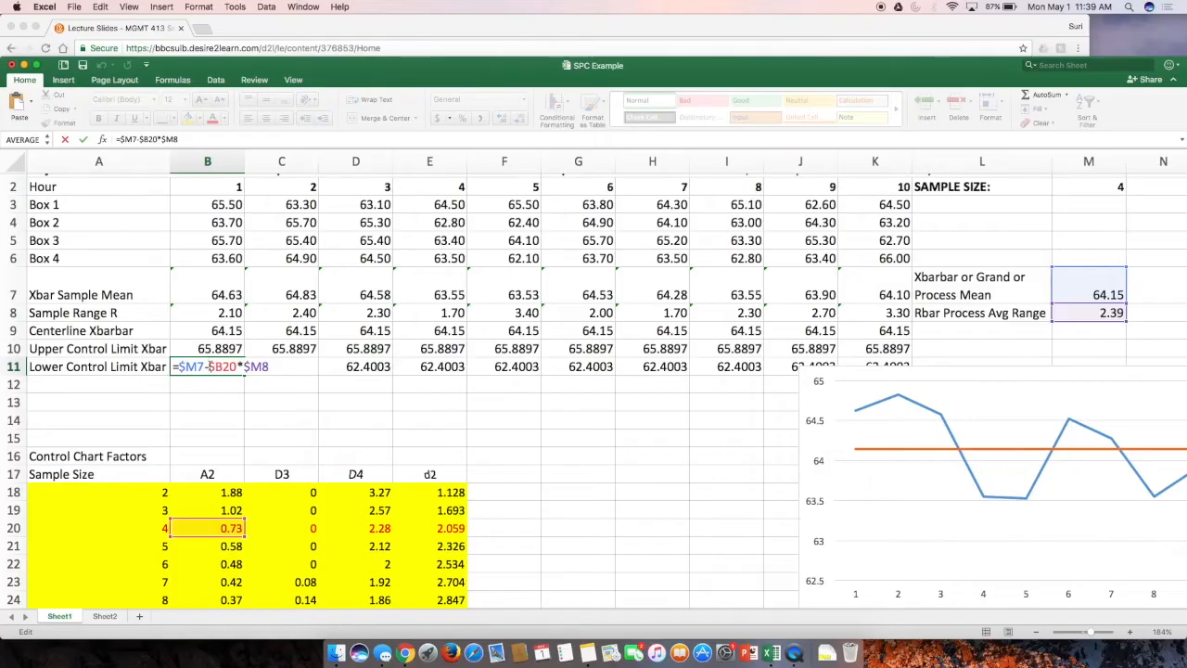
{"action": "key", "text": "Escape"}
{"action": "double_click", "coordinate": [283, 368]}
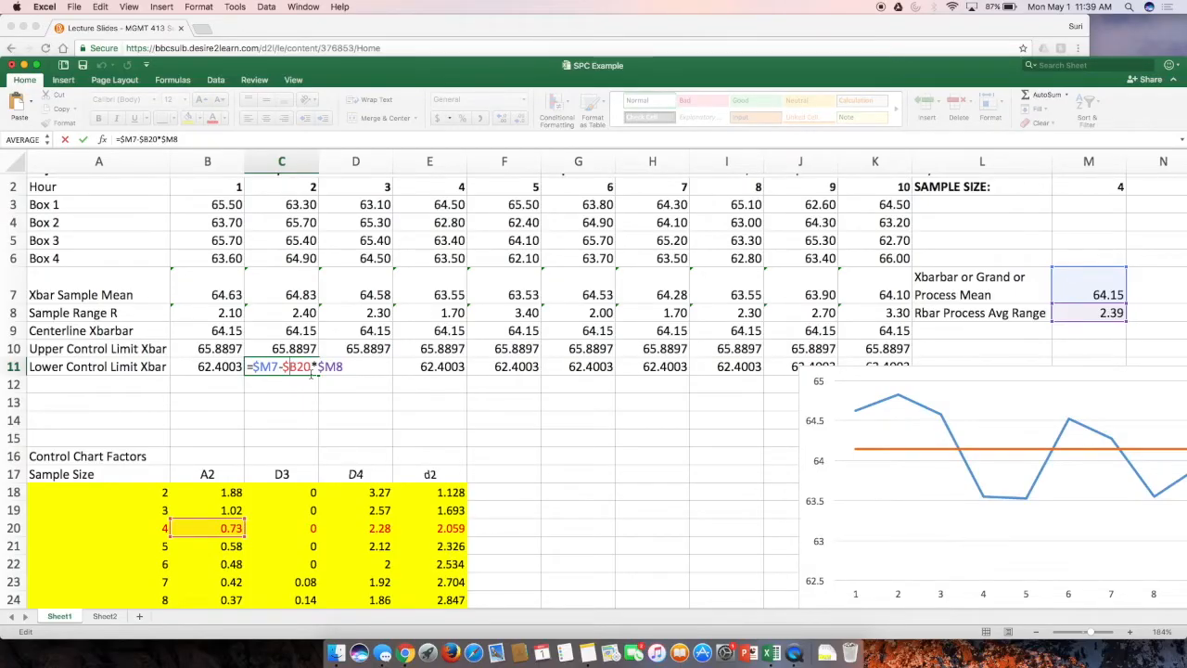
{"action": "key", "text": "Return"}
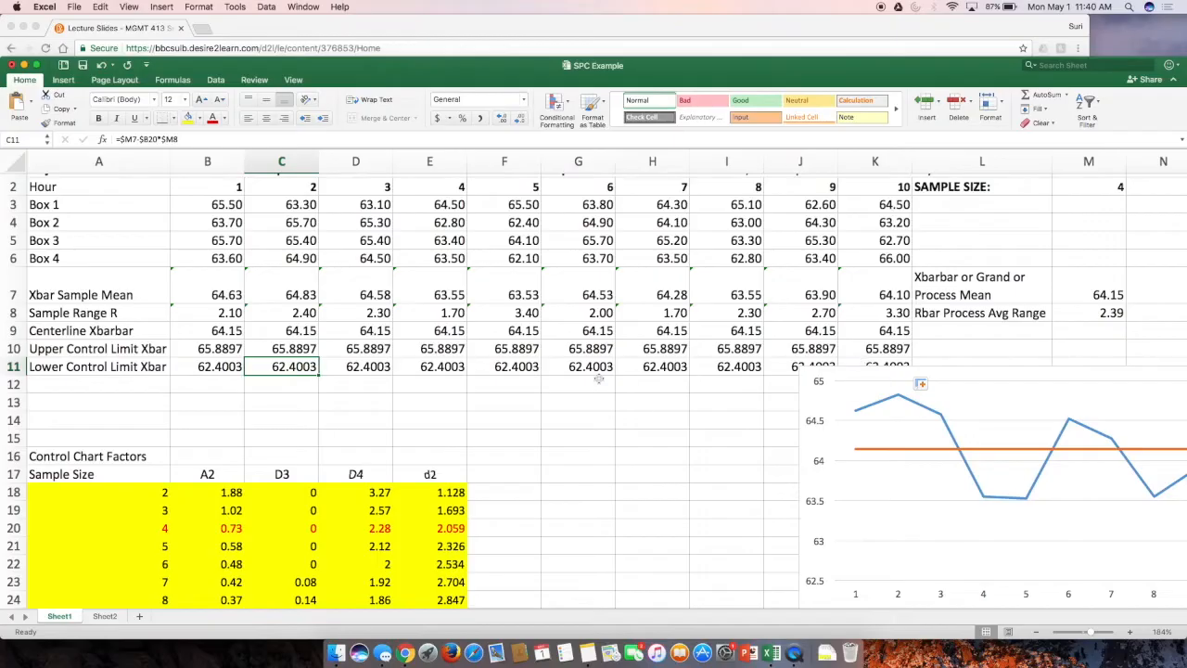
Step: Enter the label "Centerline Rbar" in A12, below the Xbar lower control limit label
{"action": "left_click", "coordinate": [113, 380]}
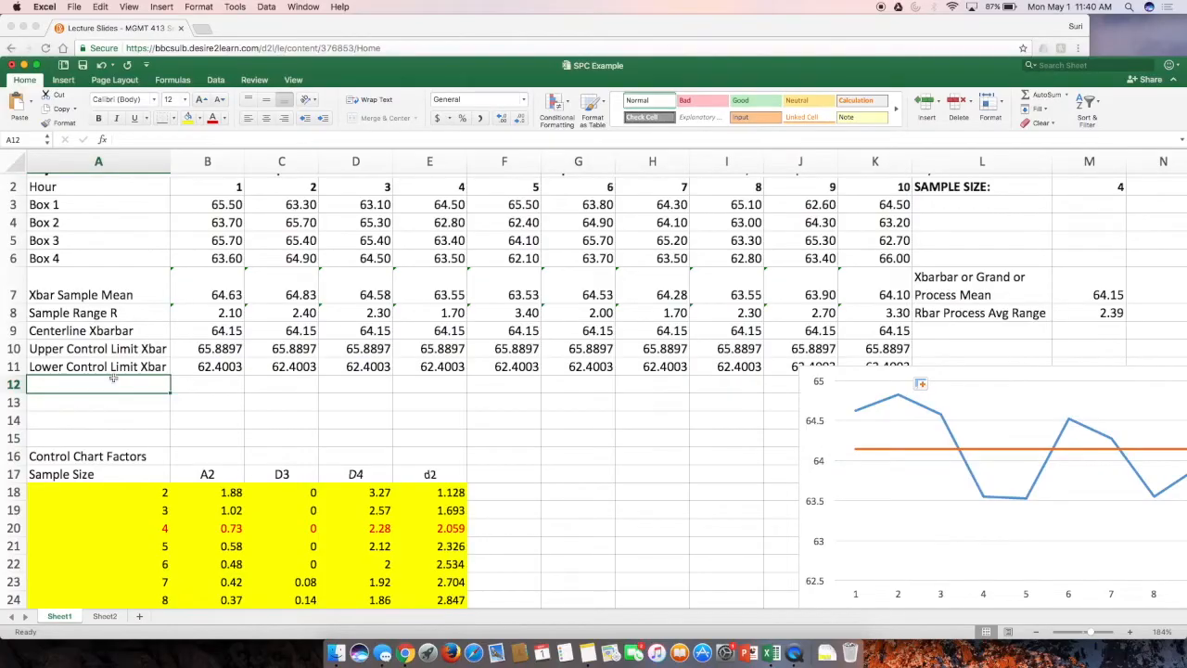
{"action": "type", "text": "Ce"}
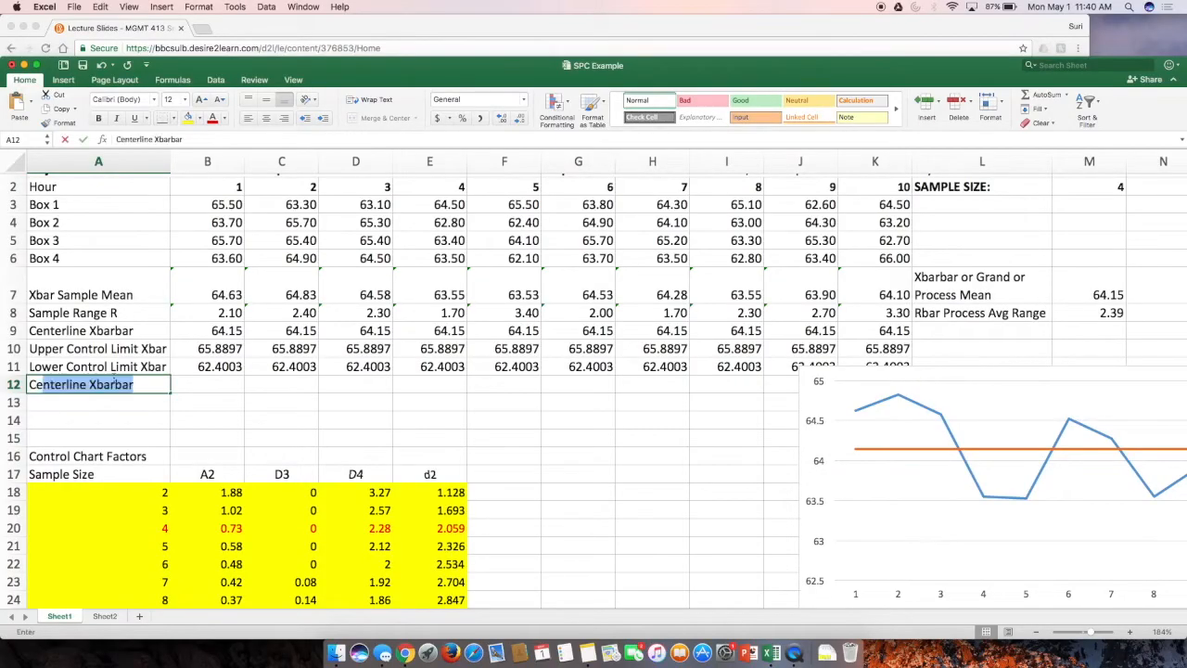
{"action": "type", "text": "nterline R"}
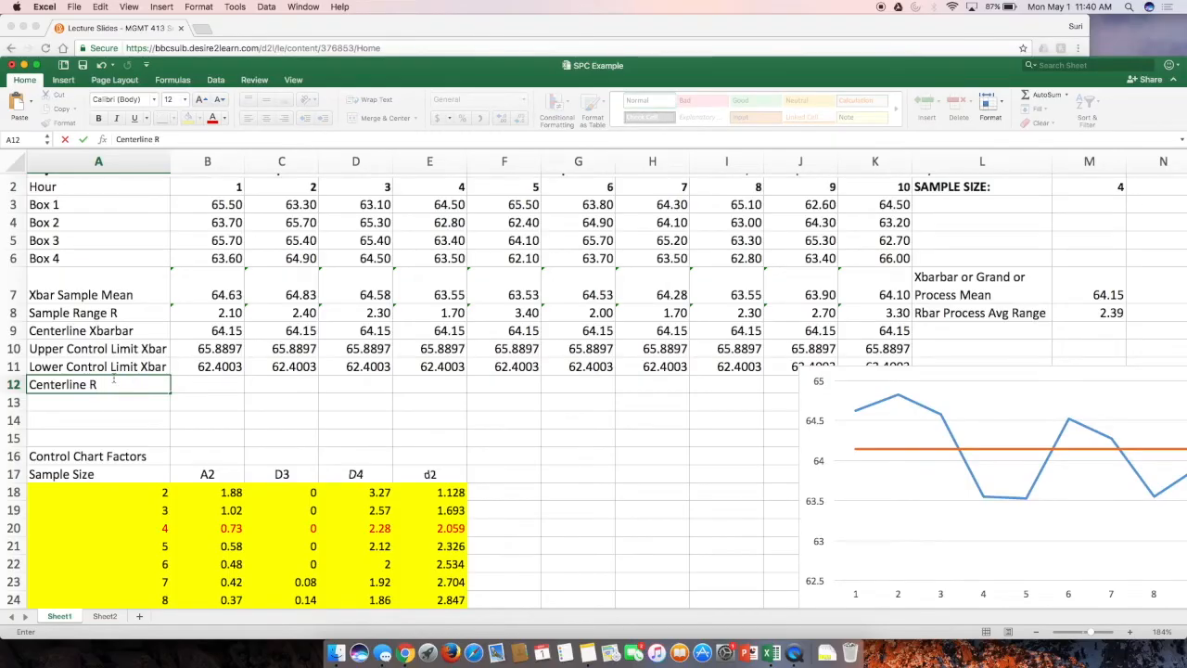
{"action": "key", "text": "Tab"}
{"action": "type", "text": "="}
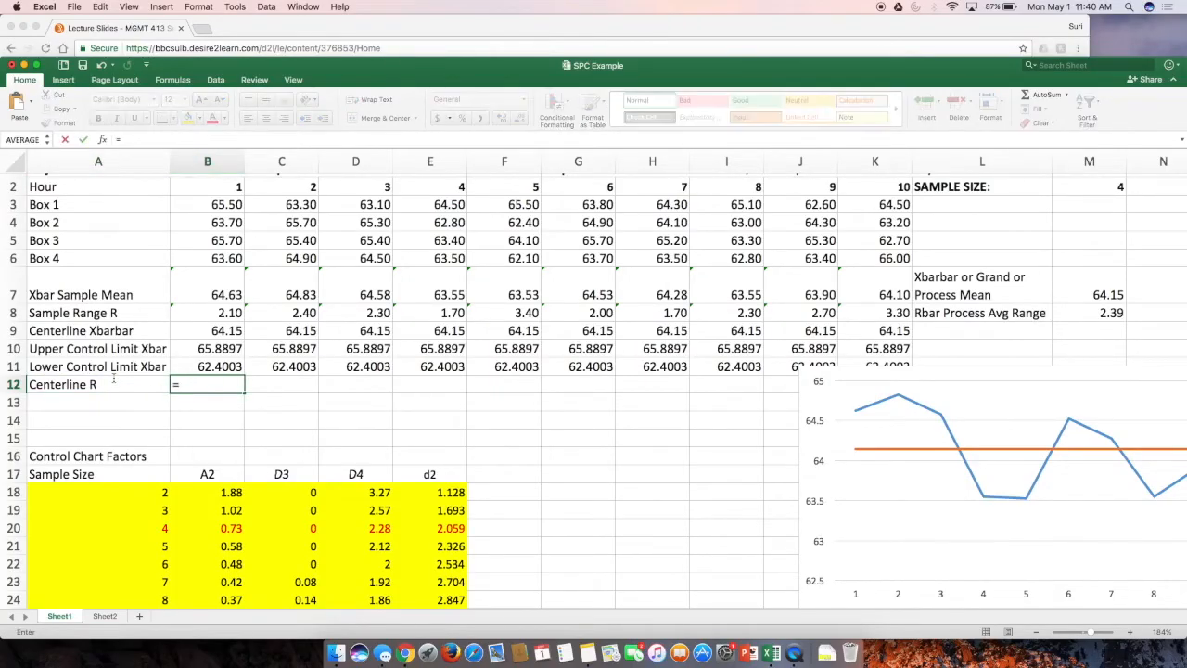
{"action": "key", "text": "BackSpace"}
{"action": "double_click", "coordinate": [110, 381]}
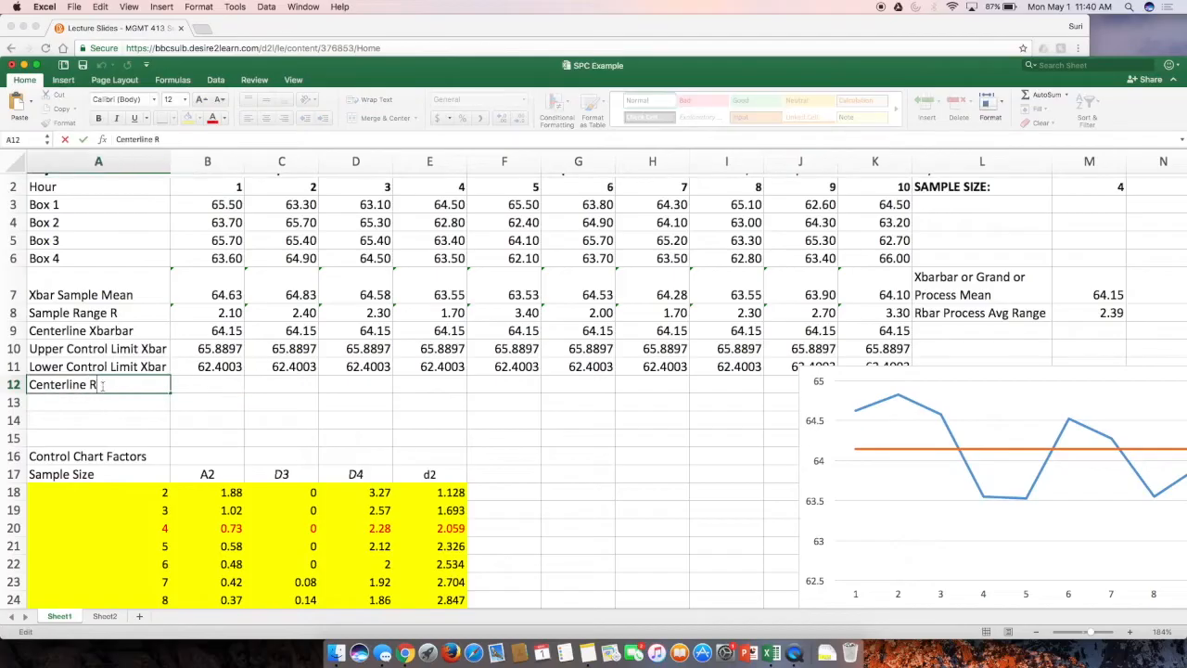
{"action": "type", "text": "bar"}
Step: Set the Rbar centerline in B12 to =$M8 and copy it across to K12
{"action": "left_click", "coordinate": [204, 385]}
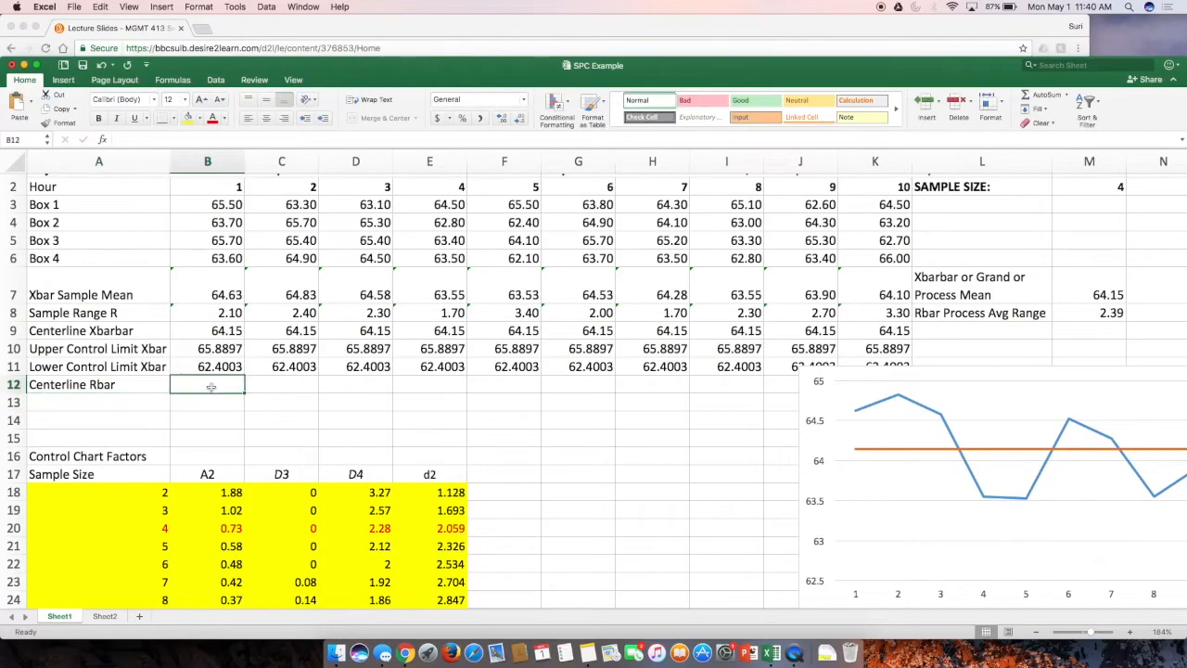
{"action": "type", "text": "="}
{"action": "left_click", "coordinate": [1113, 313]}
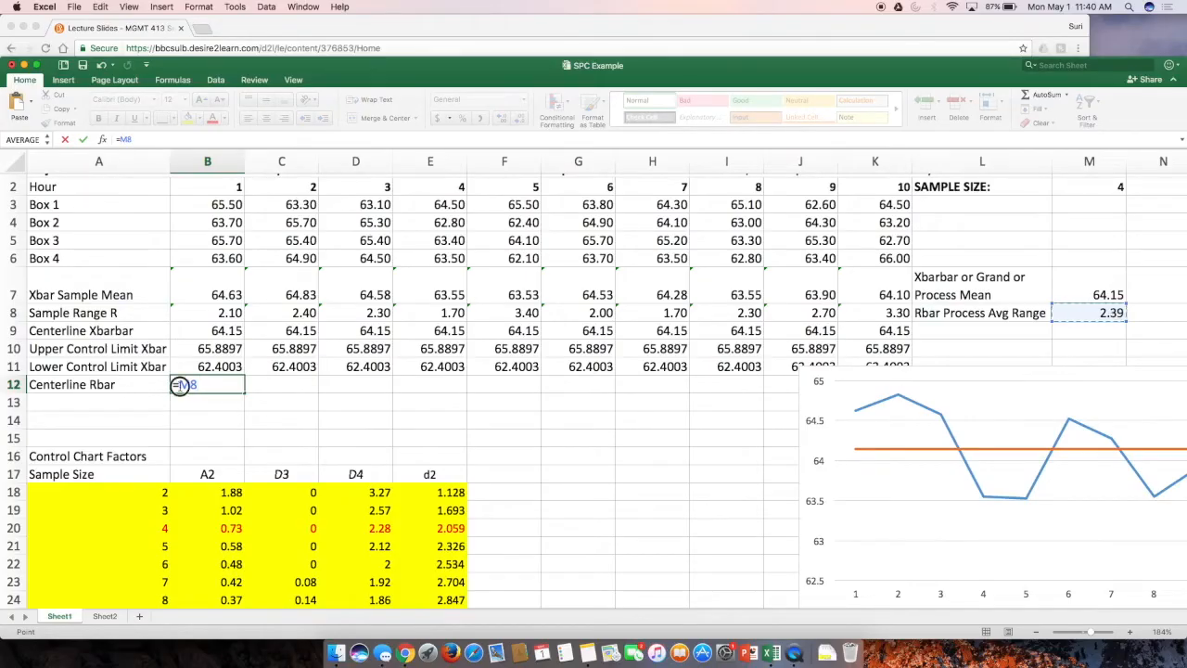
{"action": "key", "text": "F4"}
{"action": "key", "text": "Return"}
{"action": "left_click", "coordinate": [239, 385]}
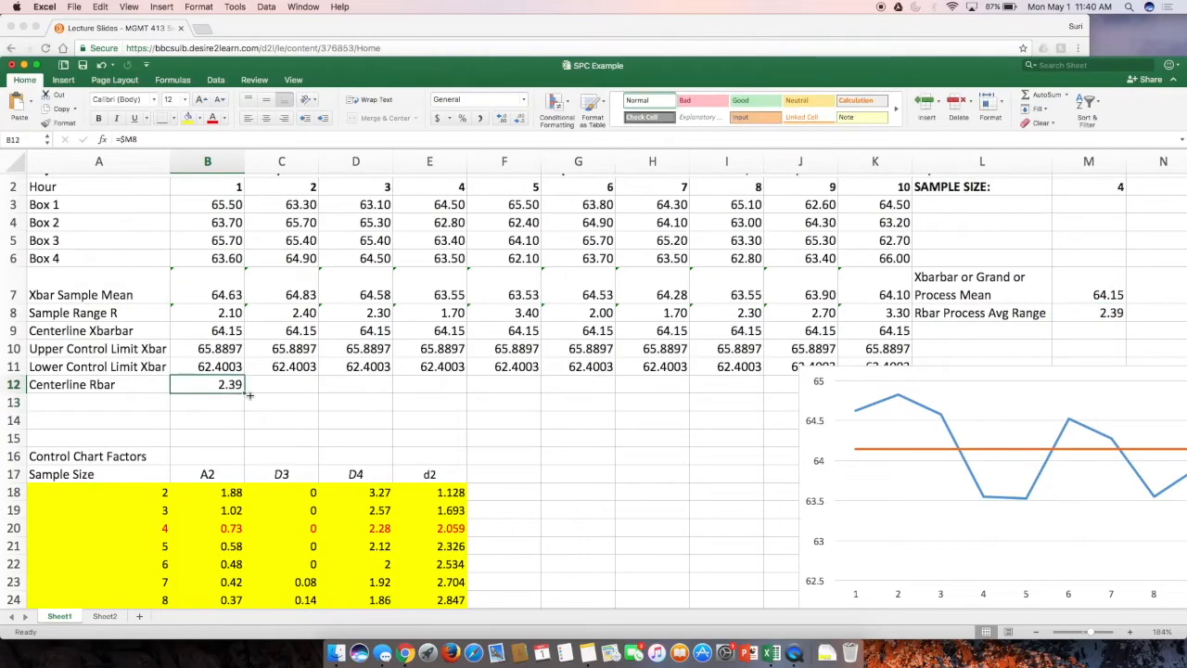
{"action": "left_click_drag", "start_coordinate": [244, 393], "coordinate": [876, 385]}
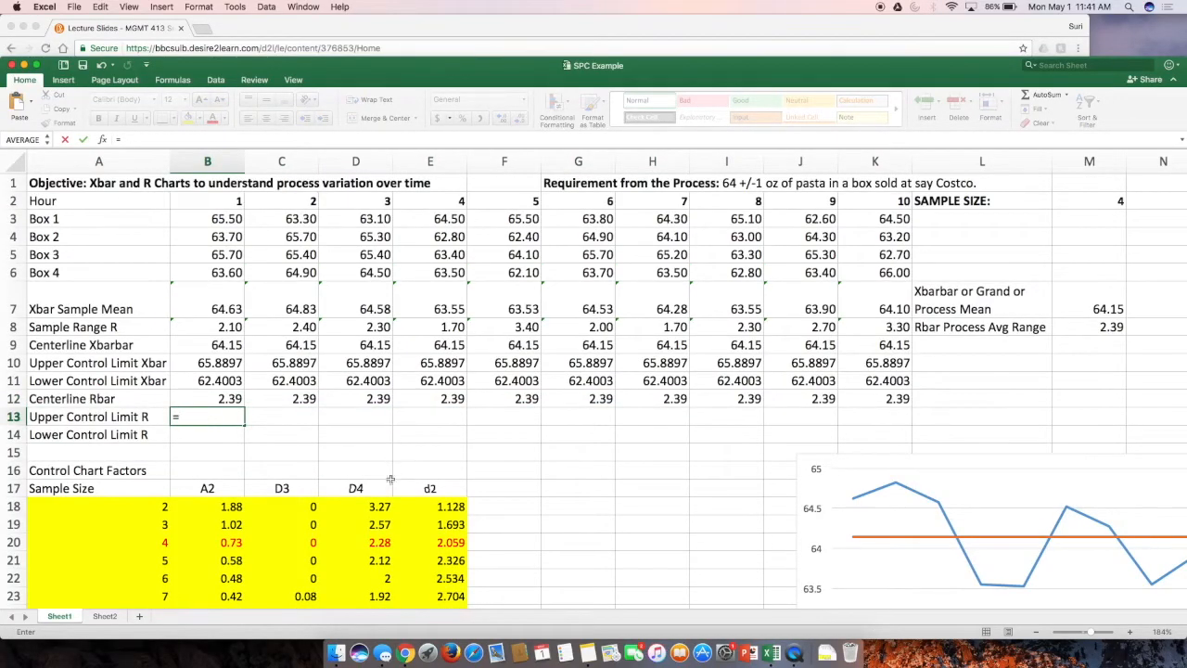
Step: Calculate the upper control limit for R in B13 as =$D20*$M8, using the D4 factor for sample size 4
{"action": "left_click", "coordinate": [376, 541]}
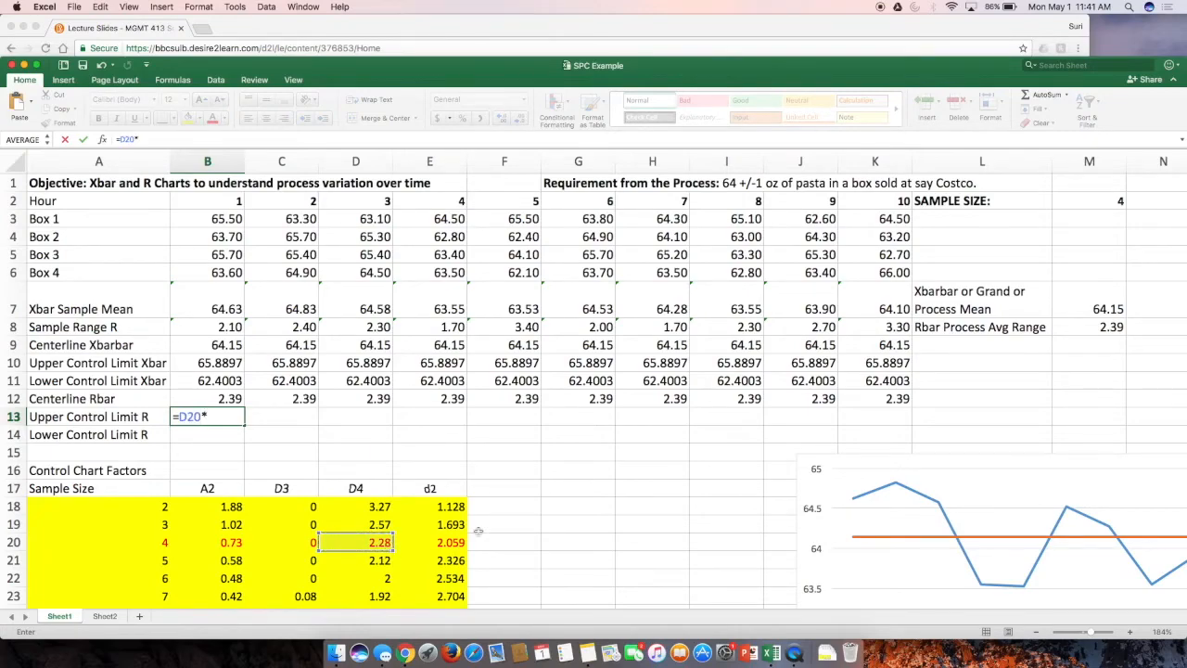
{"action": "scroll", "coordinate": [371, 464], "scroll_direction": "down", "scroll_amount": 1}
{"action": "type", "text": "*"}
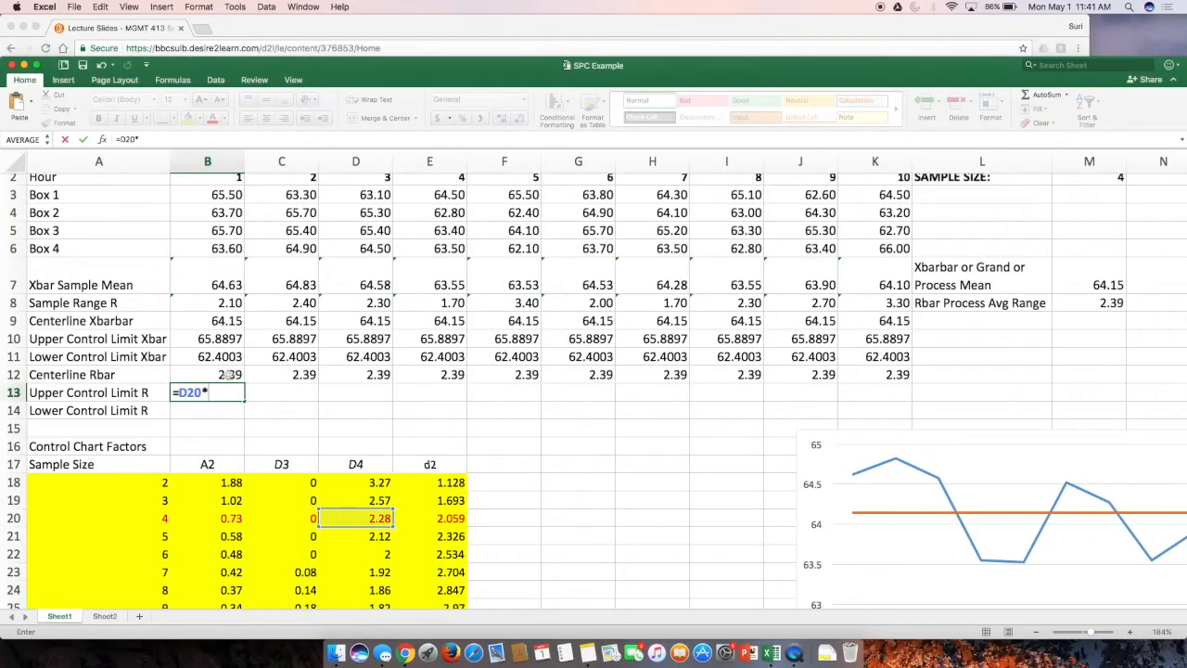
{"action": "left_click", "coordinate": [1091, 308]}
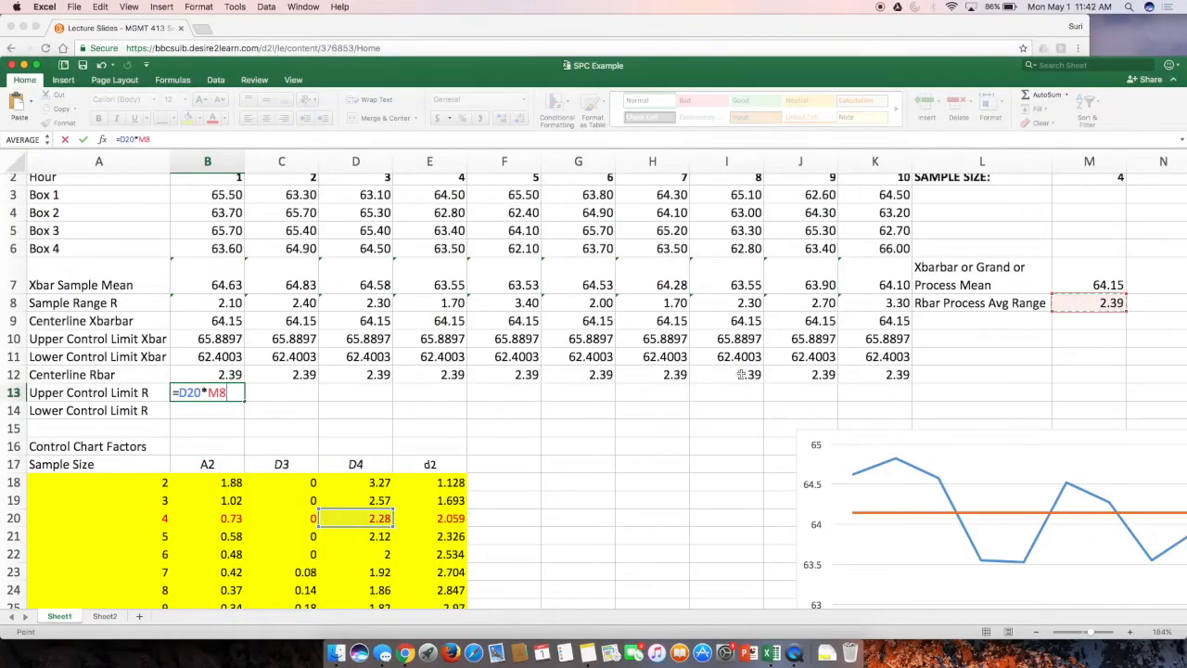
{"action": "left_click", "coordinate": [231, 392]}
{"action": "key", "text": "F4"}
{"action": "type", "text": "$"}
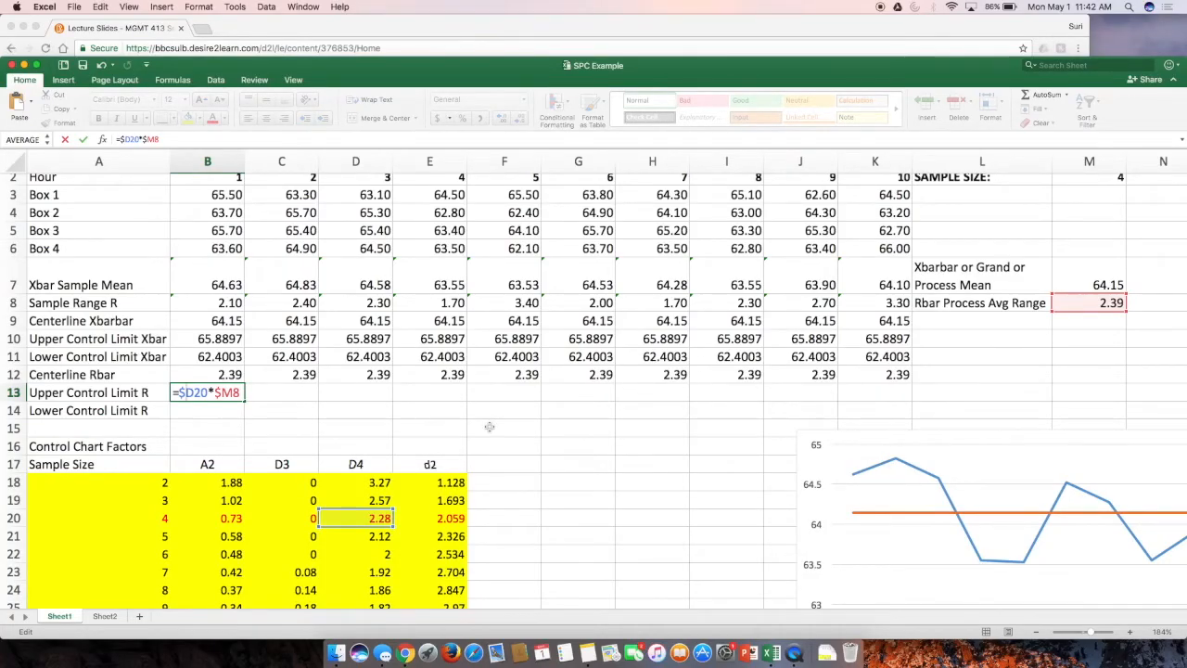
{"action": "key", "text": "Return"}
Step: Calculate the lower control limit for R in B14 as =$C20*$M8, using the D3 factor for sample size 4
{"action": "type", "text": "="}
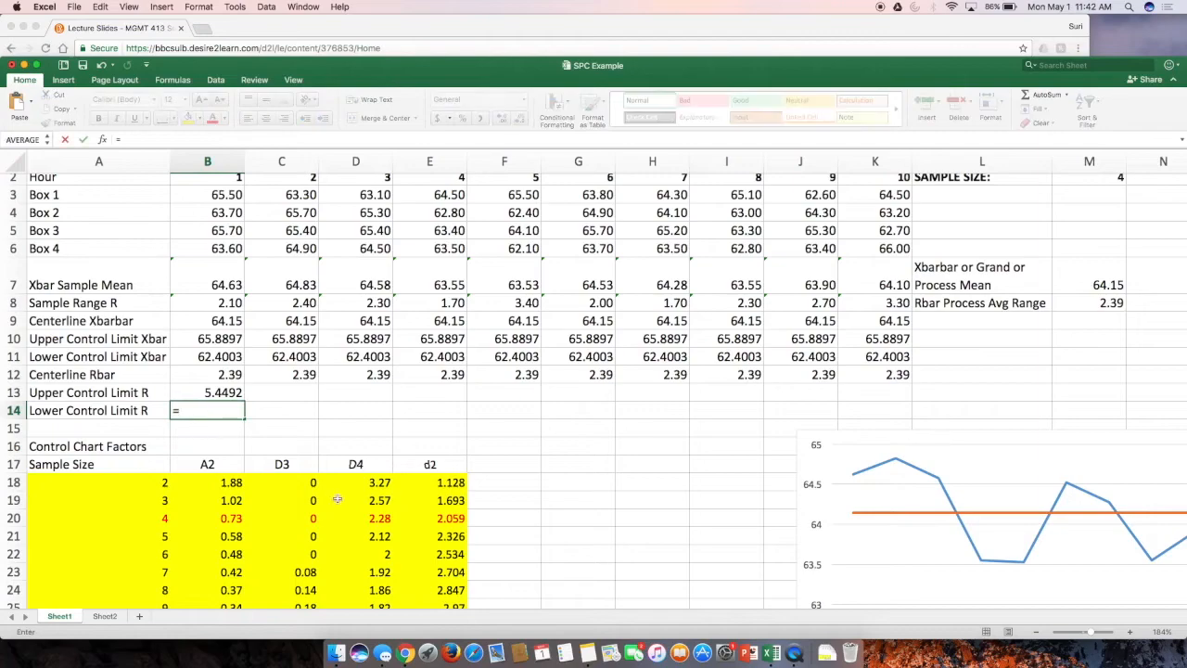
{"action": "left_click", "coordinate": [310, 520]}
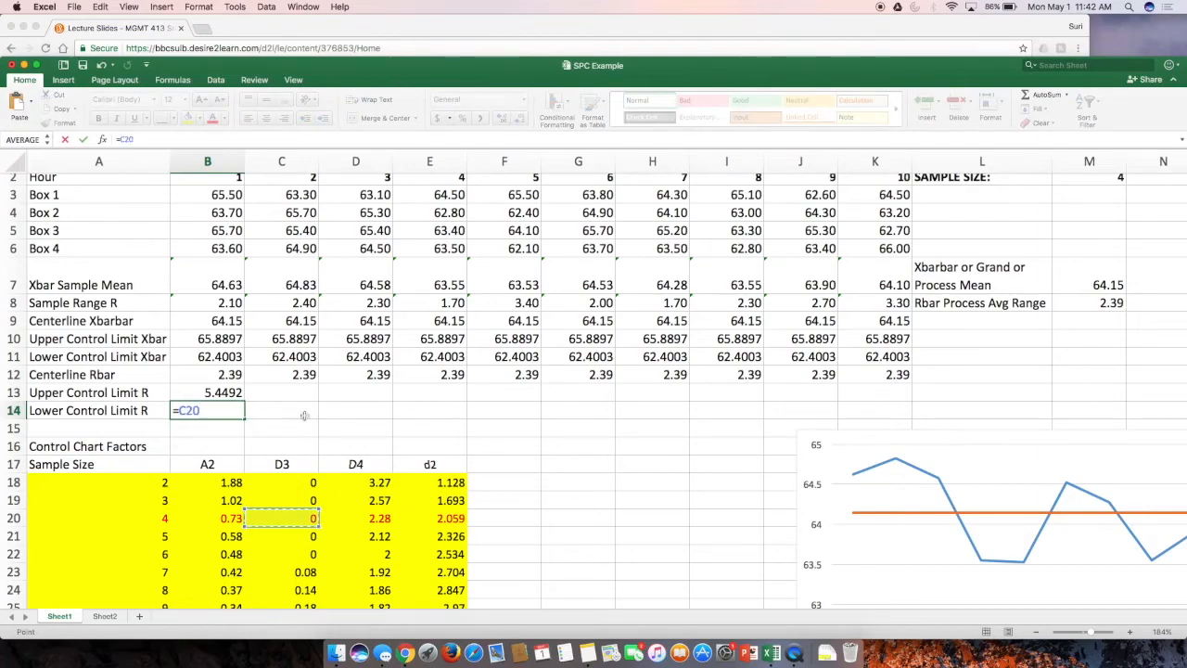
{"action": "left_click", "coordinate": [1109, 303]}
{"action": "left_click", "coordinate": [179, 410]}
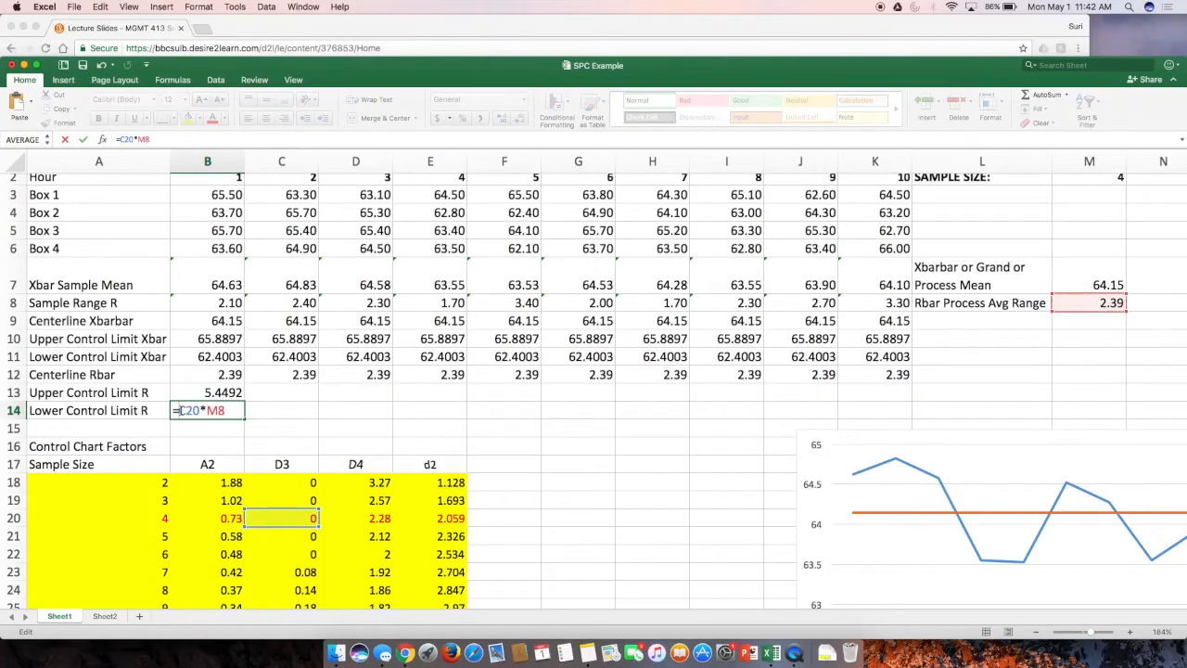
{"action": "type", "text": "$C20*$"}
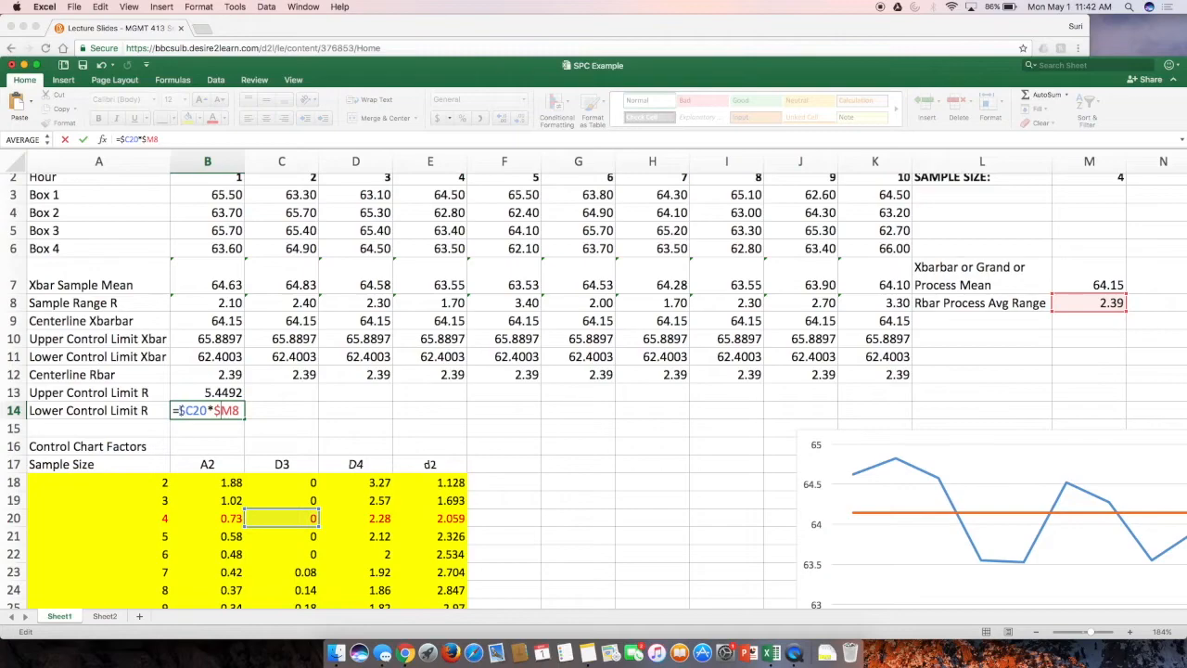
{"action": "key", "text": "Return"}
Step: Copy the upper and lower control limits for R from B13:B14 across to column K
{"action": "left_click", "coordinate": [234, 393]}
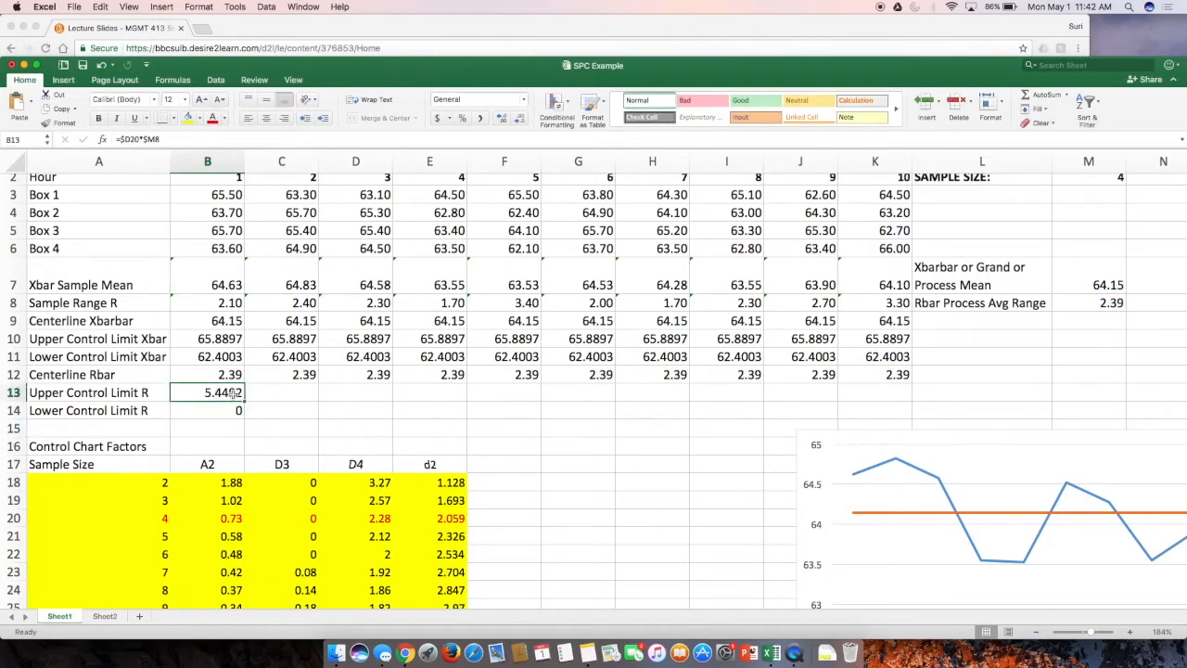
{"action": "mouse_move", "coordinate": [234, 393]}
{"action": "left_mouse_down"}
{"action": "mouse_move", "coordinate": [233, 410]}
{"action": "mouse_move", "coordinate": [248, 418]}
{"action": "mouse_move", "coordinate": [233, 399]}
{"action": "mouse_move", "coordinate": [232, 410]}
{"action": "mouse_move", "coordinate": [389, 417]}
{"action": "mouse_move", "coordinate": [885, 404]}
{"action": "left_mouse_up"}
{"action": "double_click", "coordinate": [233, 410]}
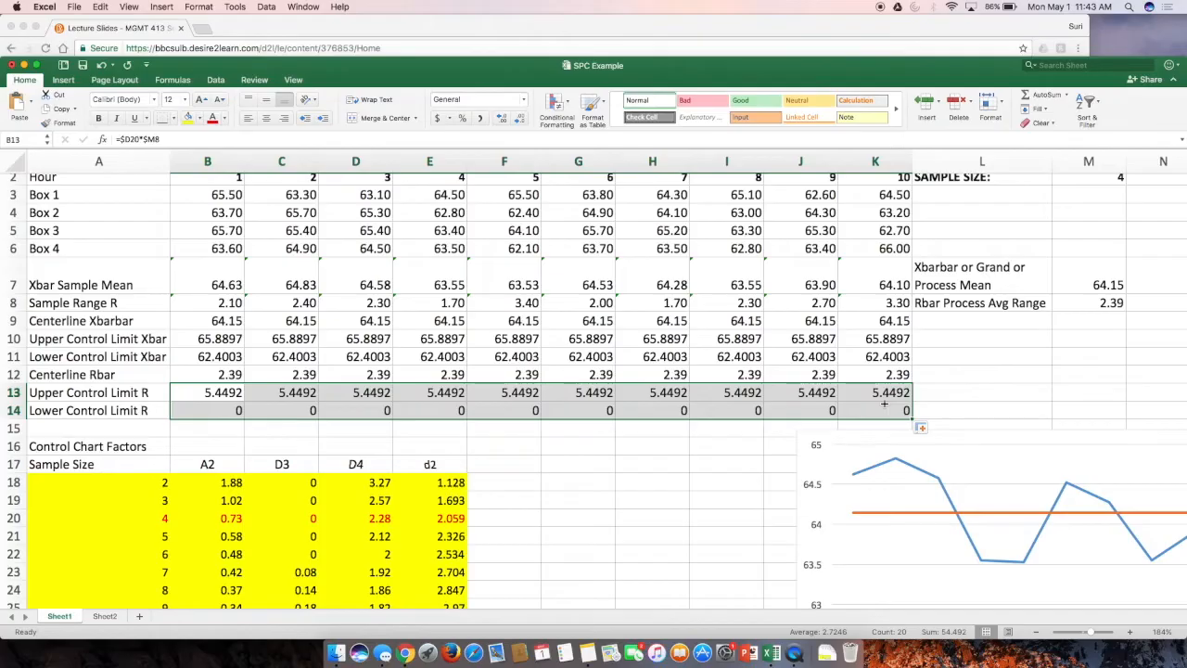
Step: Add an Upper Control Limit Xbar series to the Xbar chart, named from A10 with Y values from B10:K10
{"action": "left_click", "coordinate": [962, 456]}
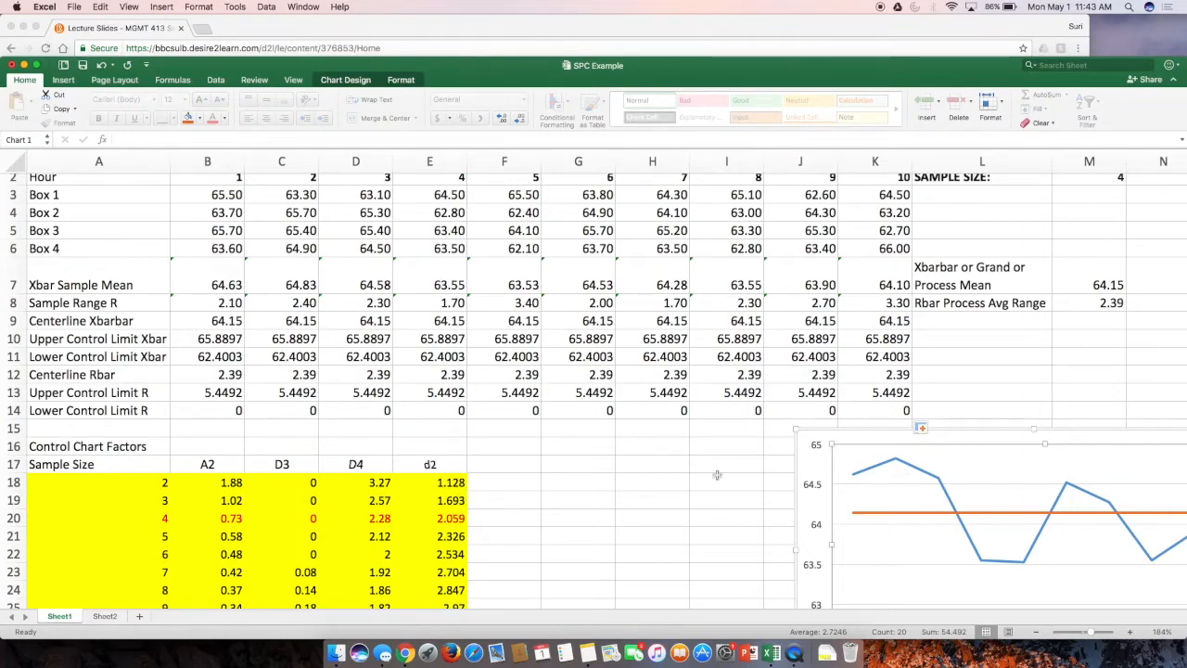
{"action": "left_click", "coordinate": [729, 552]}
{"action": "key", "text": "Down"}
{"action": "key", "text": "Down"}
{"action": "key", "text": "Down"}
{"action": "key", "text": "Down"}
{"action": "key", "text": "Down"}
{"action": "key", "text": "Down"}
{"action": "key", "text": "Down"}
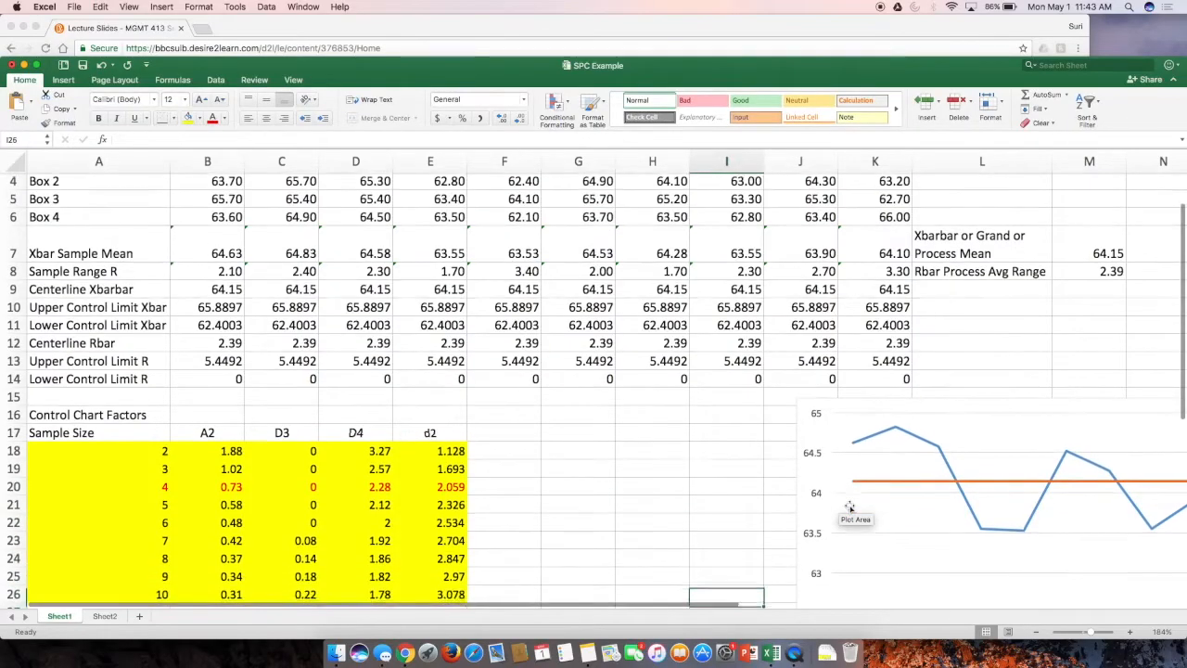
{"action": "key", "text": "Right"}
{"action": "key", "text": "Right"}
{"action": "key", "text": "Right"}
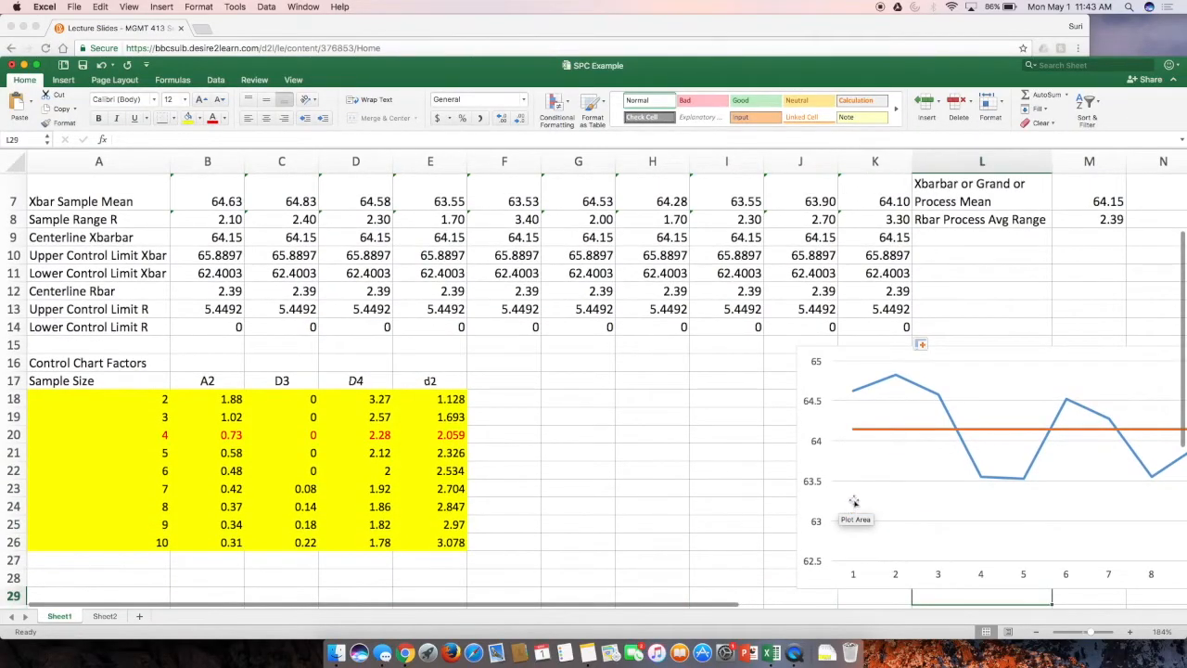
{"action": "right_click", "coordinate": [881, 459]}
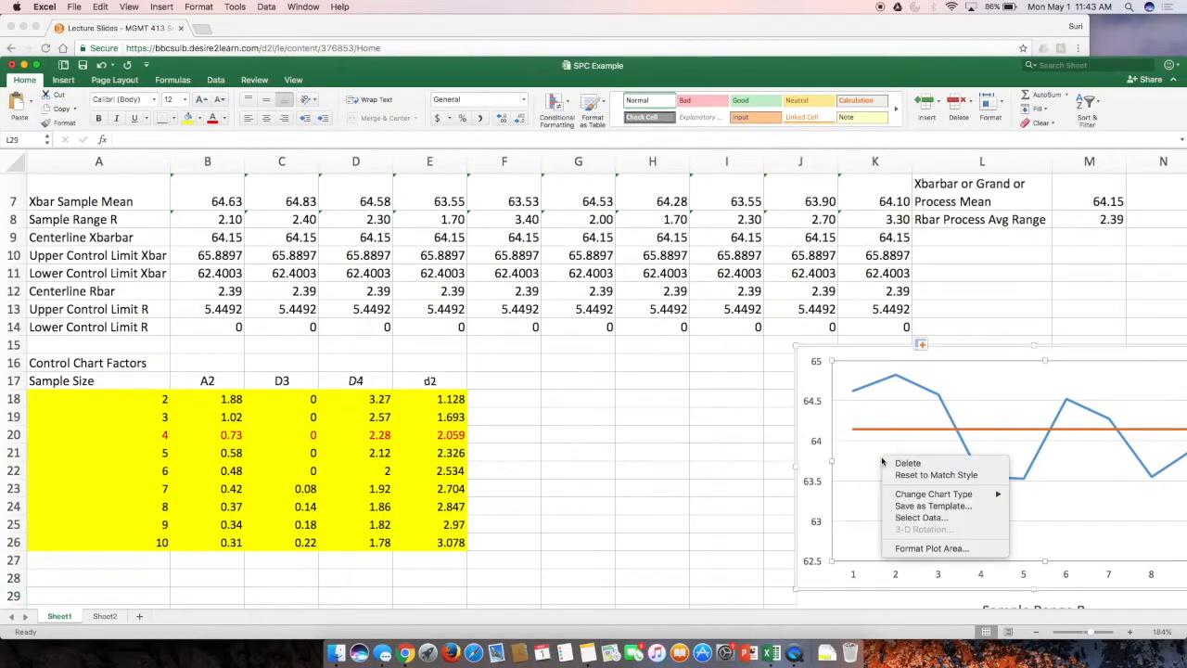
{"action": "left_click", "coordinate": [921, 517]}
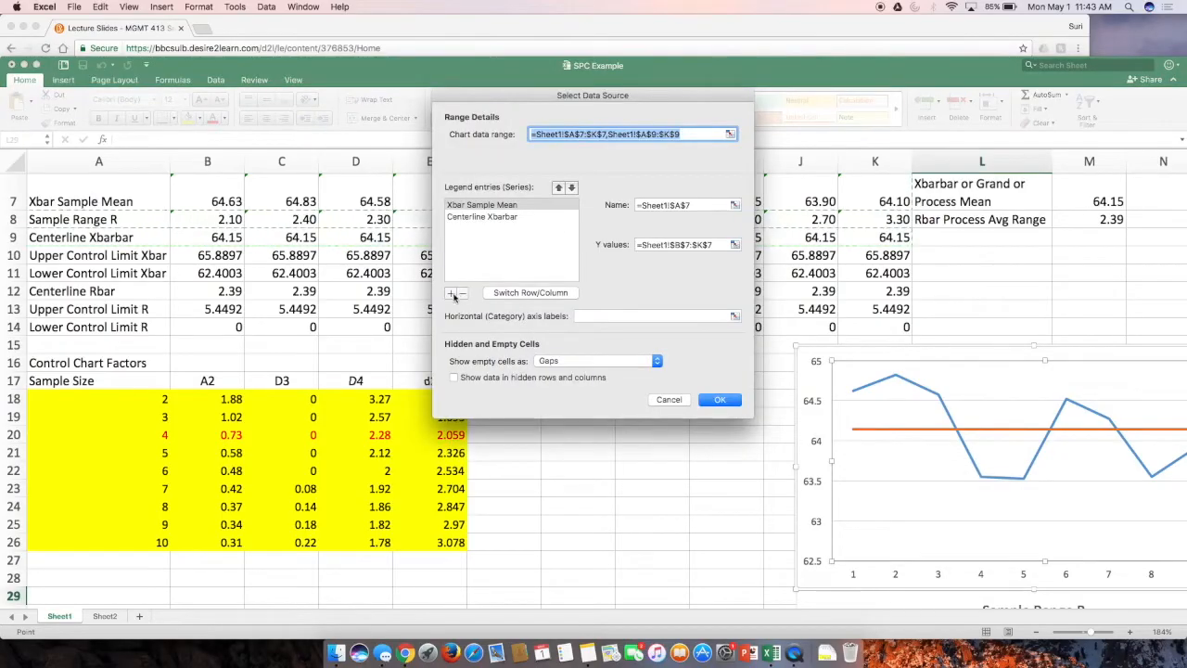
{"action": "left_click", "coordinate": [451, 293]}
{"action": "left_click", "coordinate": [645, 204]}
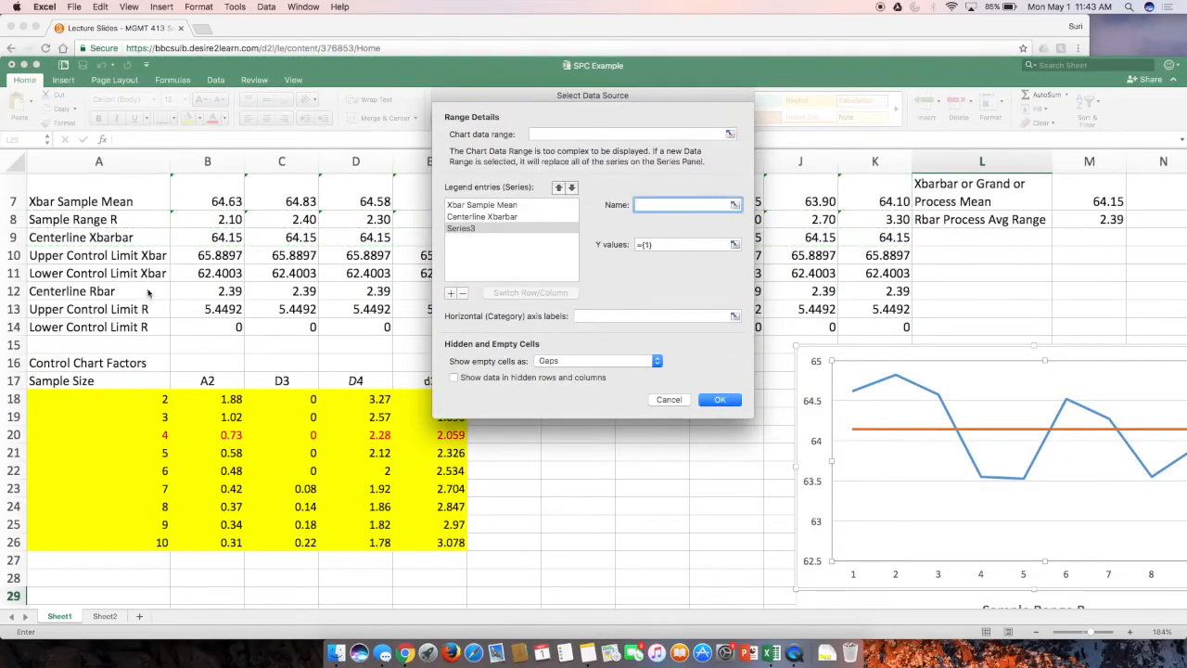
{"action": "left_click", "coordinate": [83, 259]}
{"action": "key", "text": "Tab"}
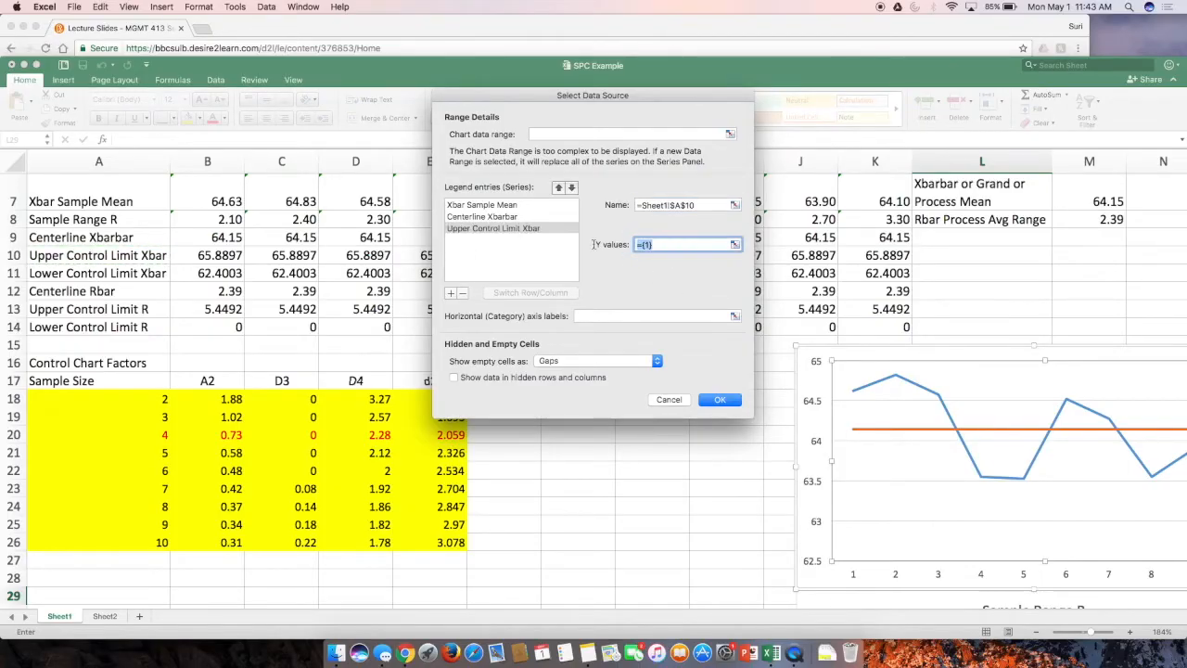
{"action": "left_click_drag", "start_coordinate": [213, 256], "coordinate": [854, 253]}
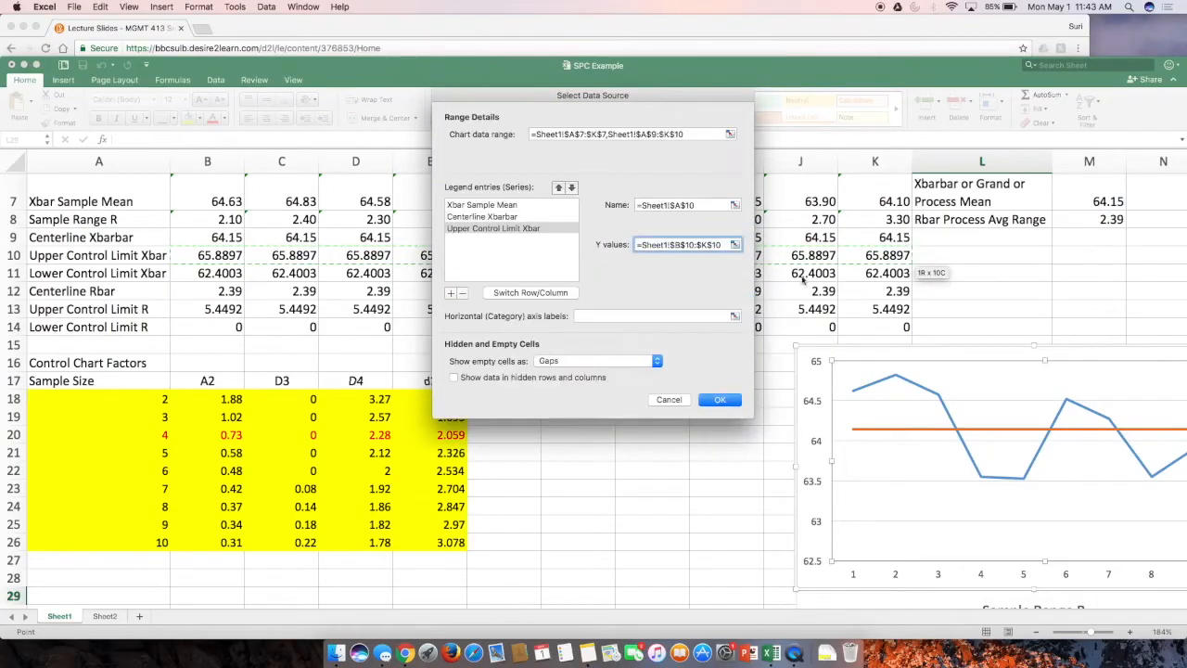
Step: Add a Lower Control Limit Xbar series named from A11 with Y values B11:K11, and apply the chart data changes
{"action": "left_click", "coordinate": [452, 293]}
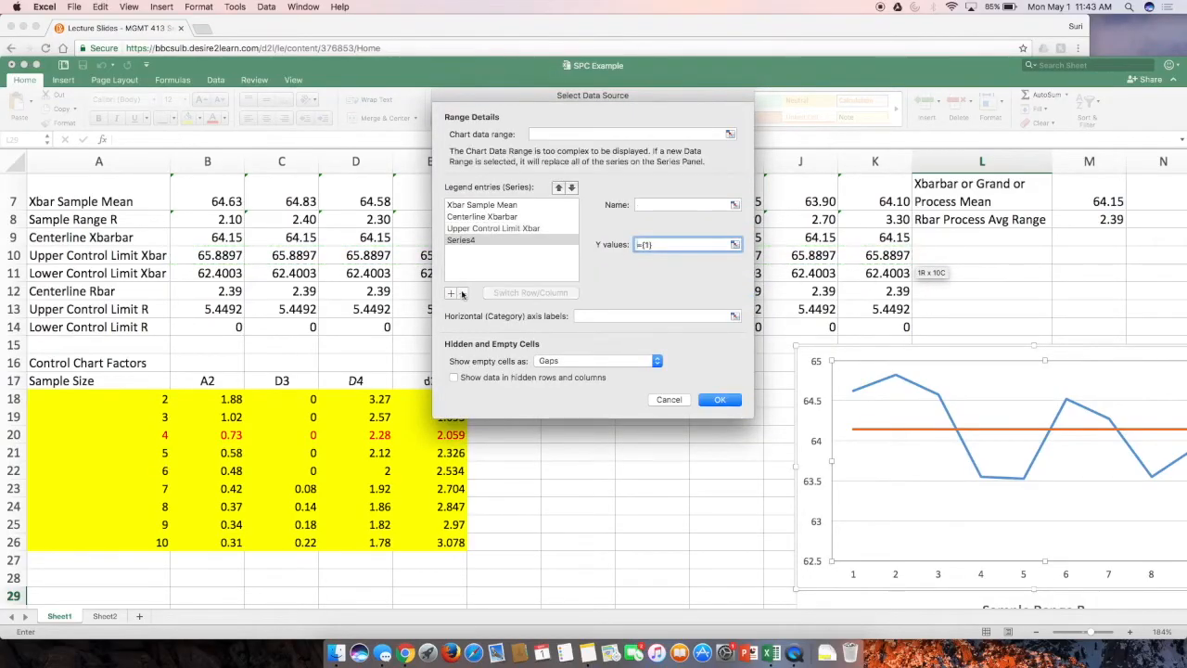
{"action": "left_click", "coordinate": [657, 205]}
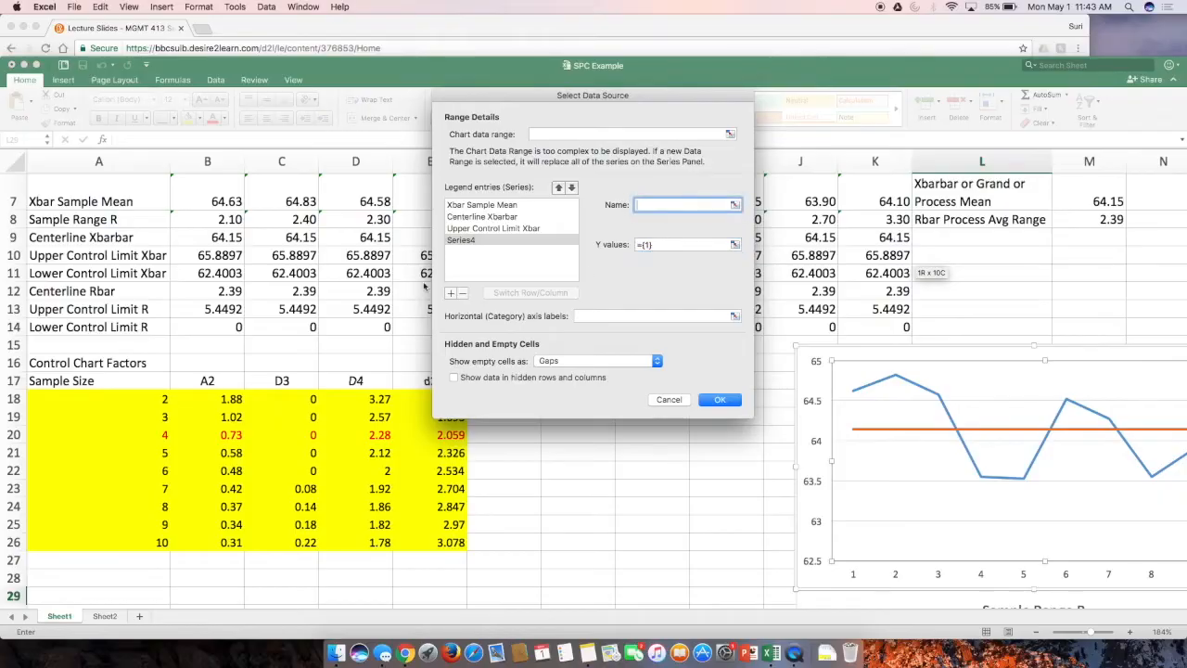
{"action": "left_click", "coordinate": [109, 274]}
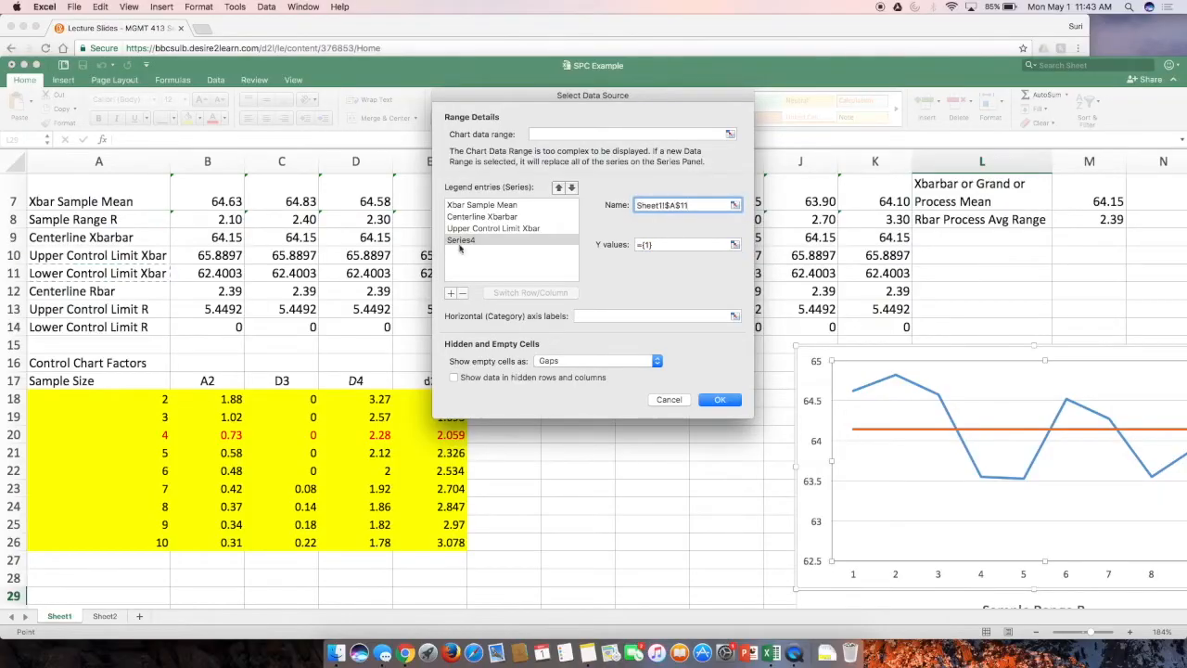
{"action": "left_click", "coordinate": [672, 245]}
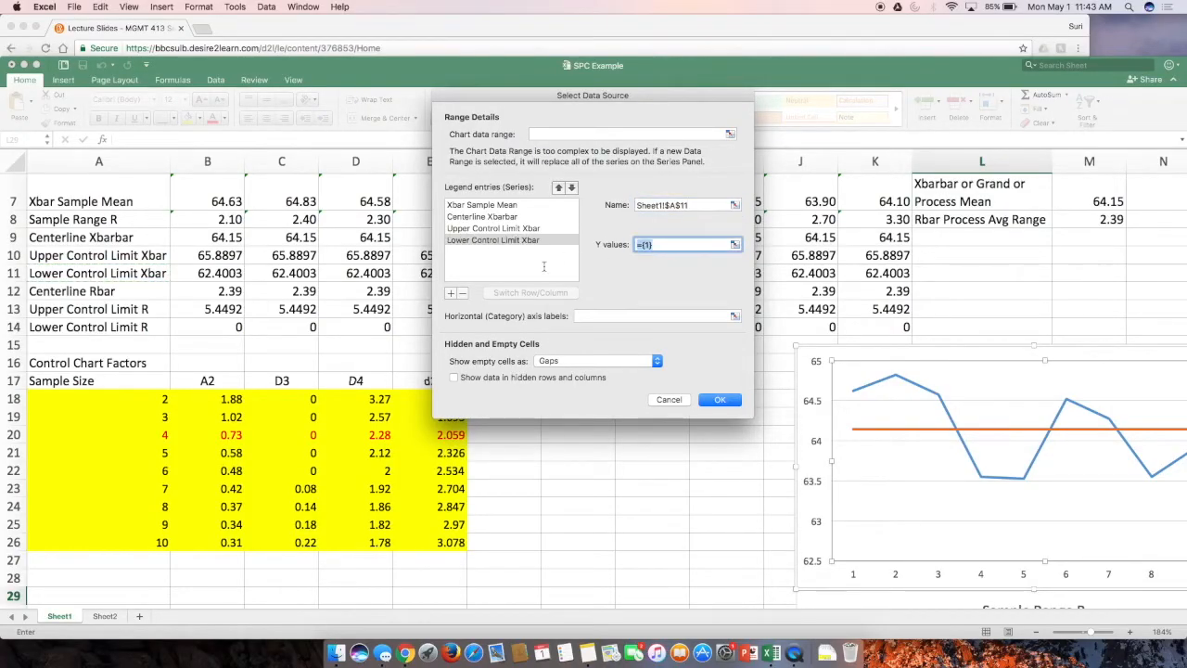
{"action": "left_click_drag", "start_coordinate": [202, 273], "coordinate": [880, 270]}
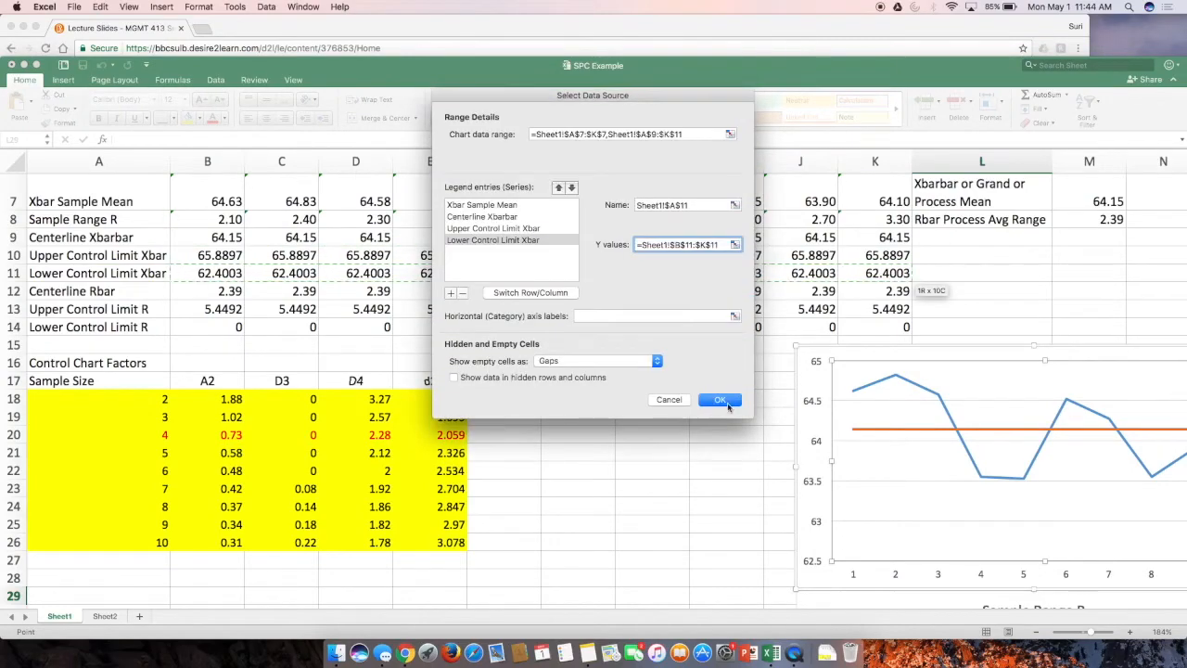
{"action": "left_click", "coordinate": [720, 400]}
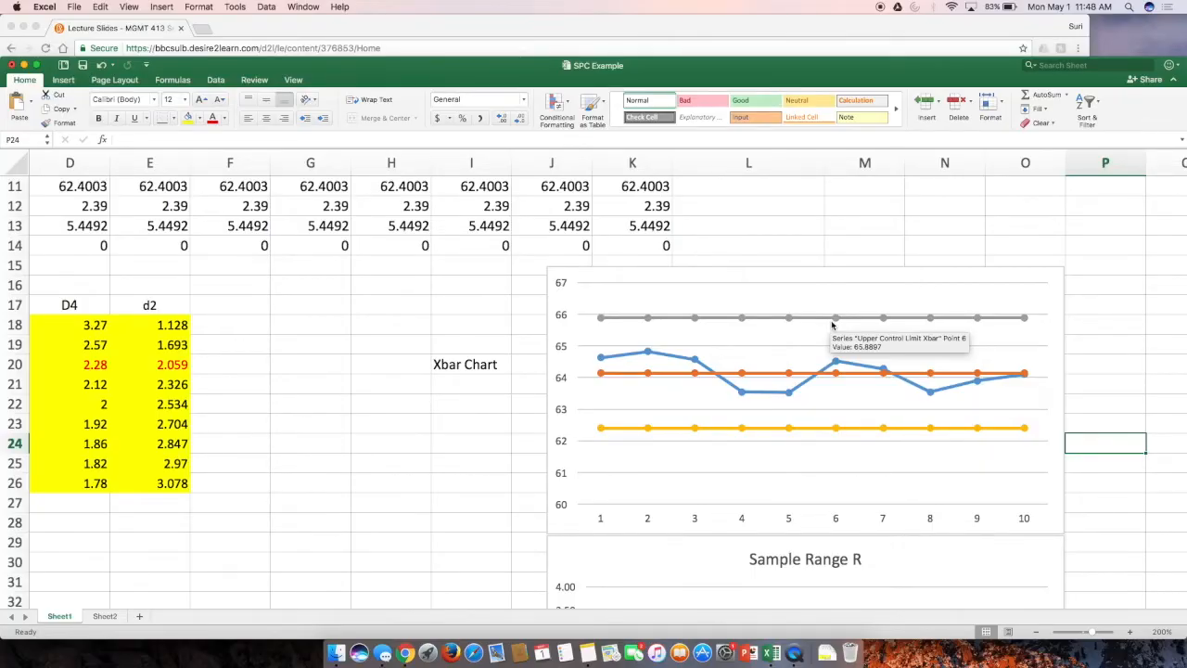
Step: Examine the sample means against the control limits in the Xbar chart and look over the Sample Range R chart below it
{"action": "left_click", "coordinate": [1073, 337]}
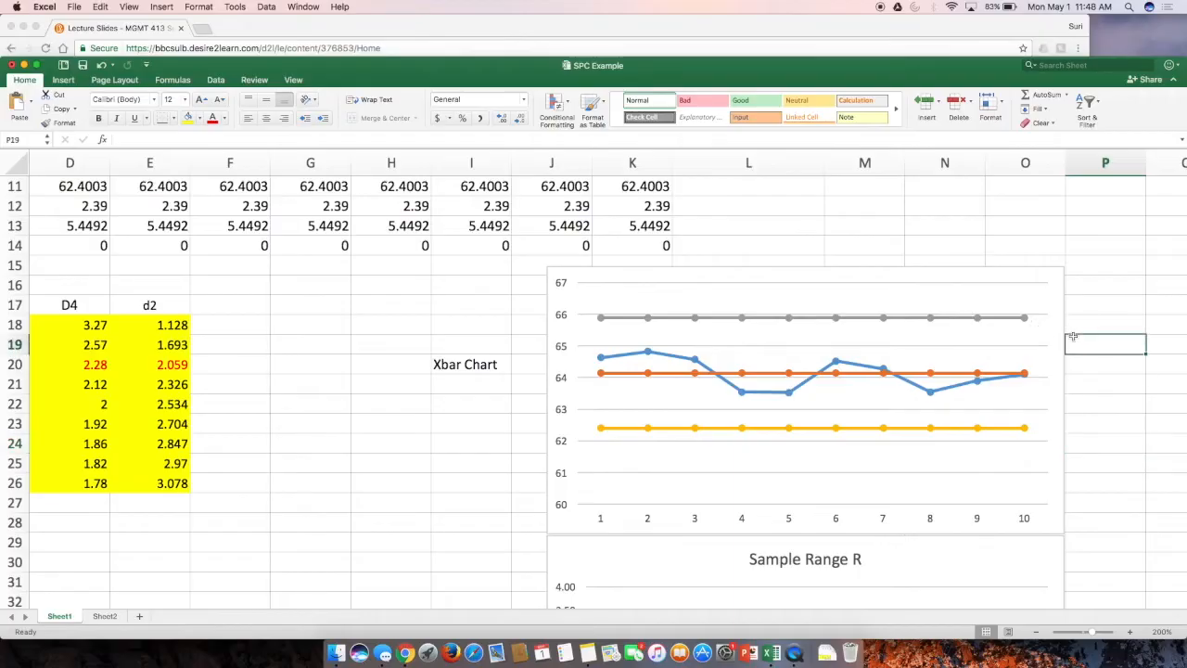
{"action": "key", "text": "Down"}
{"action": "key", "text": "Down"}
{"action": "key", "text": "Down"}
{"action": "key", "text": "Down"}
{"action": "key", "text": "Down"}
{"action": "key", "text": "Down"}
{"action": "key", "text": "Down"}
{"action": "key", "text": "Down"}
{"action": "key", "text": "Down"}
{"action": "key", "text": "Down"}
{"action": "key", "text": "Down"}
{"action": "key", "text": "Down"}
{"action": "key", "text": "Down"}
{"action": "key", "text": "Down"}
{"action": "key", "text": "Down"}
{"action": "key", "text": "Down"}
{"action": "key", "text": "Down"}
{"action": "key", "text": "Down"}
{"action": "key", "text": "Down"}
{"action": "key", "text": "Down"}
{"action": "key", "text": "Down"}
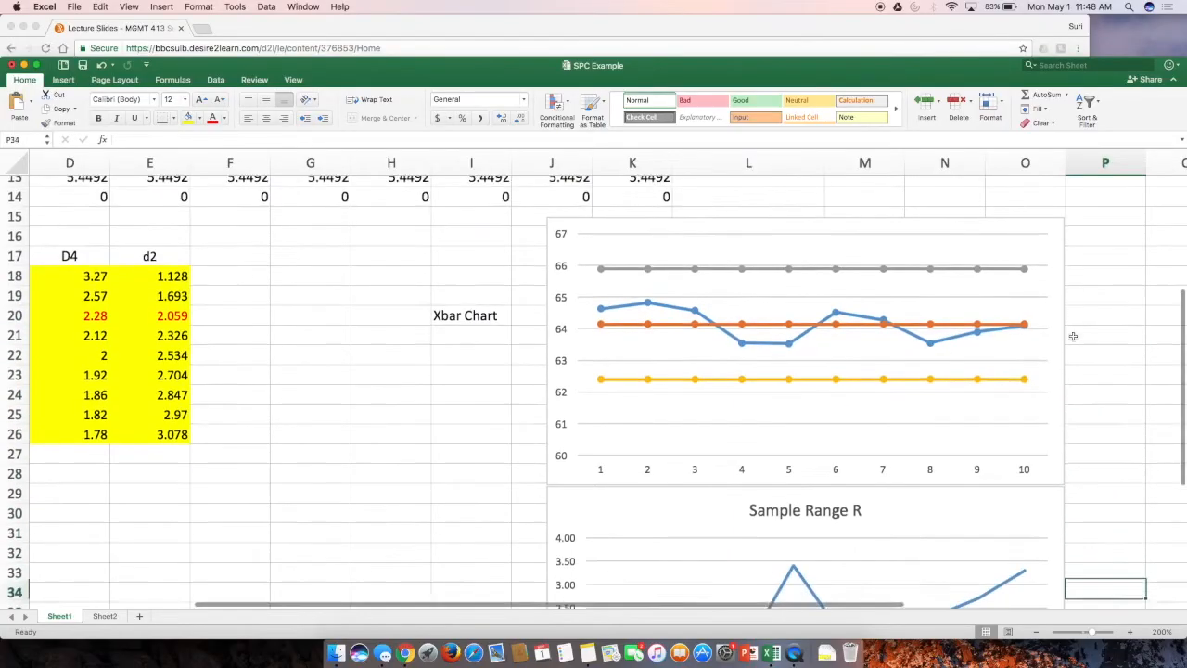
{"action": "key", "text": "Up"}
{"action": "key", "text": "Up"}
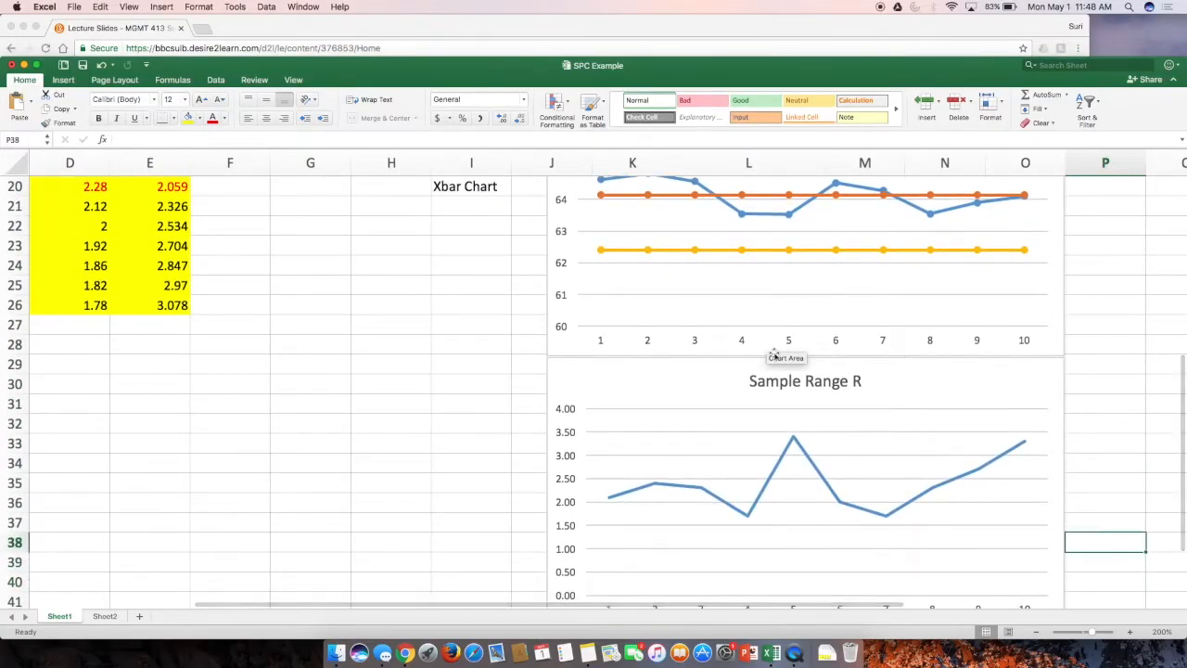
{"action": "left_click", "coordinate": [1113, 349]}
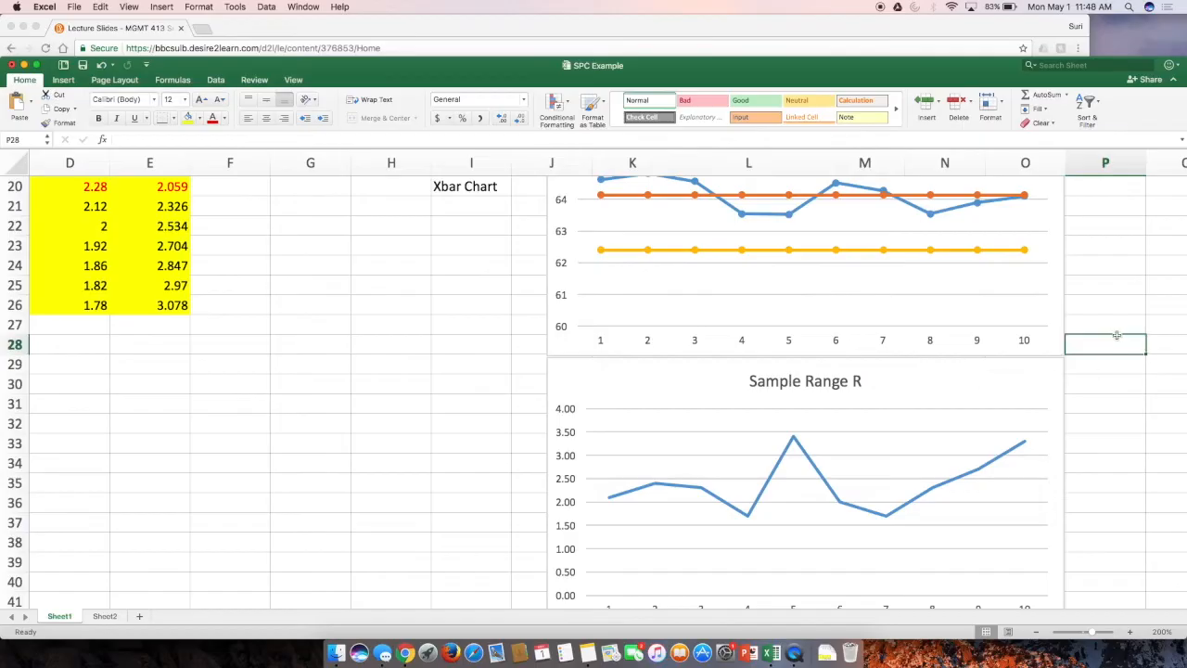
{"action": "left_click", "coordinate": [821, 389]}
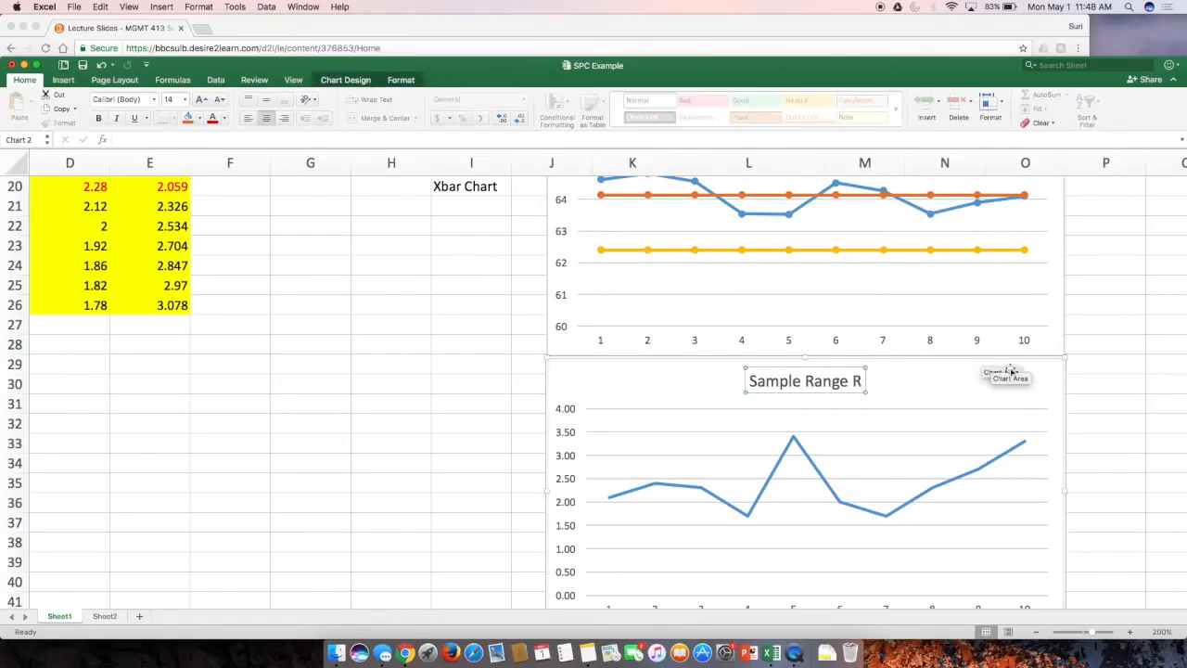
{"action": "left_click", "coordinate": [1097, 380]}
{"action": "scroll", "coordinate": [1097, 379], "scroll_direction": "up", "scroll_amount": 6}
{"action": "scroll", "coordinate": [974, 344], "scroll_direction": "down", "scroll_amount": 6}
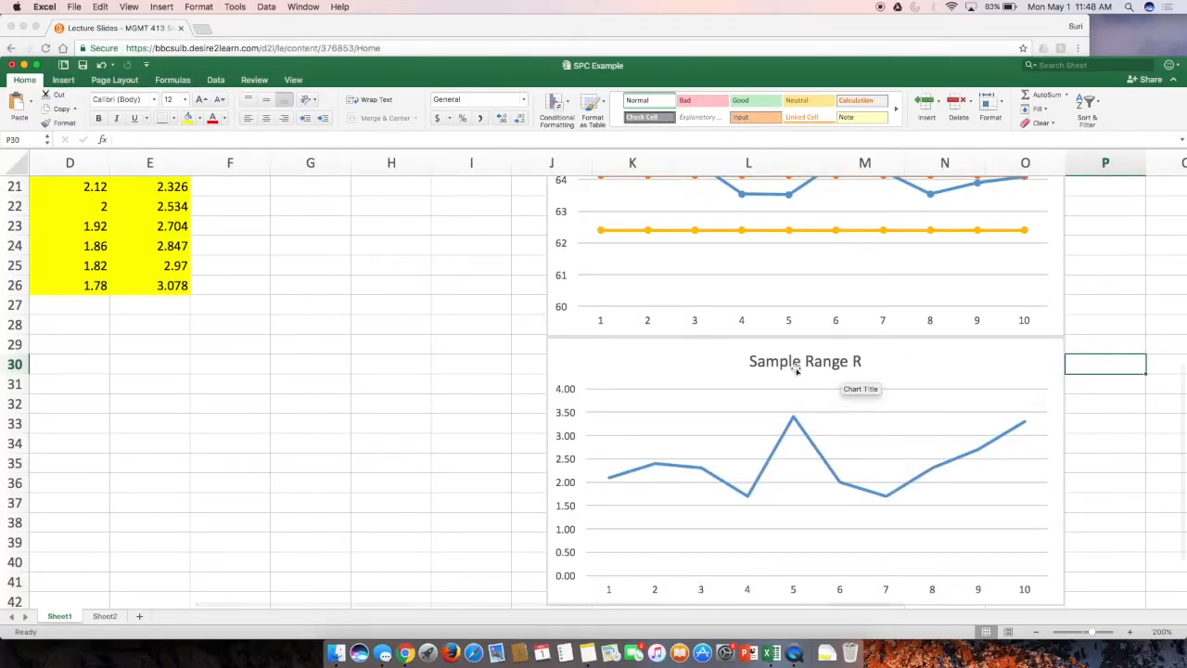
Step: Change the range chart's title to "Sample Range R Chart"
{"action": "mouse_move", "coordinate": [734, 494]}
{"action": "left_click", "coordinate": [840, 364]}
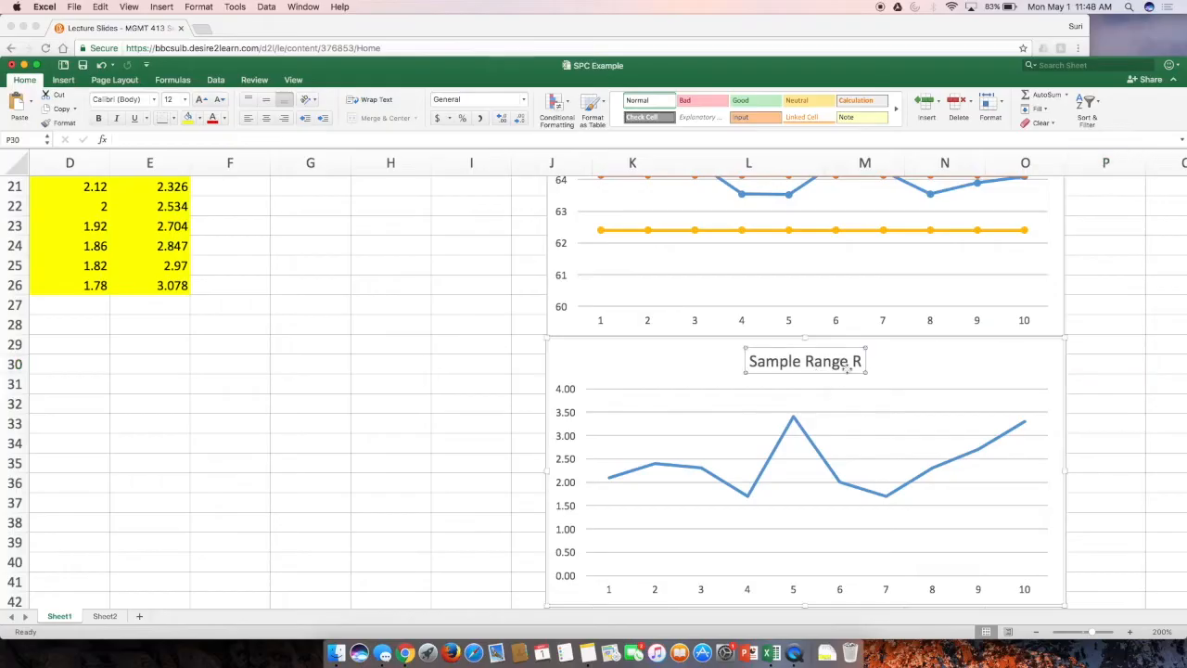
{"action": "left_click", "coordinate": [847, 362]}
{"action": "type", "text": "Chart"}
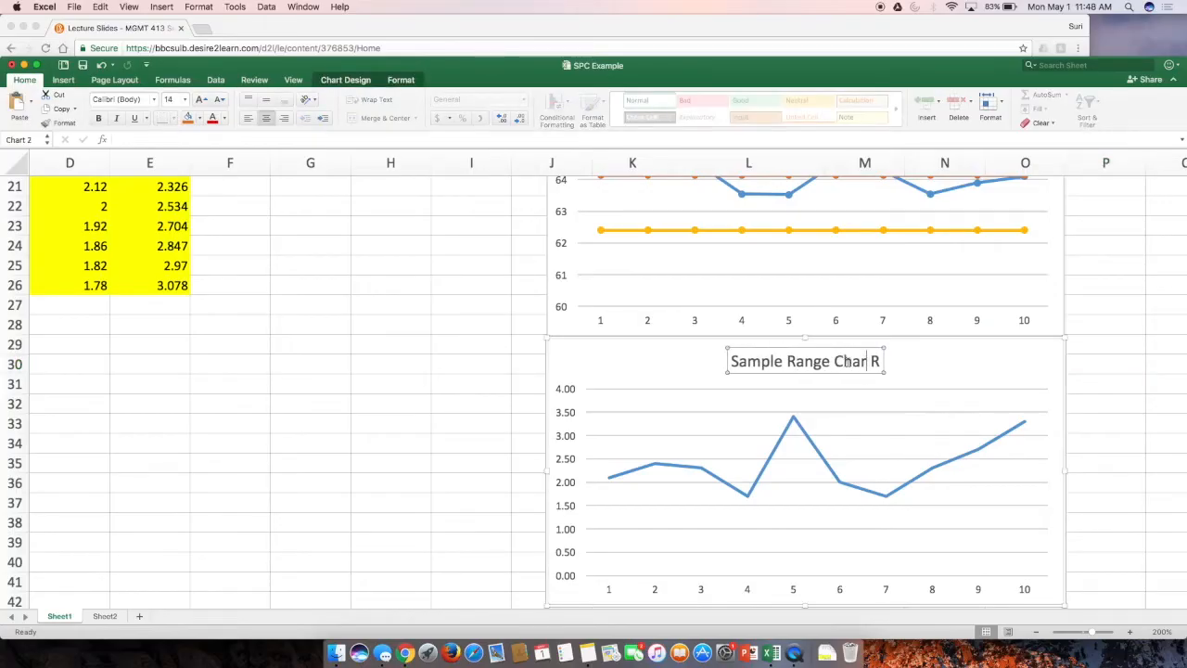
{"action": "left_click", "coordinate": [1141, 400]}
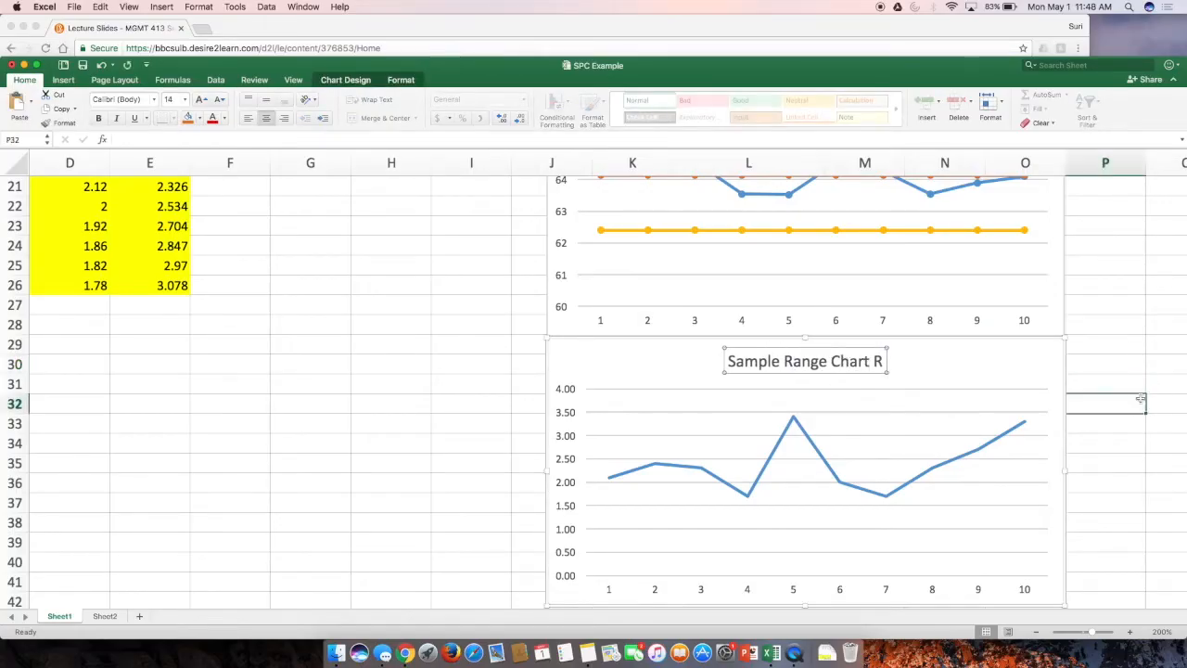
{"action": "left_click", "coordinate": [886, 361]}
{"action": "key", "text": "shift+Left"}
{"action": "key", "text": "shift+Left"}
{"action": "key", "text": "shift+Left"}
{"action": "key", "text": "shift+Left"}
{"action": "key", "text": "shift+Left"}
{"action": "key", "text": "shift+Left"}
{"action": "key", "text": "shift+Left"}
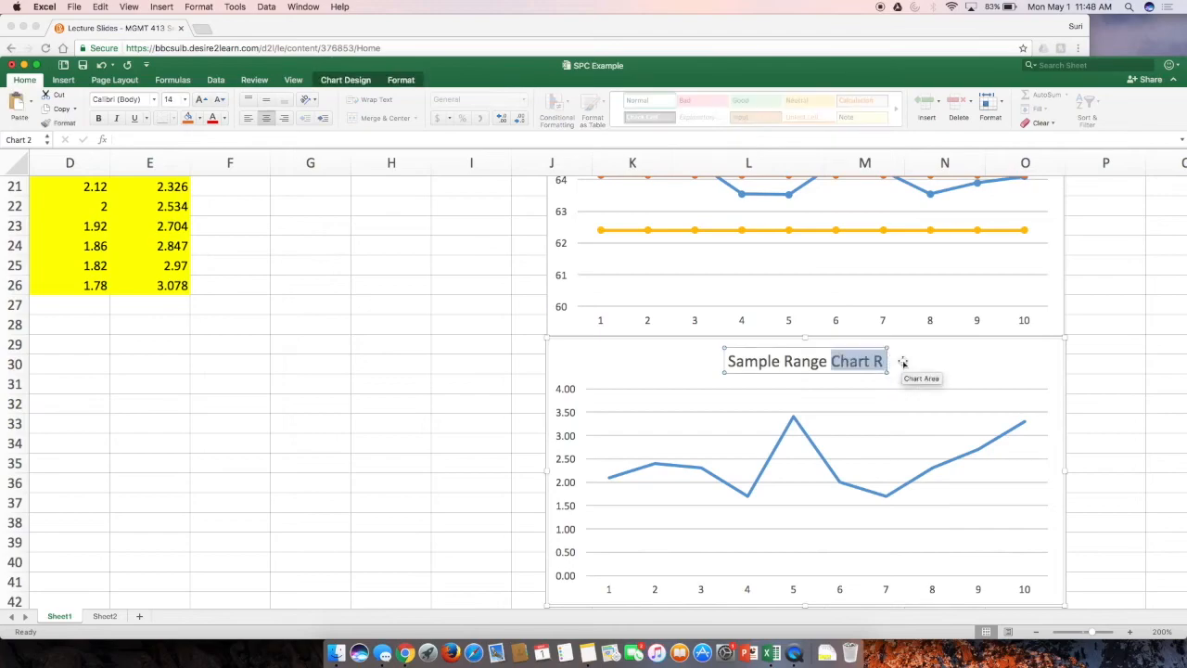
{"action": "type", "text": "Chart"}
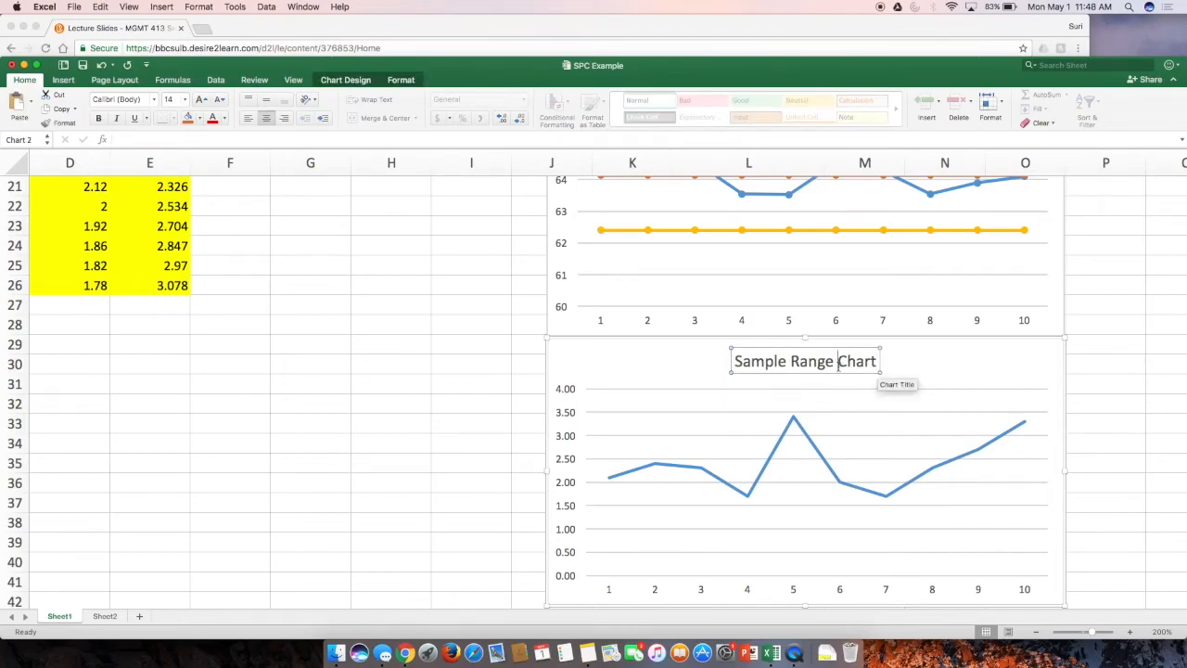
{"action": "type", "text": "R"}
{"action": "left_click", "coordinate": [1120, 400]}
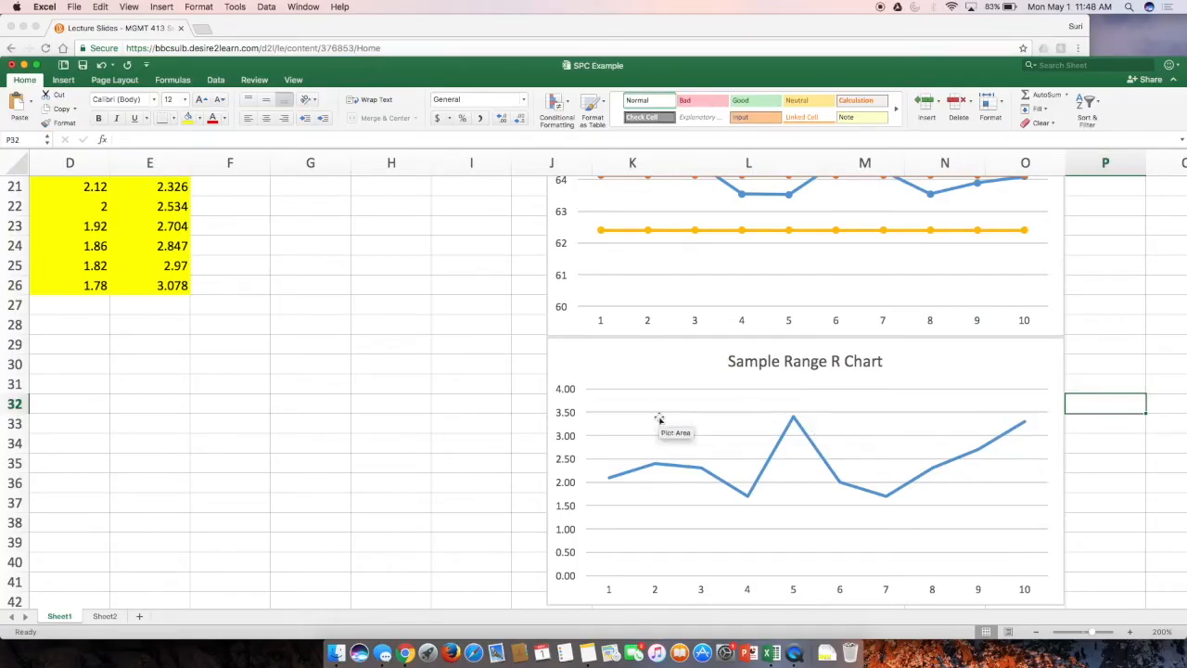
Step: Add a Centerline Rbar series to the Sample Range R chart, named from A12 with Y values from B12:K12
{"action": "right_click", "coordinate": [649, 376]}
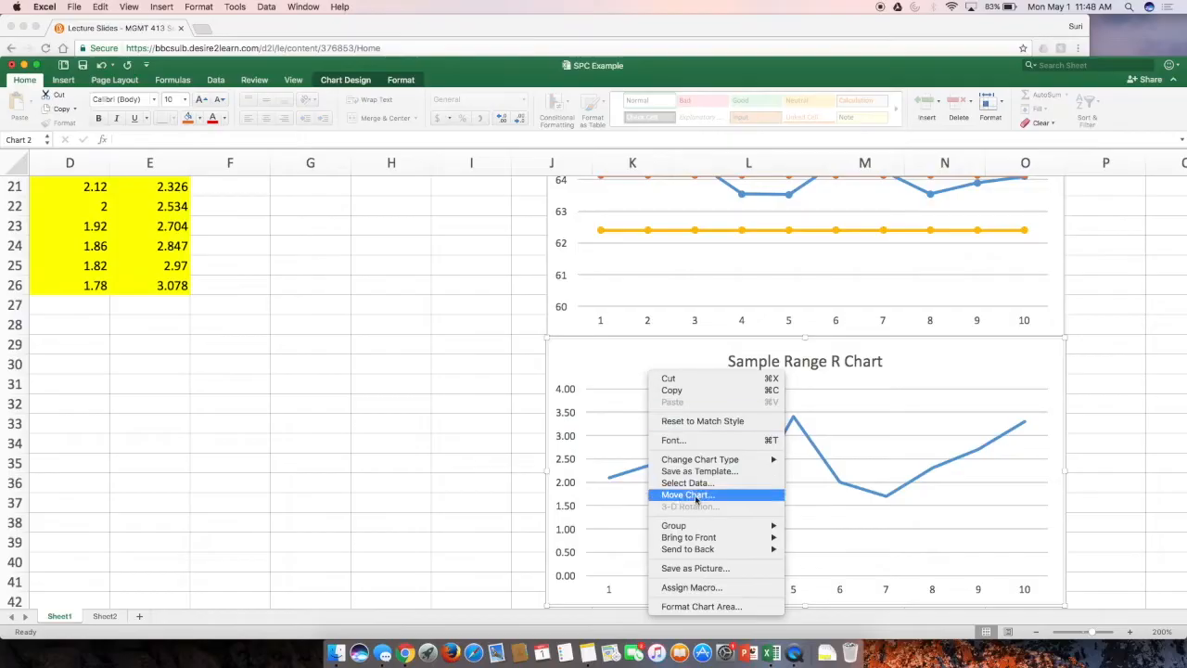
{"action": "left_click", "coordinate": [687, 483]}
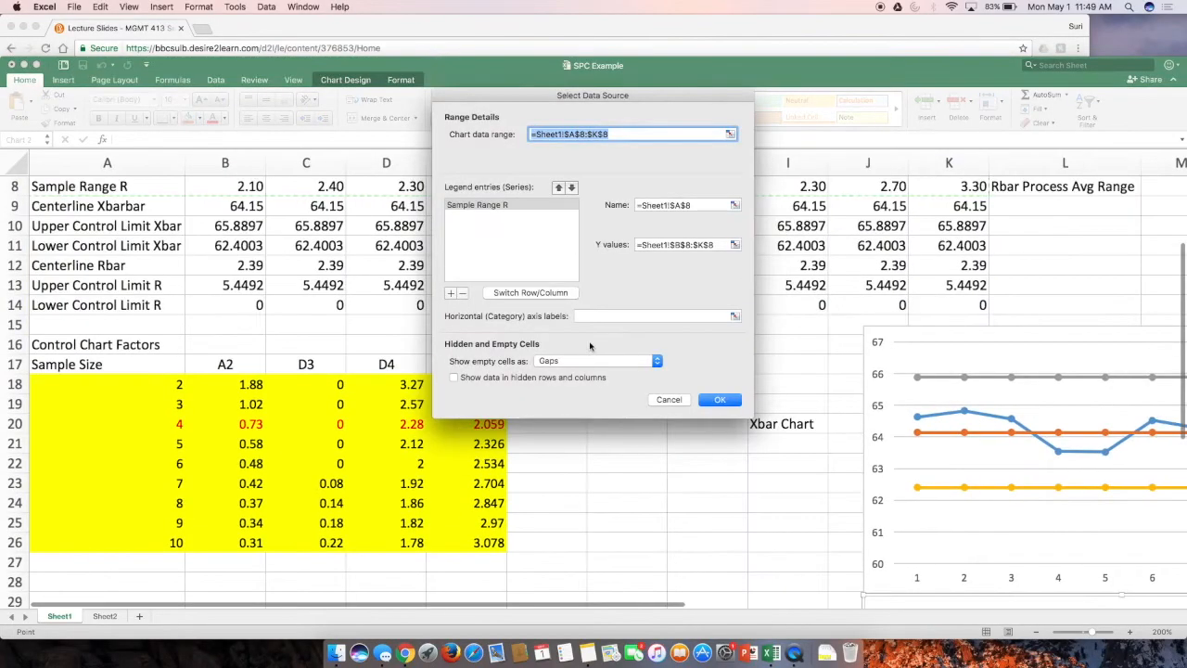
{"action": "left_click", "coordinate": [451, 294]}
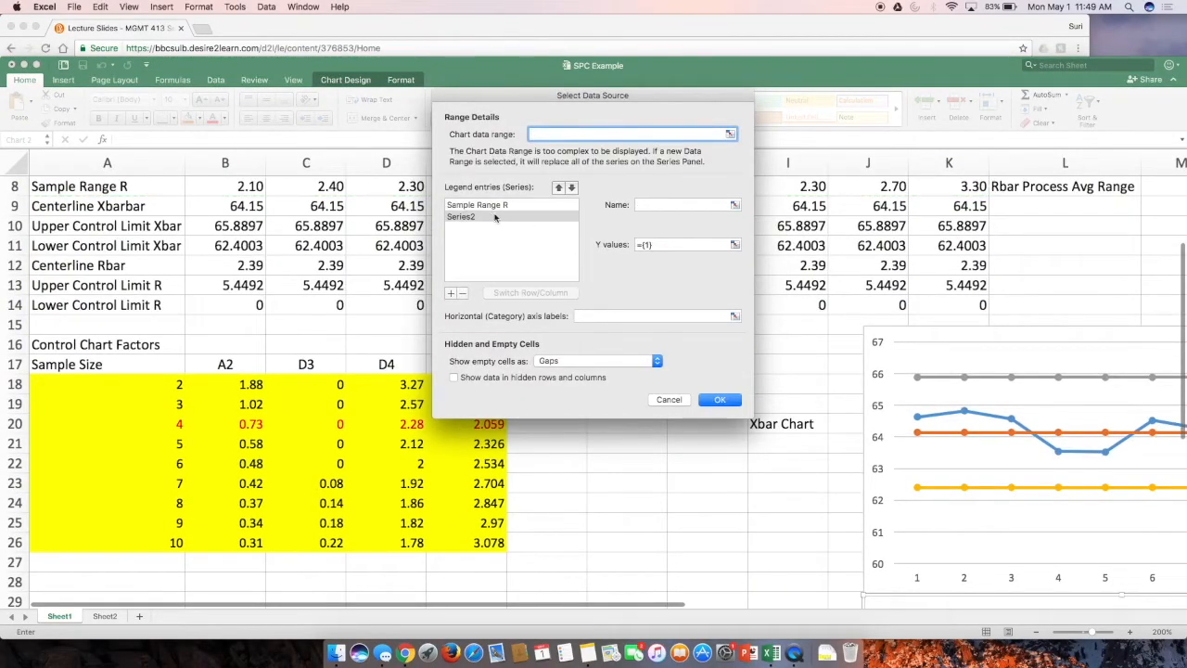
{"action": "left_click", "coordinate": [685, 205]}
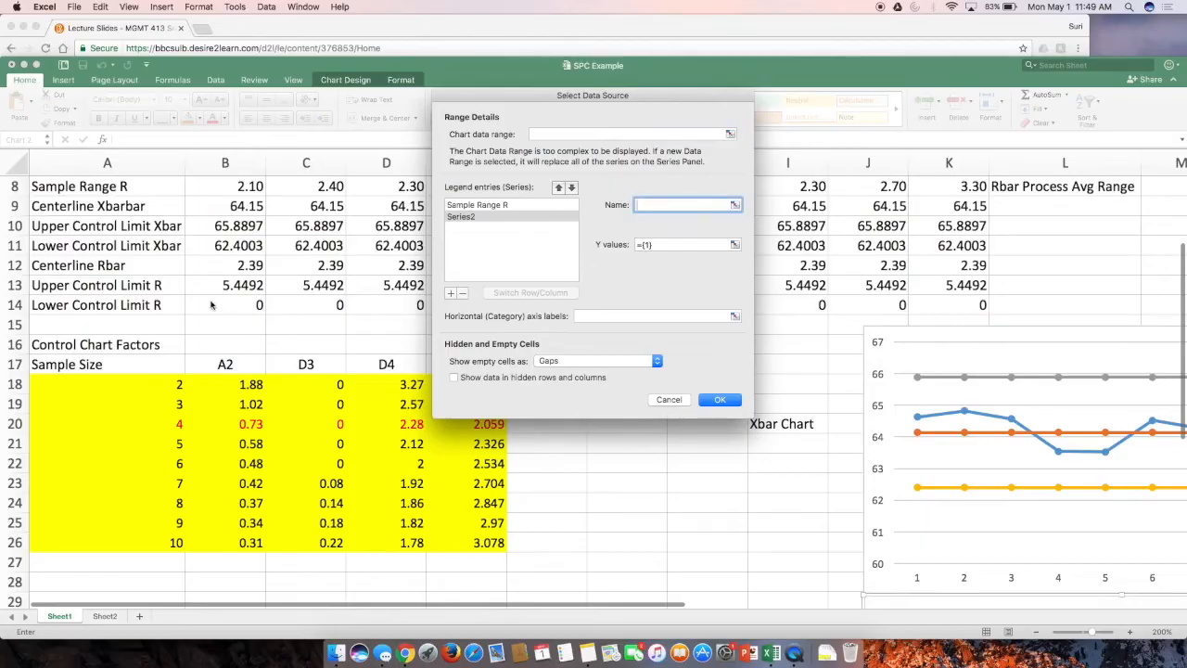
{"action": "left_click", "coordinate": [96, 269]}
{"action": "left_click", "coordinate": [660, 245]}
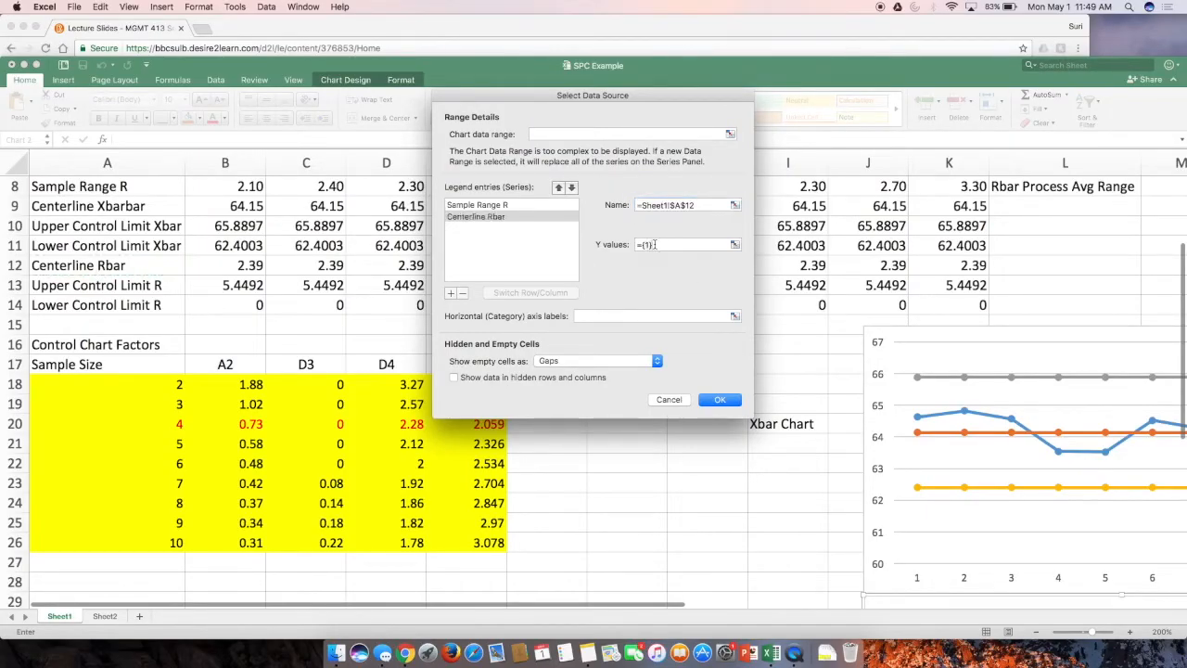
{"action": "left_click_drag", "start_coordinate": [232, 268], "coordinate": [971, 266]}
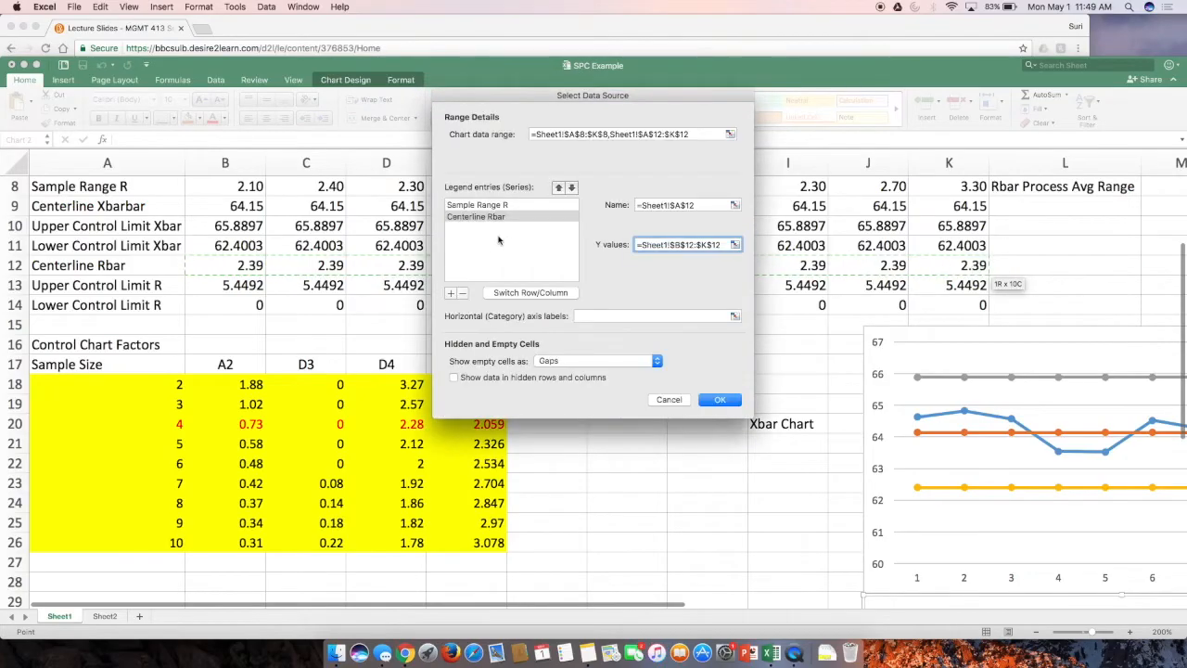
Step: Add an Upper Control Limit R series to the range chart, named from A13 with Y values from B13:K13
{"action": "left_click", "coordinate": [451, 292]}
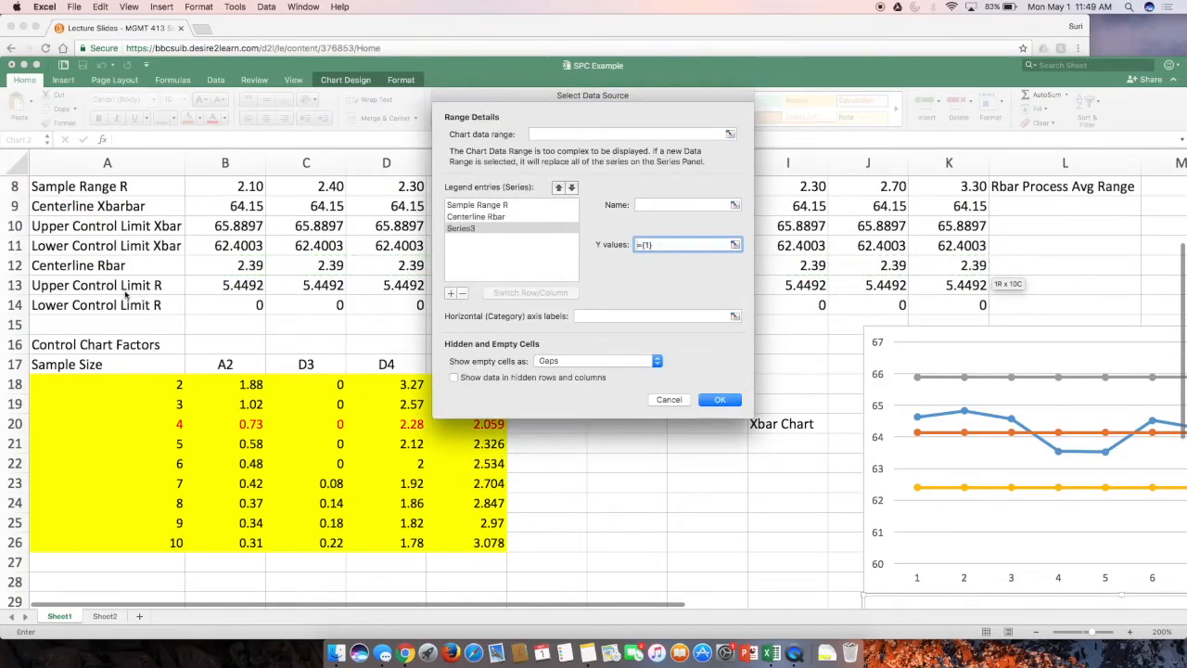
{"action": "left_click", "coordinate": [645, 205]}
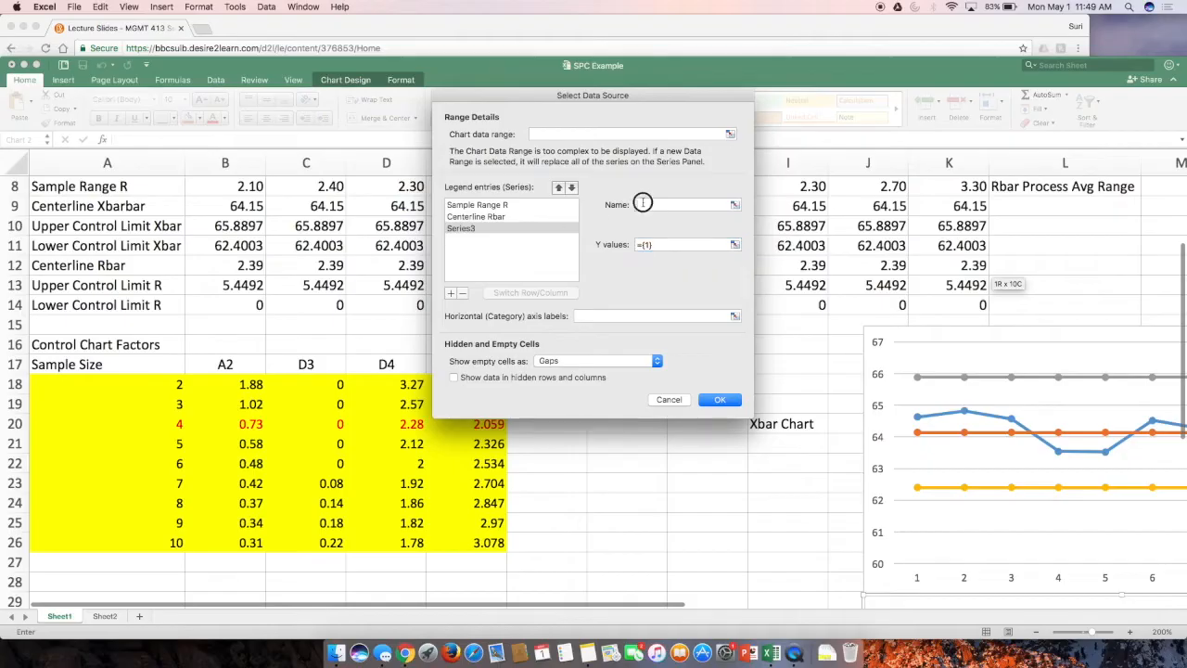
{"action": "left_click", "coordinate": [107, 288]}
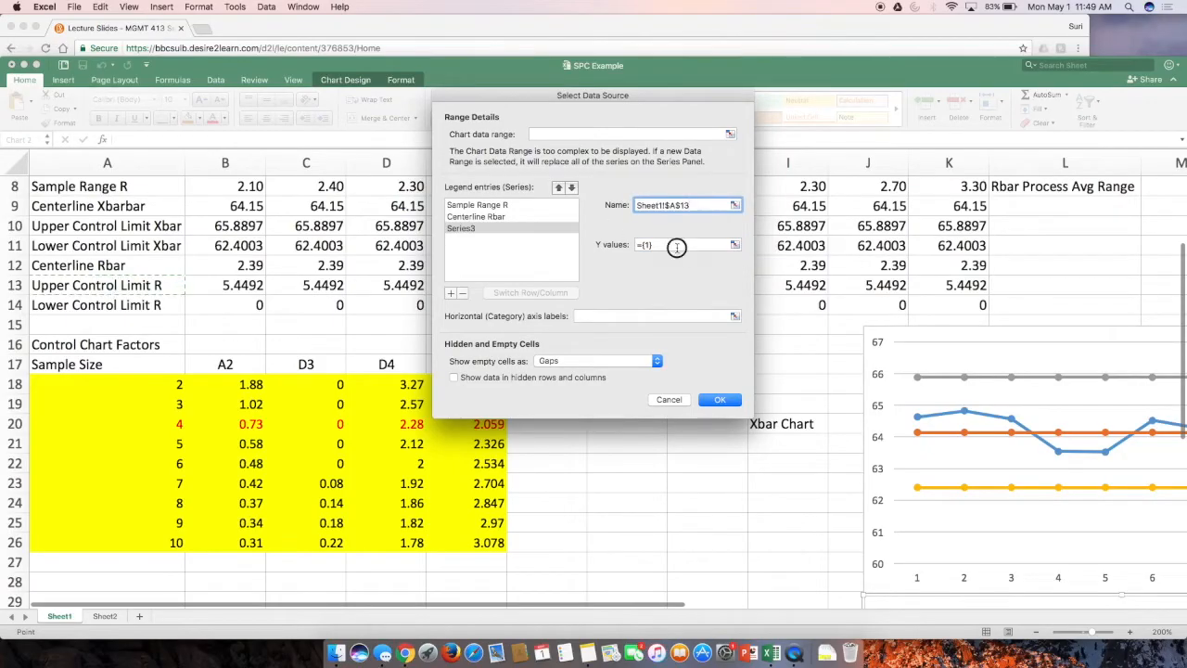
{"action": "left_click", "coordinate": [672, 245]}
{"action": "left_click_drag", "start_coordinate": [218, 288], "coordinate": [921, 293]}
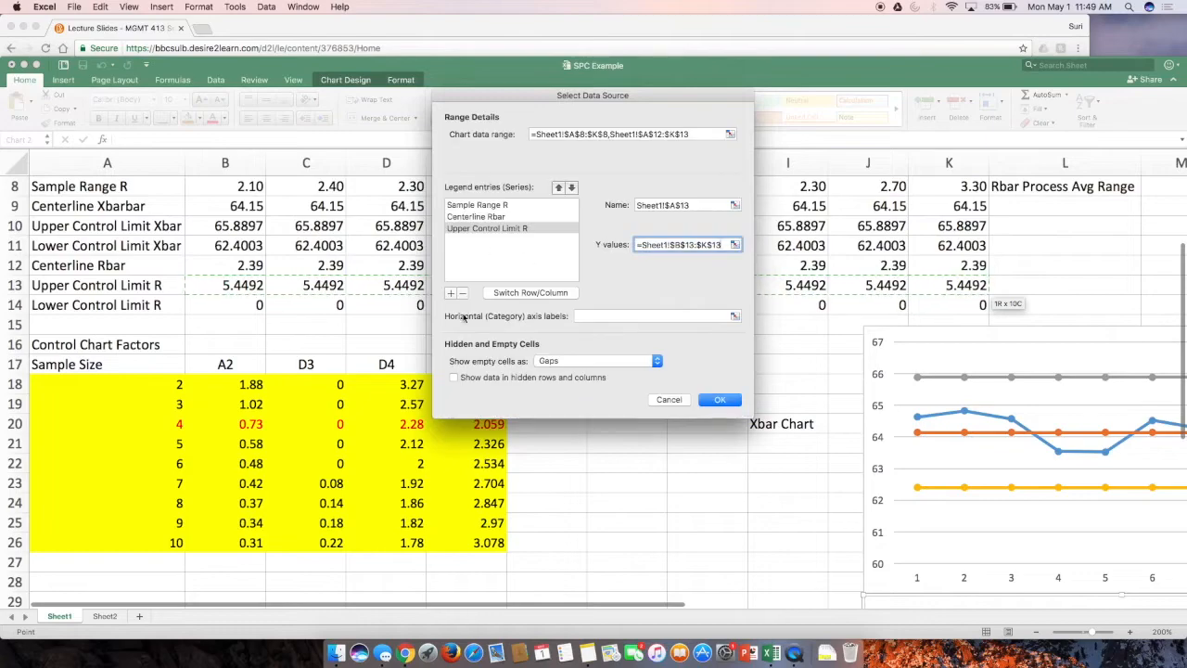
Step: Add a Lower Control Limit R series named from A14 with Y values B14:K14, and apply the chart data changes
{"action": "left_click", "coordinate": [449, 293]}
{"action": "left_click", "coordinate": [490, 243]}
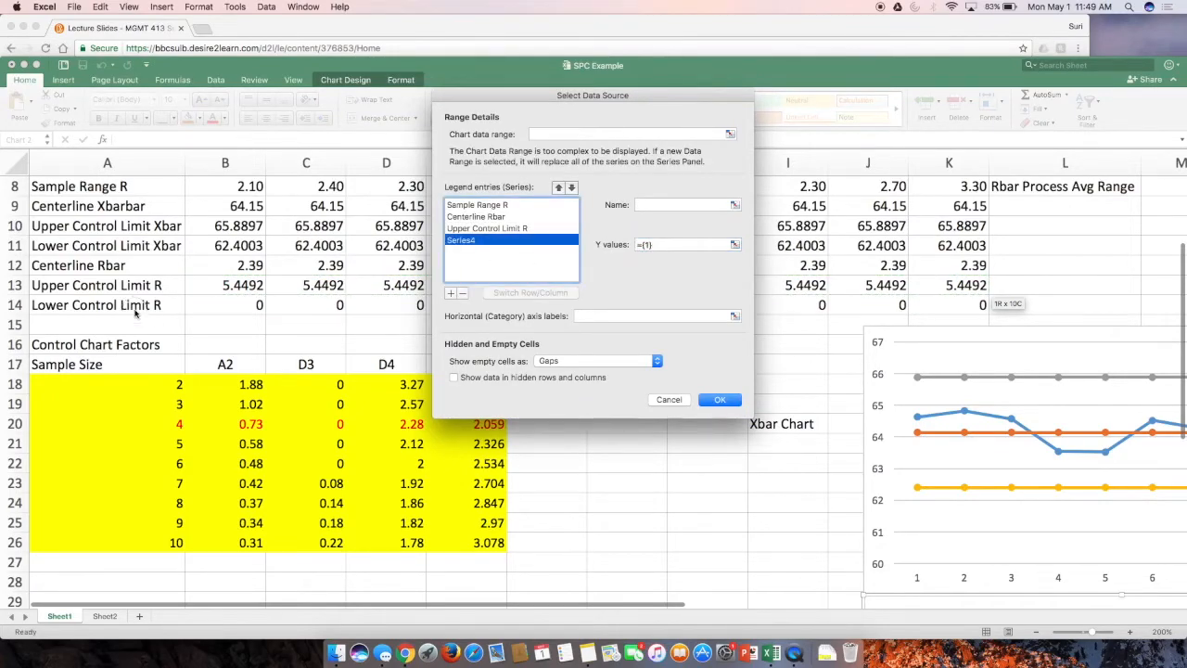
{"action": "left_click", "coordinate": [718, 204]}
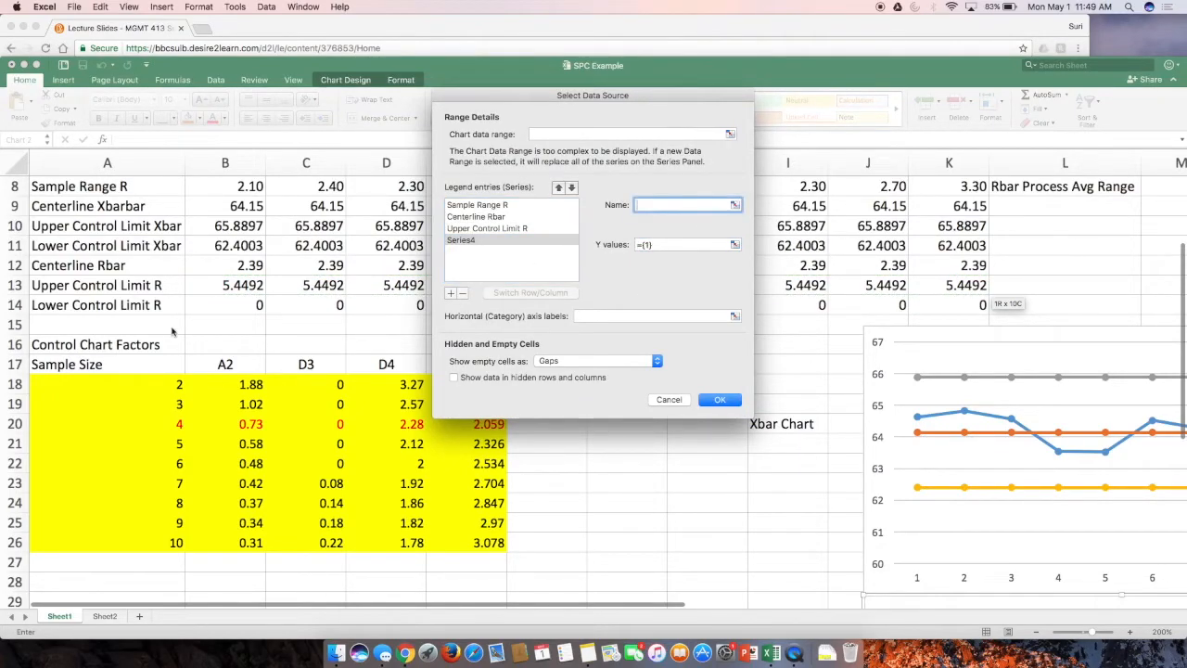
{"action": "left_click", "coordinate": [137, 310]}
{"action": "key", "text": "Tab"}
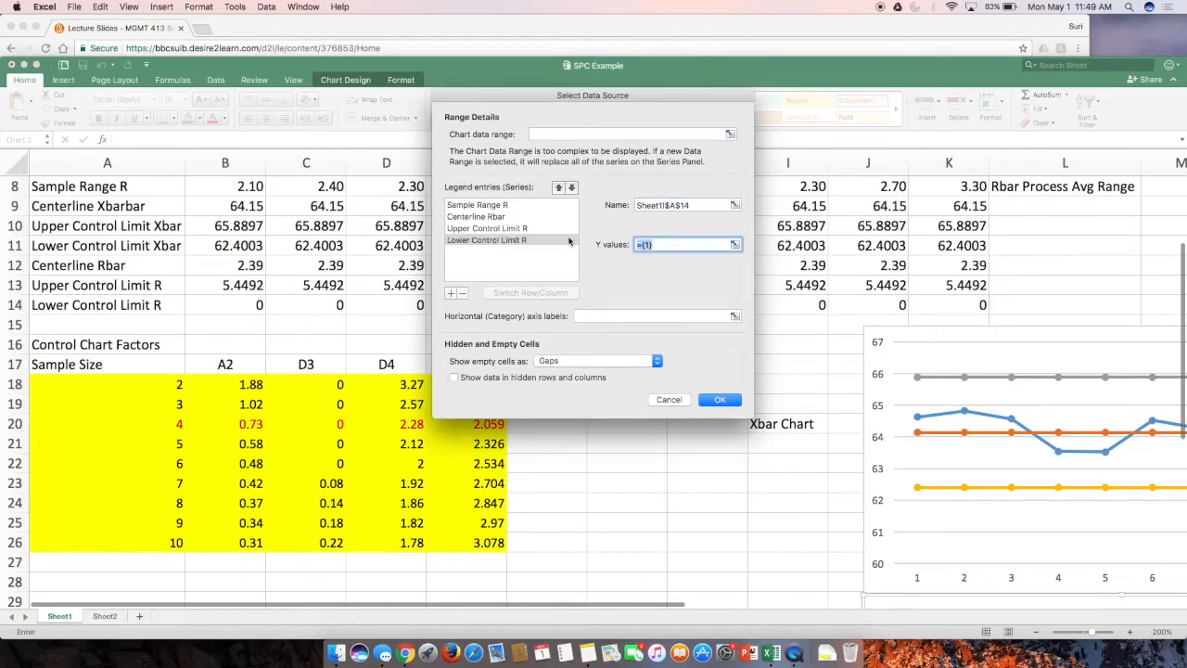
{"action": "left_click_drag", "start_coordinate": [243, 313], "coordinate": [981, 311]}
{"action": "left_click", "coordinate": [720, 399]}
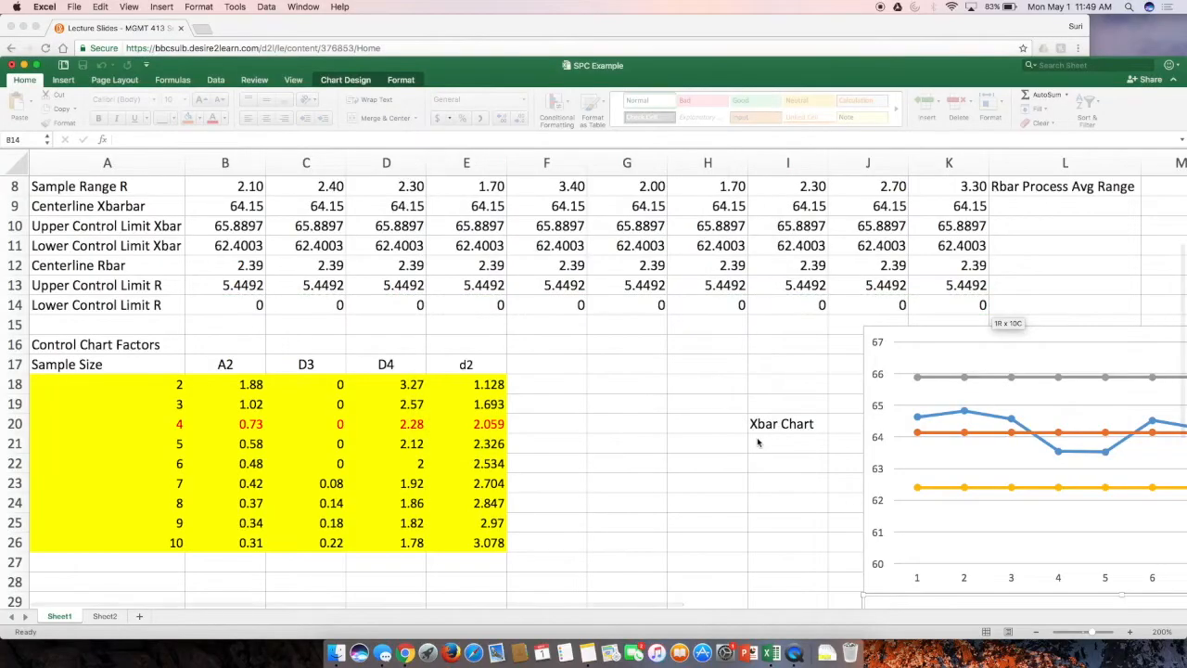
Step: Examine the sample ranges against the limits in the R chart and review the D3 factors for sample sizes 2 to 7
{"action": "scroll", "coordinate": [798, 475], "scroll_direction": "down", "scroll_amount": 7}
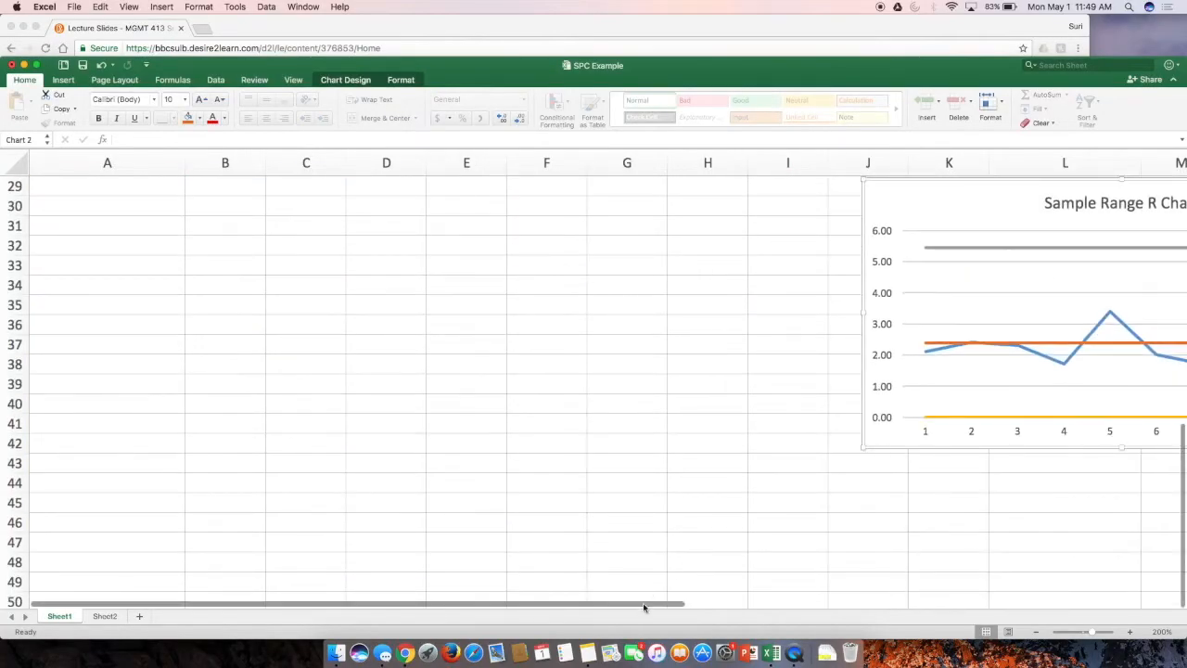
{"action": "left_click_drag", "start_coordinate": [644, 604], "coordinate": [803, 599]}
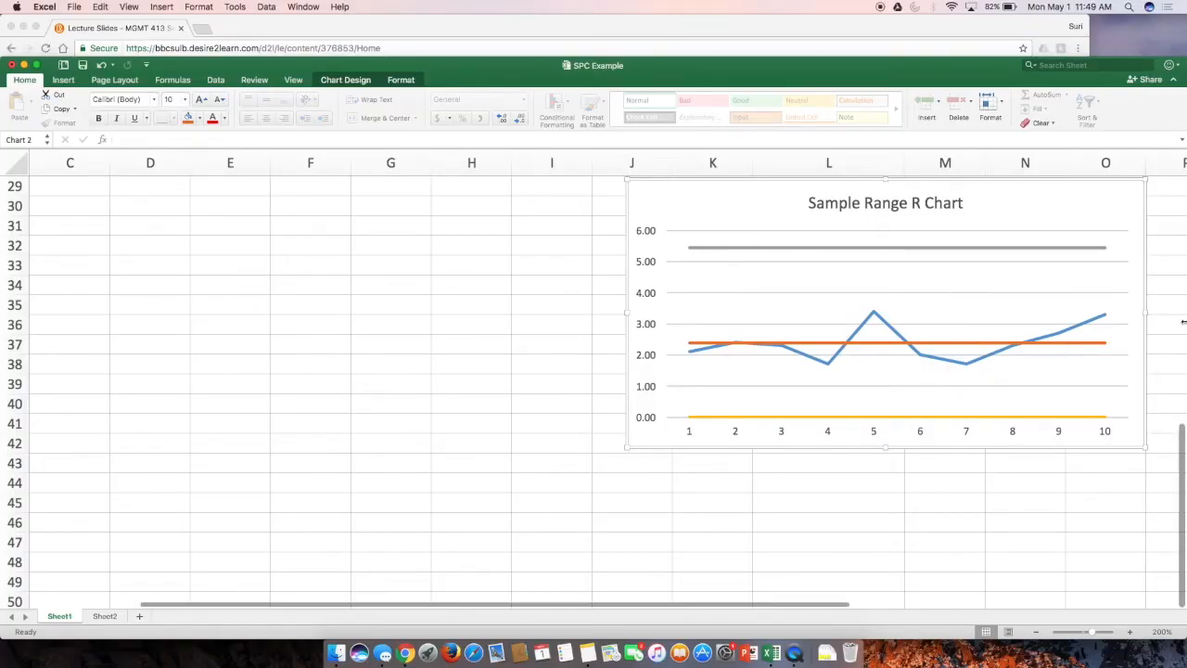
{"action": "left_click_drag", "start_coordinate": [1182, 478], "coordinate": [1175, 291]}
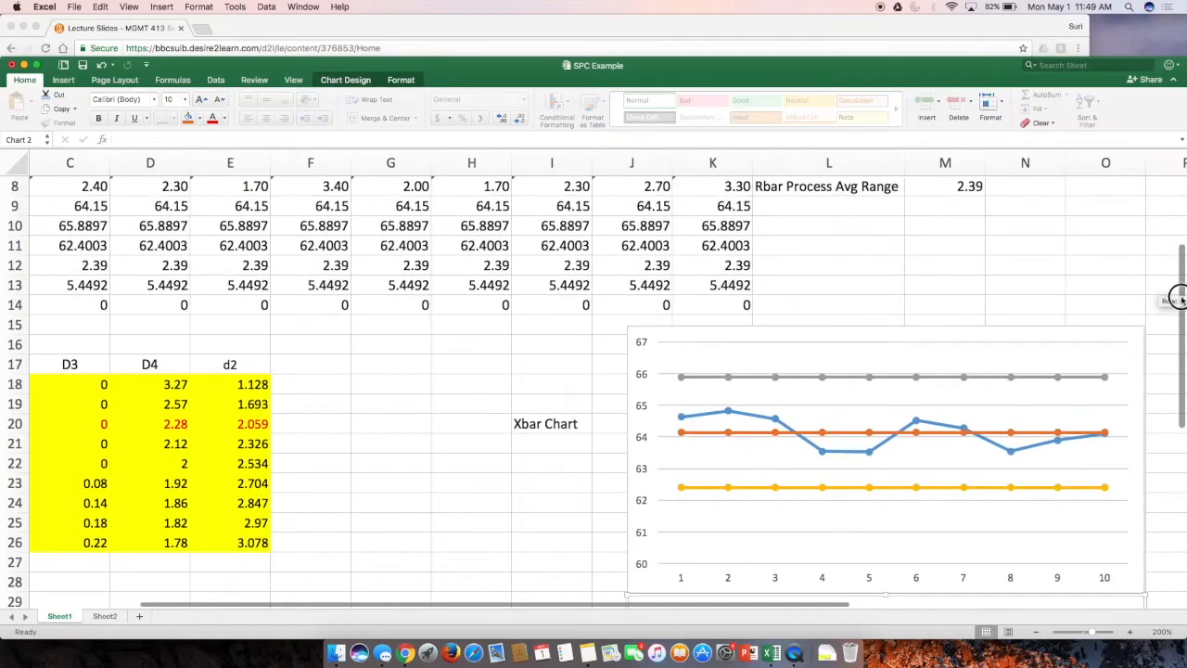
{"action": "left_click", "coordinate": [101, 427]}
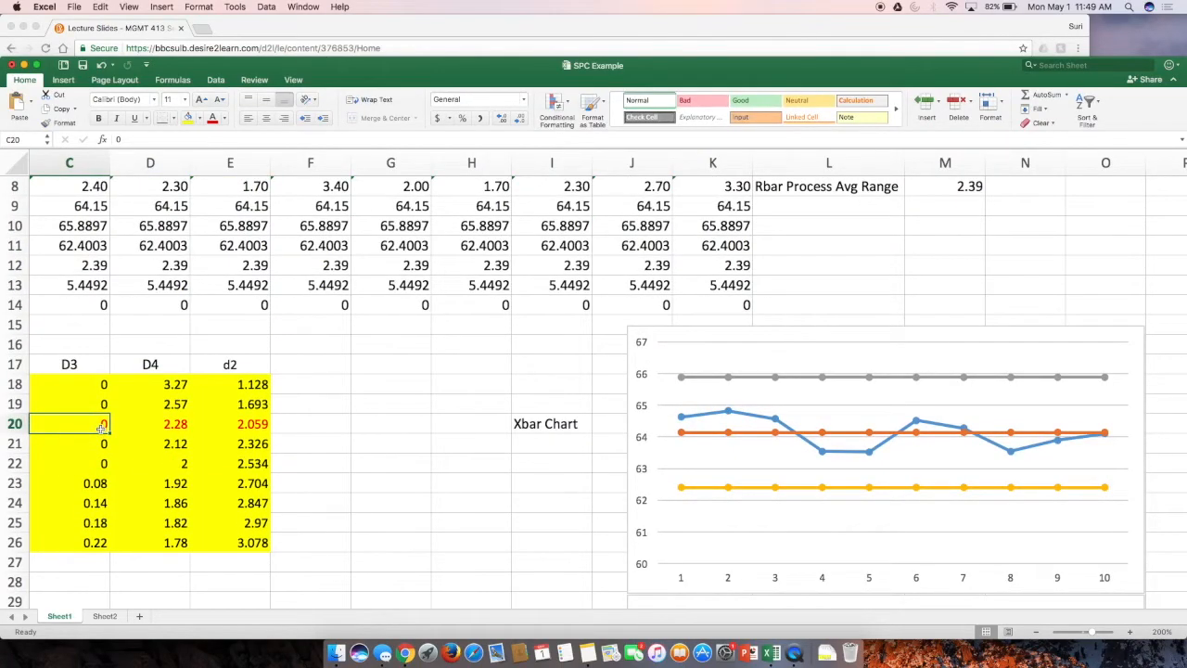
{"action": "key", "text": "Left"}
{"action": "key", "text": "Left"}
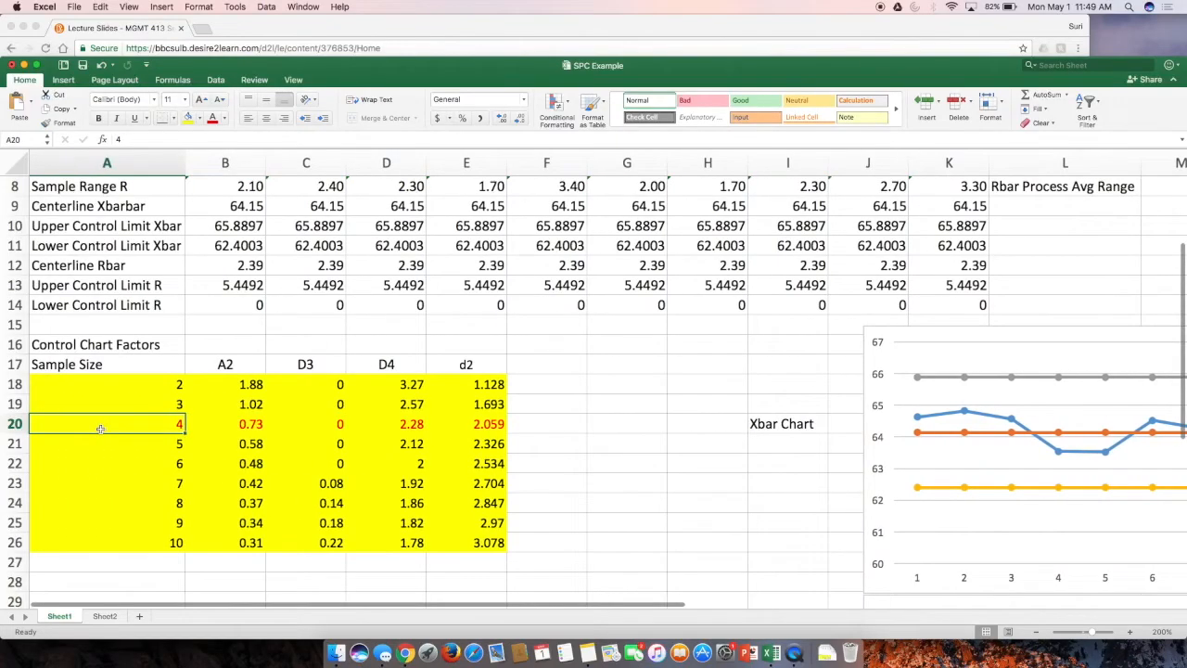
{"action": "key", "text": "Right"}
{"action": "key", "text": "Right"}
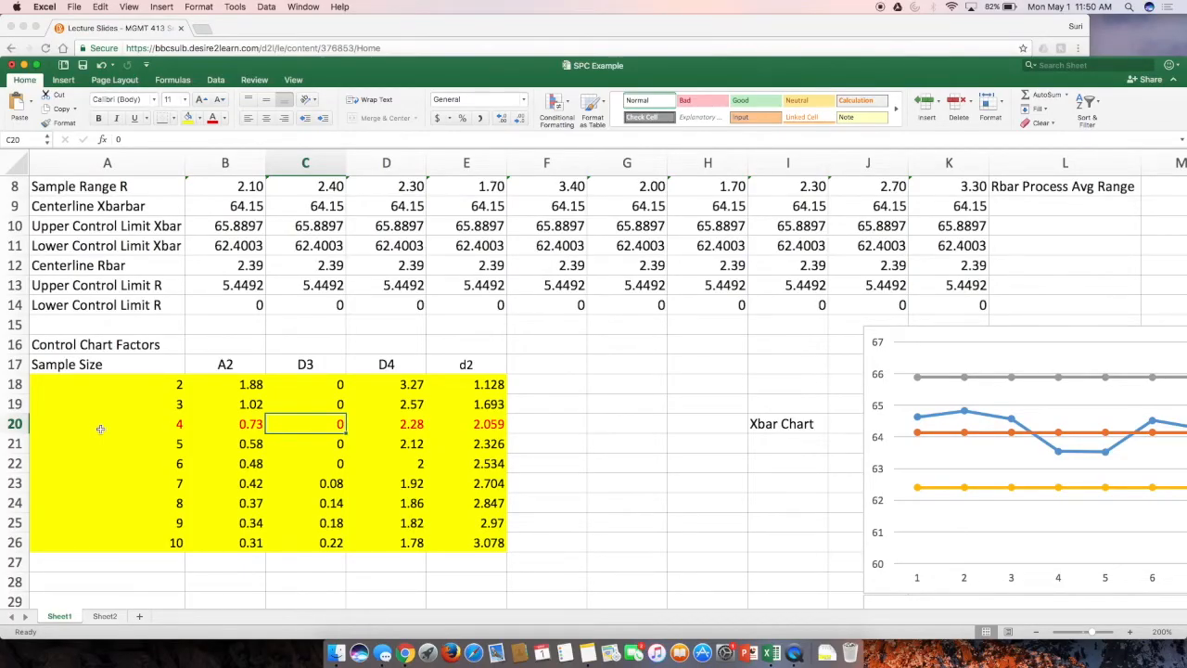
{"action": "left_click", "coordinate": [162, 386]}
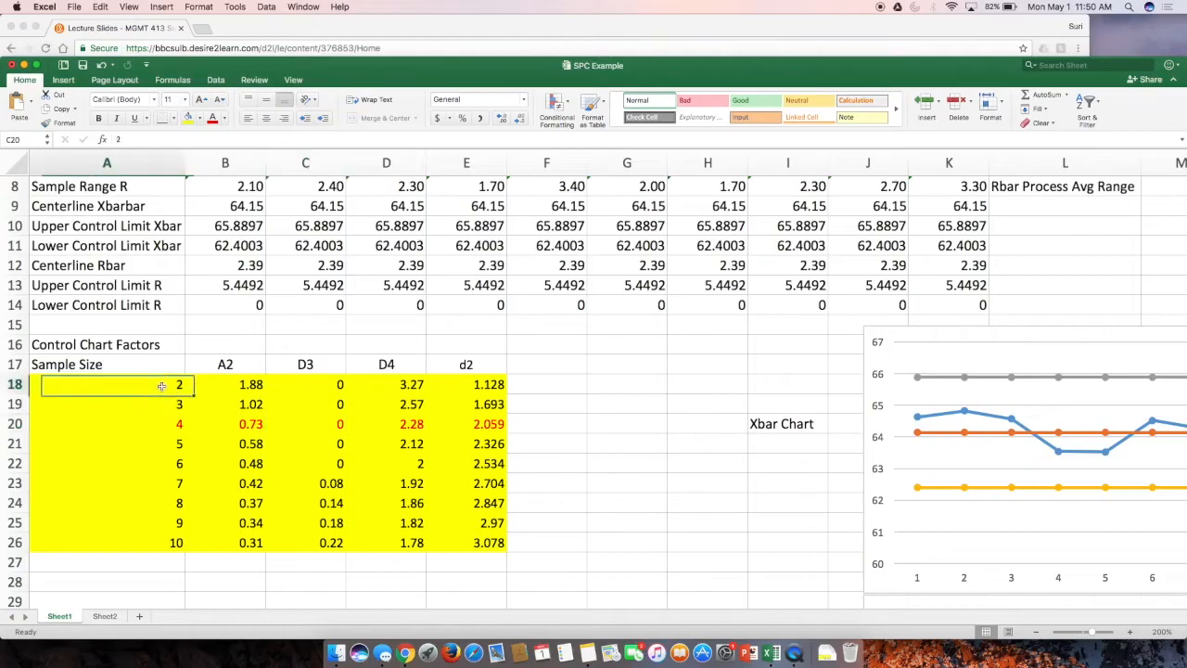
{"action": "left_click", "coordinate": [164, 404]}
{"action": "left_click", "coordinate": [164, 425]}
{"action": "left_click", "coordinate": [164, 444]}
{"action": "left_click", "coordinate": [163, 463]}
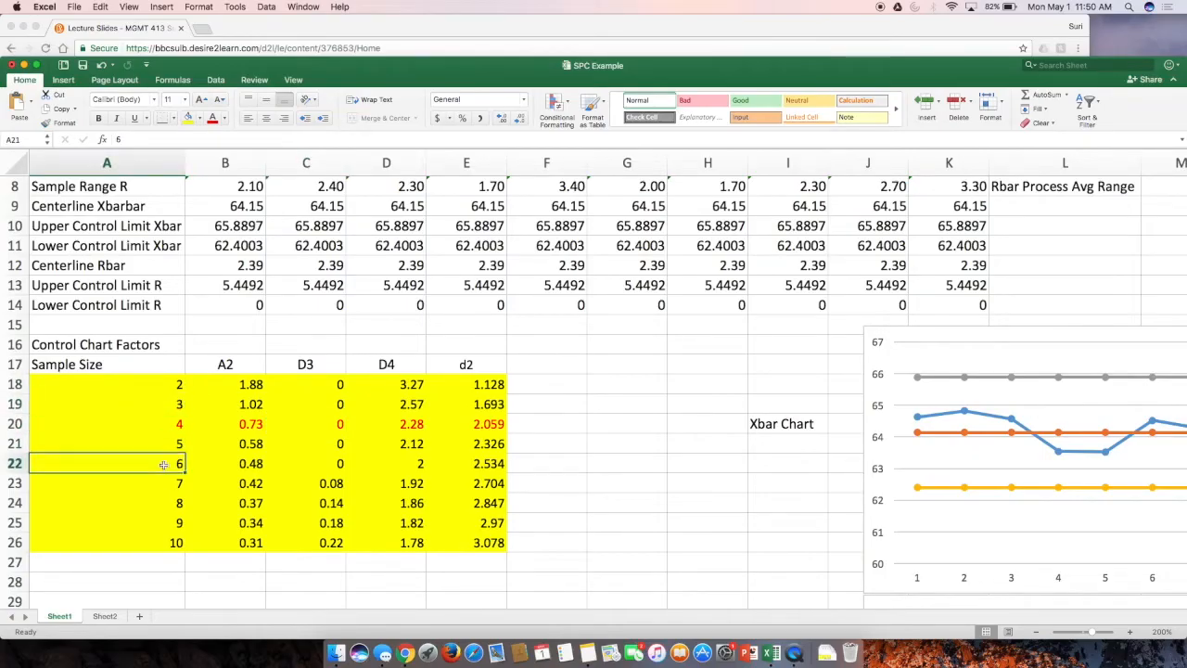
{"action": "left_click", "coordinate": [152, 484]}
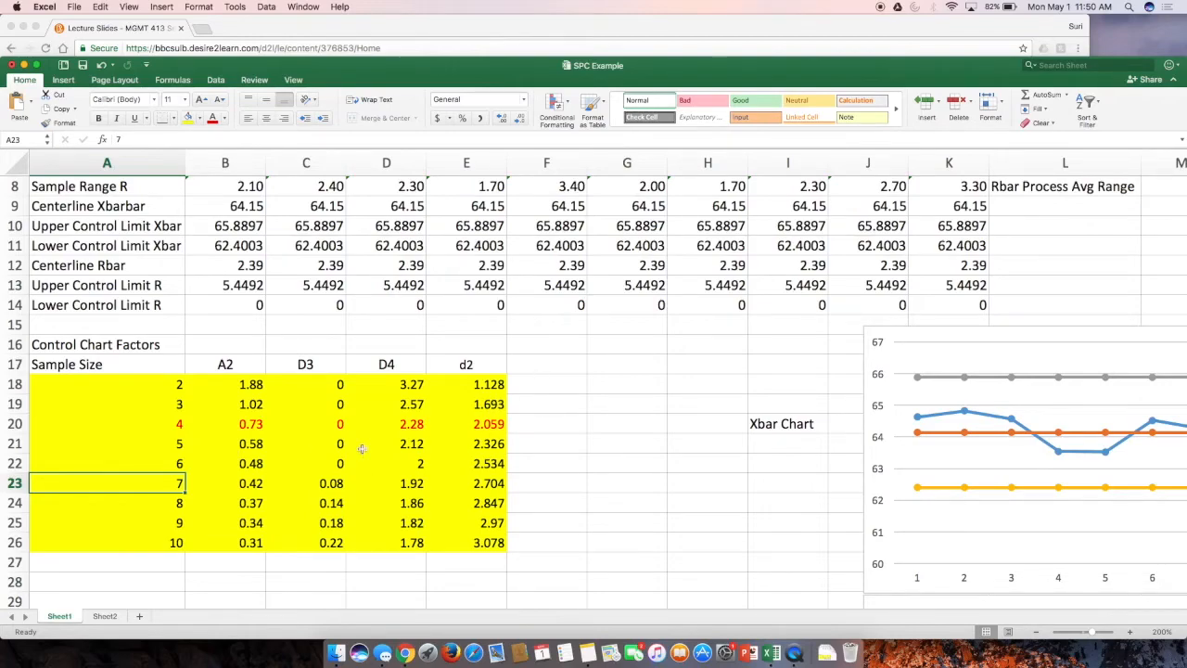
Step: Enter the column heading "diff D3 vs D4" in F17, beside the d2 heading of the control chart factors table
{"action": "left_click", "coordinate": [556, 364]}
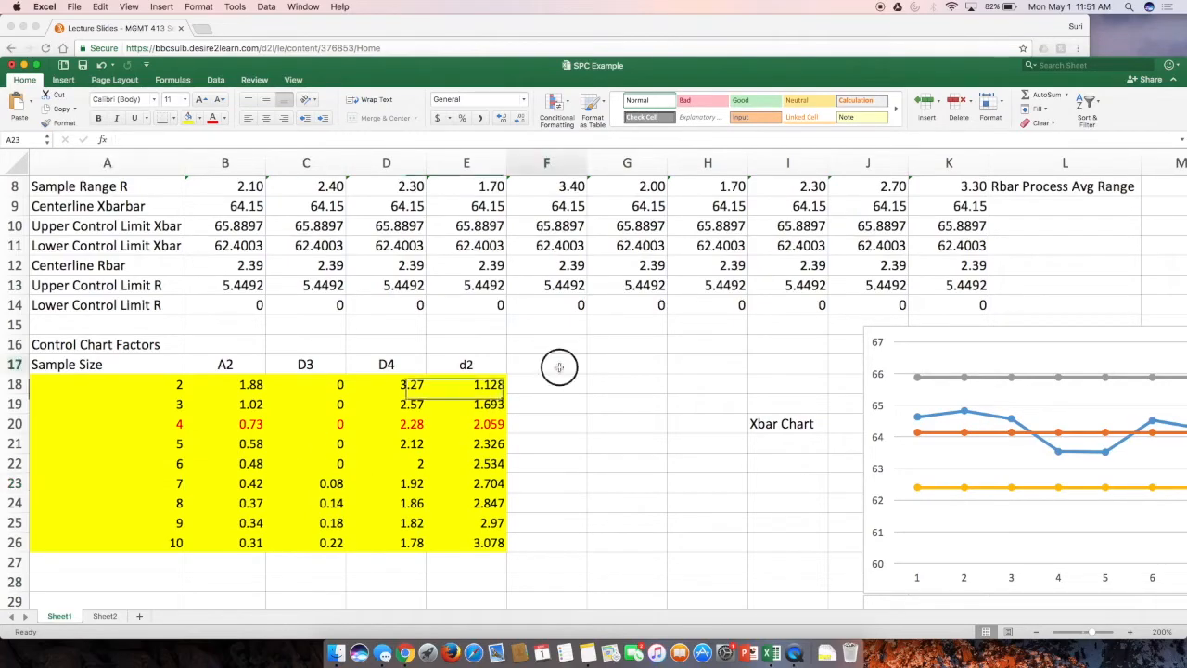
{"action": "type", "text": "diff de"}
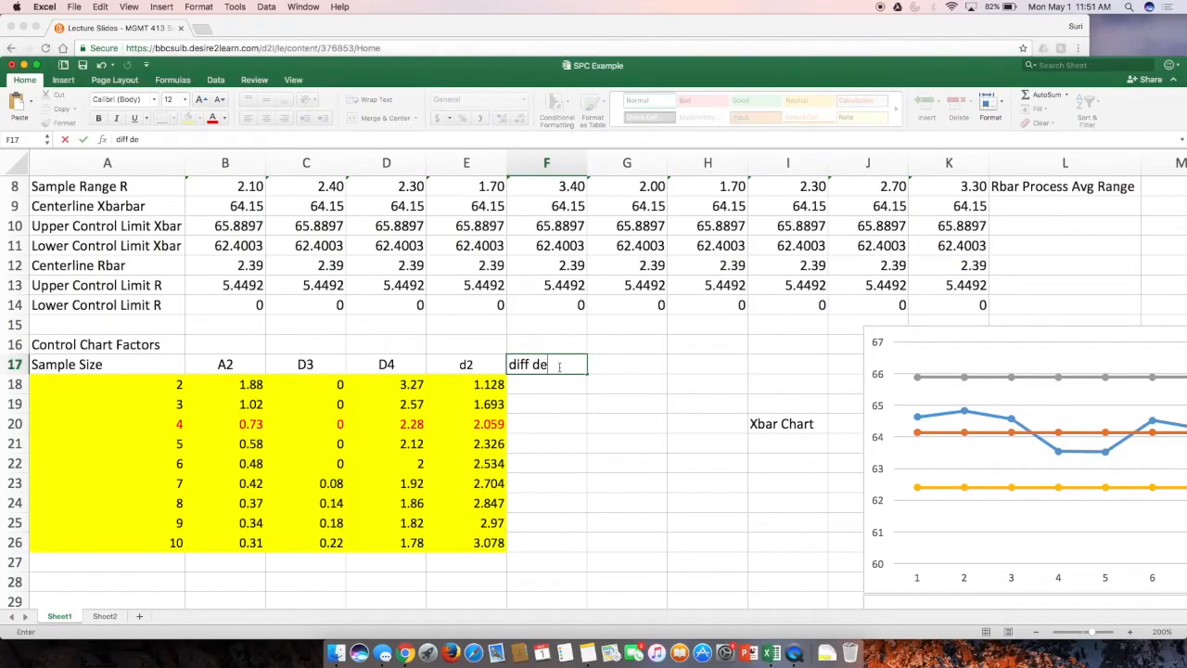
{"action": "key", "text": "BackSpace"}
{"action": "type", "text": "3 vs d4"}
{"action": "left_click", "coordinate": [538, 366]}
{"action": "key", "text": "BackSpace"}
{"action": "type", "text": "D"}
{"action": "left_click", "coordinate": [578, 365]}
{"action": "key", "text": "BackSpace"}
{"action": "type", "text": "D4"}
{"action": "key", "text": "Return"}
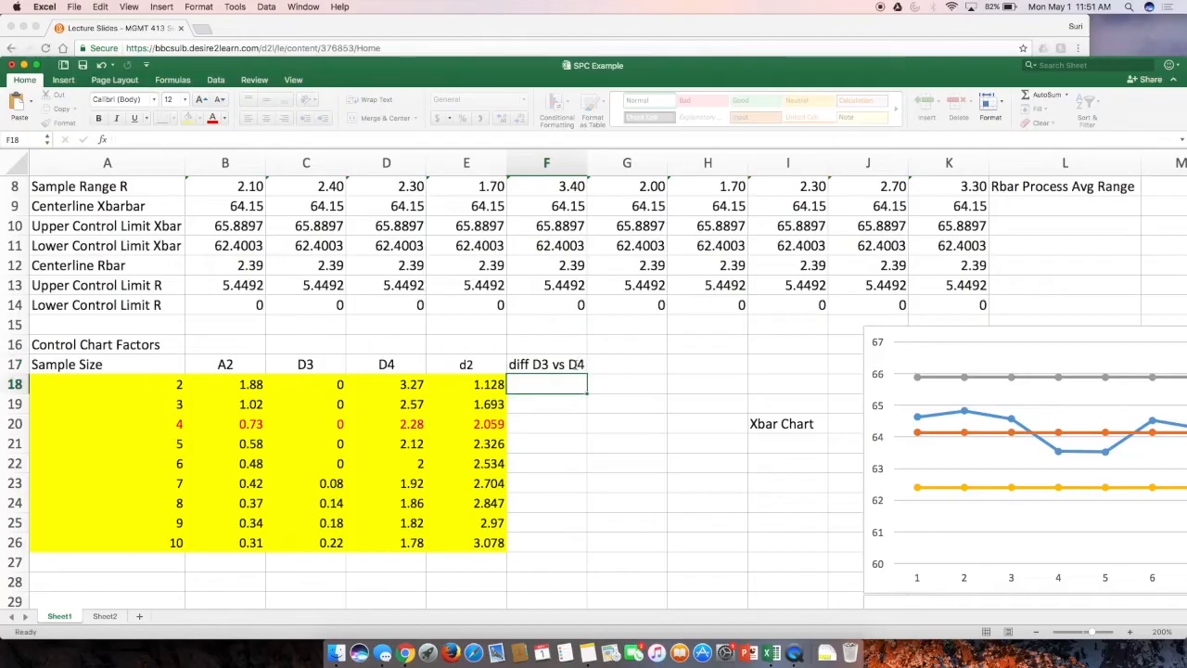
Step: Calculate D4 minus D3 for sample size 2 in cell F18 with the formula =D18-C18
{"action": "type", "text": "="}
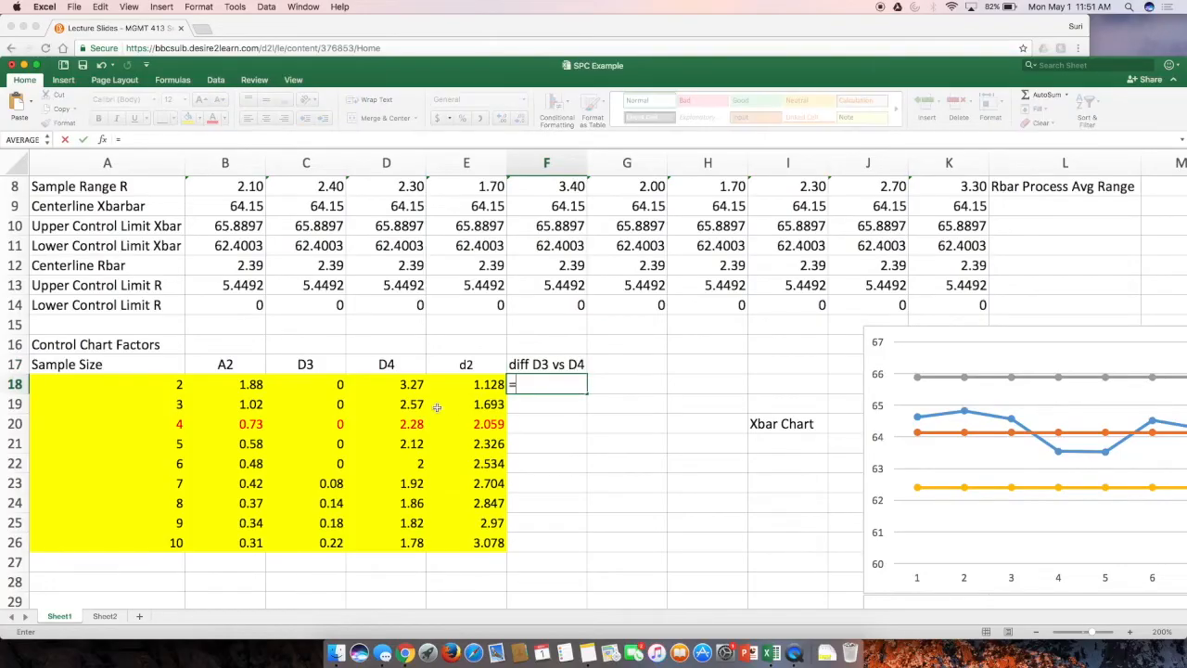
{"action": "left_click", "coordinate": [390, 387]}
{"action": "type", "text": "-"}
{"action": "left_click", "coordinate": [318, 382]}
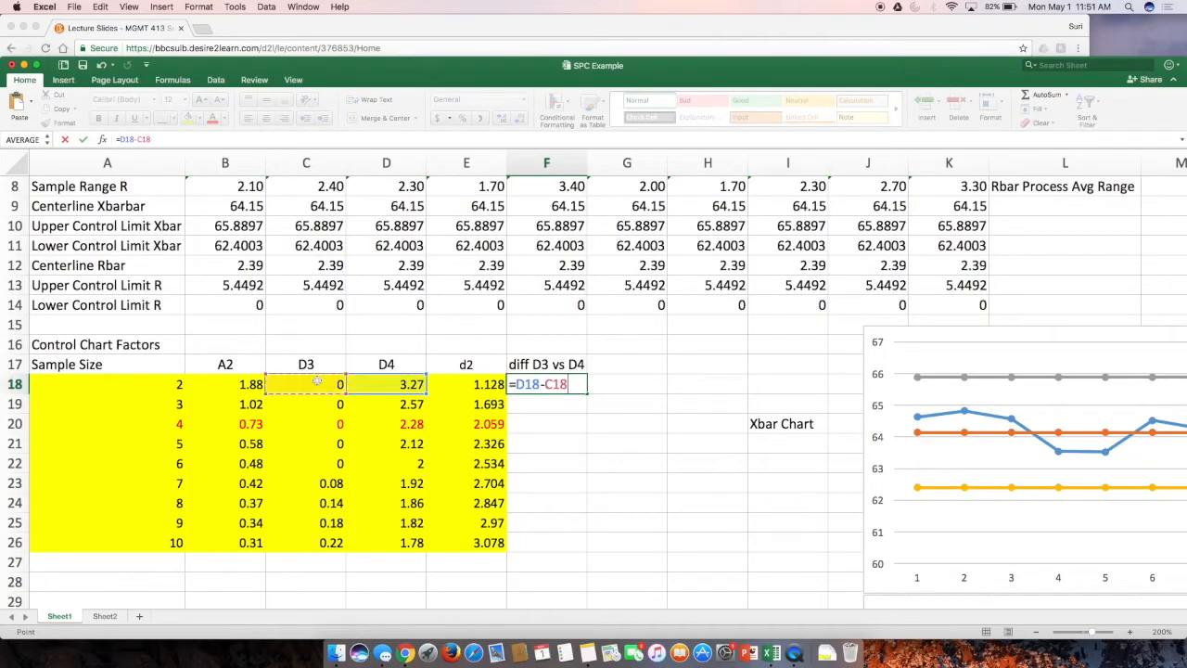
{"action": "key", "text": "Return"}
Step: Fill the difference formula from F18 down to F26 for the remaining sample sizes
{"action": "left_click", "coordinate": [554, 387]}
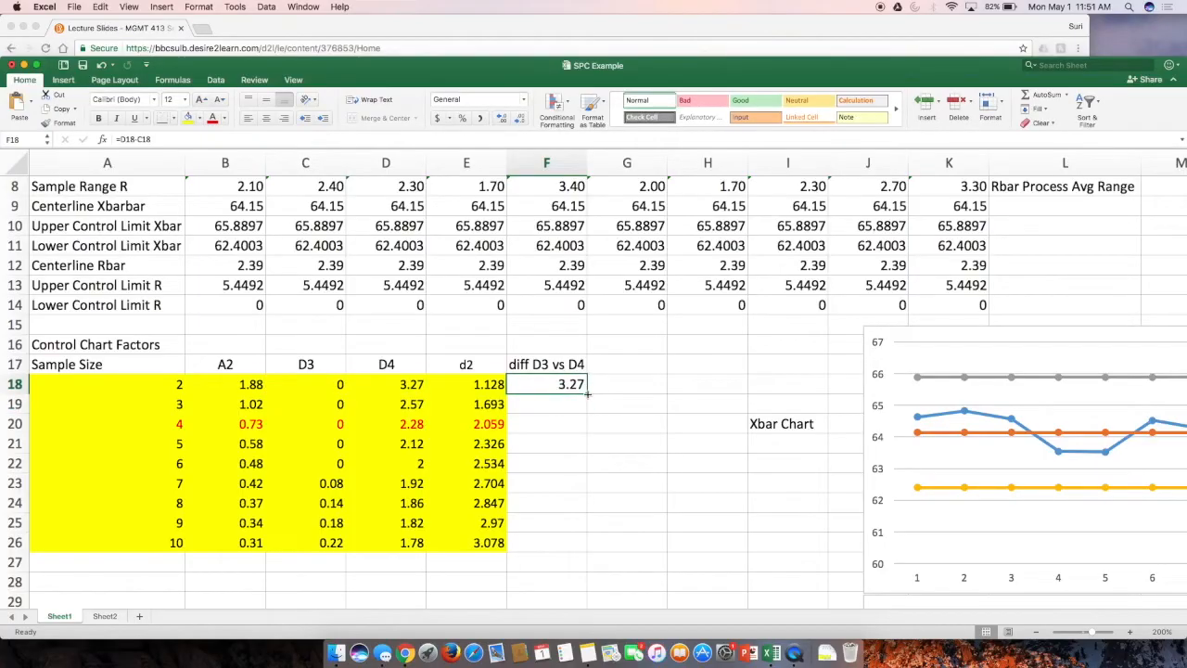
{"action": "left_click_drag", "start_coordinate": [586, 394], "coordinate": [590, 547]}
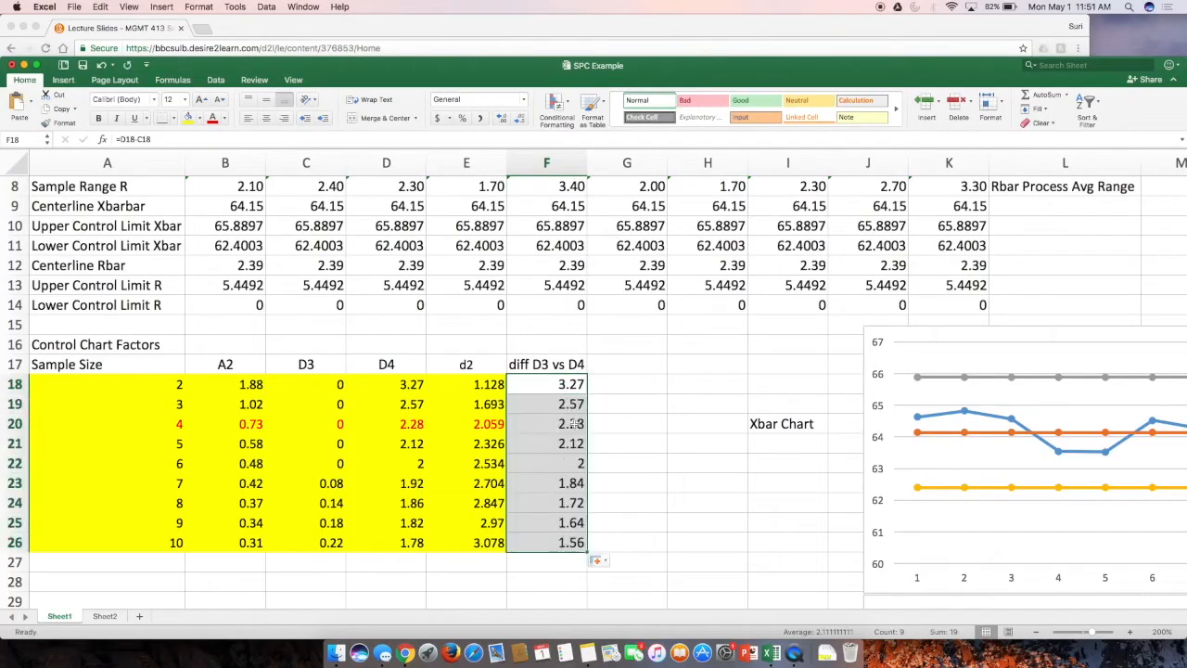
{"action": "double_click", "coordinate": [580, 544]}
{"action": "left_click", "coordinate": [574, 405]}
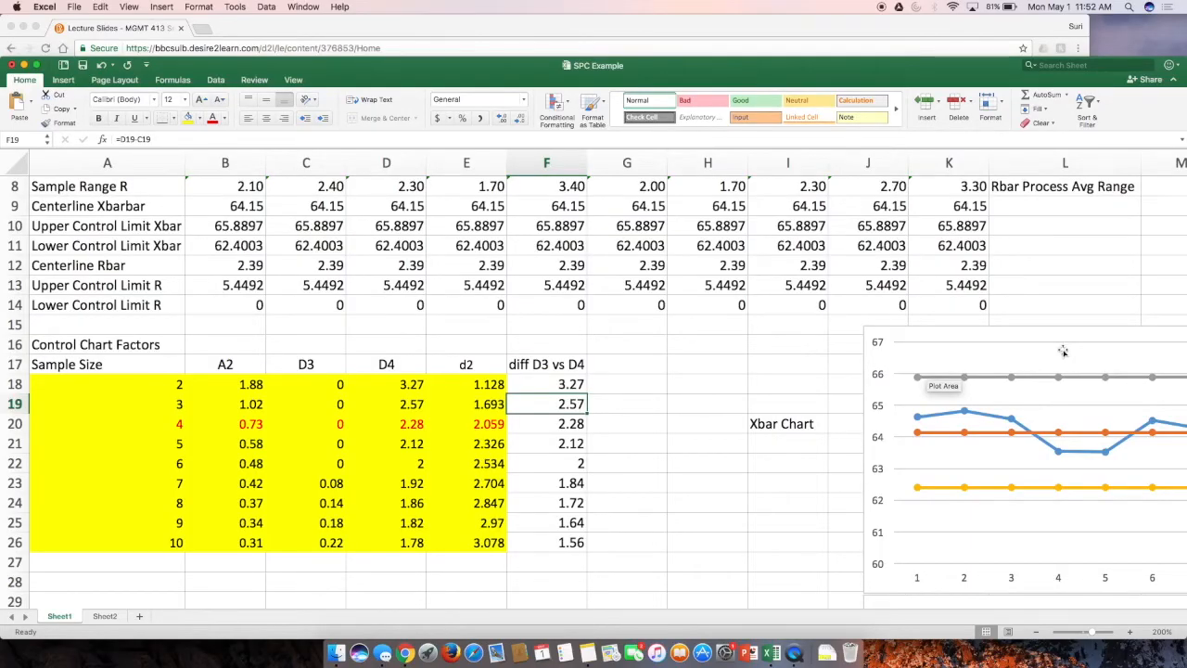
Step: Examine the Xbar chart's ten sample means against the centerline and the upper and lower control limits
{"action": "left_click", "coordinate": [803, 505]}
{"action": "key", "text": "Down"}
{"action": "key", "text": "Down"}
{"action": "key", "text": "Down"}
{"action": "key", "text": "Down"}
{"action": "key", "text": "Down"}
{"action": "key", "text": "Down"}
{"action": "key", "text": "Down"}
{"action": "key", "text": "Right"}
{"action": "key", "text": "Down"}
{"action": "key", "text": "Down"}
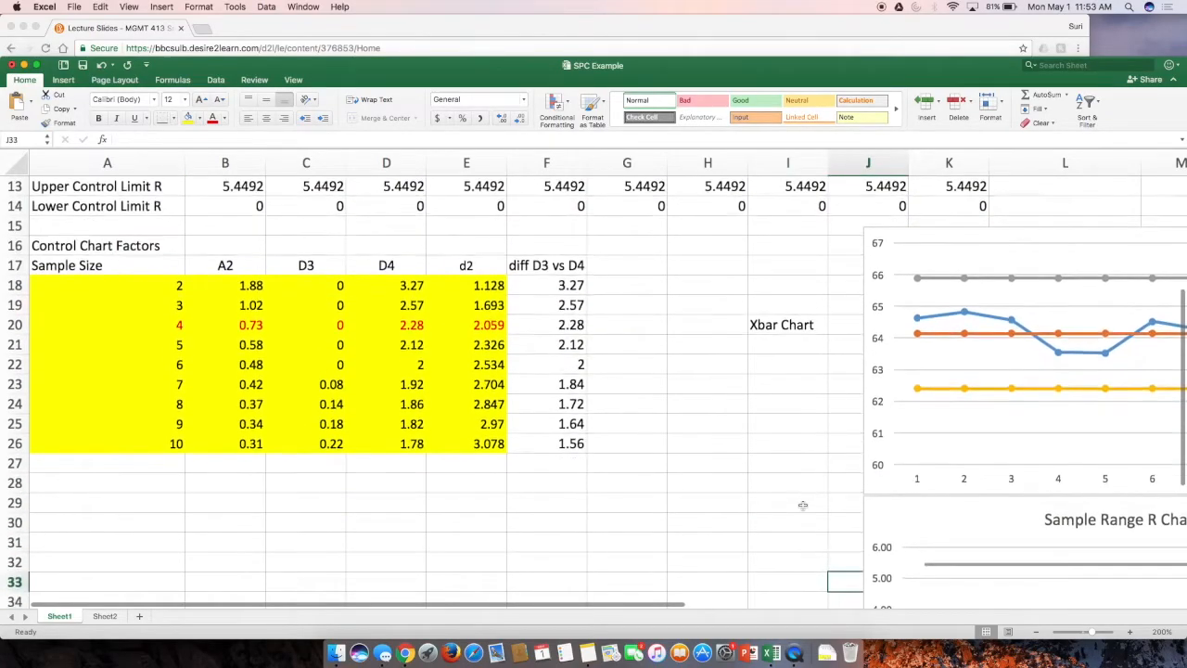
{"action": "key", "text": "Down"}
{"action": "key", "text": "Up"}
{"action": "key", "text": "Up"}
{"action": "key", "text": "Up"}
{"action": "key", "text": "Up"}
{"action": "key", "text": "Up"}
{"action": "key", "text": "Right"}
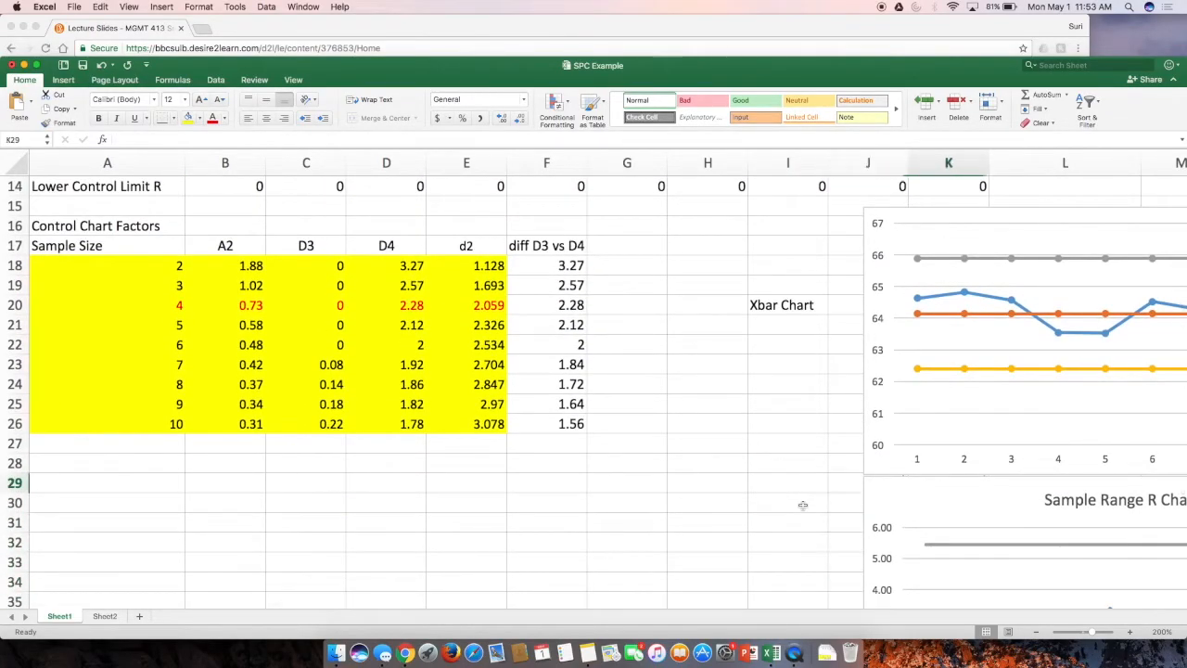
{"action": "left_click", "coordinate": [740, 599]}
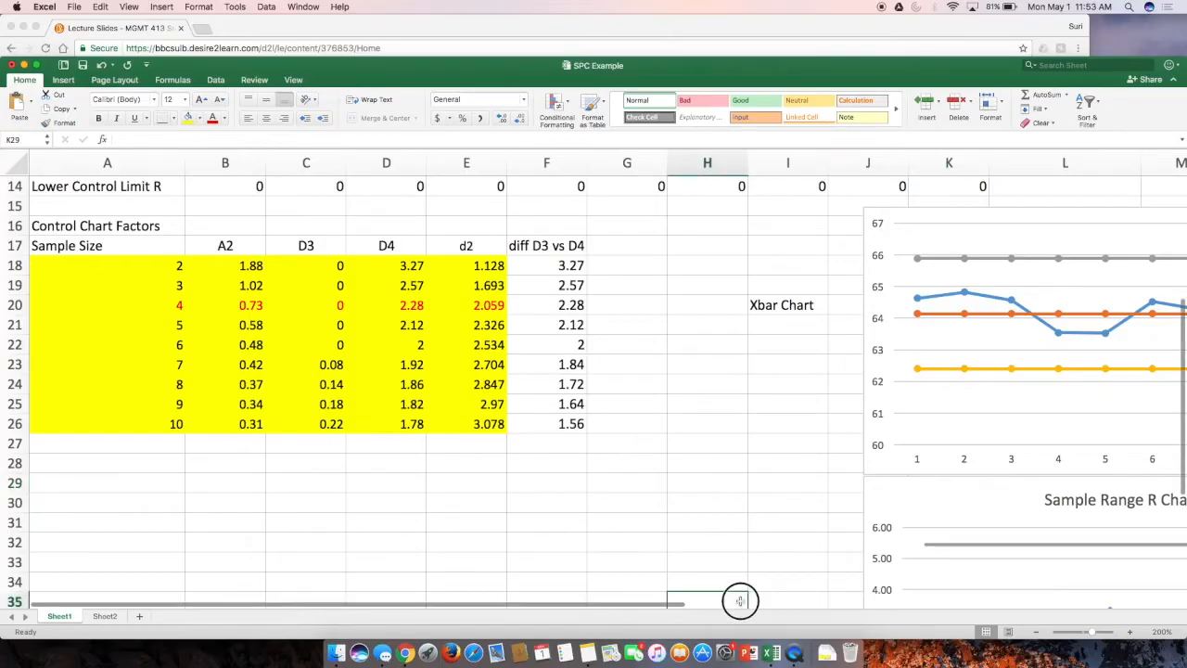
{"action": "left_click_drag", "start_coordinate": [673, 604], "coordinate": [817, 604]}
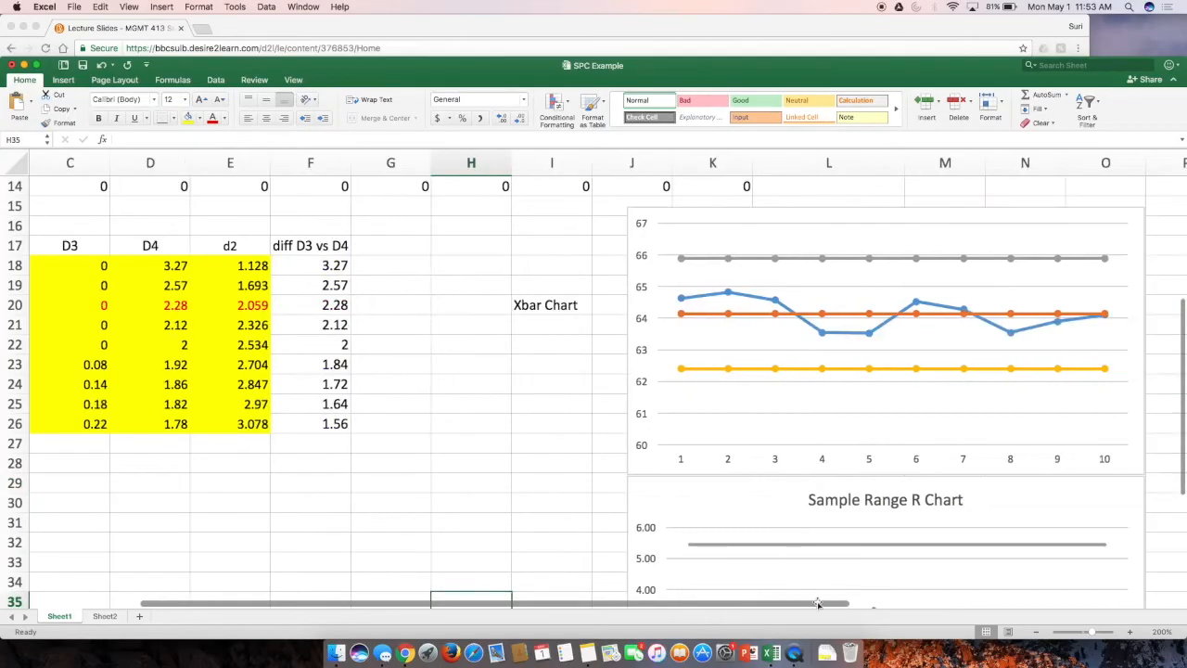
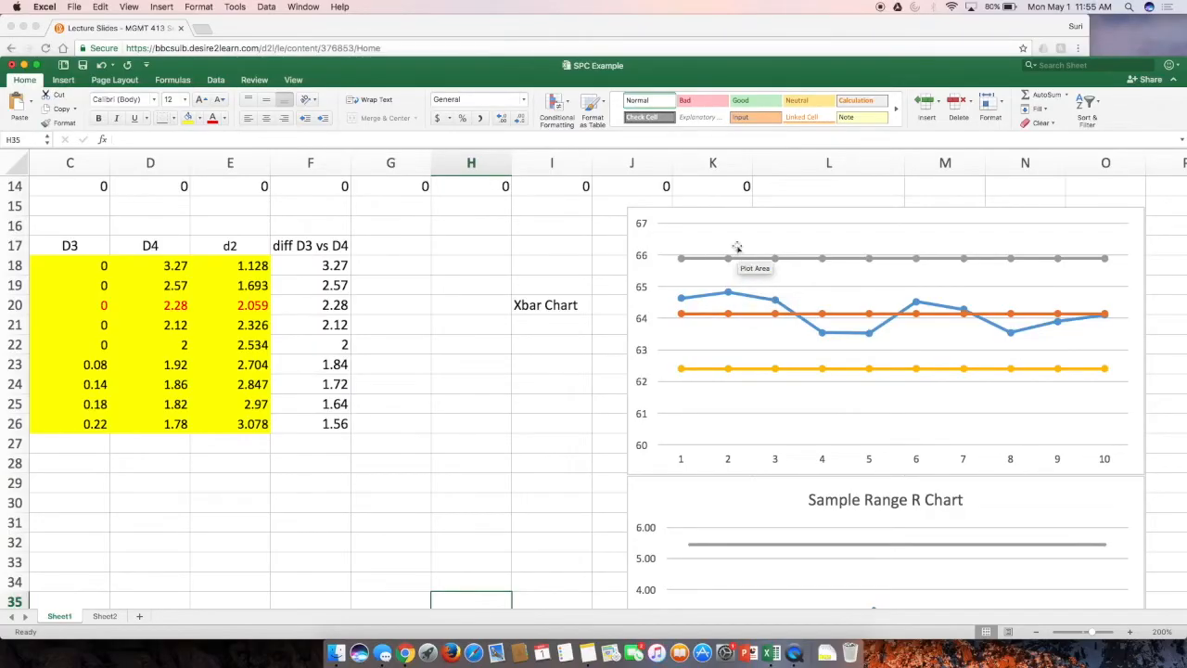
{"action": "mouse_move", "coordinate": [725, 296]}
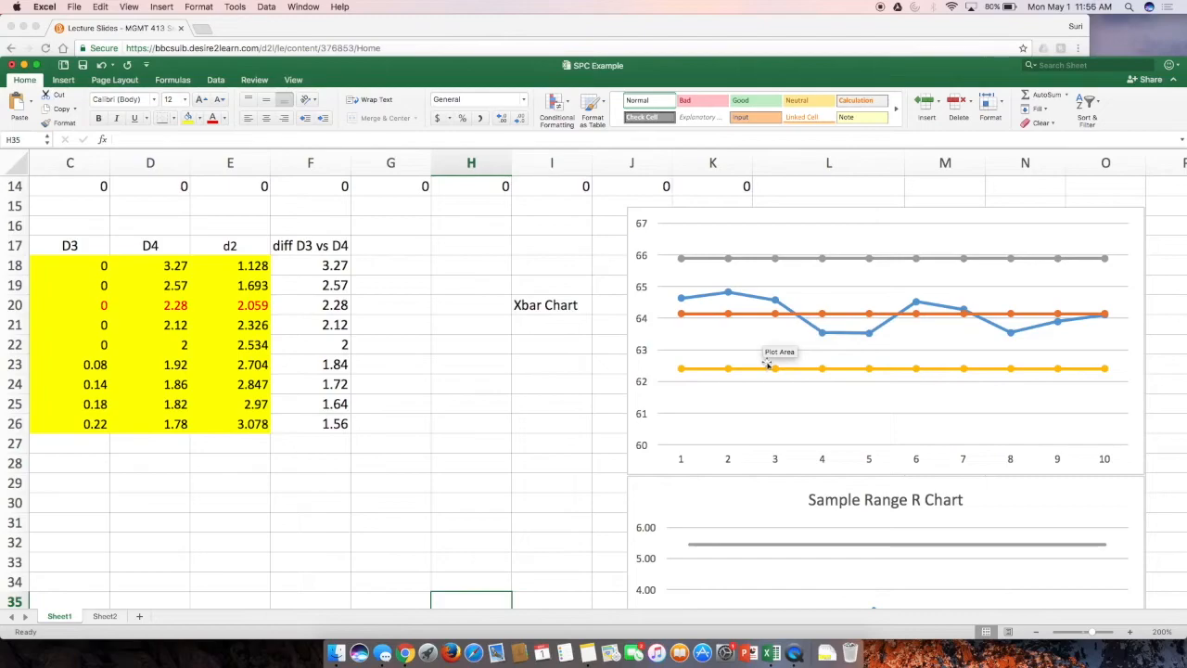
{"action": "mouse_move", "coordinate": [766, 318]}
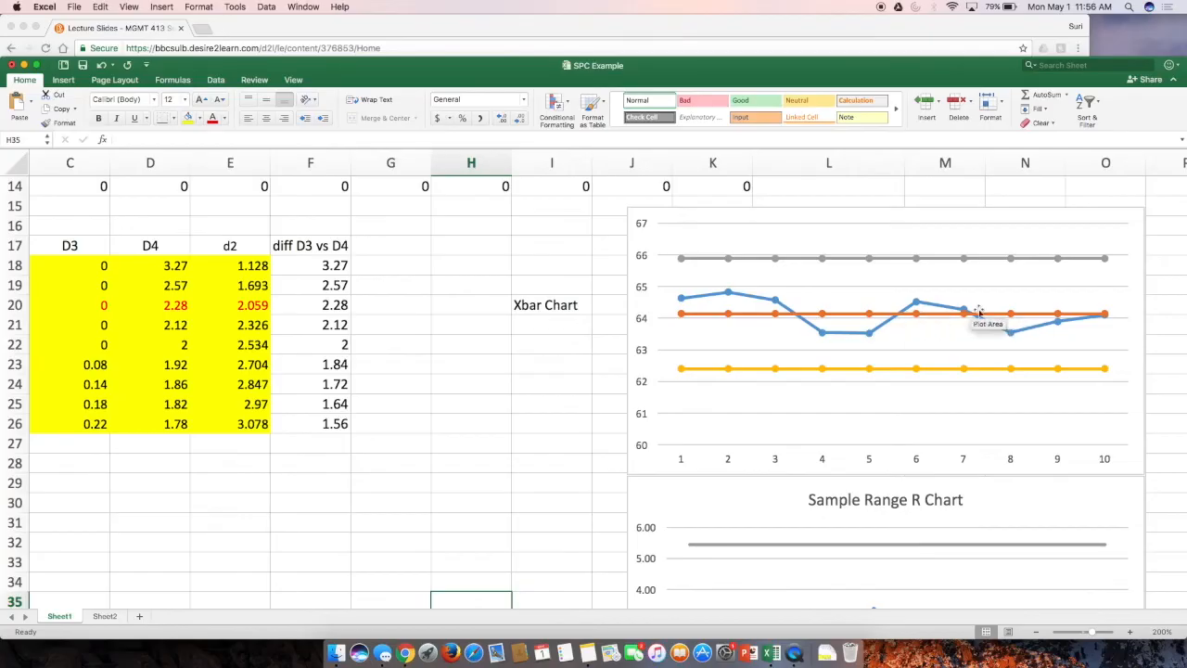
{"action": "mouse_move", "coordinate": [1055, 330]}
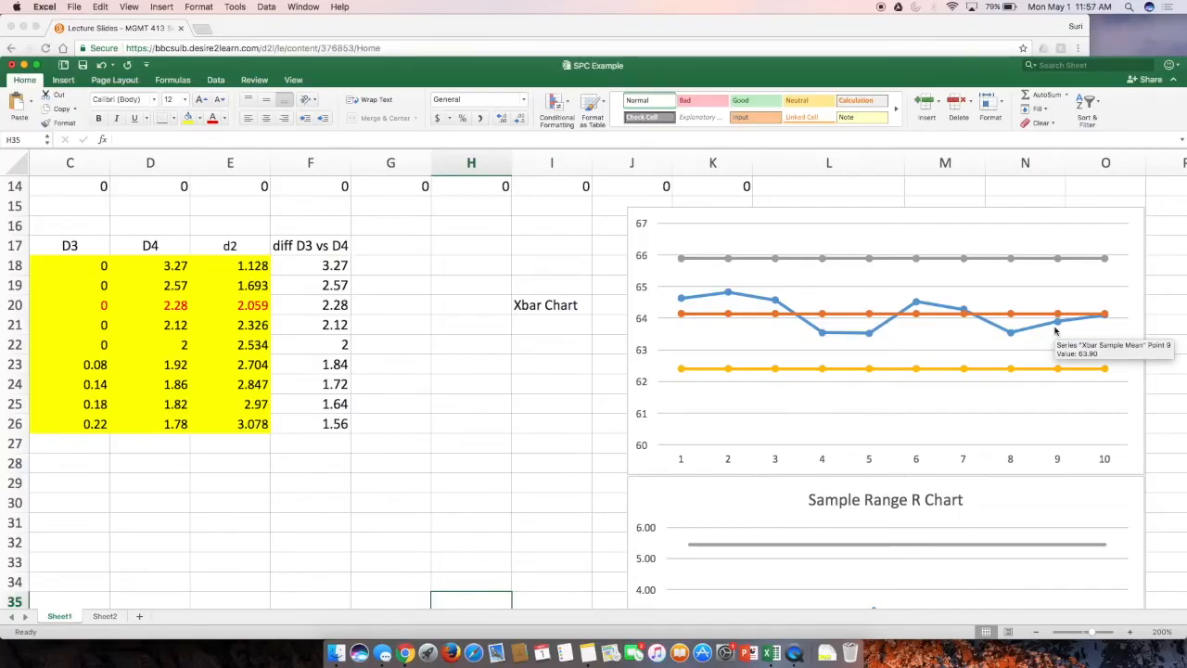
Step: Compare sample 2 on the Sample Range R Chart with the worksheet's Sample Range R and Centerline Rbar rows
{"action": "left_click_drag", "start_coordinate": [1183, 348], "coordinate": [1176, 445]}
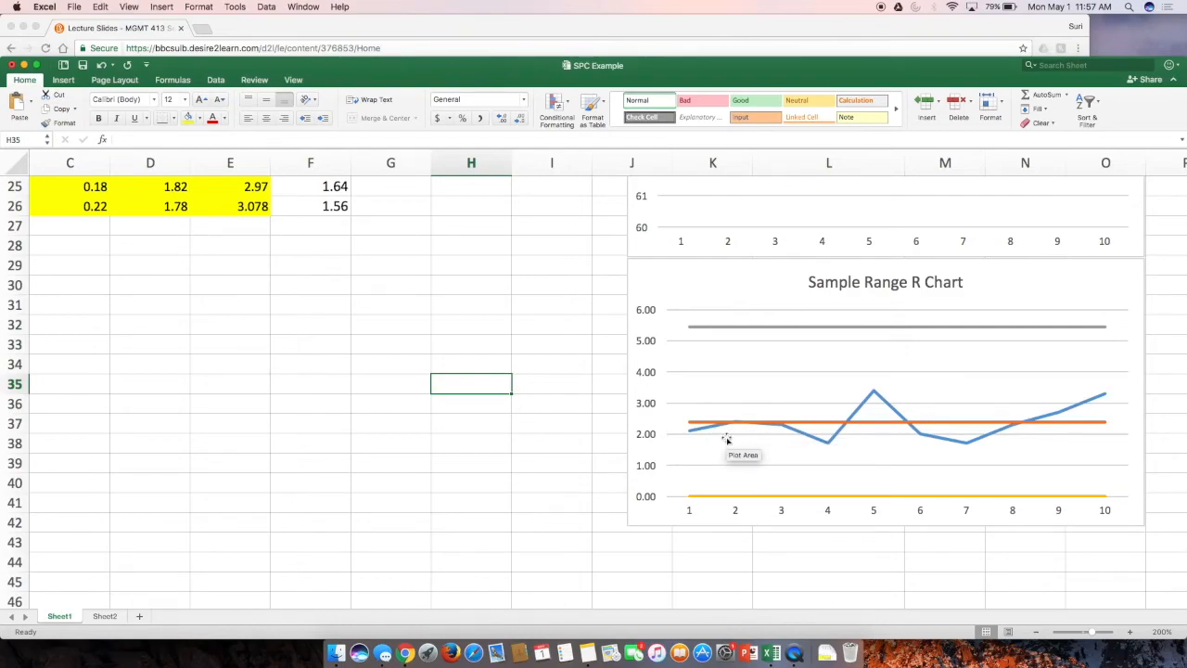
{"action": "mouse_move", "coordinate": [740, 426]}
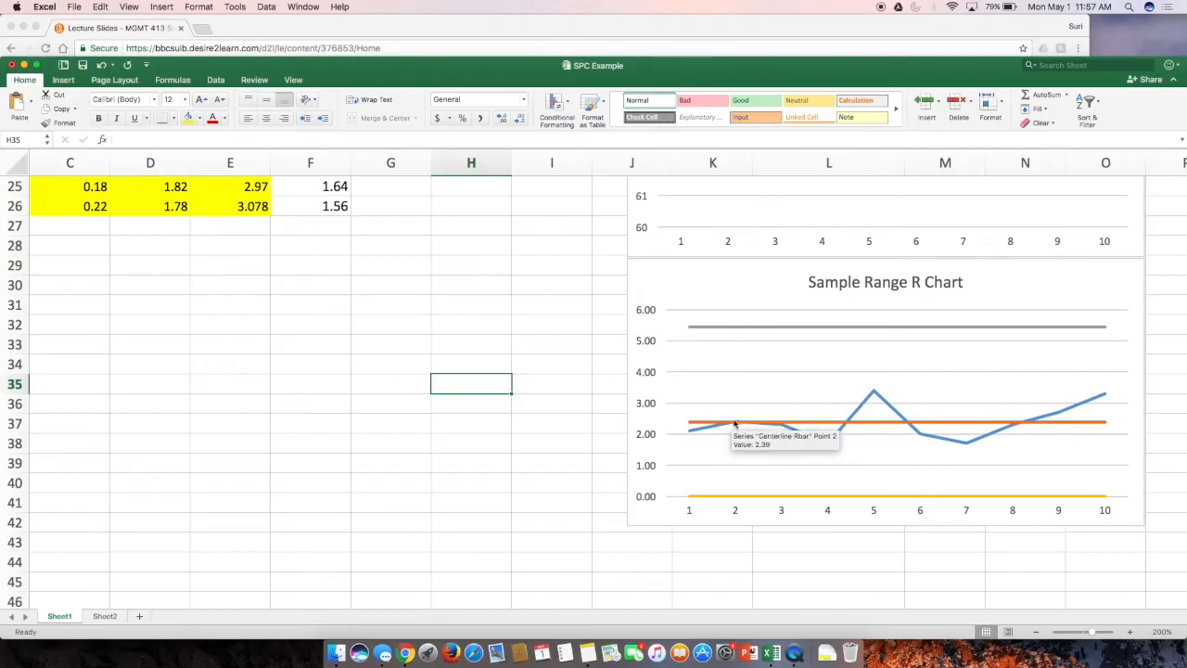
{"action": "left_click_drag", "start_coordinate": [1176, 416], "coordinate": [1167, 250]}
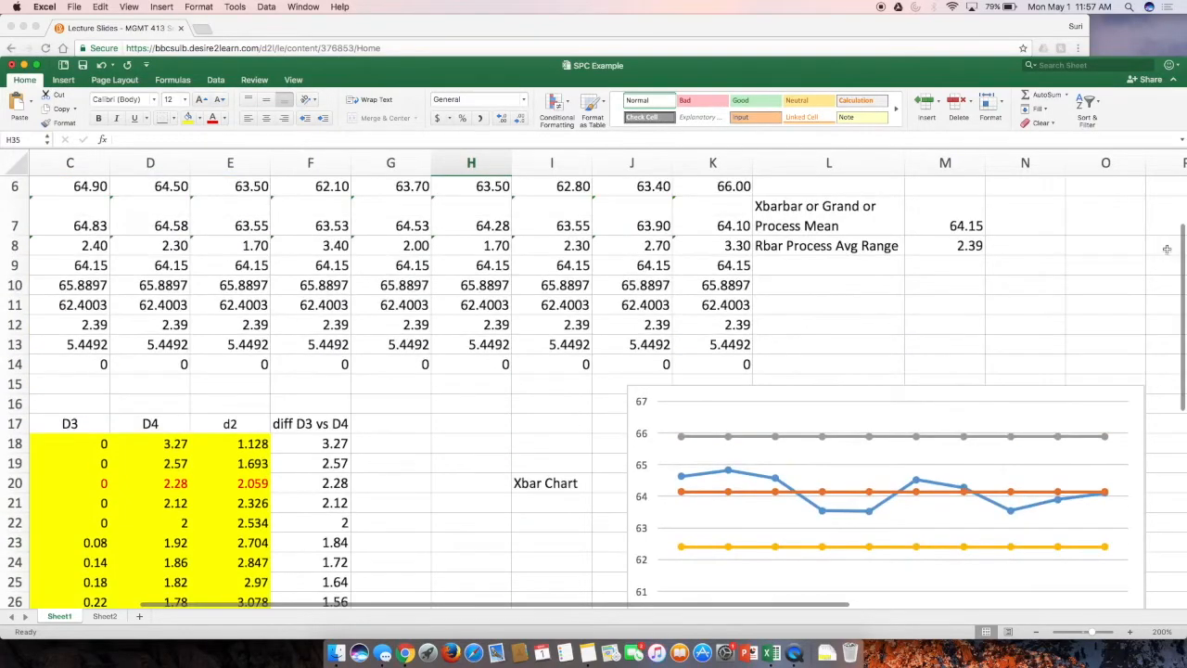
{"action": "left_click", "coordinate": [237, 340]}
{"action": "key", "text": "Left"}
{"action": "key", "text": "Left"}
{"action": "key", "text": "Left"}
{"action": "key", "text": "Left"}
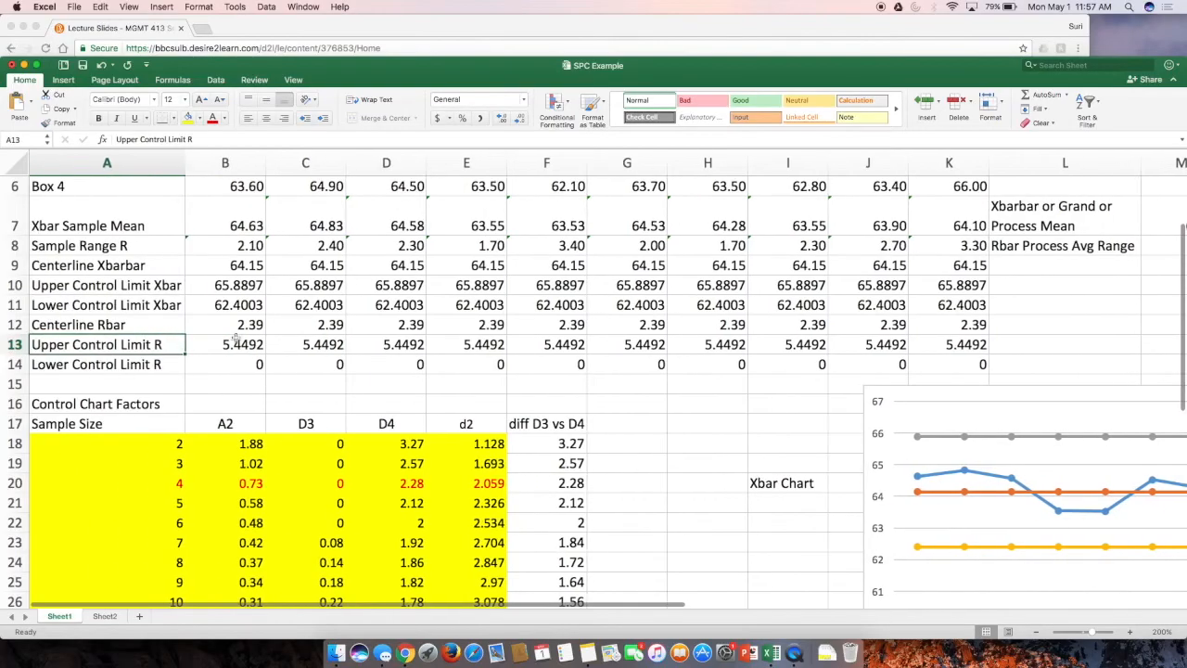
{"action": "key", "text": "Up"}
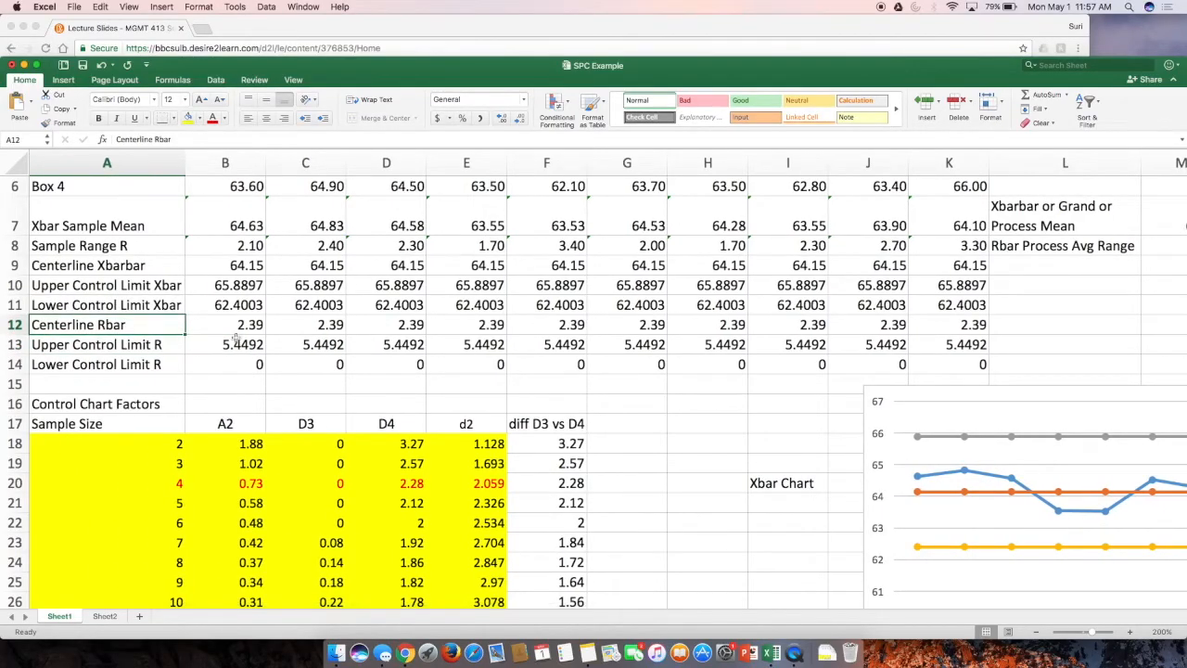
{"action": "key", "text": "Up"}
{"action": "key", "text": "Up"}
{"action": "key", "text": "Up"}
{"action": "key", "text": "Up"}
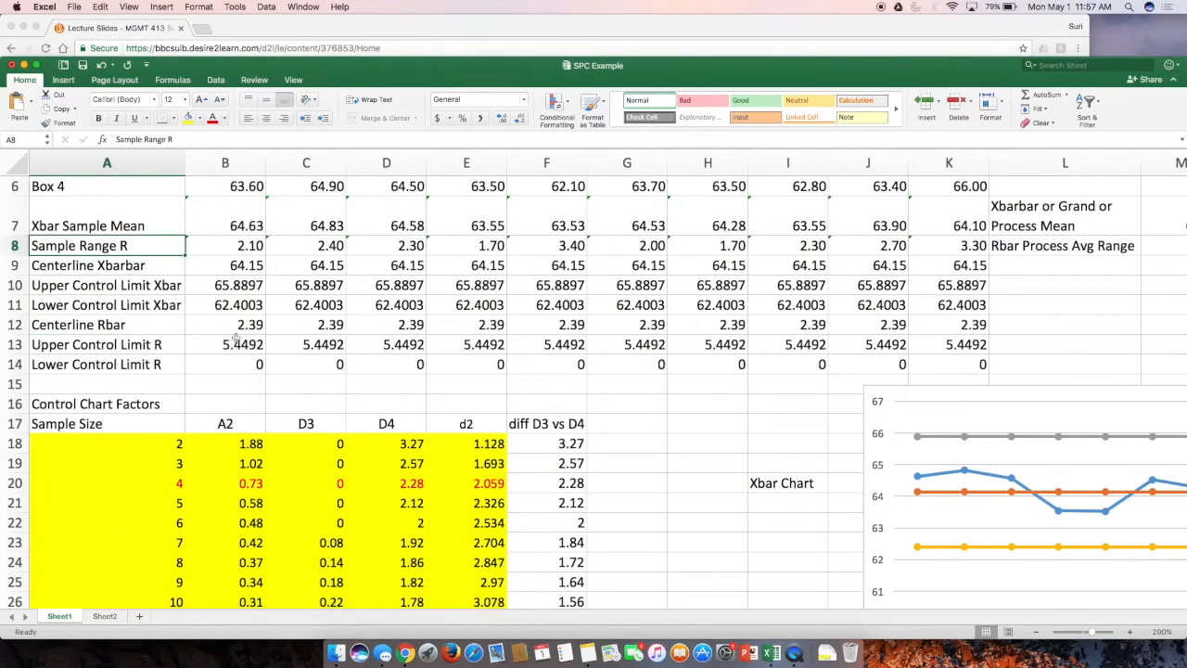
{"action": "key", "text": "Right"}
{"action": "key", "text": "Right"}
{"action": "key", "text": "Right"}
{"action": "key", "text": "Right"}
{"action": "key", "text": "Left"}
{"action": "key", "text": "Down"}
{"action": "key", "text": "Down"}
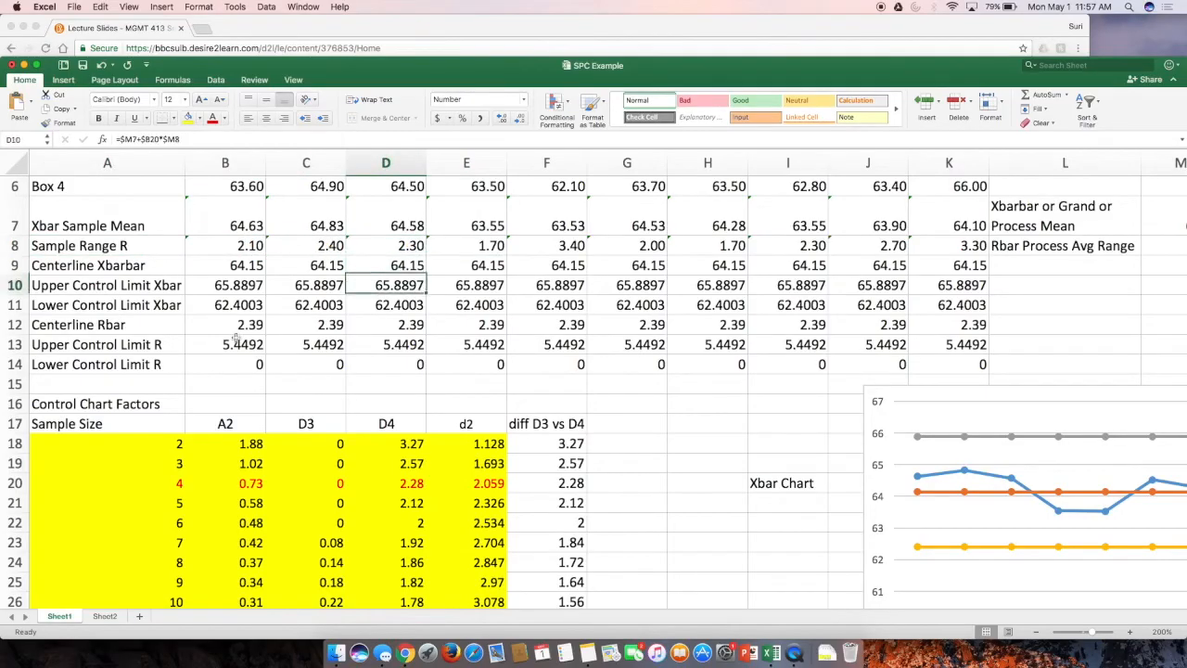
{"action": "key", "text": "Down"}
{"action": "key", "text": "Down"}
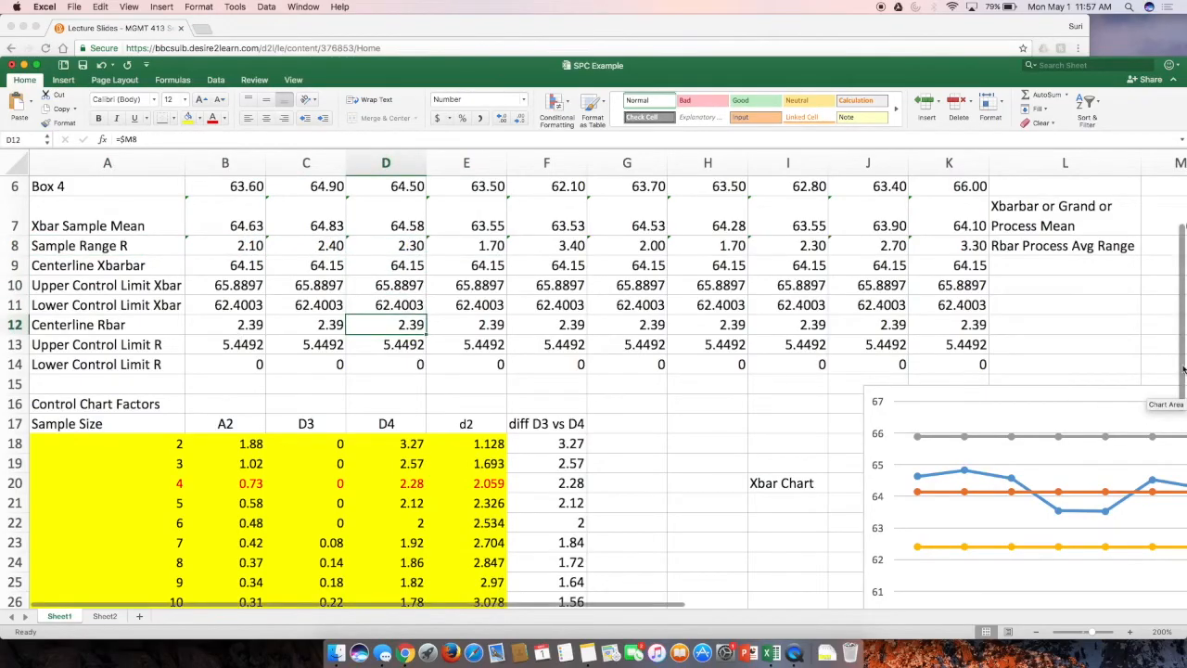
{"action": "left_click_drag", "start_coordinate": [1184, 369], "coordinate": [1180, 480]}
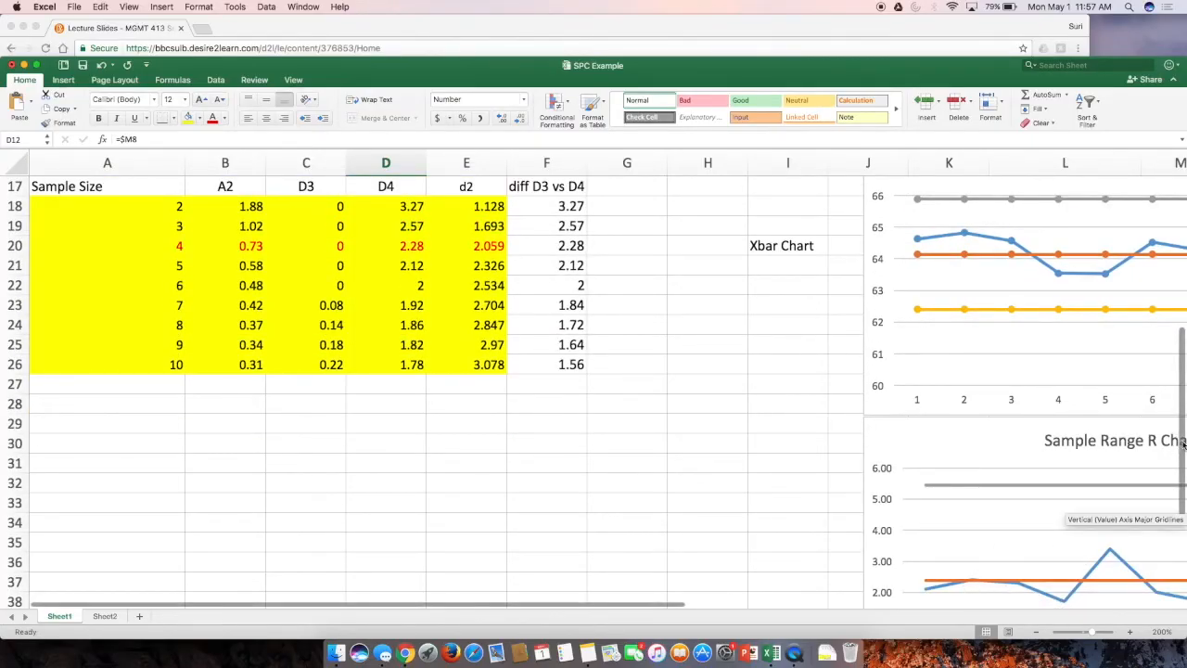
{"action": "left_click_drag", "start_coordinate": [1184, 452], "coordinate": [1178, 330]}
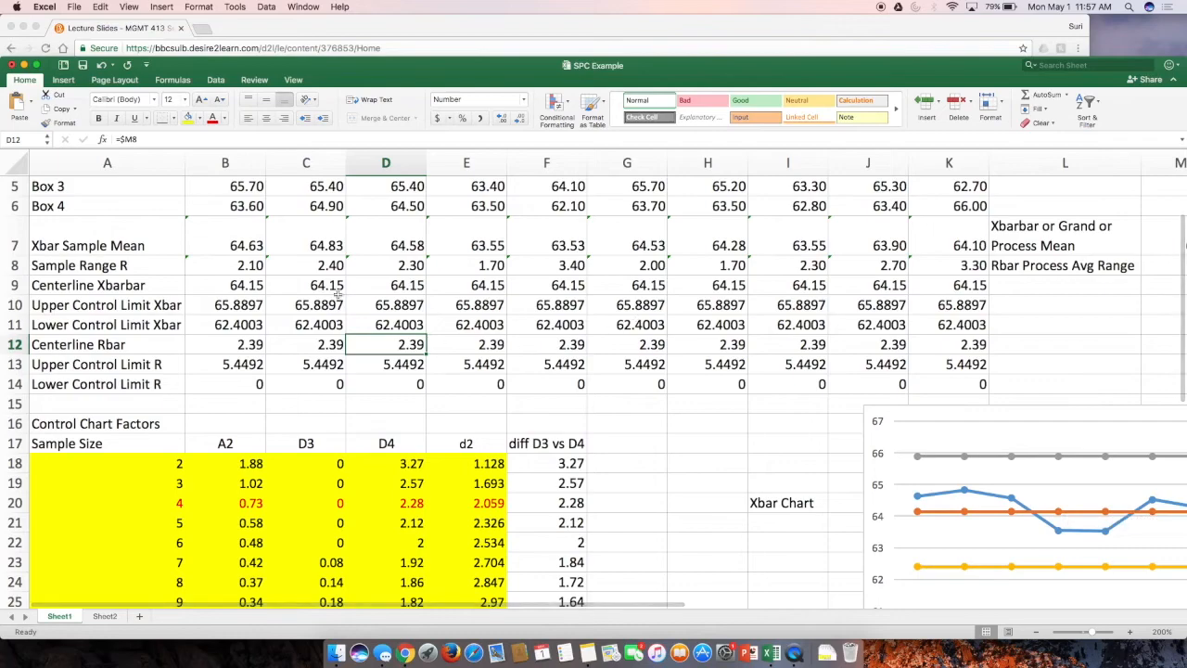
{"action": "left_click", "coordinate": [323, 267]}
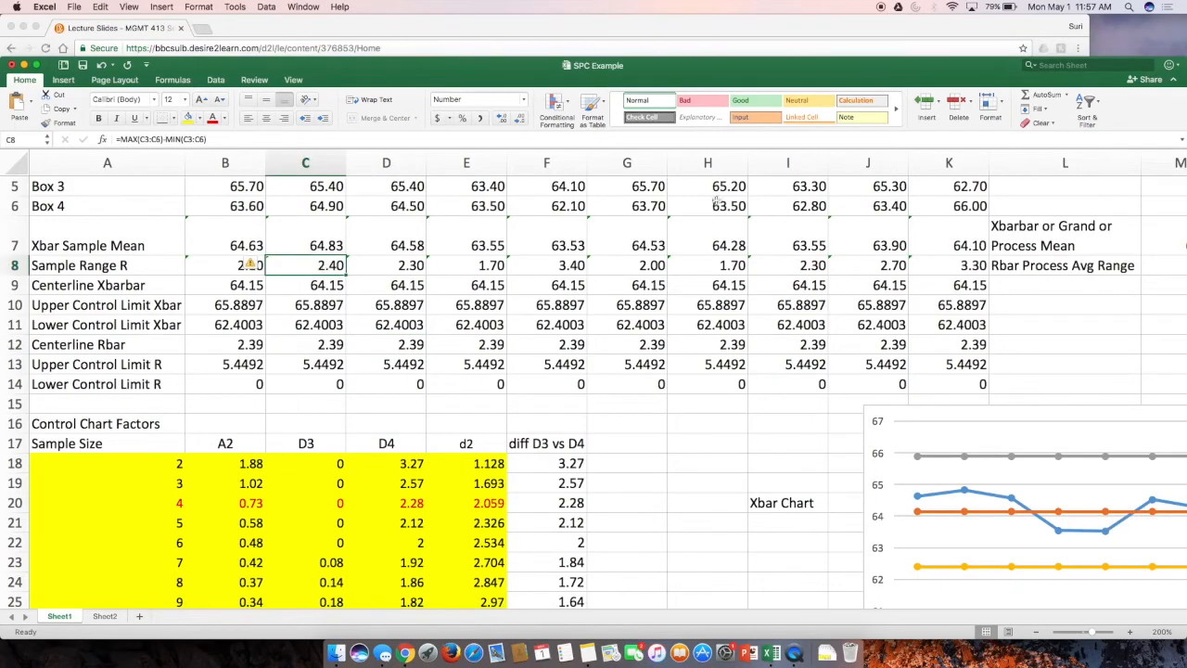
Step: Examine the Sample Range R Chart for how all ten points run relative to the centerline and control limits
{"action": "left_click_drag", "start_coordinate": [1180, 287], "coordinate": [1180, 357]}
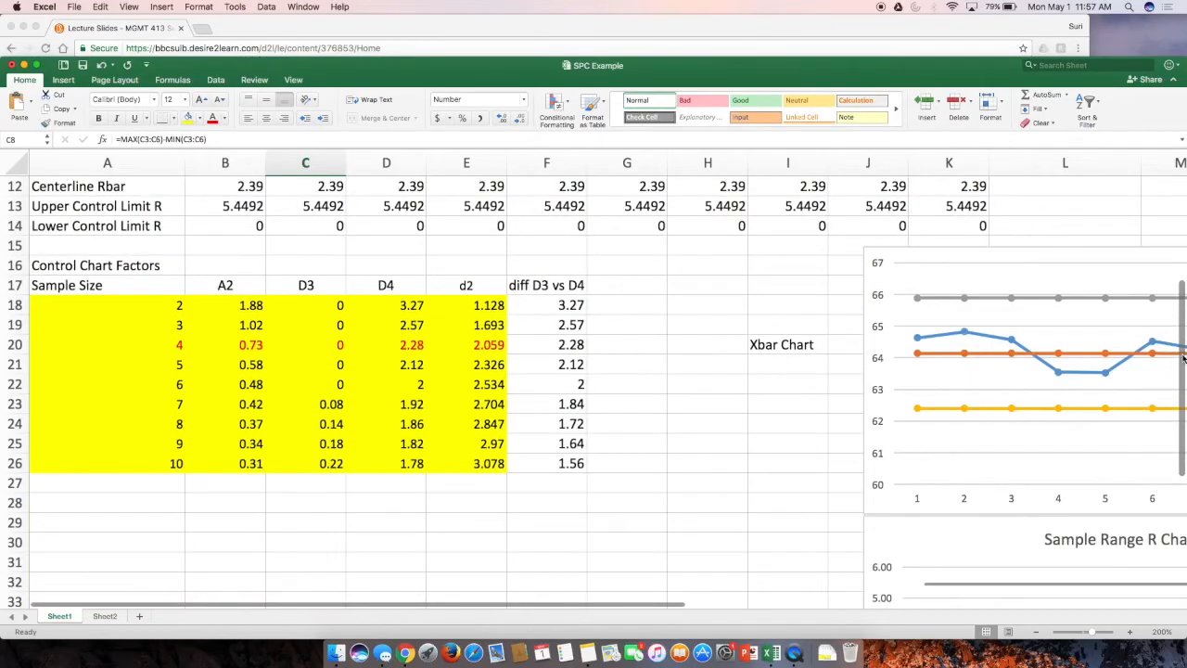
{"action": "scroll", "coordinate": [1160, 436], "scroll_direction": "down", "scroll_amount": 5}
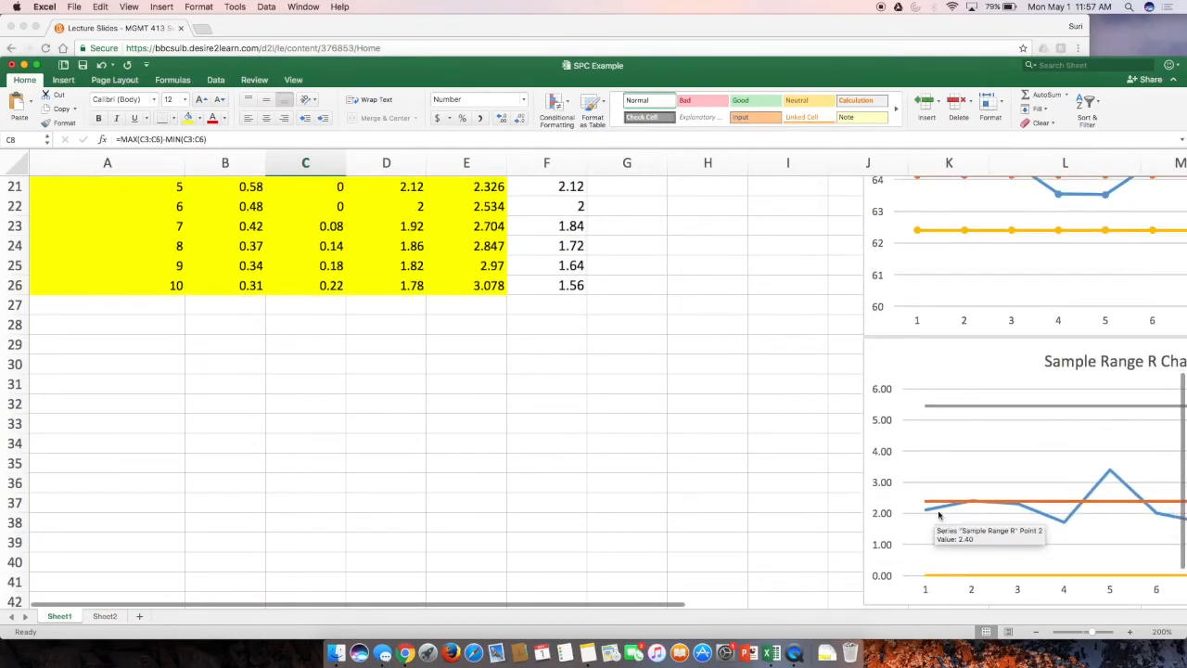
{"action": "mouse_move", "coordinate": [1064, 527]}
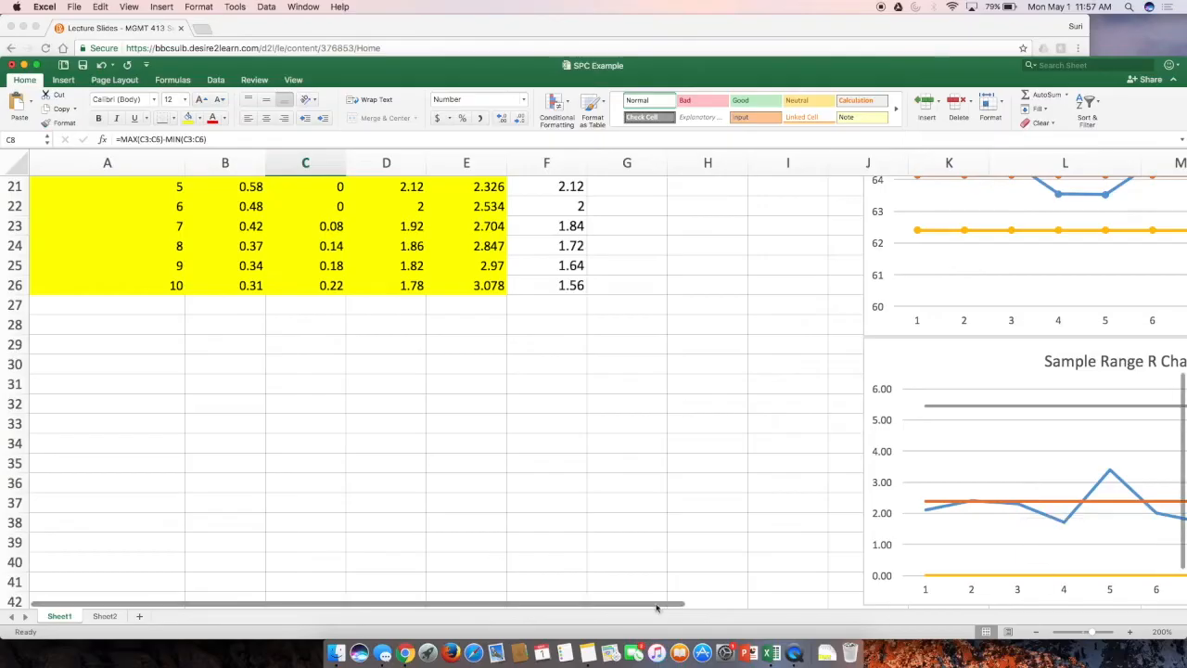
{"action": "left_click_drag", "start_coordinate": [710, 603], "coordinate": [766, 603]}
{"action": "mouse_move", "coordinate": [894, 504]}
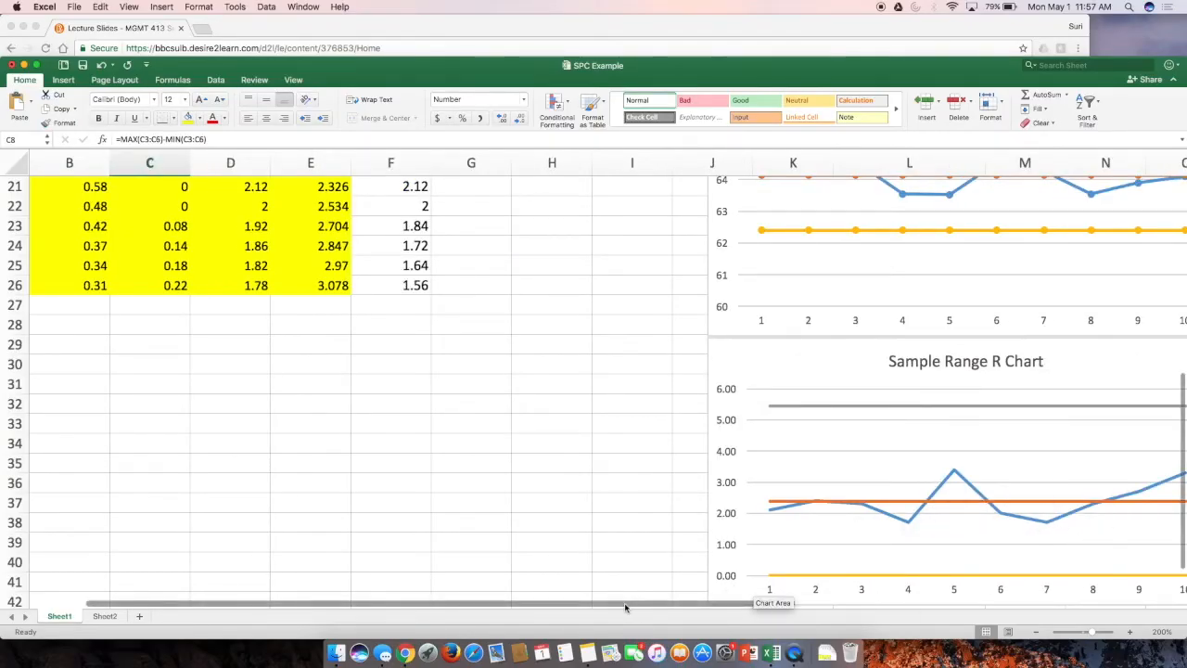
{"action": "left_click_drag", "start_coordinate": [625, 602], "coordinate": [847, 603]}
{"action": "mouse_move", "coordinate": [724, 527]}
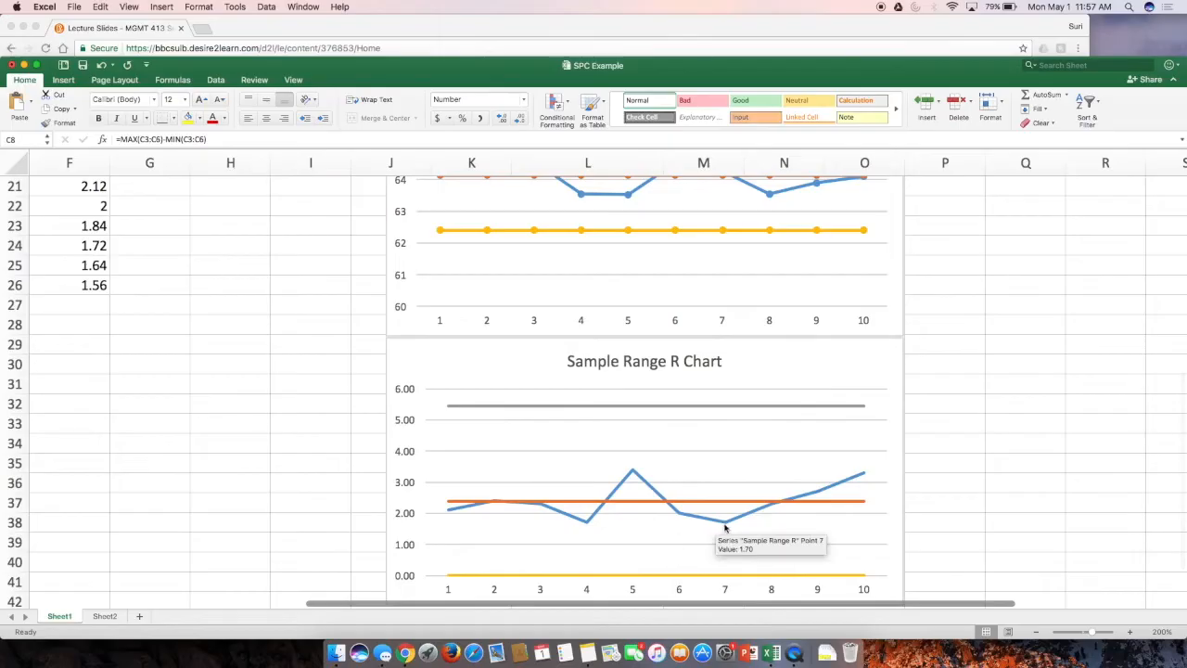
{"action": "mouse_move", "coordinate": [808, 498]}
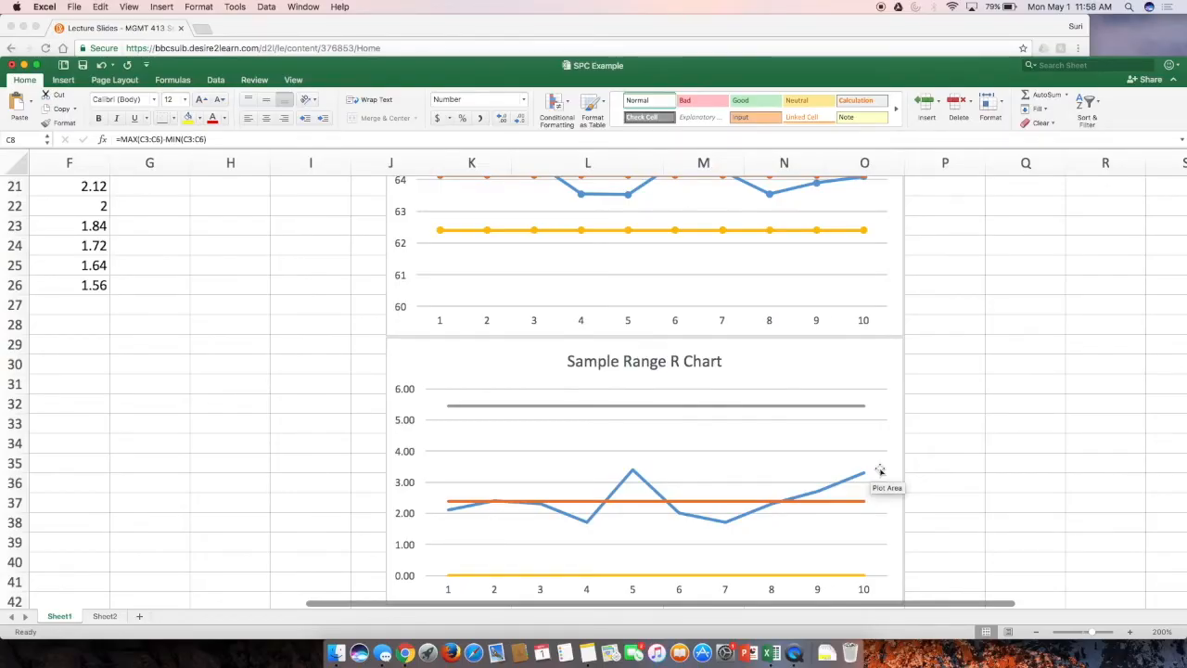
Step: Enter the conclusion beside the R chart: "BOTH CHARTS PASS ALL TESTS" in Q31 and "HENCE PROCESS IS IN CONTROL1" in Q32
{"action": "left_click", "coordinate": [1006, 378]}
{"action": "type", "text": "BOTH "}
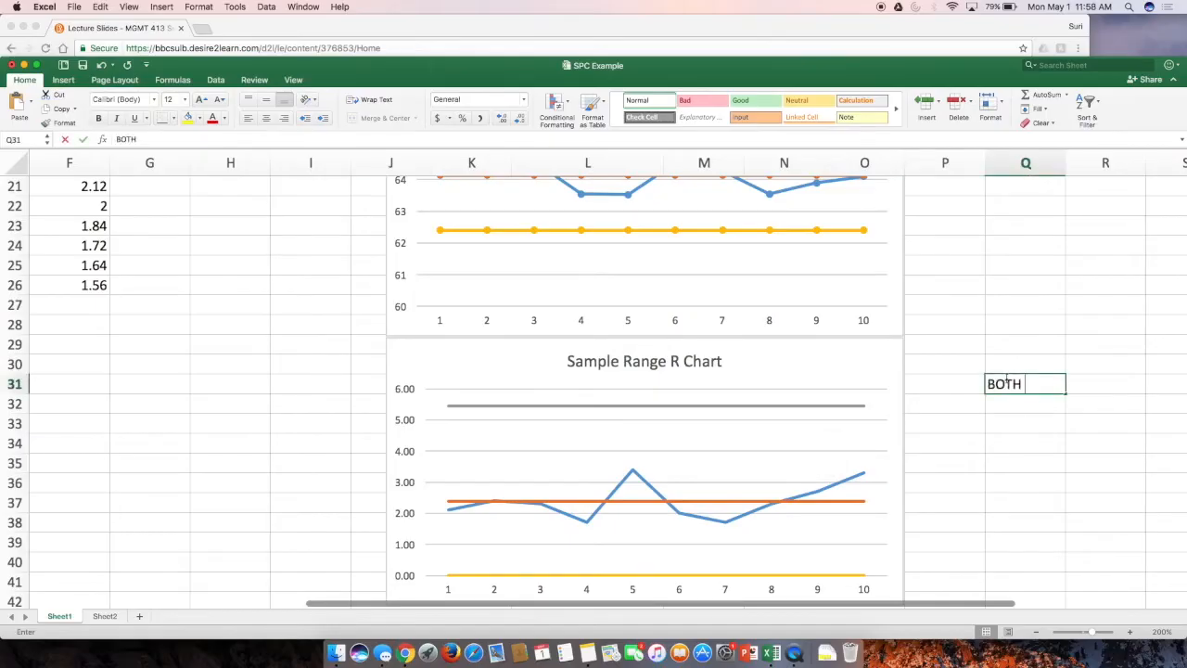
{"action": "type", "text": "CHARTS PASS ALL TESTS"}
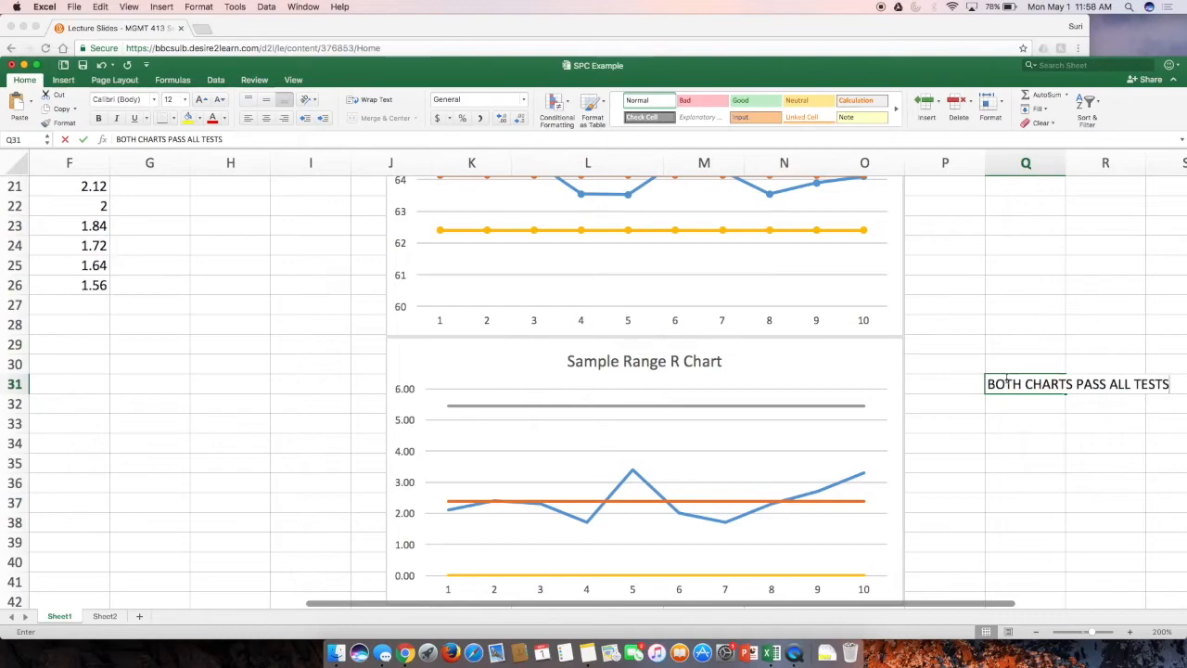
{"action": "key", "text": "Return"}
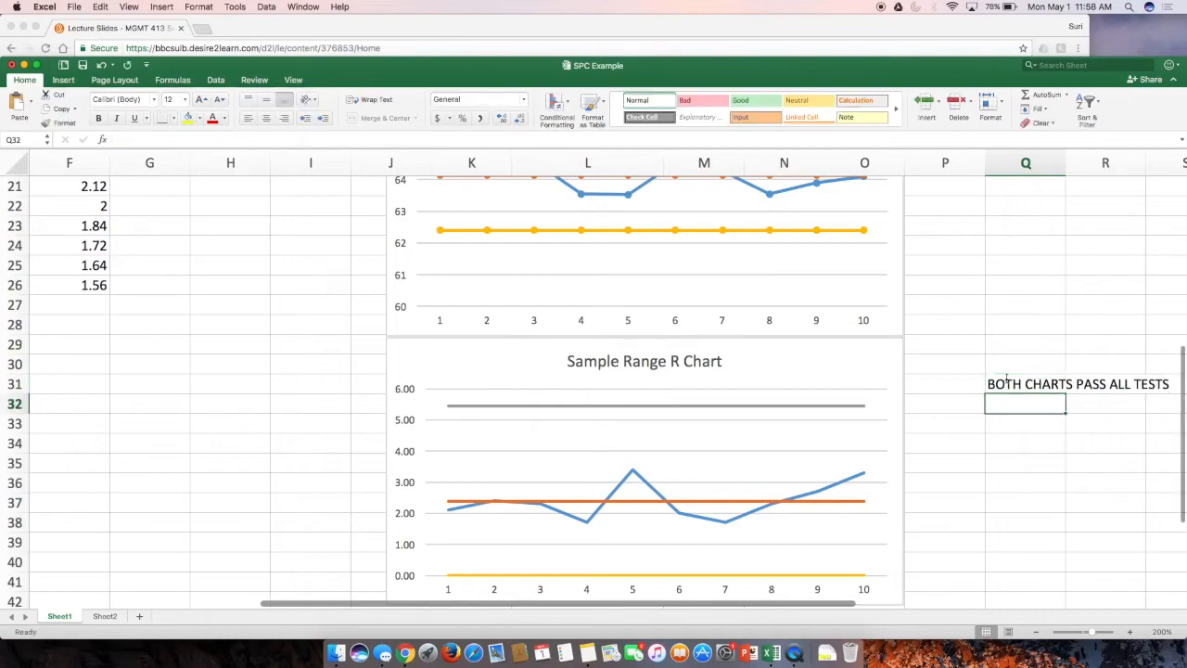
{"action": "type", "text": "HENCE PROCESS IS I"}
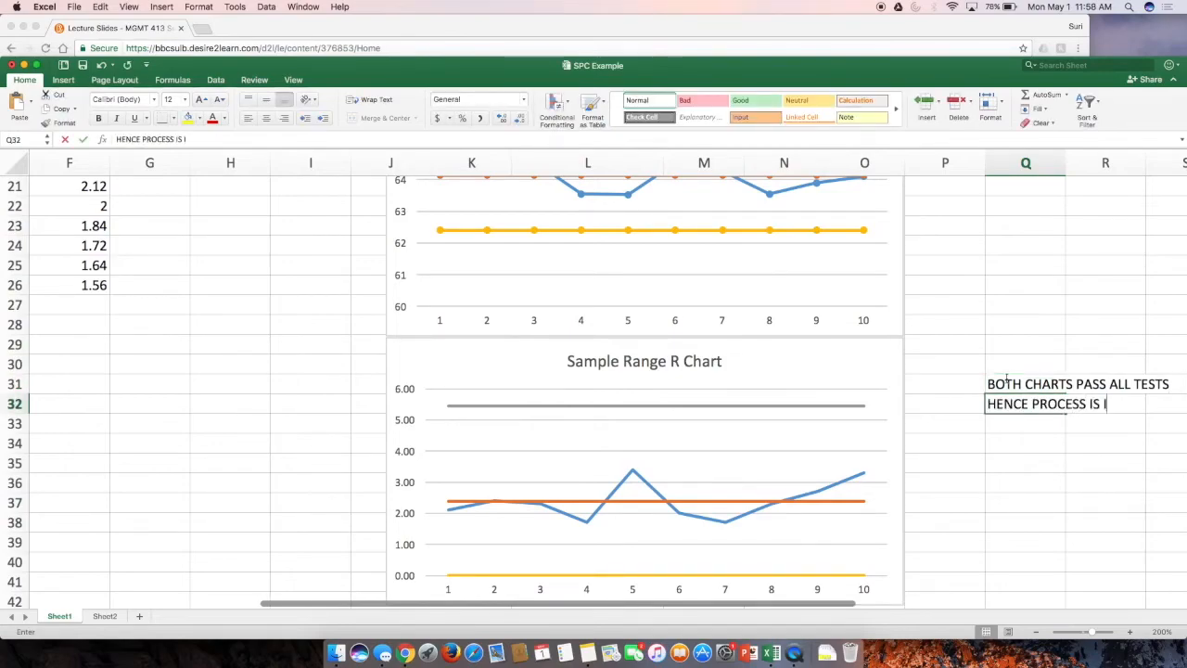
{"action": "type", "text": "N CONTROL"}
{"action": "key", "text": "Return"}
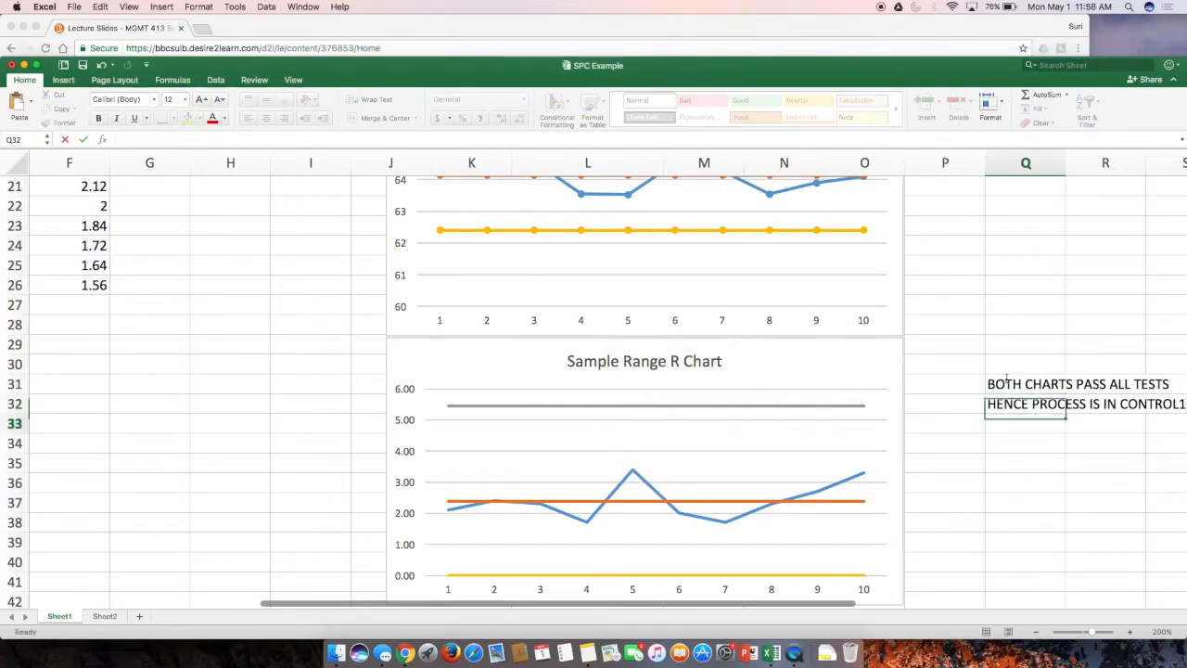
Step: Correct the typo ending the second conclusion line in Q32 so it reads "HENCE PROCESS IS IN CONTROL!"
{"action": "left_click", "coordinate": [1069, 401]}
{"action": "double_click", "coordinate": [1039, 404]}
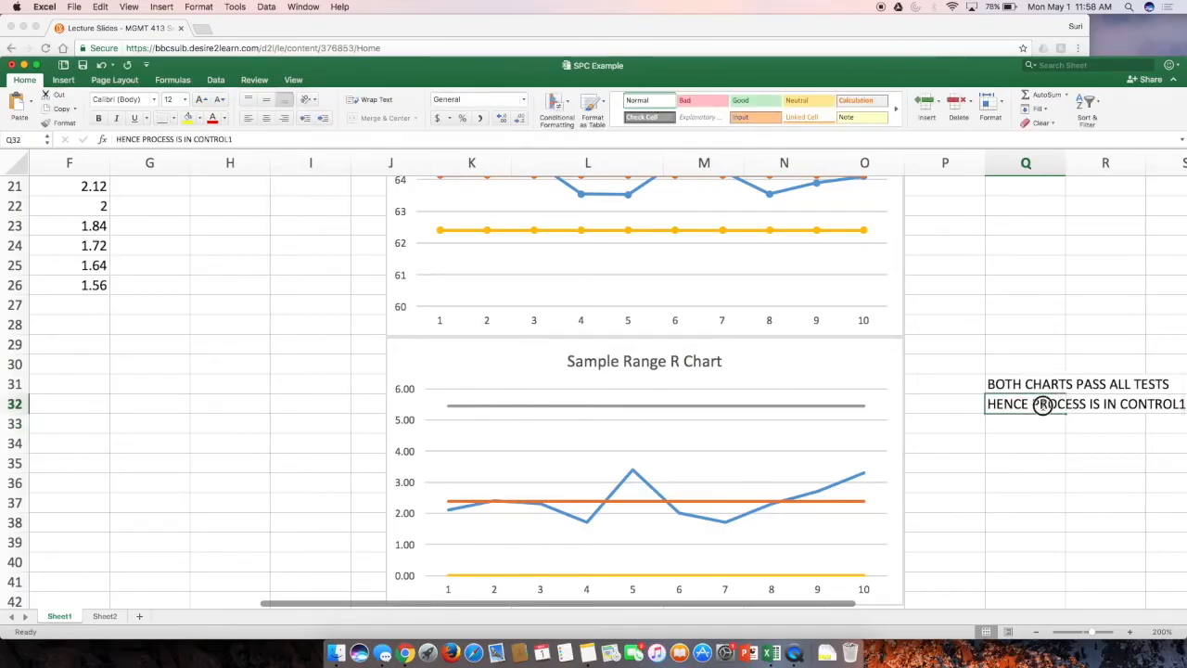
{"action": "left_click_drag", "start_coordinate": [1038, 403], "coordinate": [1178, 408]}
{"action": "left_click", "coordinate": [1181, 406]}
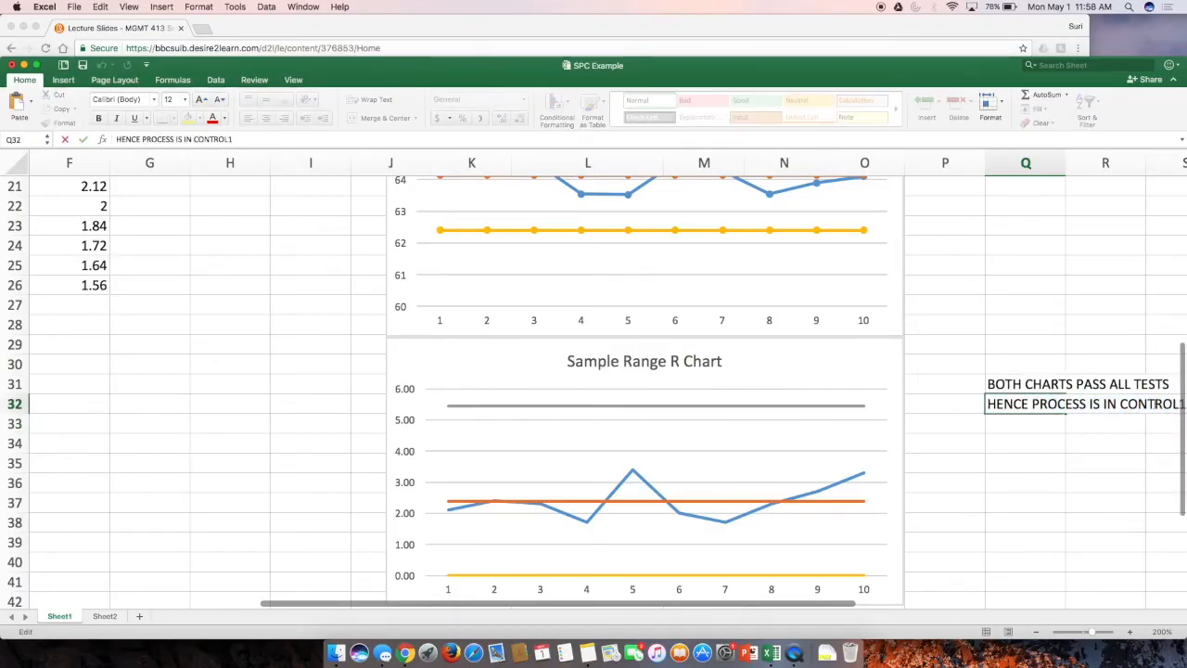
{"action": "key", "text": "BackSpace"}
{"action": "type", "text": "!"}
{"action": "key", "text": "Return"}
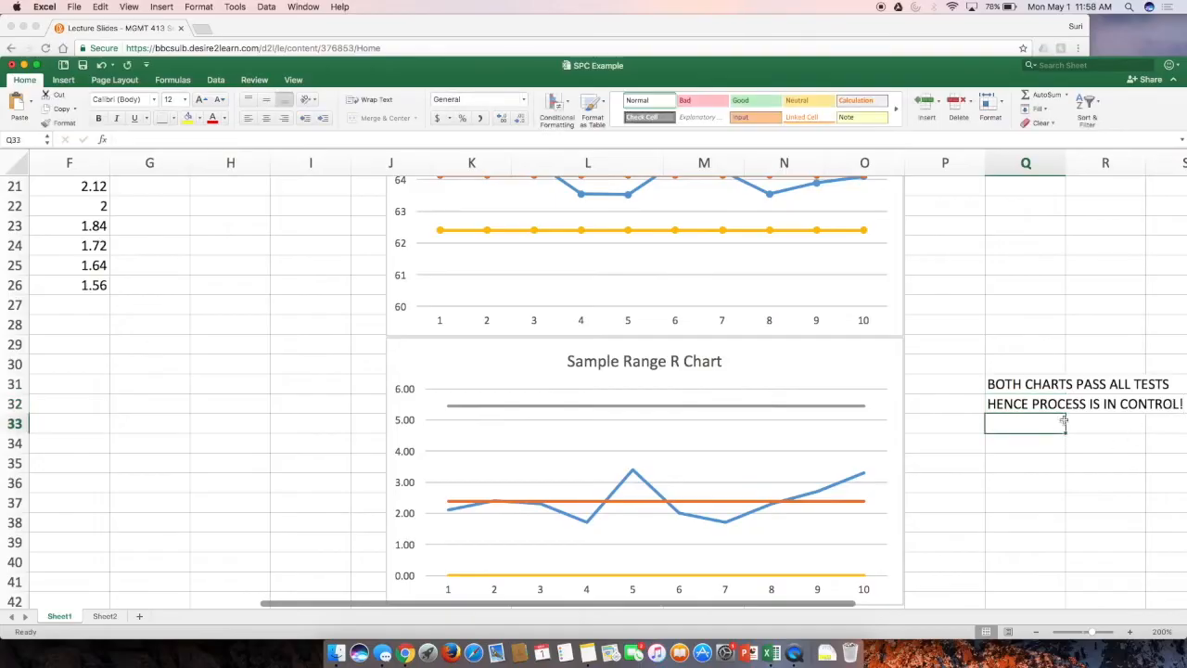
{"action": "left_click", "coordinate": [1048, 408]}
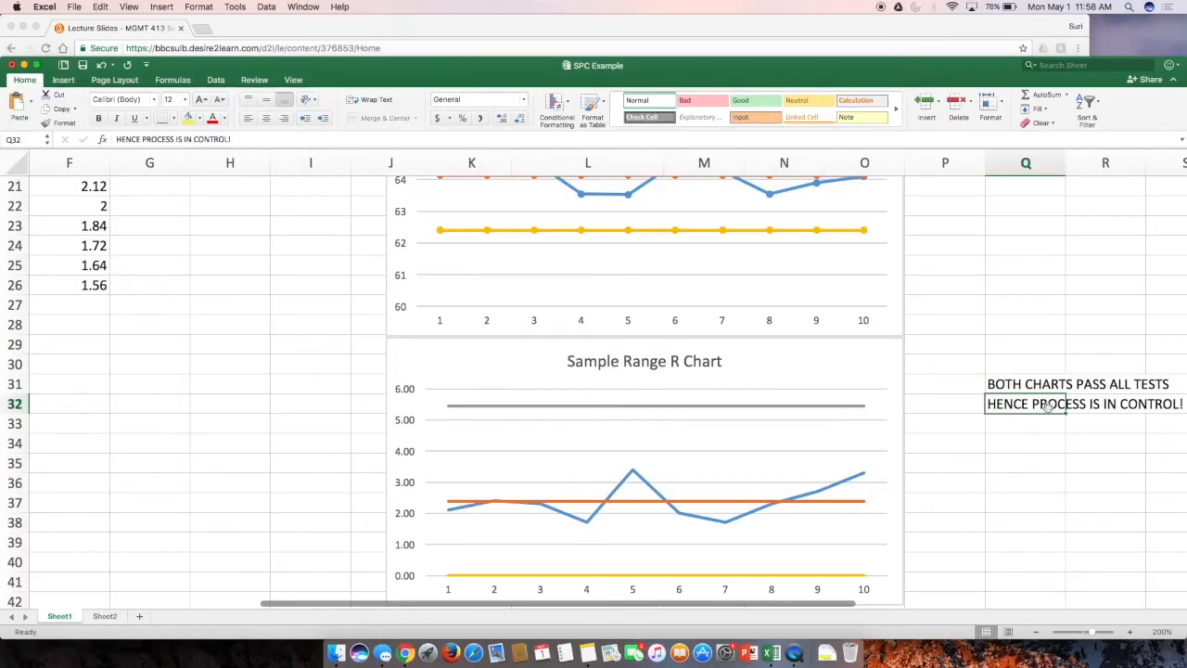
Step: Color the Box 4 value of sample 5 in cell F6 red
{"action": "scroll", "coordinate": [1048, 408], "scroll_direction": "up", "scroll_amount": 10}
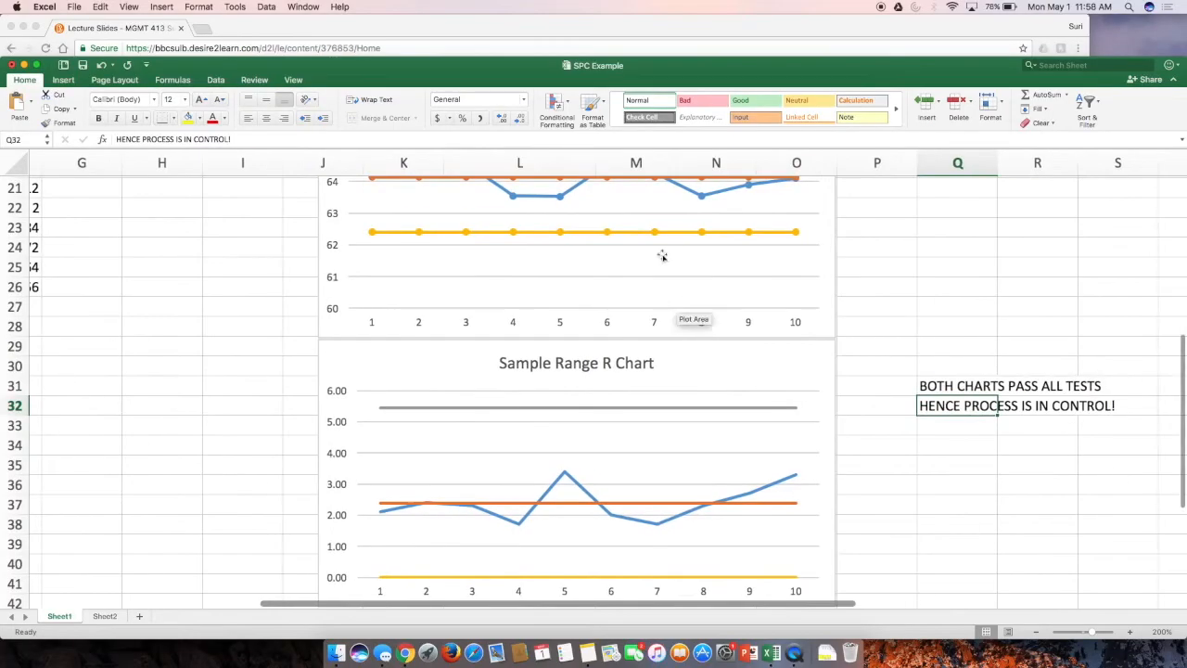
{"action": "left_click", "coordinate": [300, 249]}
{"action": "key", "text": "Down"}
{"action": "key", "text": "Down"}
{"action": "key", "text": "Left"}
{"action": "key", "text": "Left"}
{"action": "key", "text": "Left"}
{"action": "key", "text": "Left"}
{"action": "key", "text": "Left"}
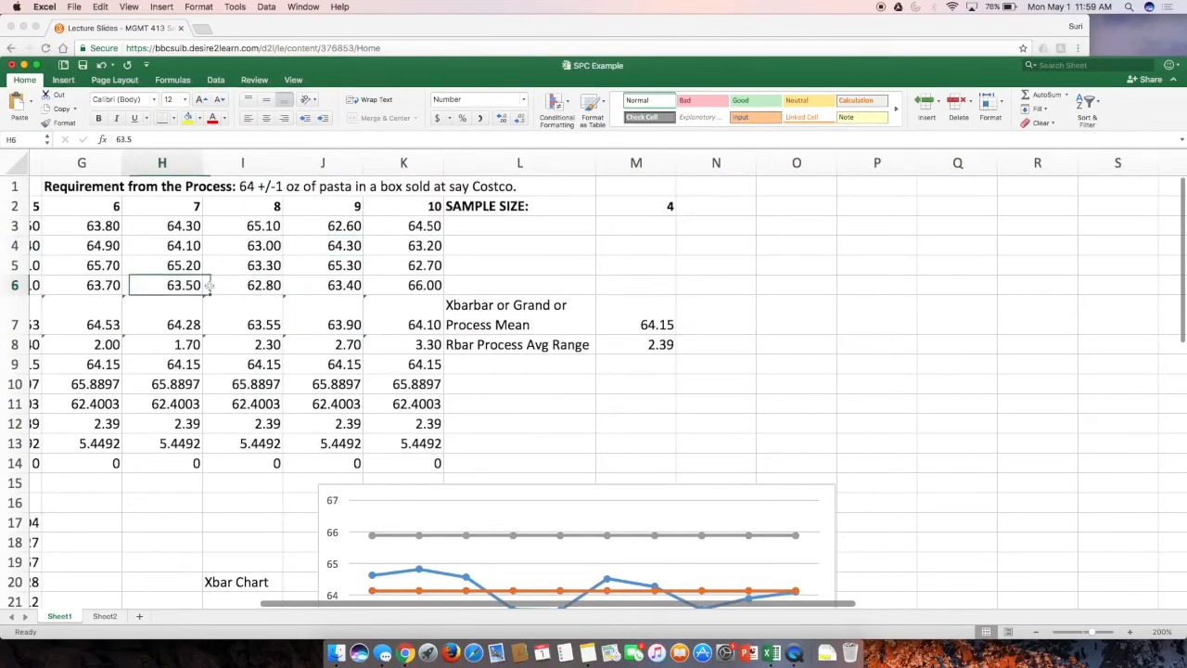
{"action": "scroll", "coordinate": [283, 347], "scroll_direction": "left", "scroll_amount": 5}
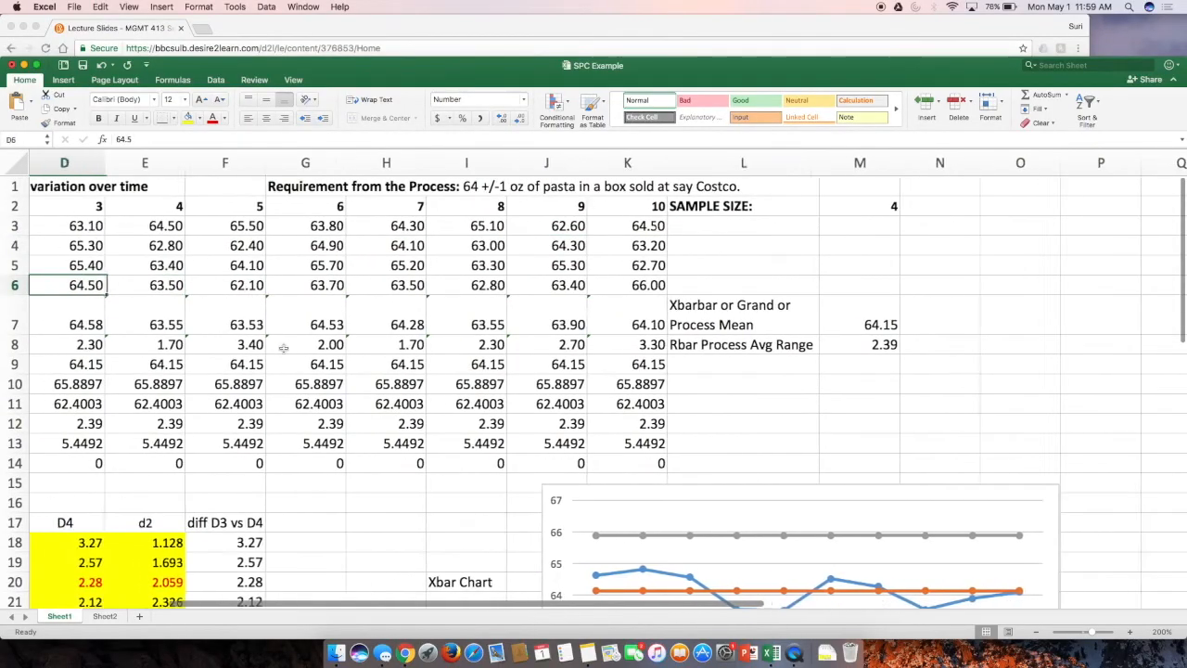
{"action": "key", "text": "Right"}
{"action": "key", "text": "Right"}
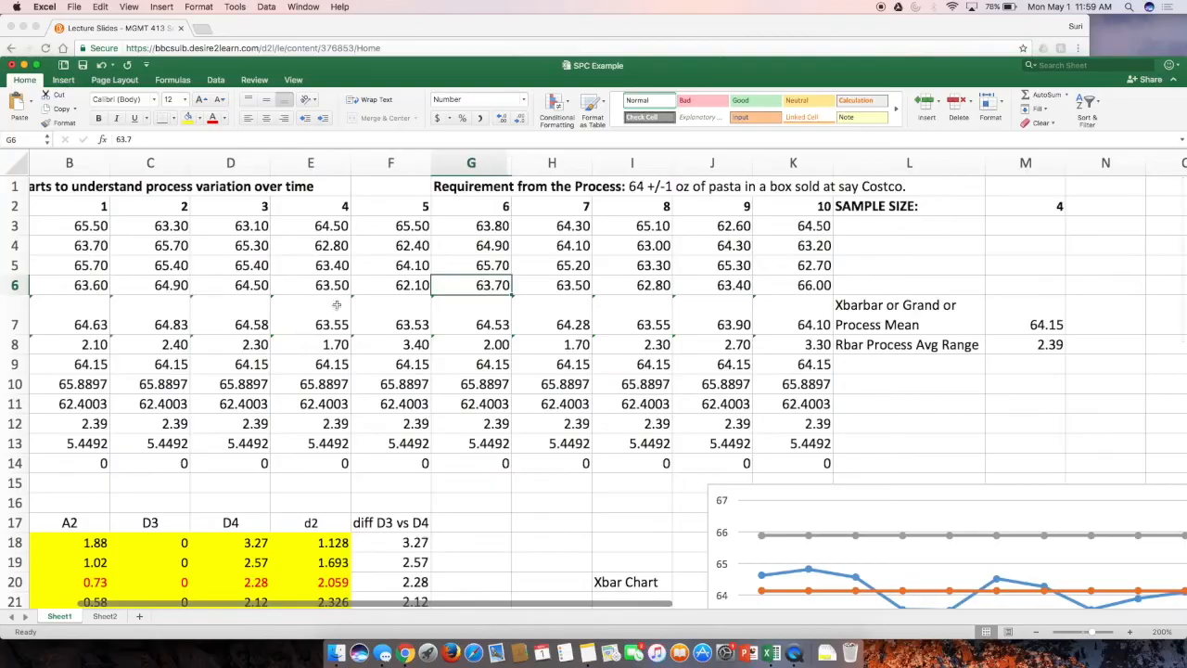
{"action": "key", "text": "Left"}
{"action": "left_click", "coordinate": [212, 118]}
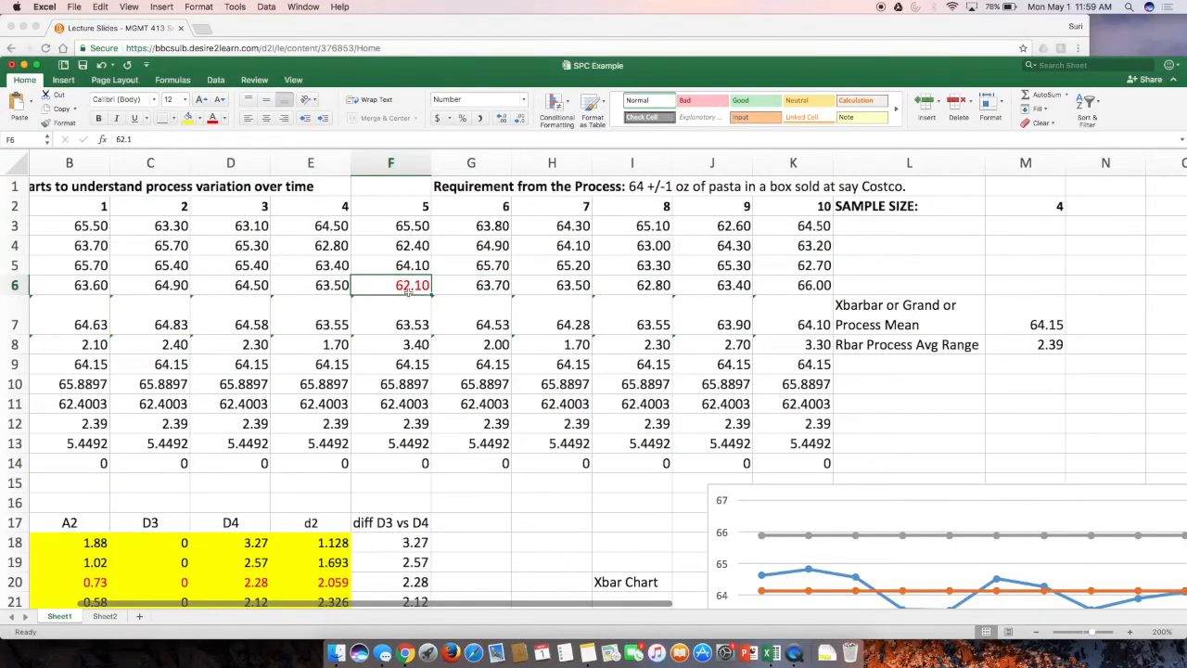
Step: Compare the red Box 4 value of sample 5 with the Upper and Lower Control Limit Xbar rows
{"action": "left_click", "coordinate": [594, 504]}
{"action": "key", "text": "Down"}
{"action": "key", "text": "Down"}
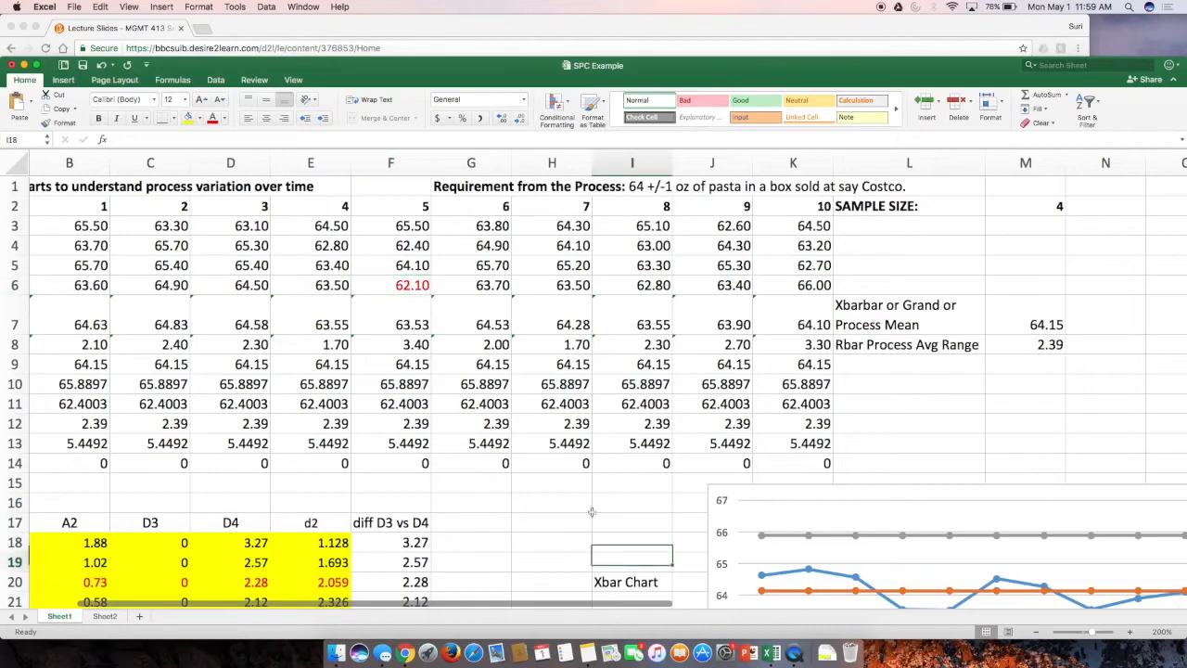
{"action": "key", "text": "Down"}
{"action": "key", "text": "Down"}
{"action": "key", "text": "Down"}
{"action": "key", "text": "Down"}
{"action": "key", "text": "Down"}
{"action": "key", "text": "Down"}
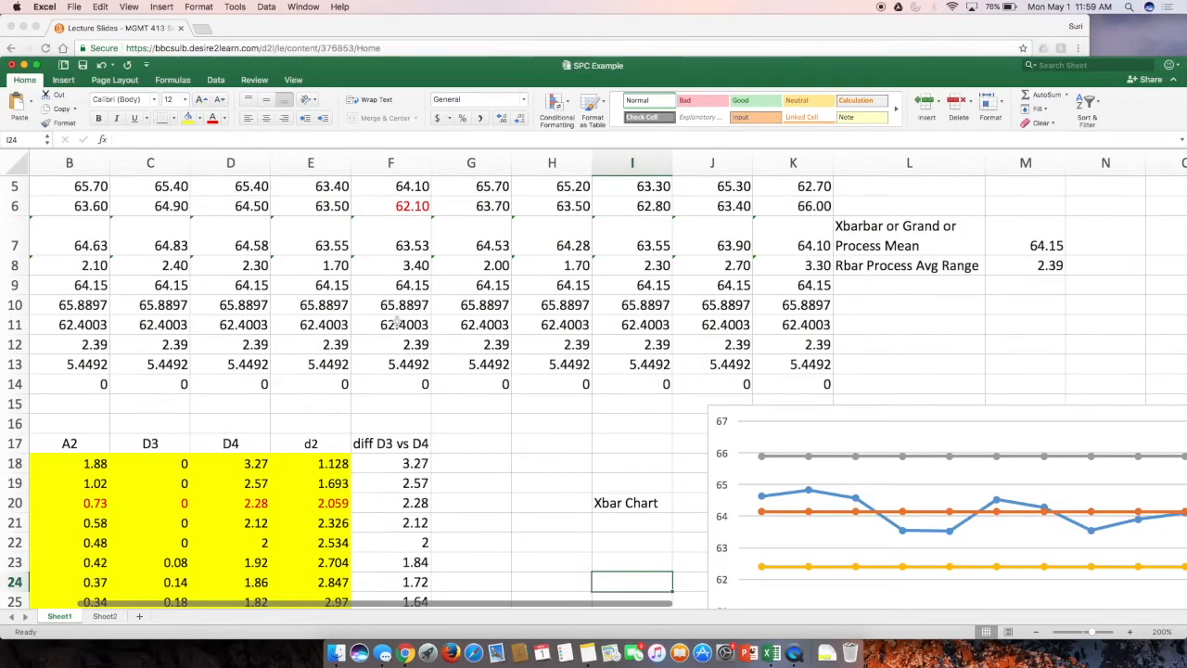
{"action": "left_click", "coordinate": [501, 325]}
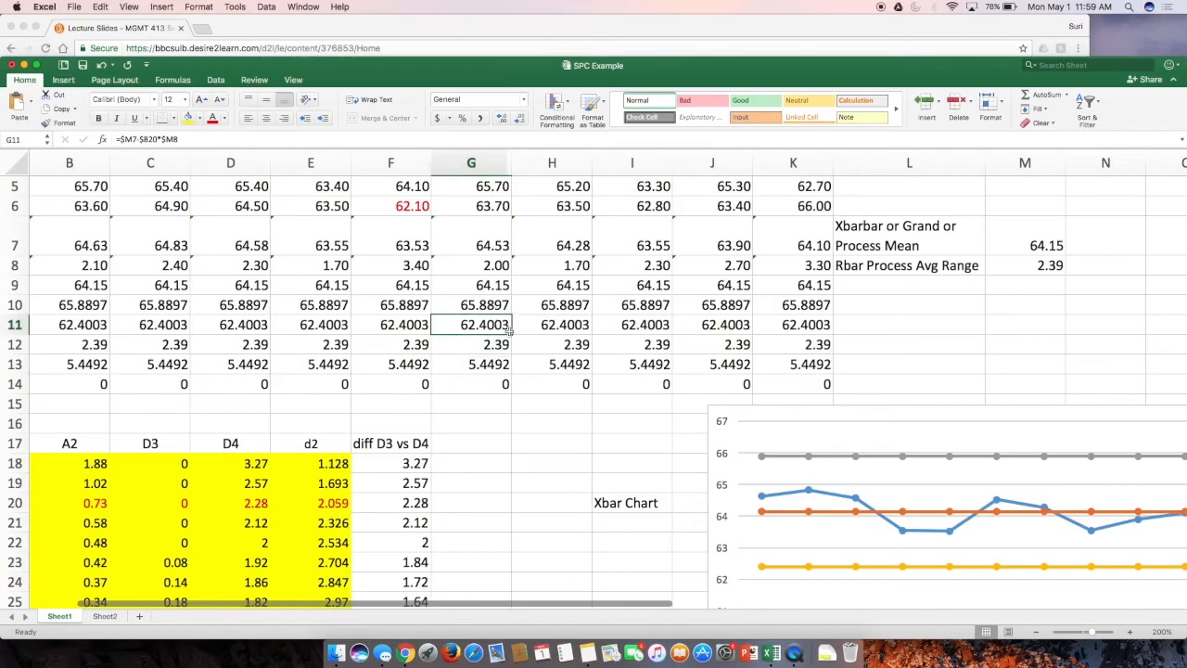
{"action": "key", "text": "Left"}
{"action": "key", "text": "Up"}
{"action": "key", "text": "Left"}
{"action": "key", "text": "Left"}
{"action": "key", "text": "Left"}
{"action": "key", "text": "Left"}
{"action": "key", "text": "Left"}
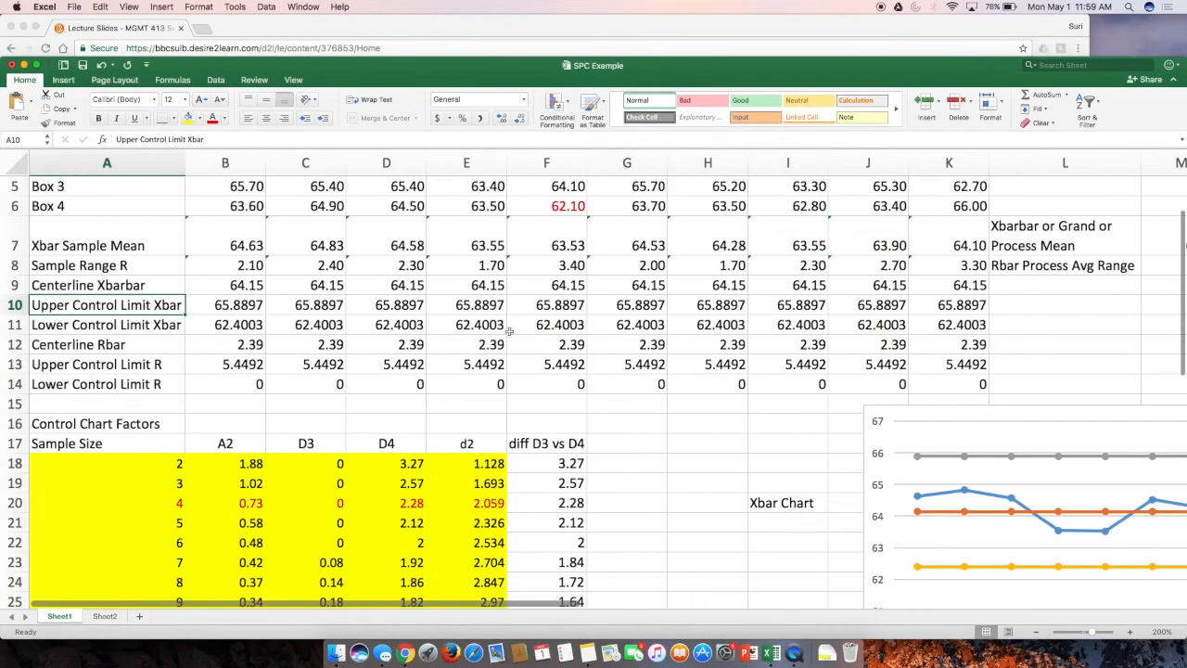
{"action": "key", "text": "Down"}
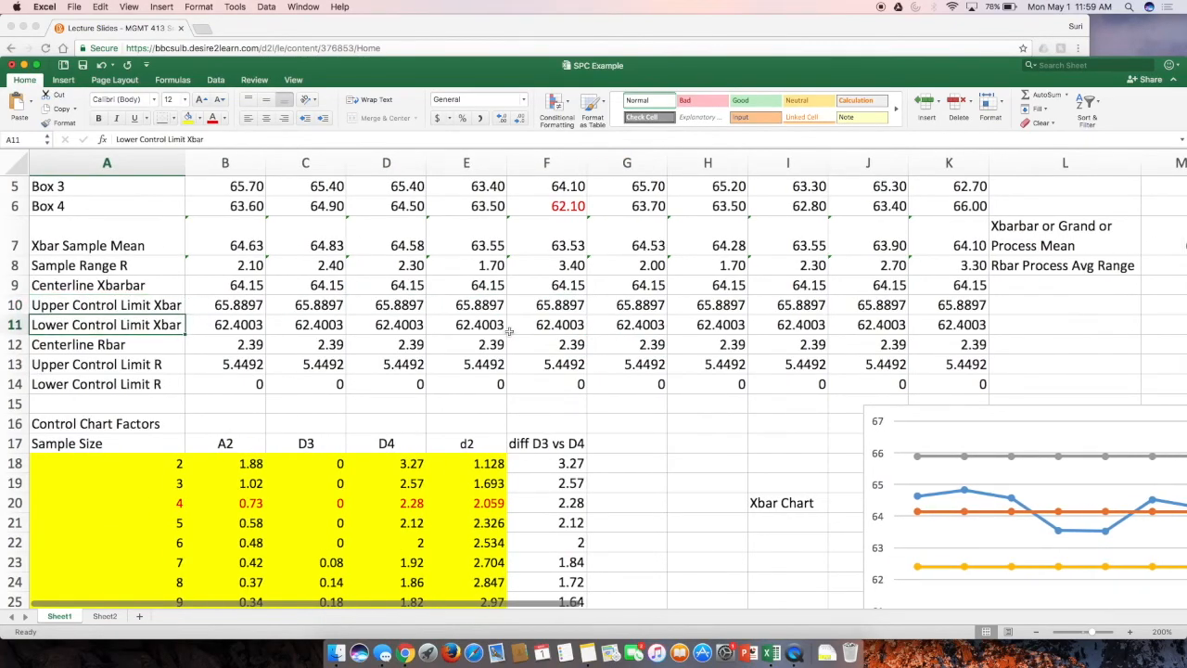
{"action": "key", "text": "Right"}
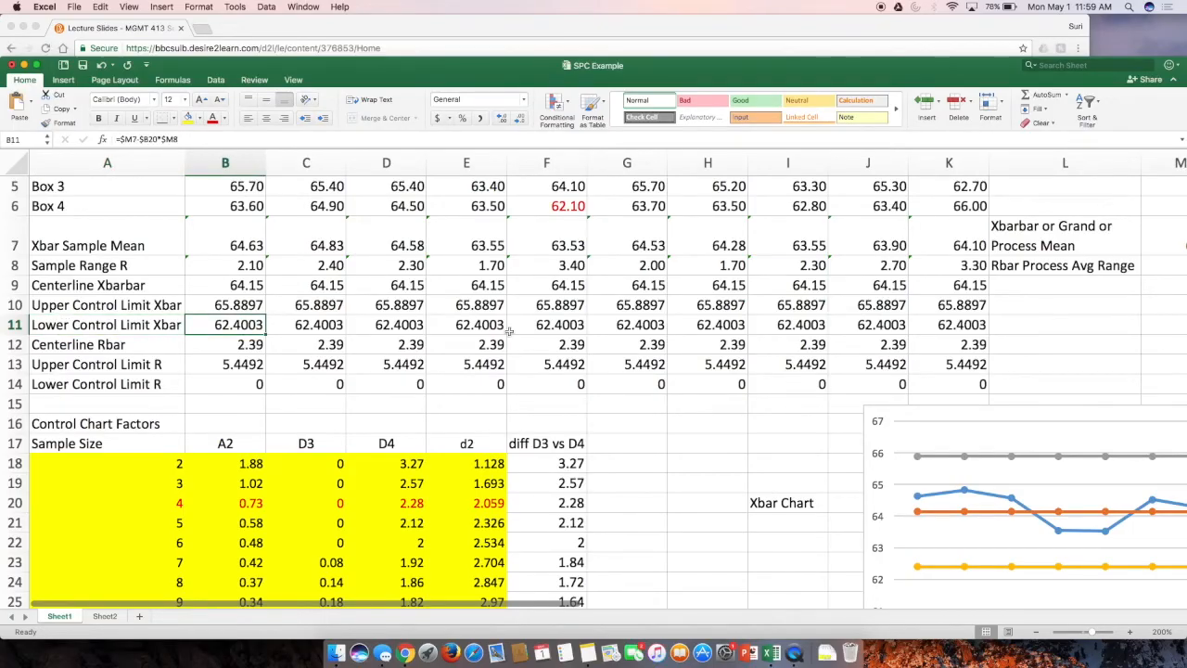
{"action": "left_click", "coordinate": [575, 211]}
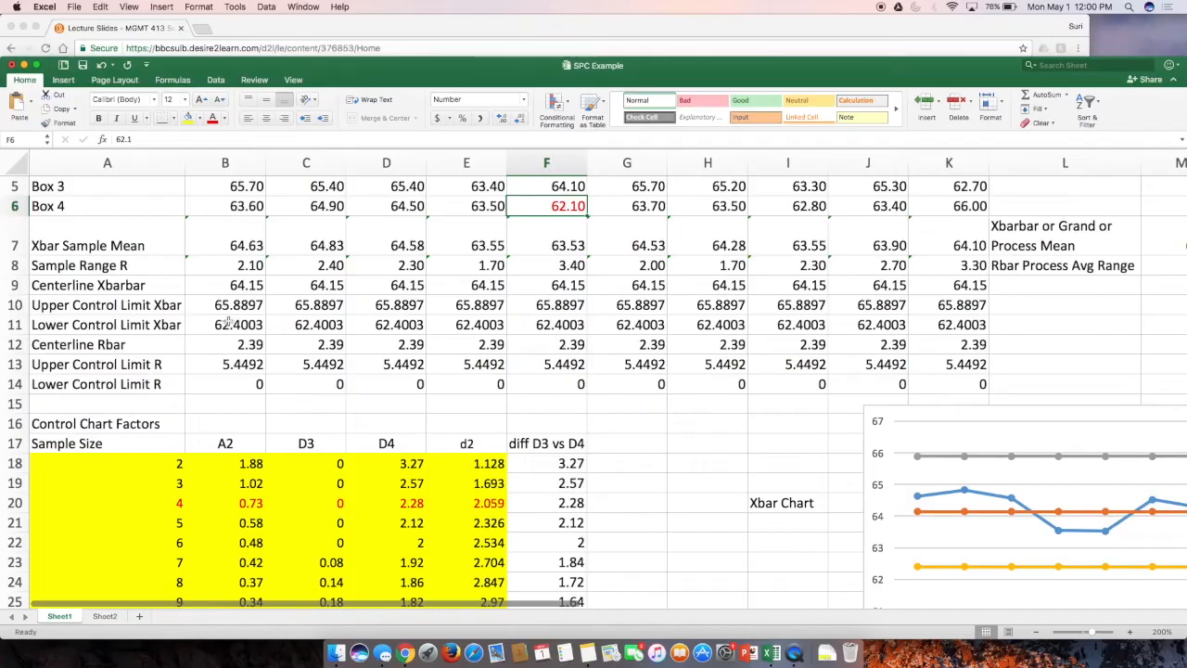
Step: Add a new worksheet to the workbook and name it "Process Capability"
{"action": "mouse_move", "coordinate": [1027, 460]}
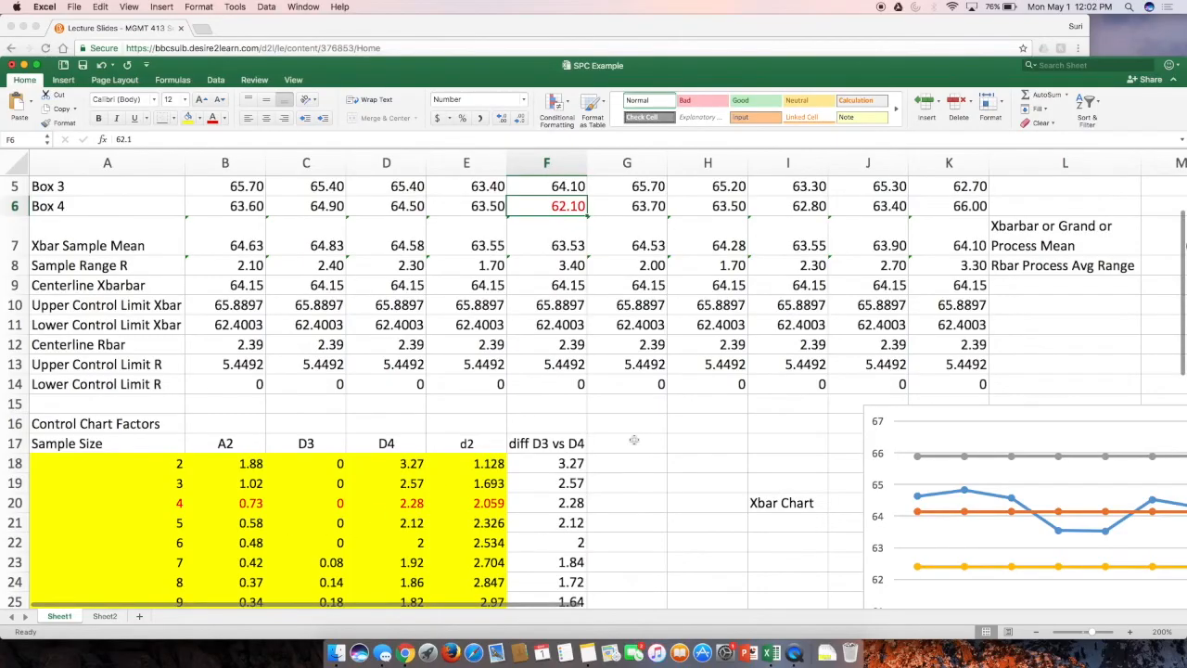
{"action": "left_click", "coordinate": [105, 617]}
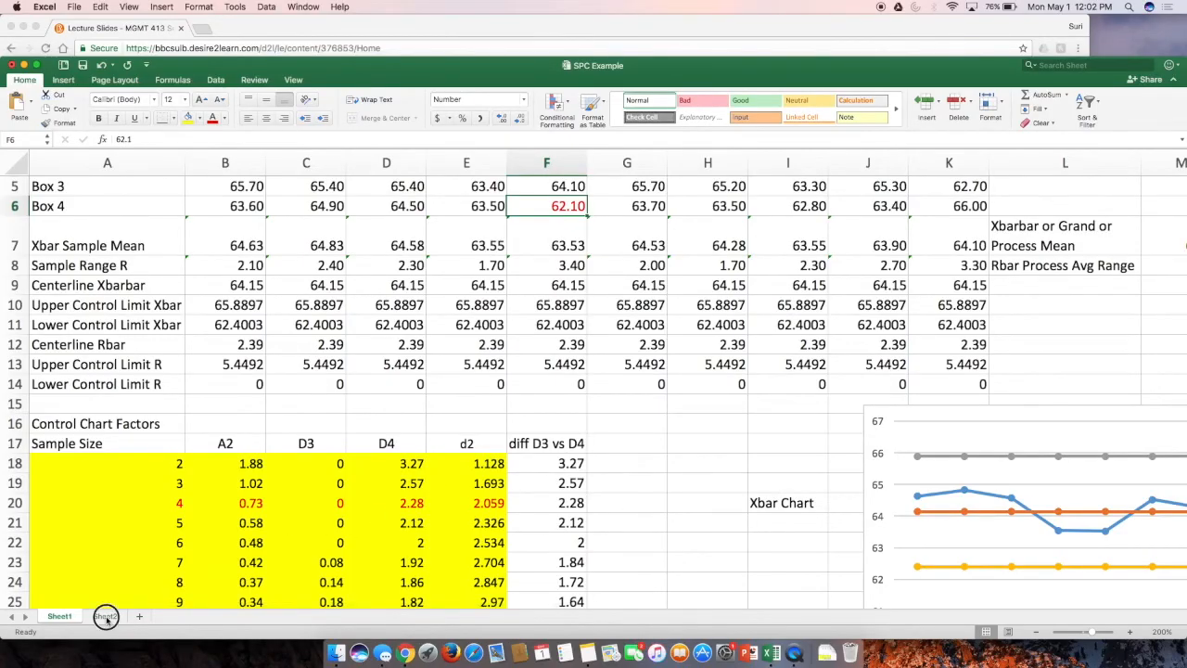
{"action": "left_click", "coordinate": [140, 617]}
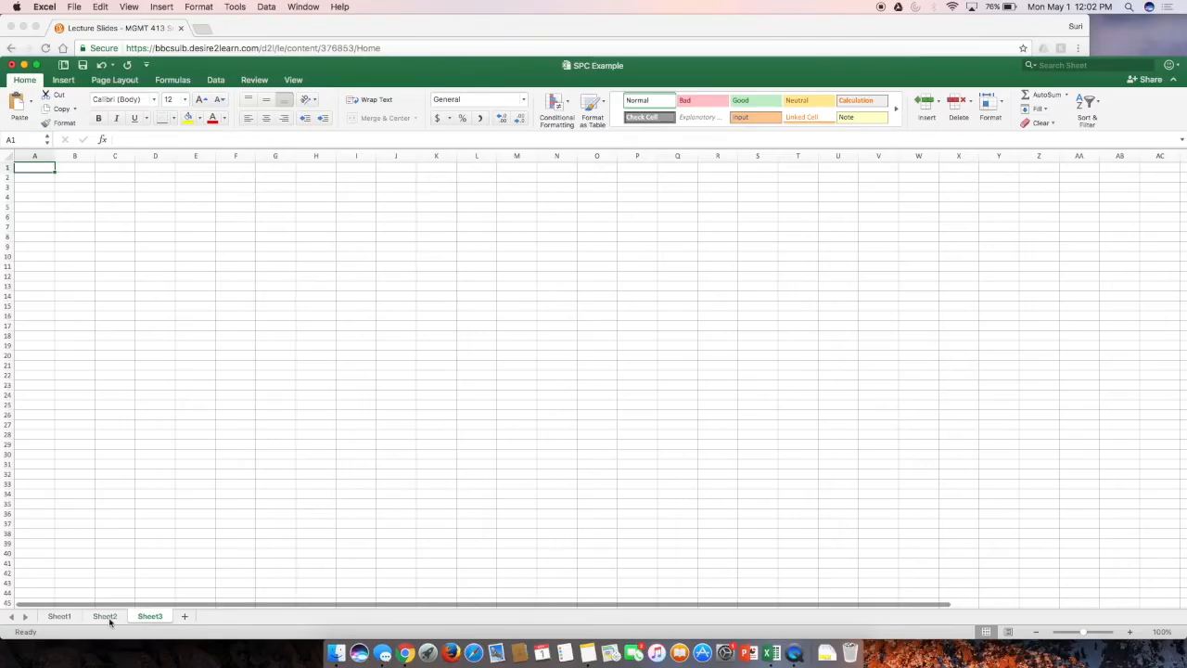
{"action": "double_click", "coordinate": [141, 618]}
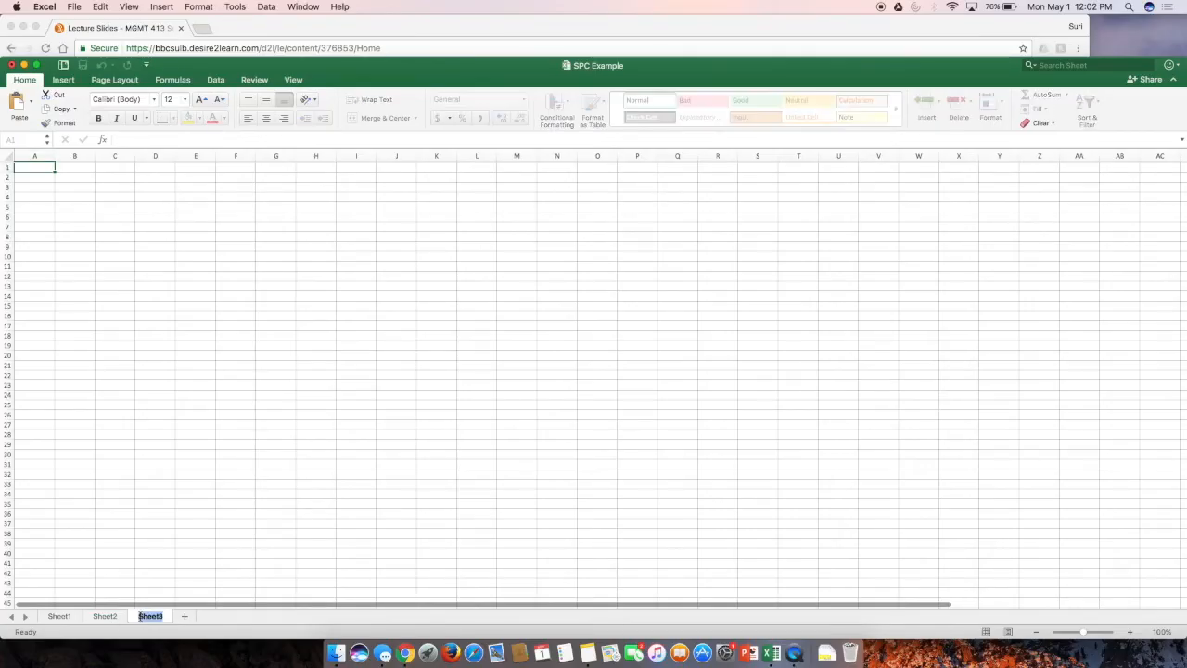
{"action": "type", "text": "Process Capability"}
Step: Rename Sheet1, which holds the control chart data, as "SPC"
{"action": "left_click", "coordinate": [59, 620]}
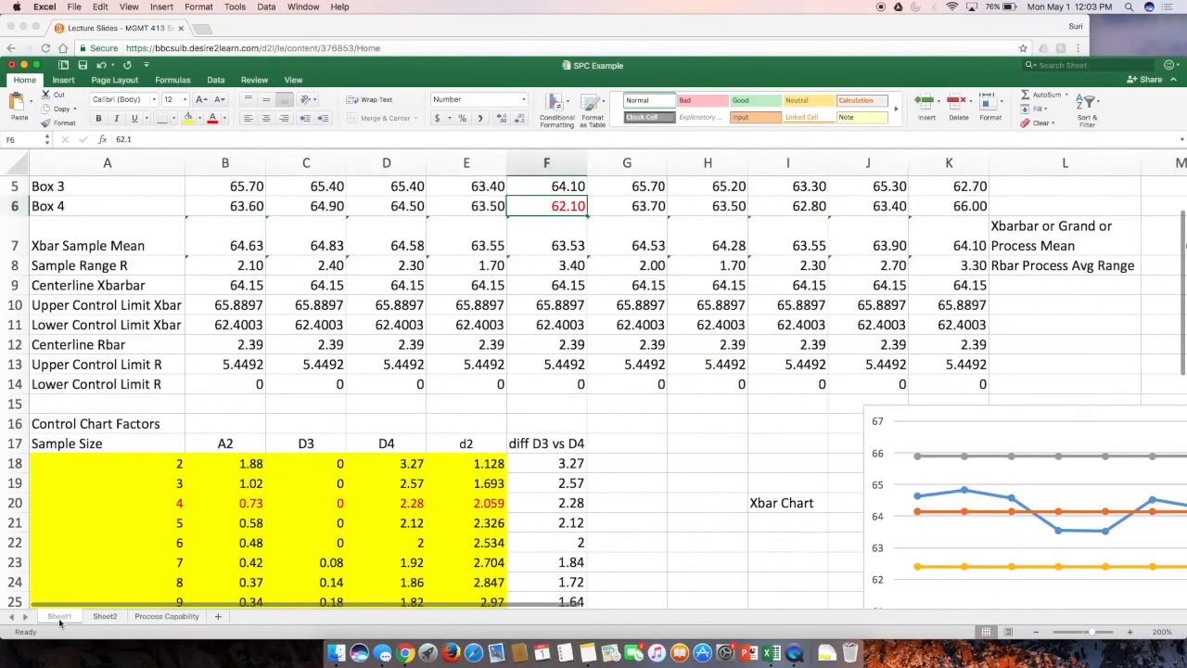
{"action": "double_click", "coordinate": [60, 617]}
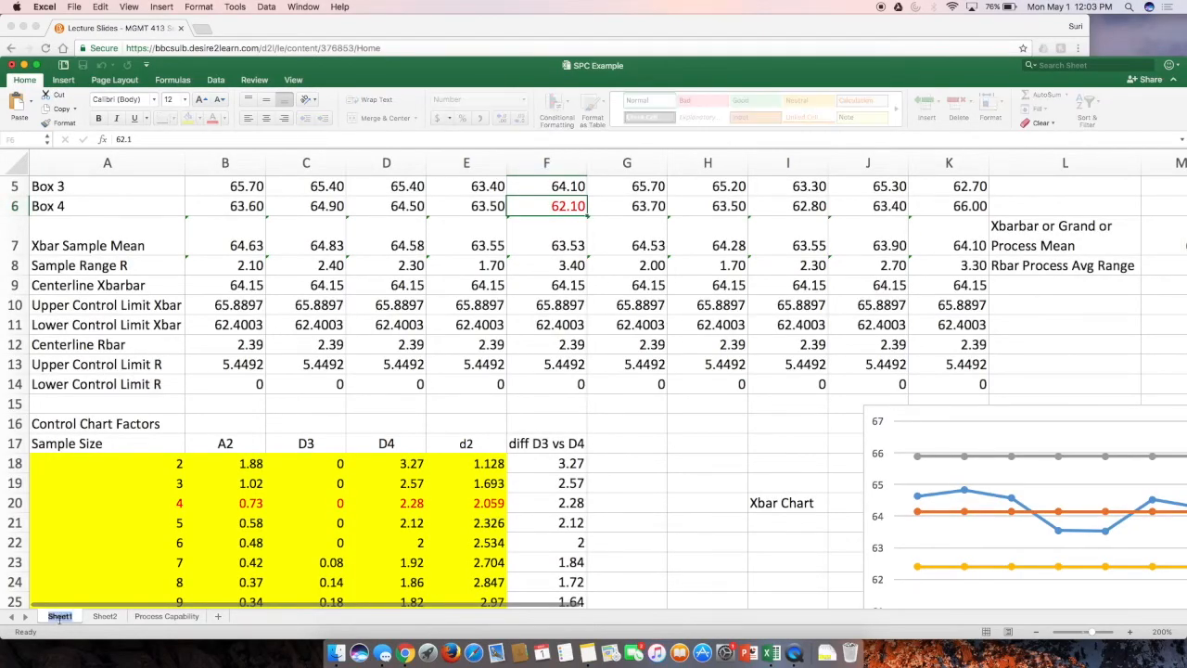
{"action": "type", "text": "SPC"}
Step: Extend the Process Capability sheet's name to "Process Capability CpK"
{"action": "left_click", "coordinate": [167, 617]}
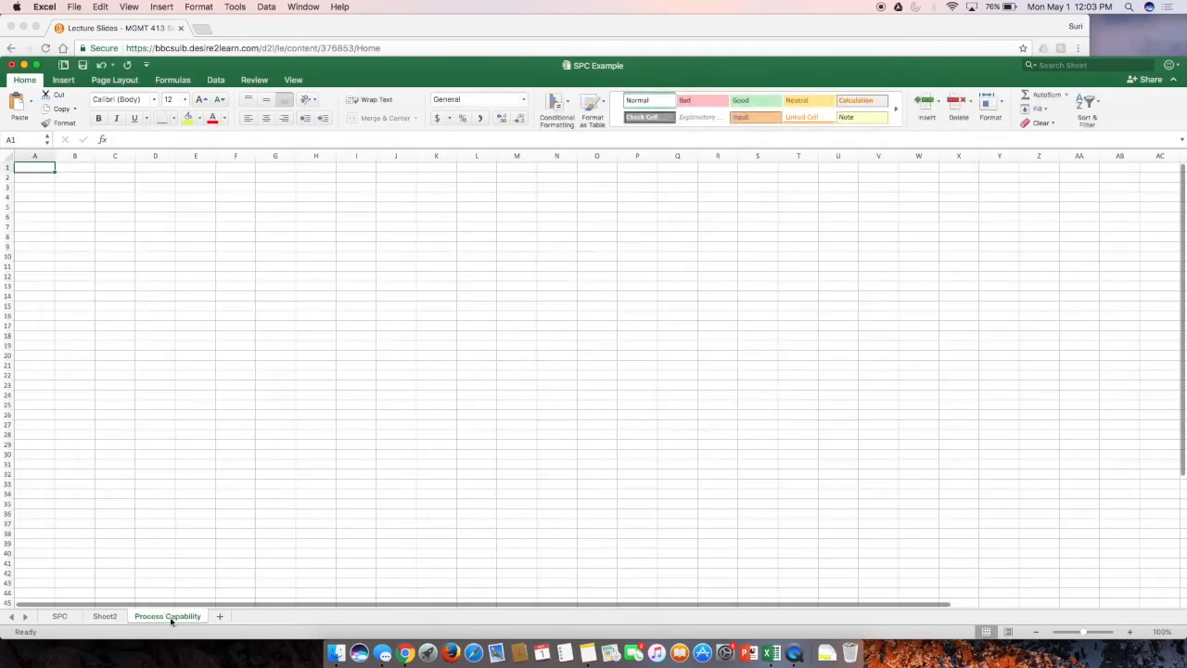
{"action": "double_click", "coordinate": [198, 617]}
{"action": "left_click", "coordinate": [201, 617]}
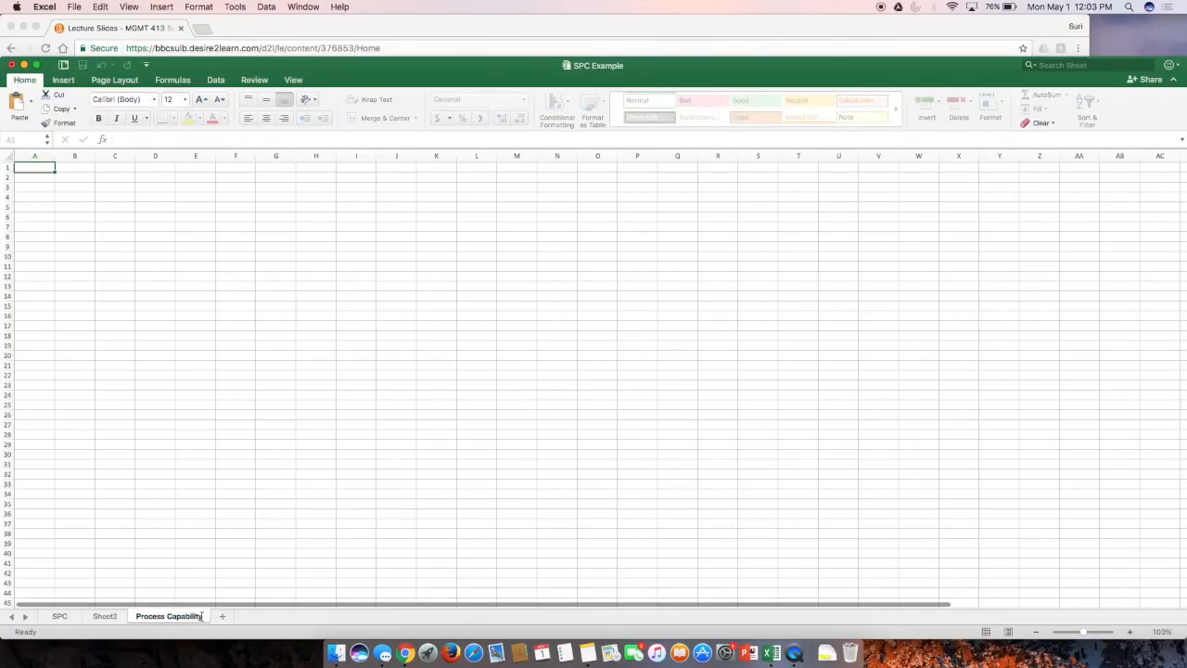
{"action": "type", "text": "CpK"}
{"action": "key", "text": "Return"}
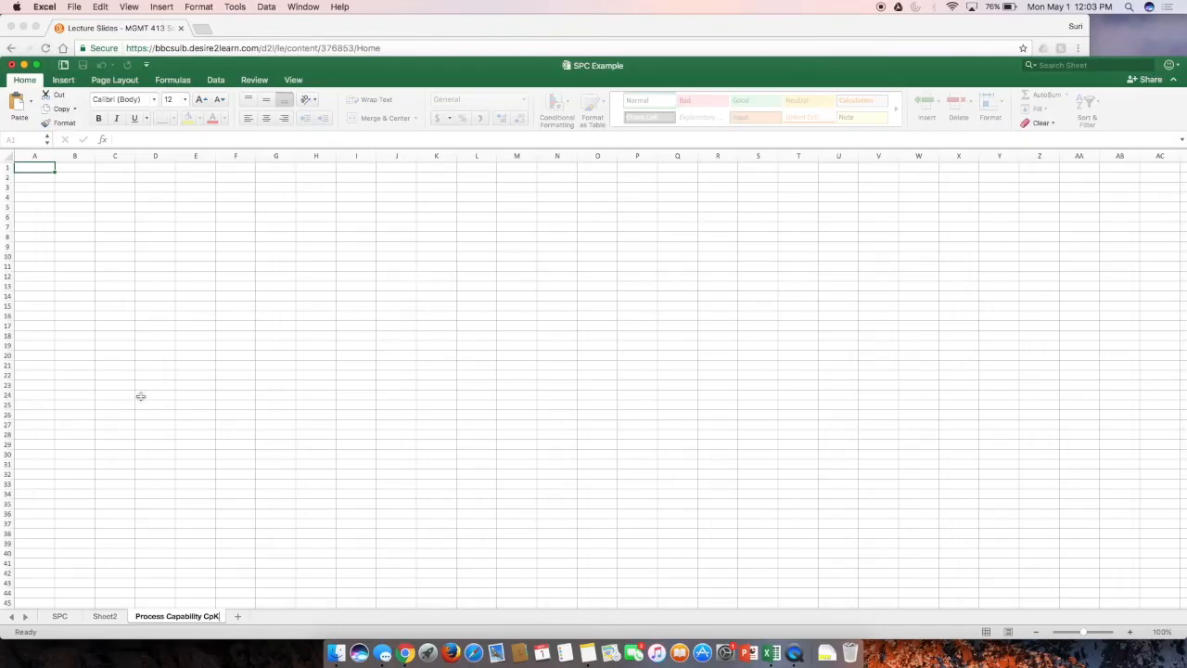
Step: Enter "Process Capability asks where is your process mean Xbarbar with respect to your customer required limits" in cell C4 of the Process Capability CpK sheet
{"action": "left_click", "coordinate": [598, 388]}
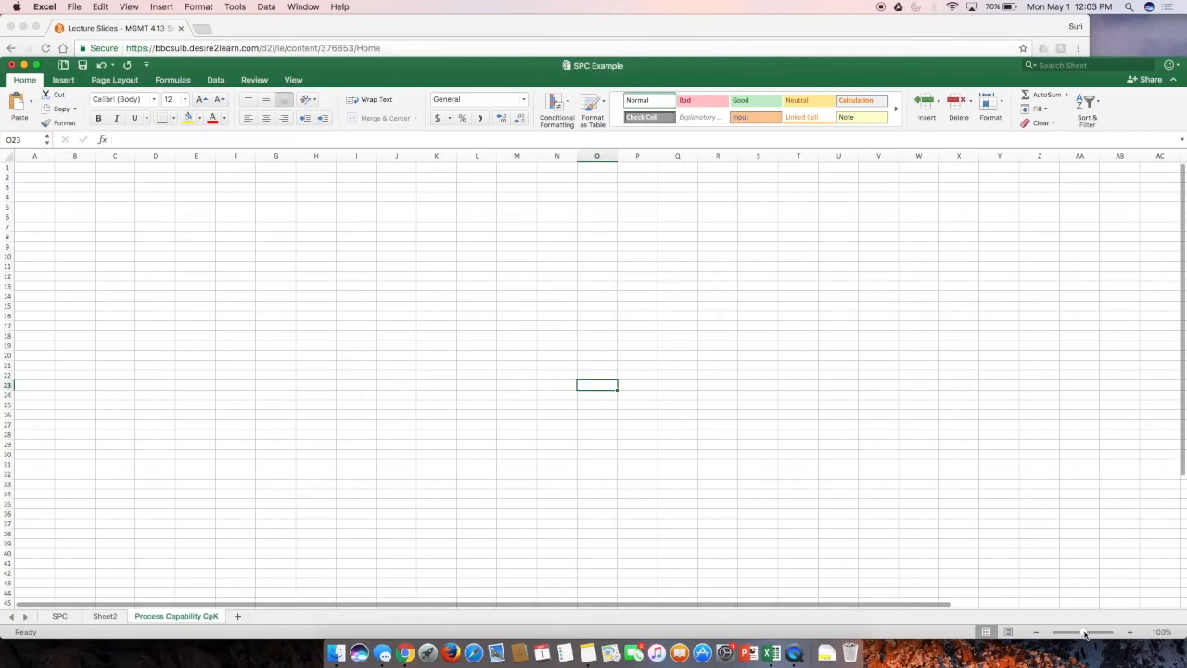
{"action": "left_click_drag", "start_coordinate": [1082, 631], "coordinate": [1095, 634]}
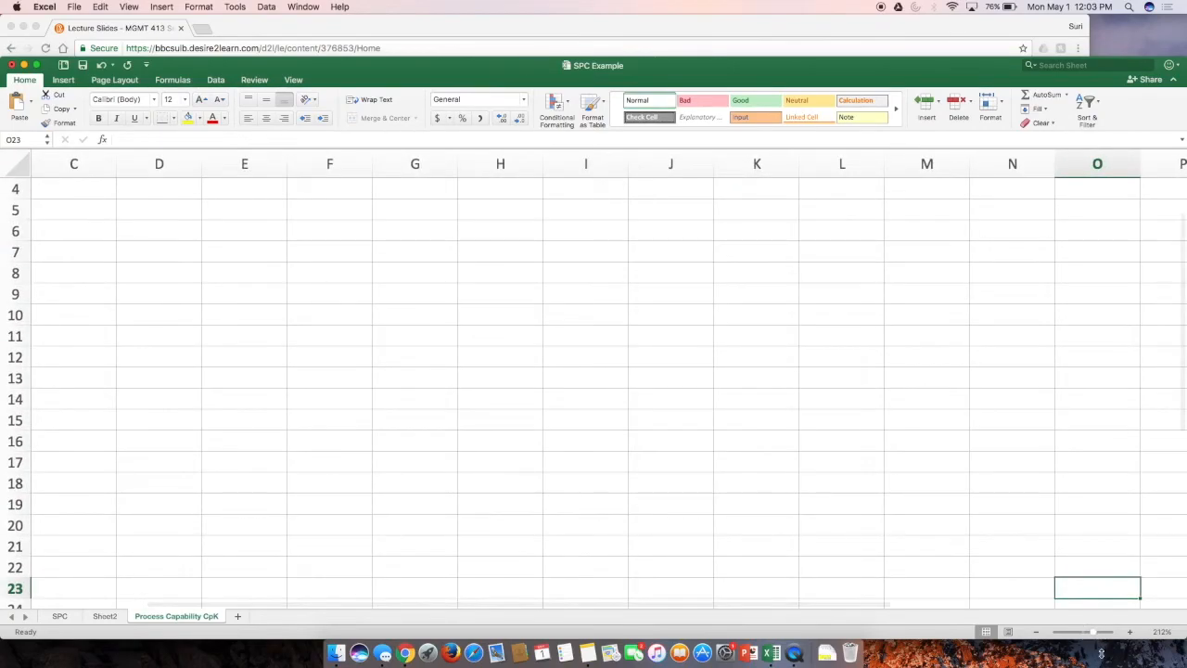
{"action": "left_click", "coordinate": [80, 211]}
{"action": "left_click", "coordinate": [86, 184]}
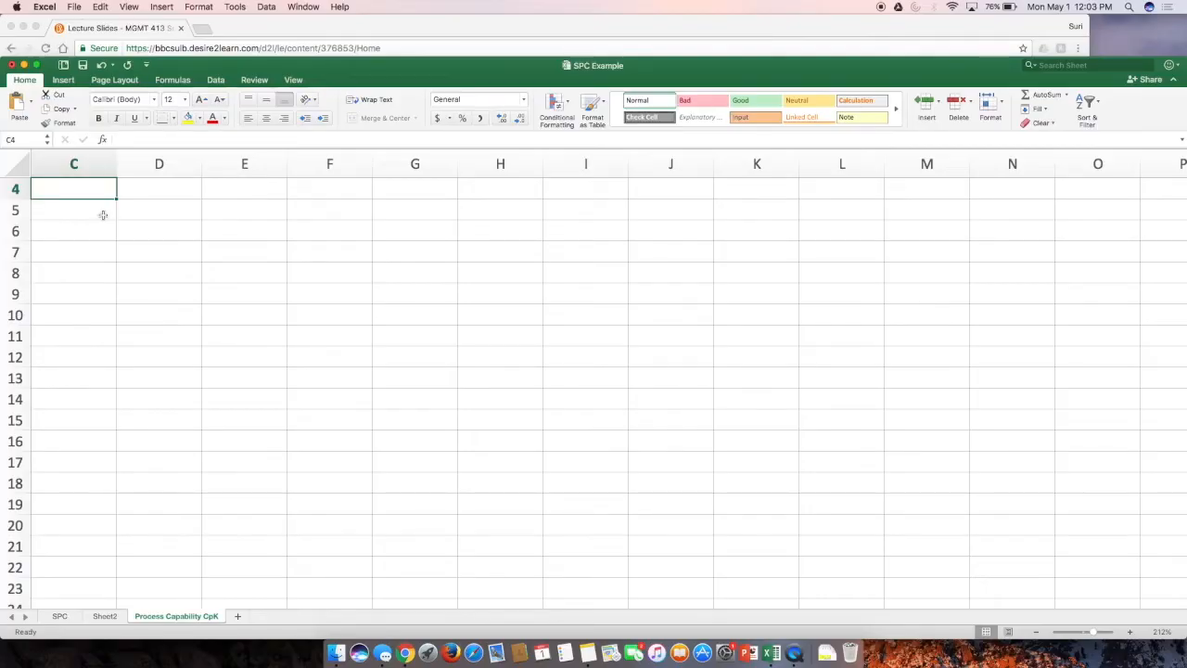
{"action": "type", "text": "Pr"}
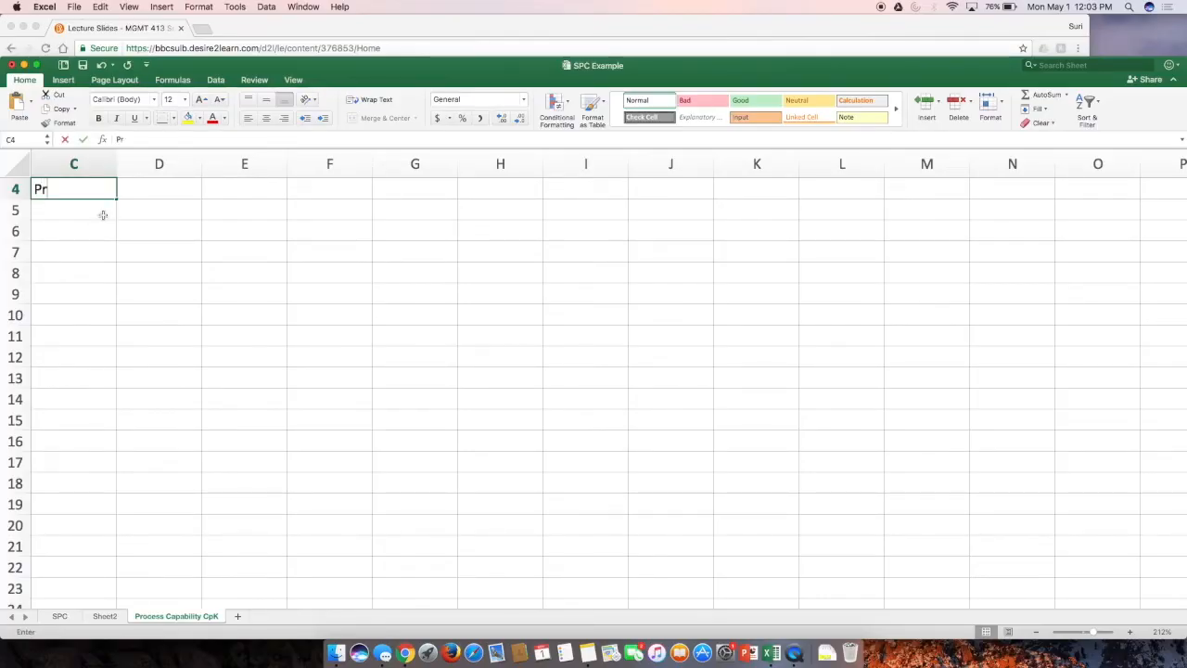
{"action": "type", "text": "ocess Capability"}
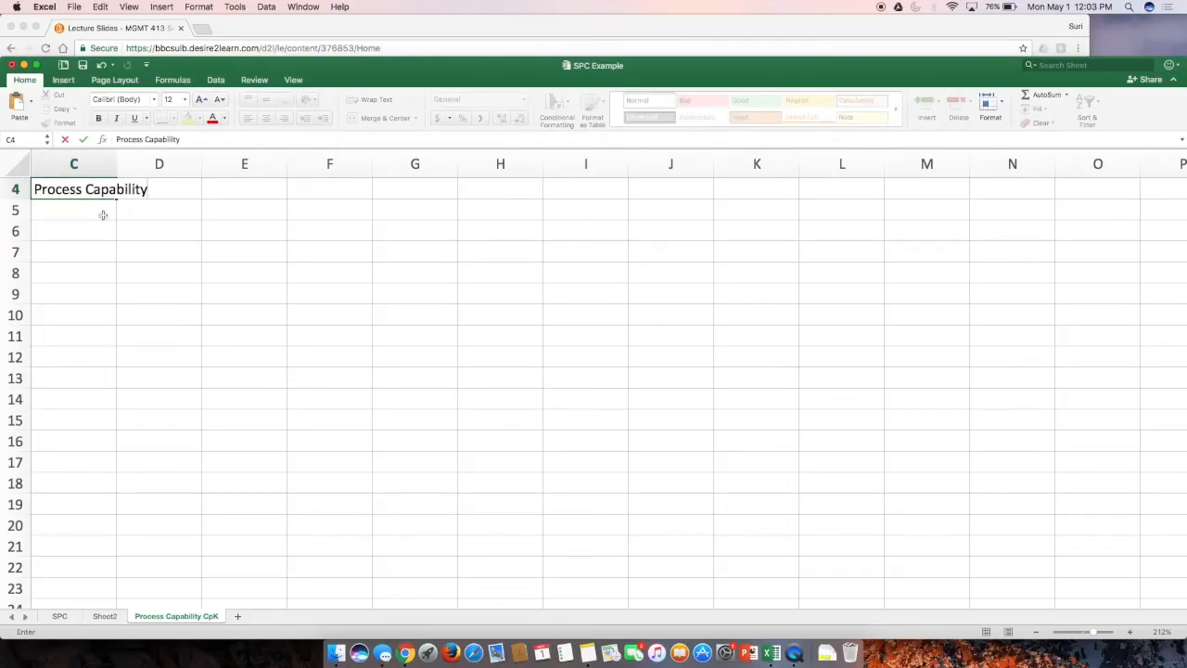
{"action": "type", "text": " asks"}
{"action": "type", "text": " where is your"}
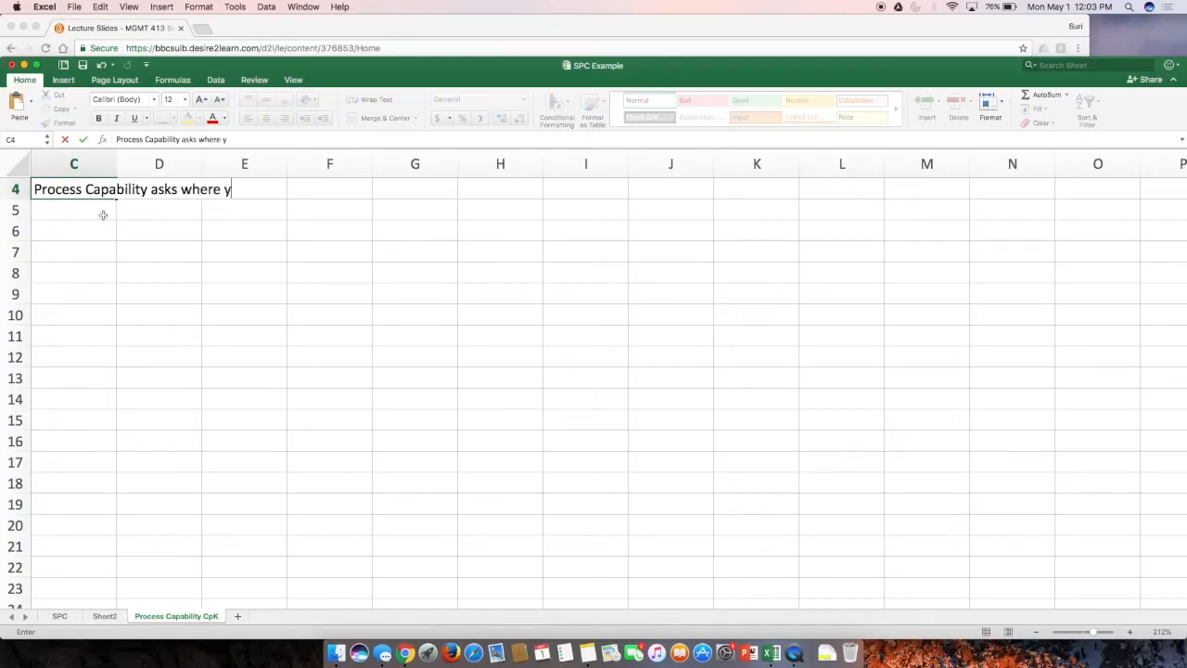
{"action": "type", "text": " process "}
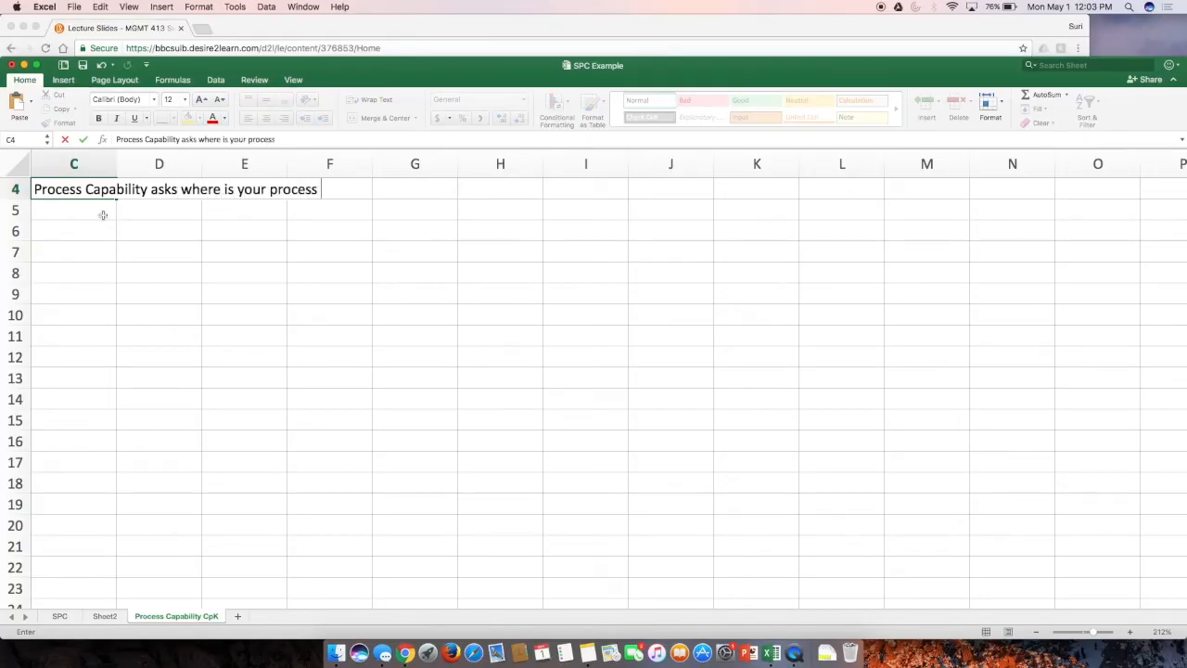
{"action": "type", "text": "mean"}
{"action": "type", "text": "Cba"}
{"action": "key", "text": "BackSpace"}
{"action": "key", "text": "BackSpace"}
{"action": "key", "text": "BackSpace"}
{"action": "type", "text": "Xba"}
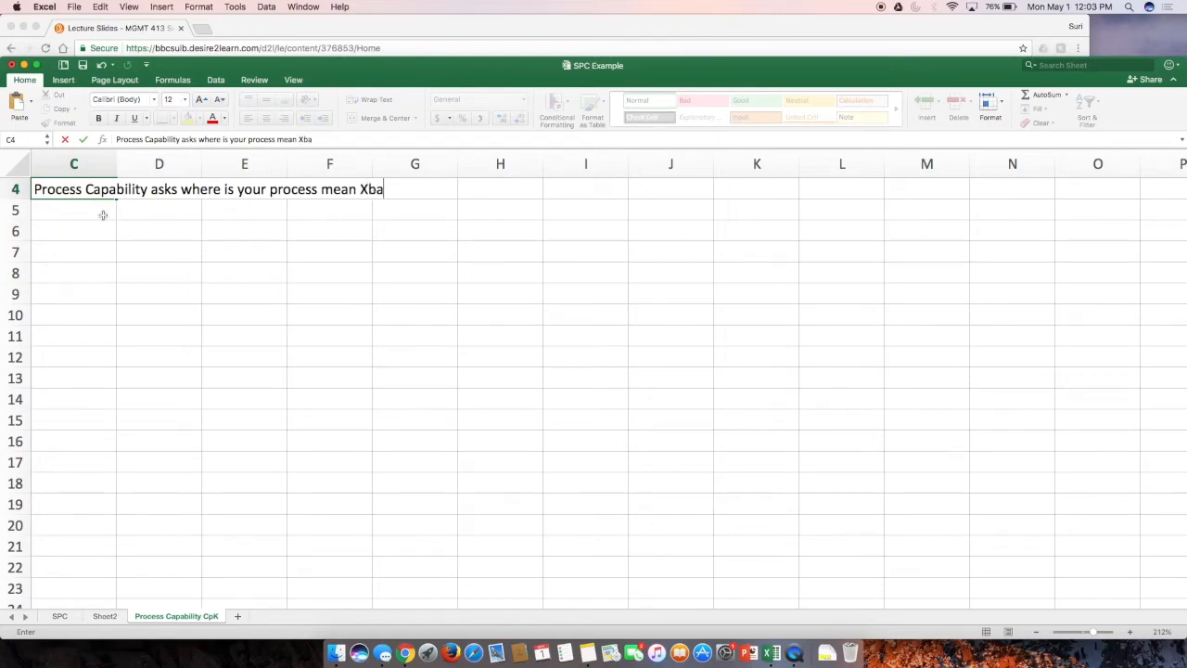
{"action": "type", "text": "rbar with respect to your"}
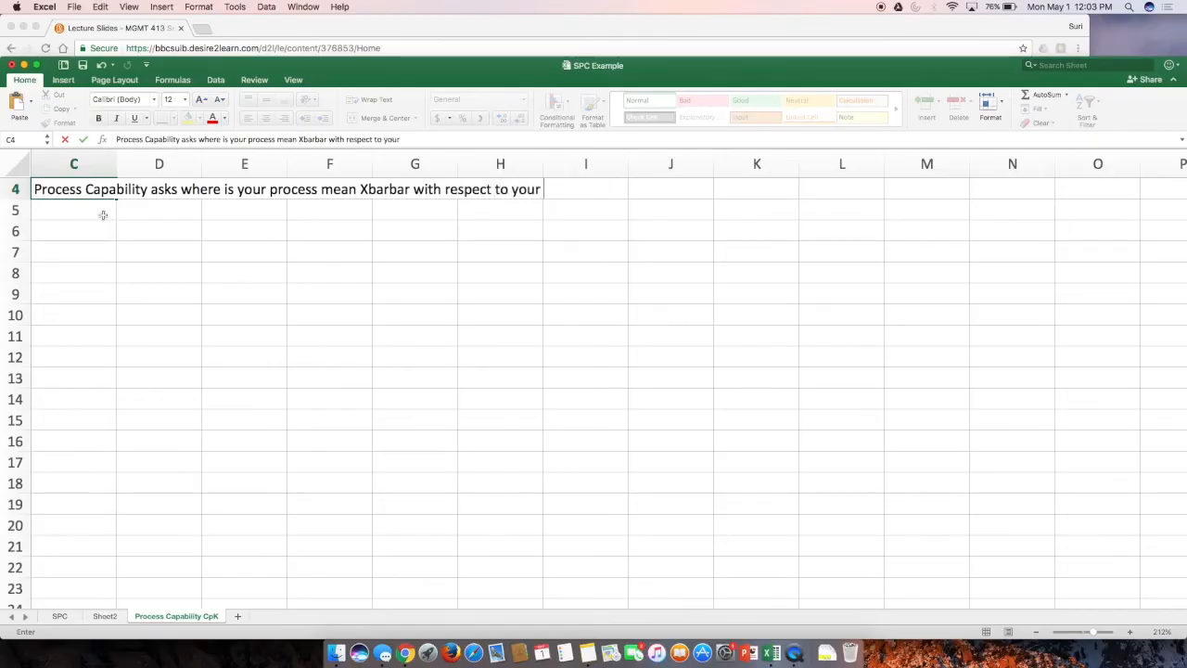
{"action": "type", "text": " customer req"}
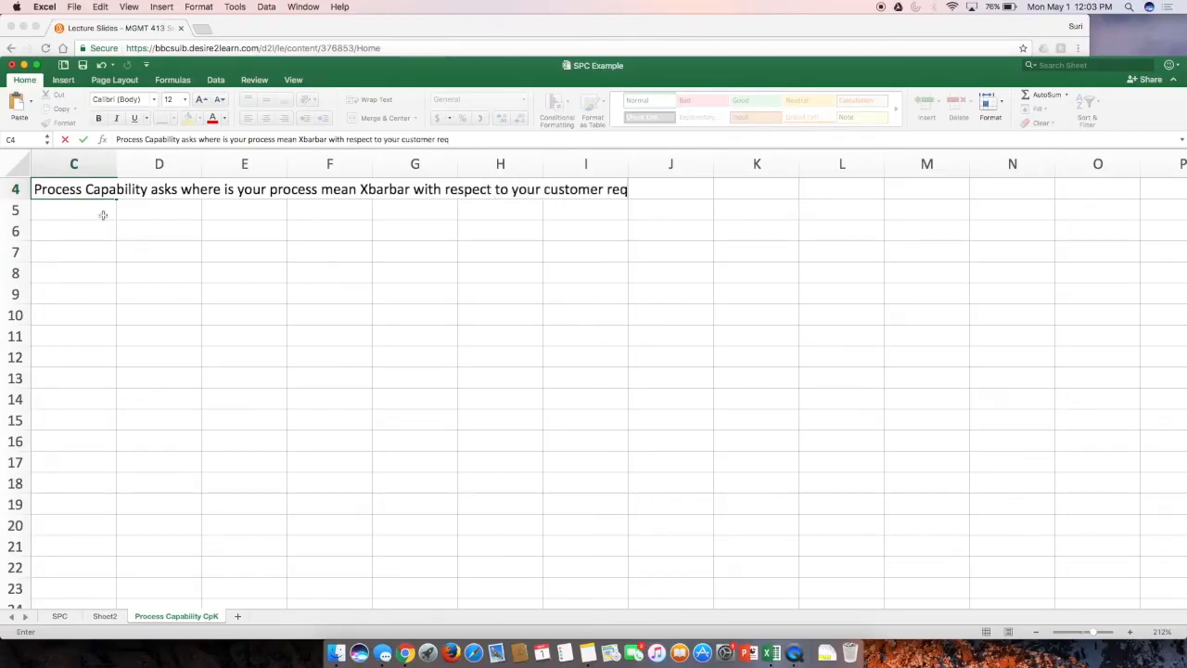
{"action": "type", "text": "uired limits"}
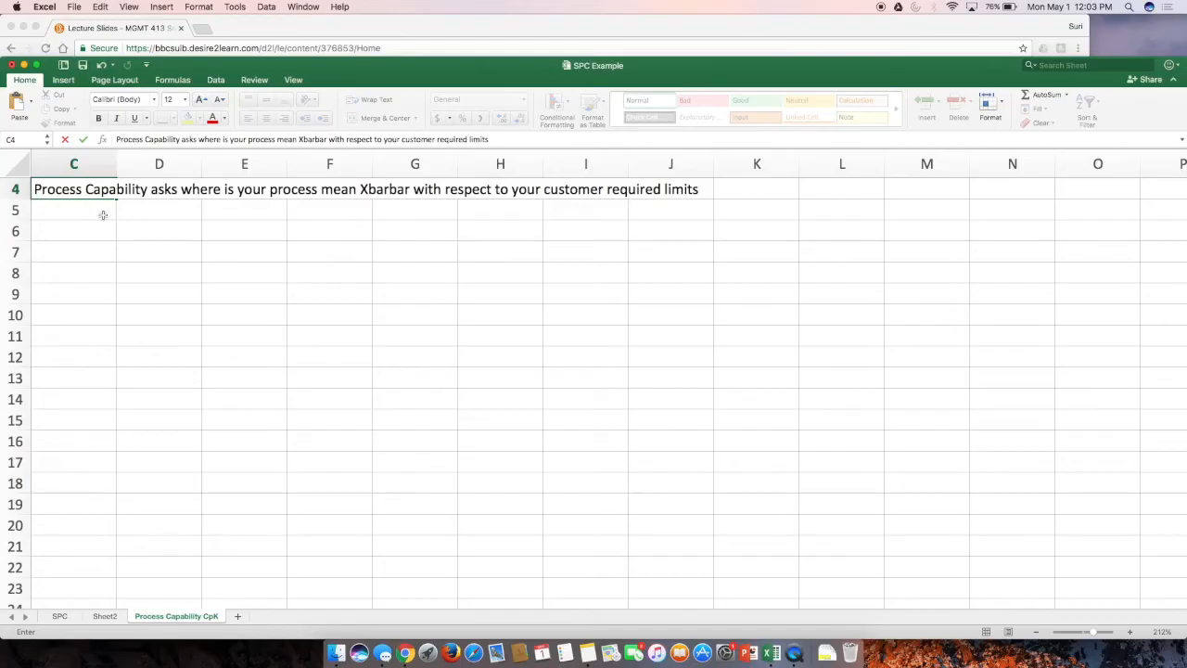
{"action": "key", "text": "Return"}
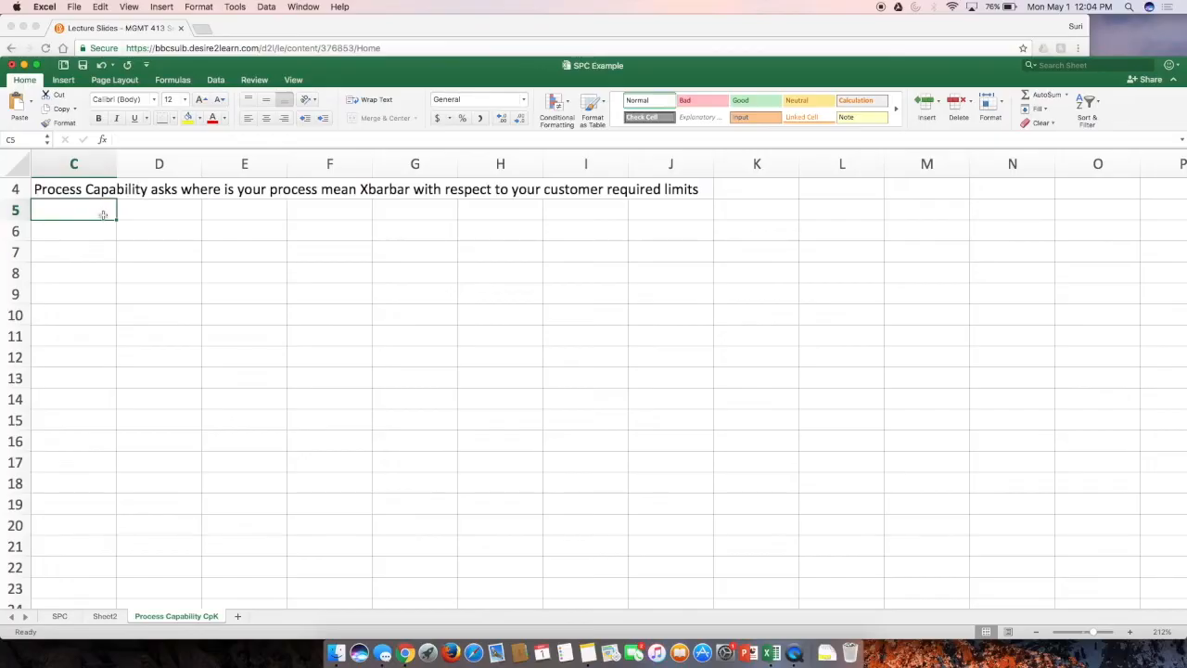
Step: Enter "In particular, Process Capability does not care about where your upper and lower CONTROL limits are." in cell C5
{"action": "type", "text": "In parint"}
{"action": "key", "text": "BackSpace"}
{"action": "key", "text": "BackSpace"}
{"action": "key", "text": "BackSpace"}
{"action": "type", "text": "ti"}
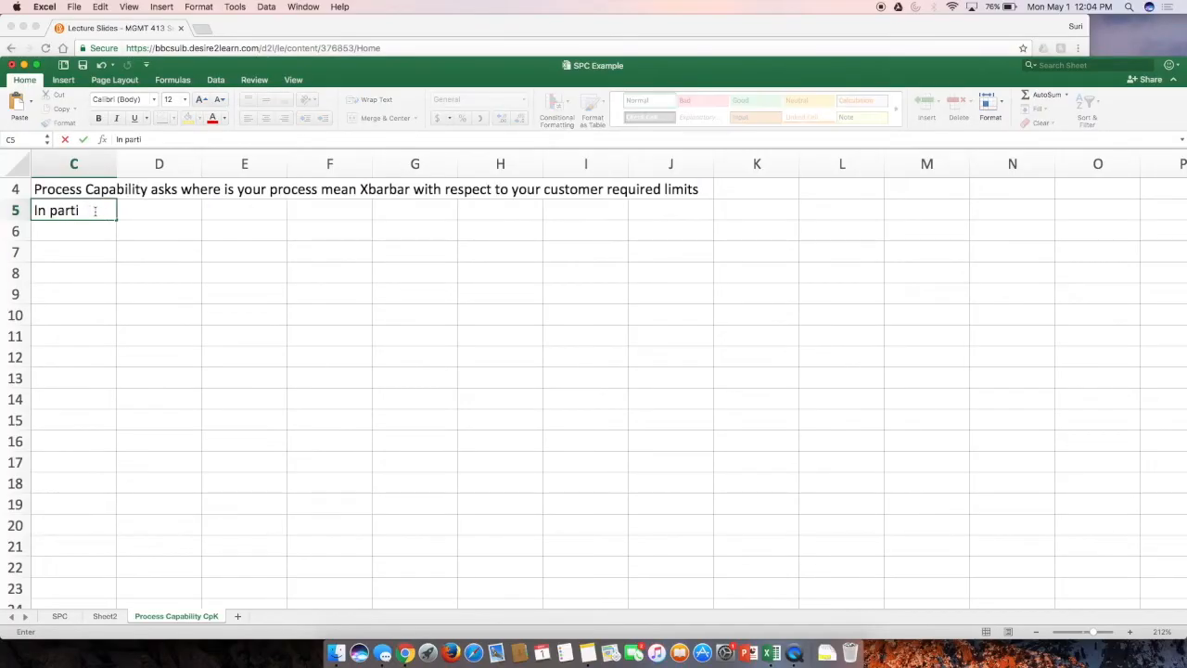
{"action": "type", "text": "cular, Proces"}
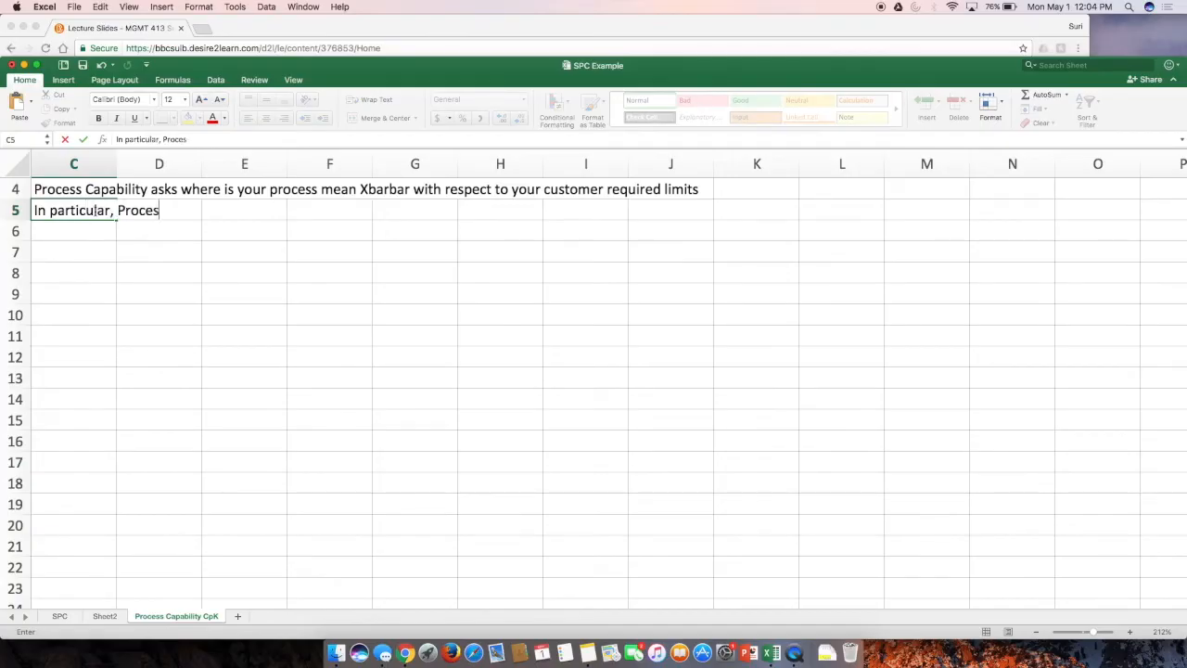
{"action": "type", "text": "s Capability d"}
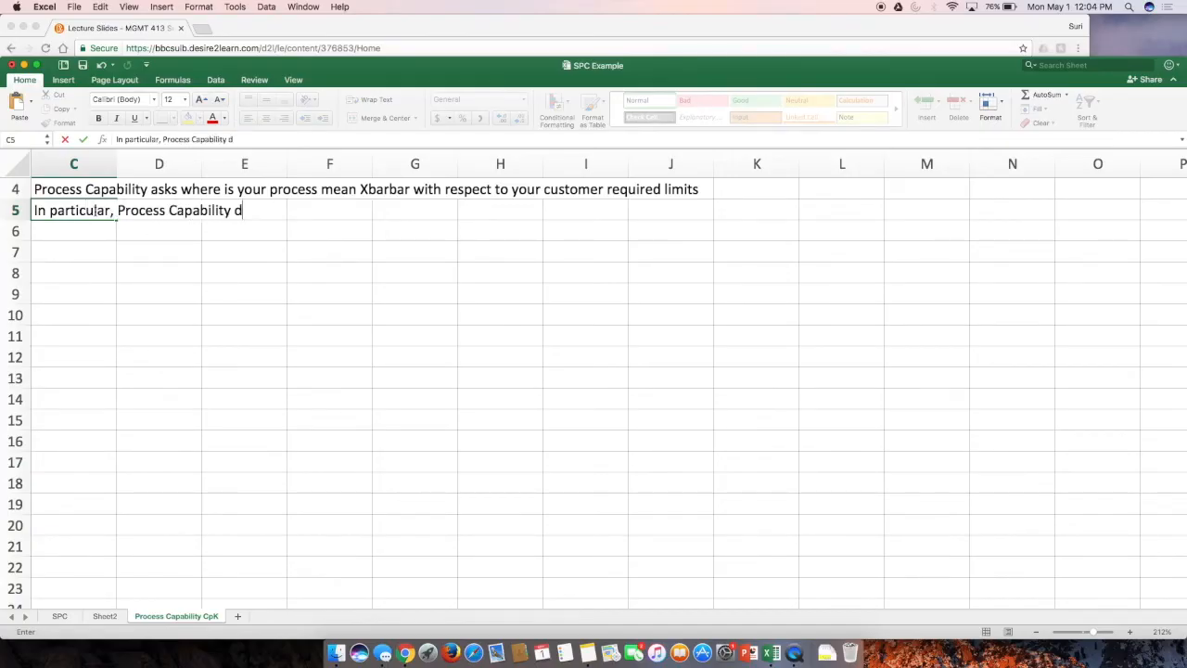
{"action": "type", "text": "oes not care about where your"}
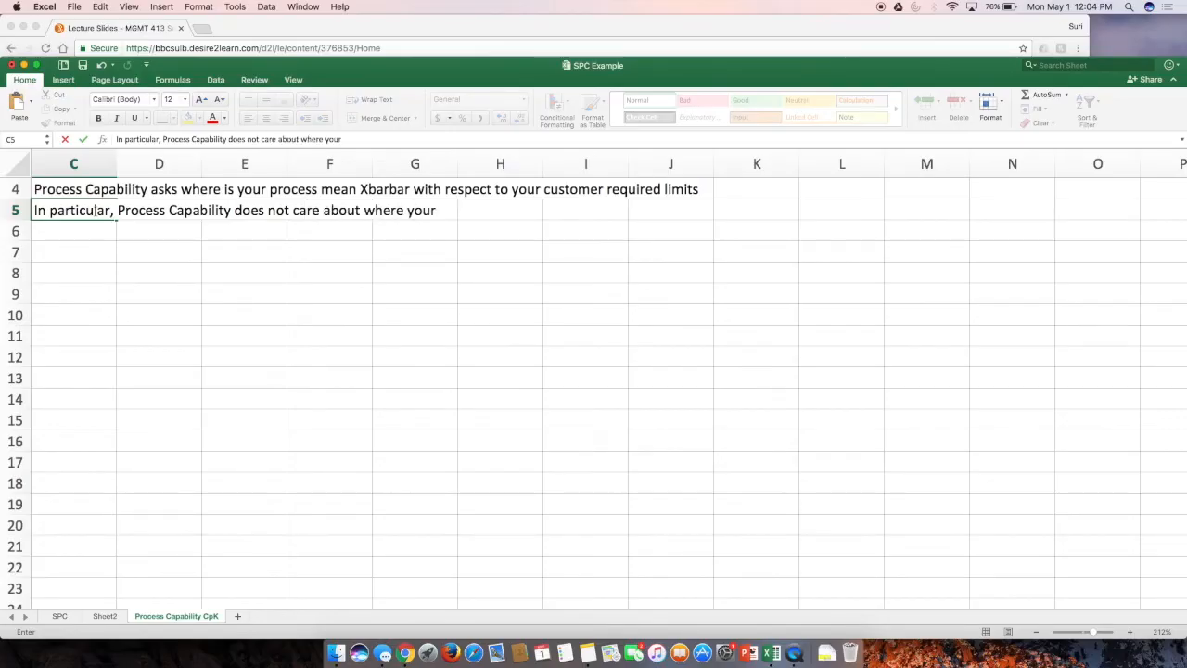
{"action": "type", "text": " upper and lower CONTRO"}
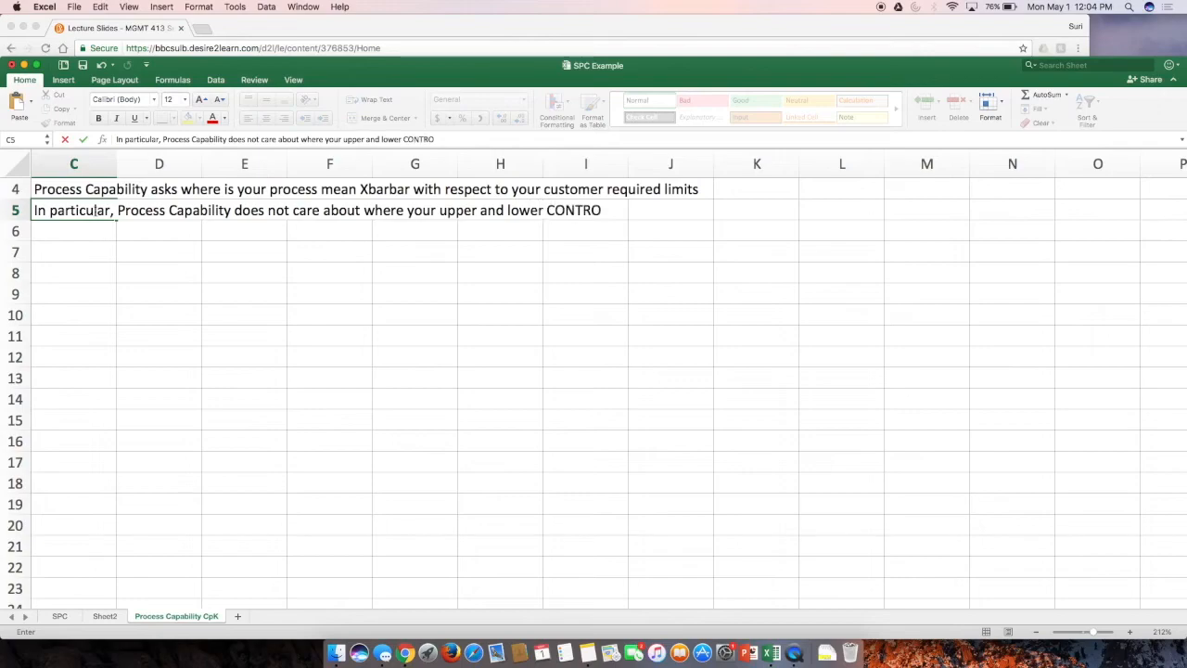
{"action": "type", "text": "L limits are."}
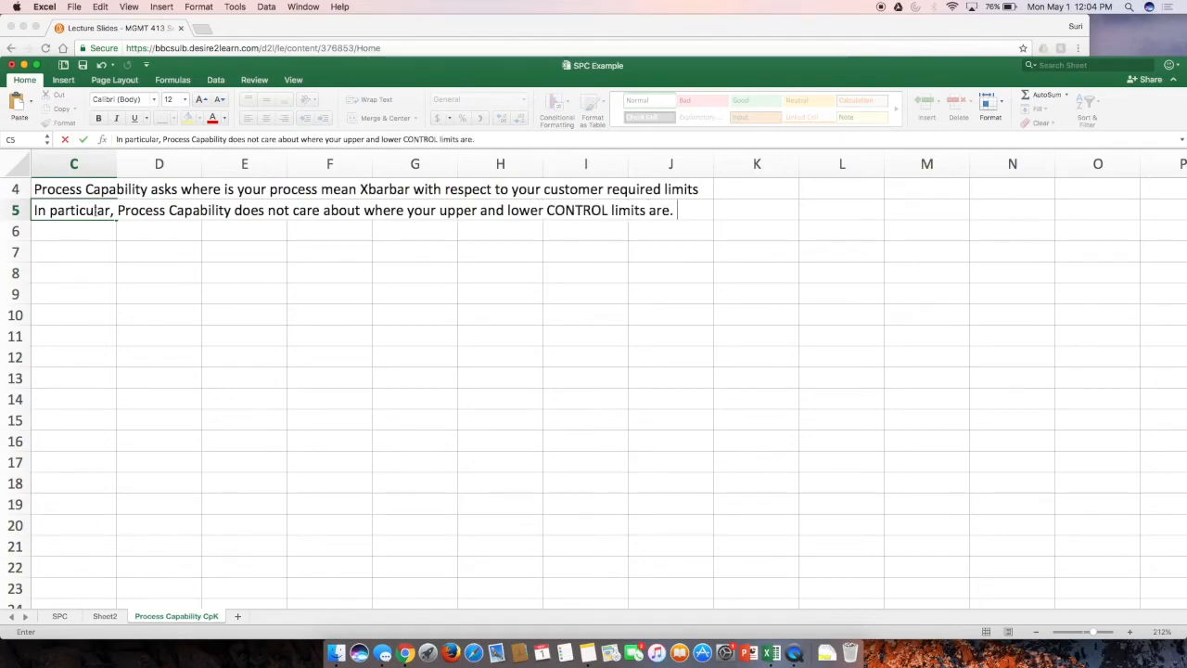
{"action": "key", "text": "Return"}
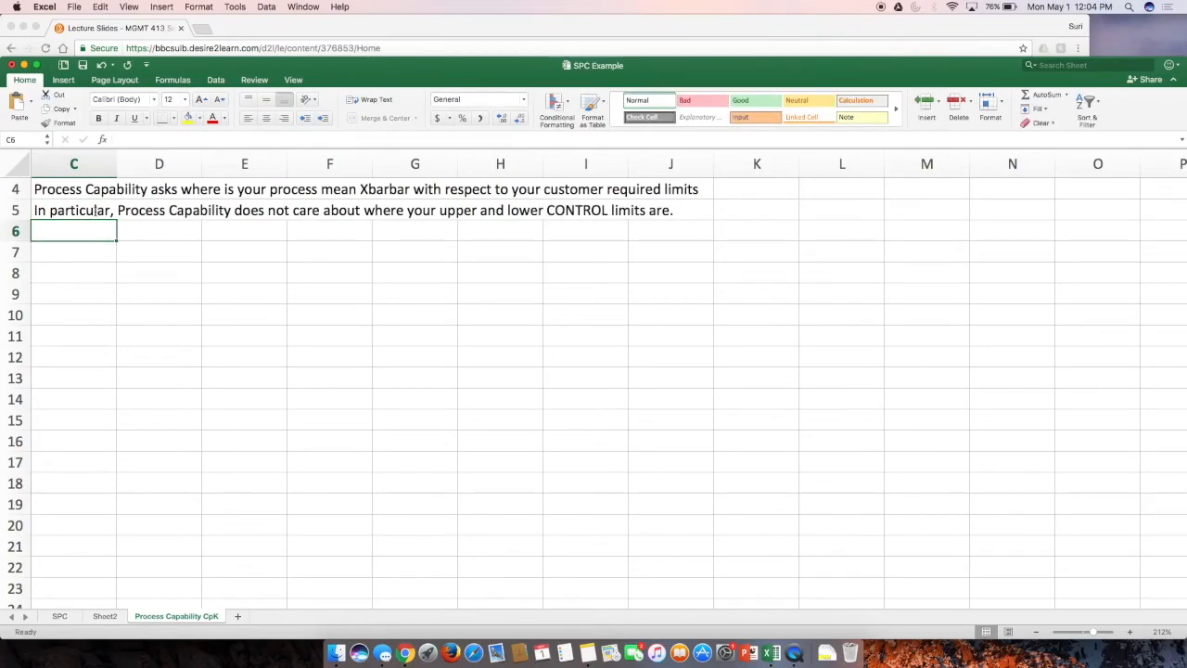
Step: Write "In this case, Customers have specified an Upper TOLERANCE limit of" in cell C6
{"action": "type", "text": "In this case,"}
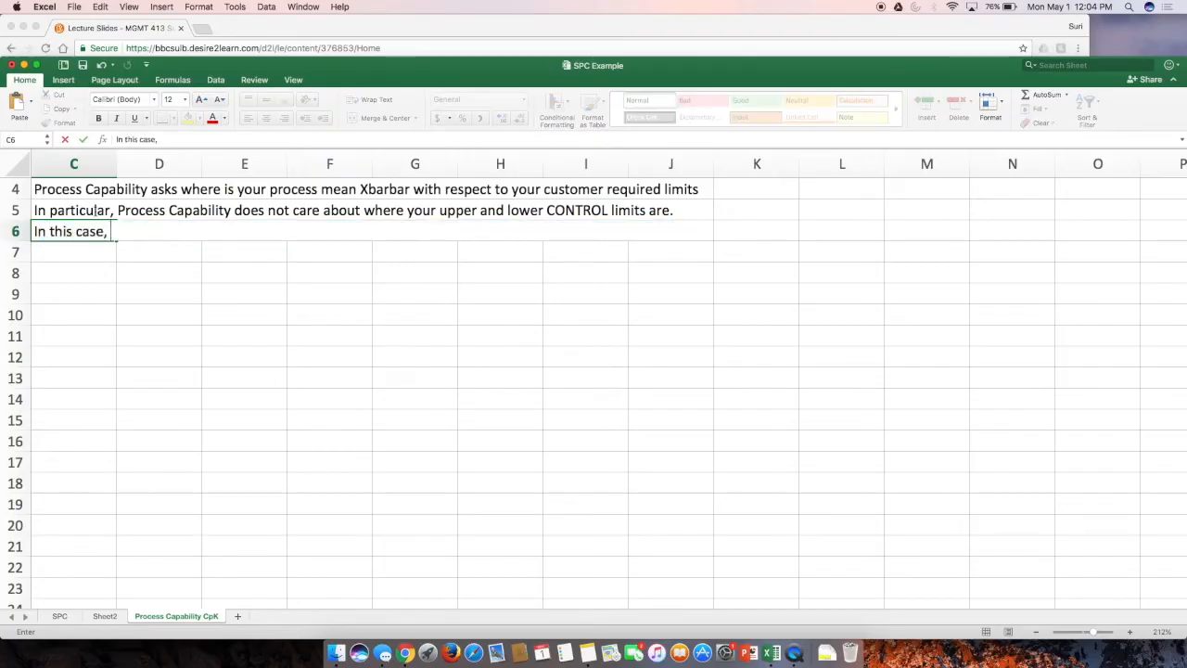
{"action": "type", "text": " Custome"}
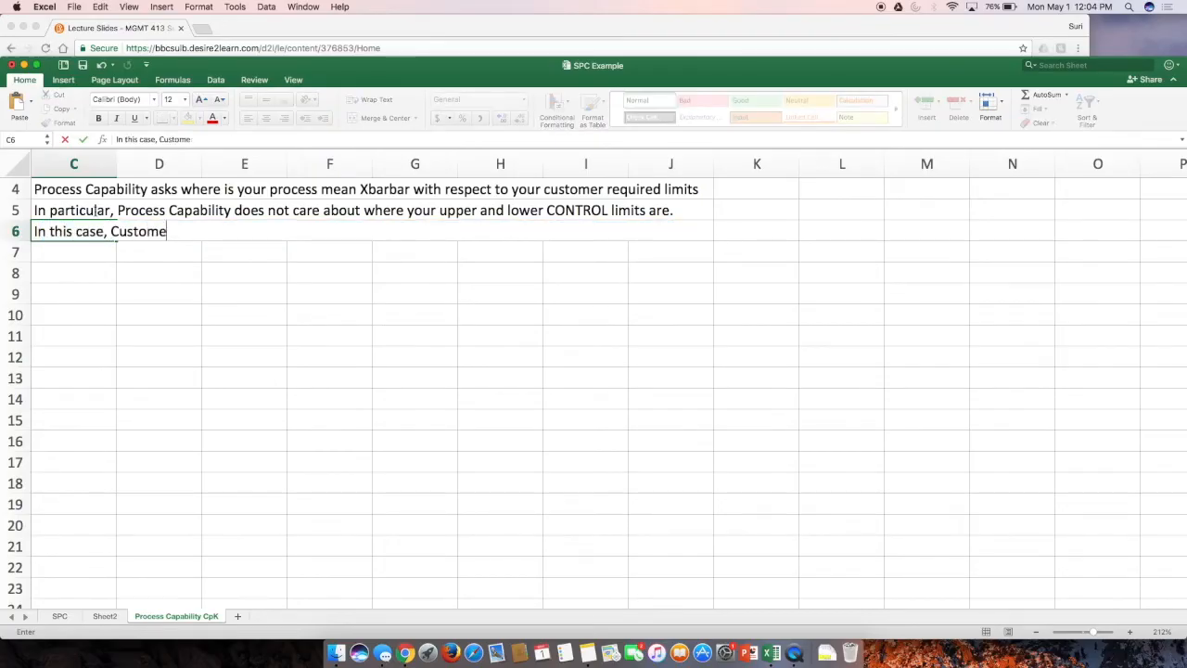
{"action": "type", "text": "rs have specif"}
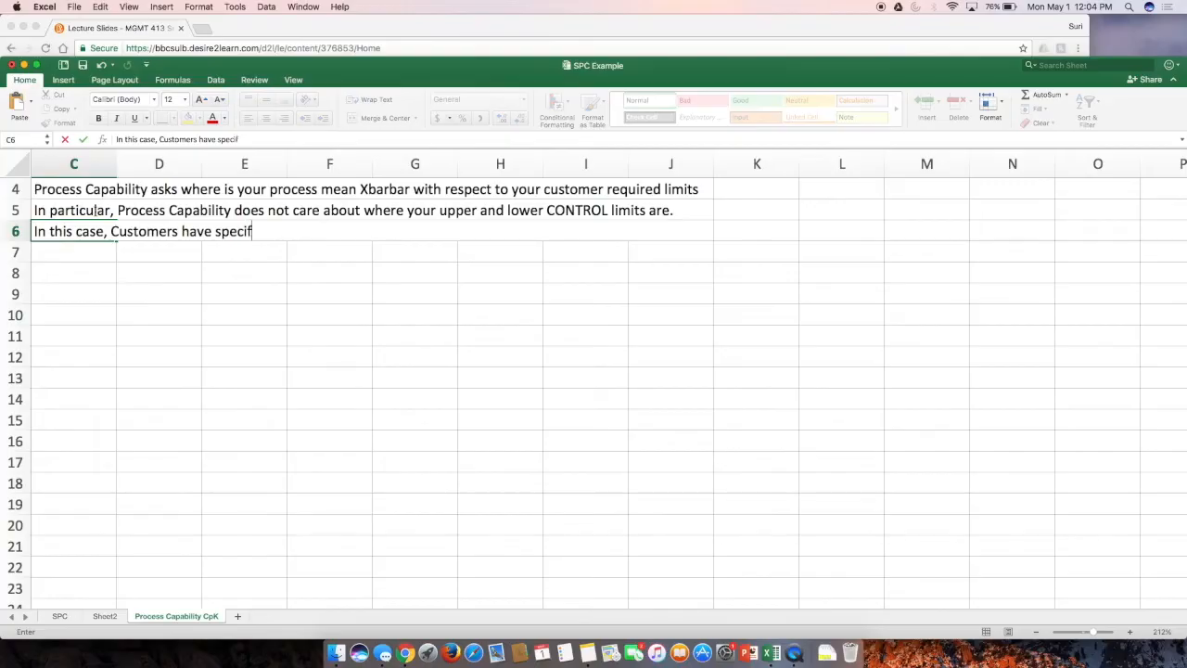
{"action": "type", "text": "ied an Upp"}
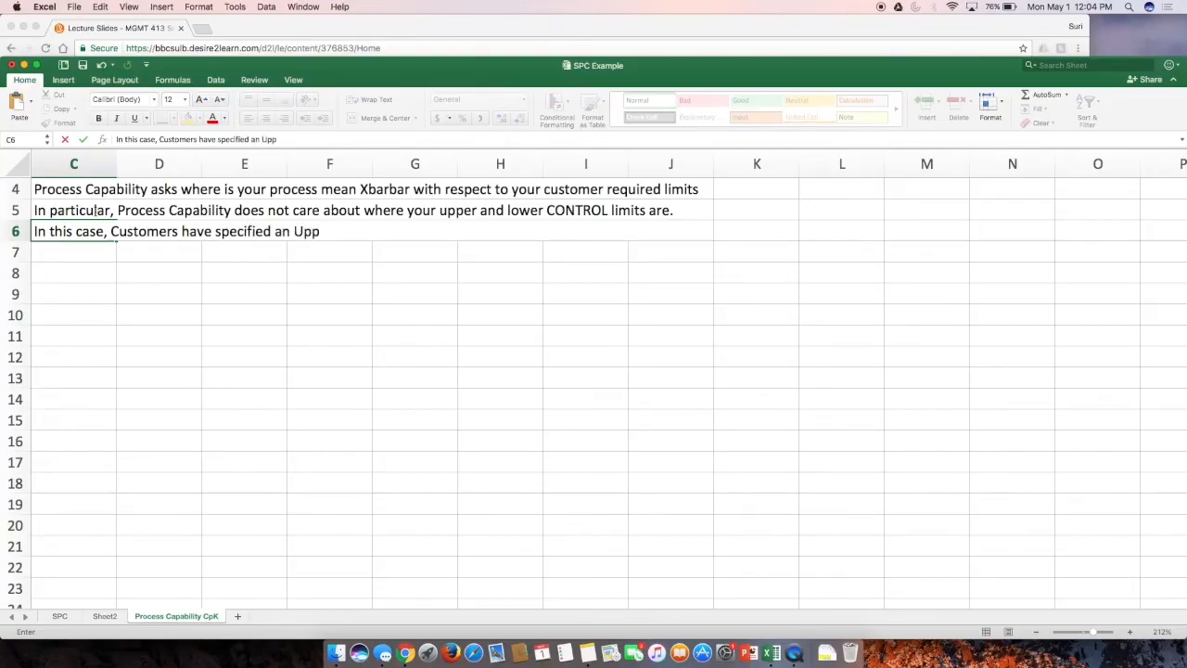
{"action": "type", "text": "er Tolerance"}
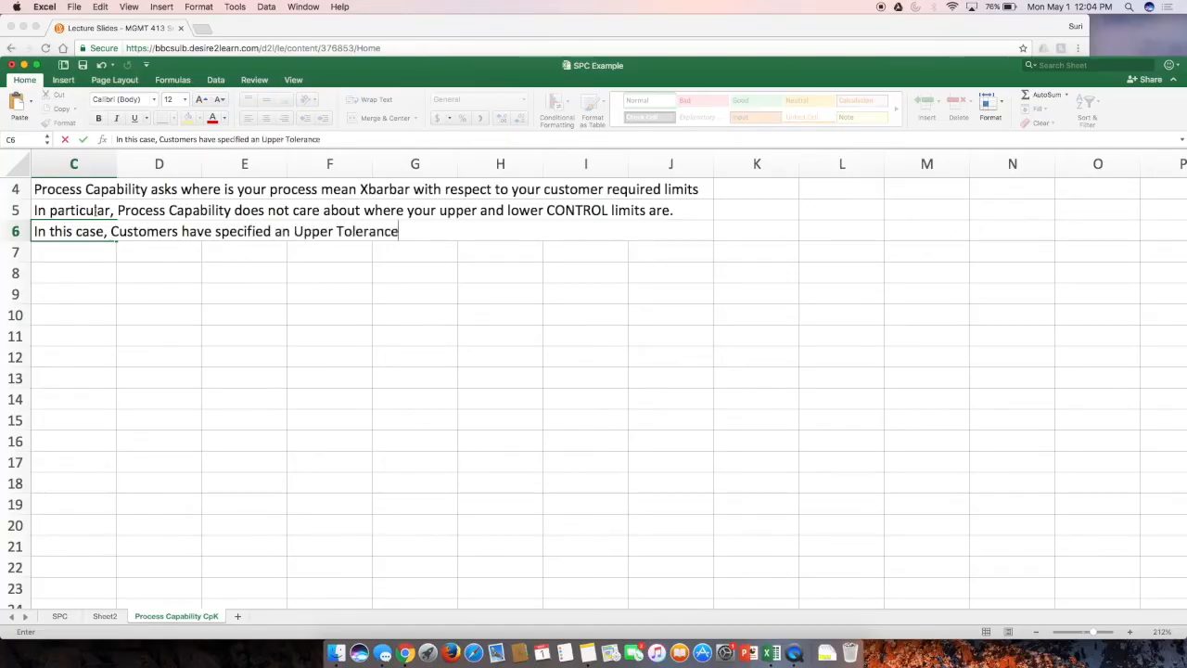
{"action": "type", "text": " L"}
{"action": "key", "text": "BackSpace"}
{"action": "key", "text": "BackSpace"}
{"action": "key", "text": "BackSpace"}
{"action": "key", "text": "BackSpace"}
{"action": "key", "text": "BackSpace"}
{"action": "key", "text": "BackSpace"}
{"action": "key", "text": "BackSpace"}
{"action": "key", "text": "BackSpace"}
{"action": "key", "text": "BackSpace"}
{"action": "key", "text": "BackSpace"}
{"action": "type", "text": "T"}
{"action": "key", "text": "BackSpace"}
{"action": "type", "text": "OTE"}
{"action": "key", "text": "BackSpace"}
{"action": "key", "text": "BackSpace"}
{"action": "type", "text": "LERNA"}
{"action": "key", "text": "BackSpace"}
{"action": "key", "text": "BackSpace"}
{"action": "type", "text": "ANCE"}
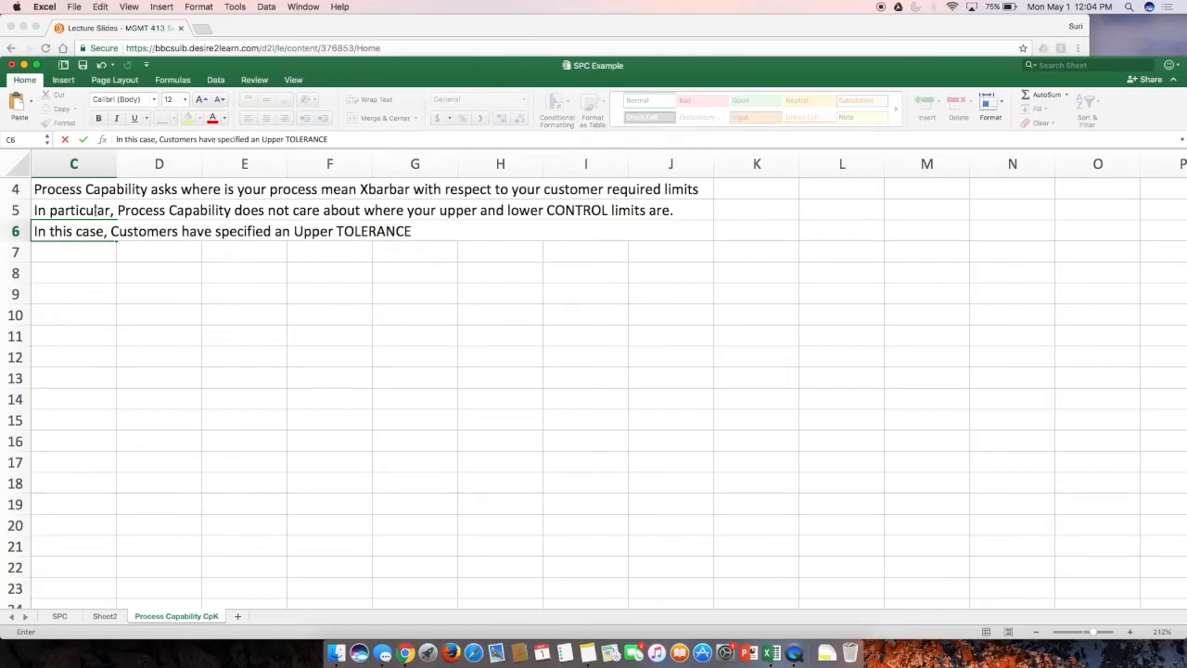
{"action": "type", "text": " limit of"}
Step: Enter 65 as the upper tolerance limit in cell I6, on the same row as its description
{"action": "key", "text": "Right"}
{"action": "key", "text": "Right"}
{"action": "key", "text": "Right"}
{"action": "key", "text": "Right"}
{"action": "key", "text": "Right"}
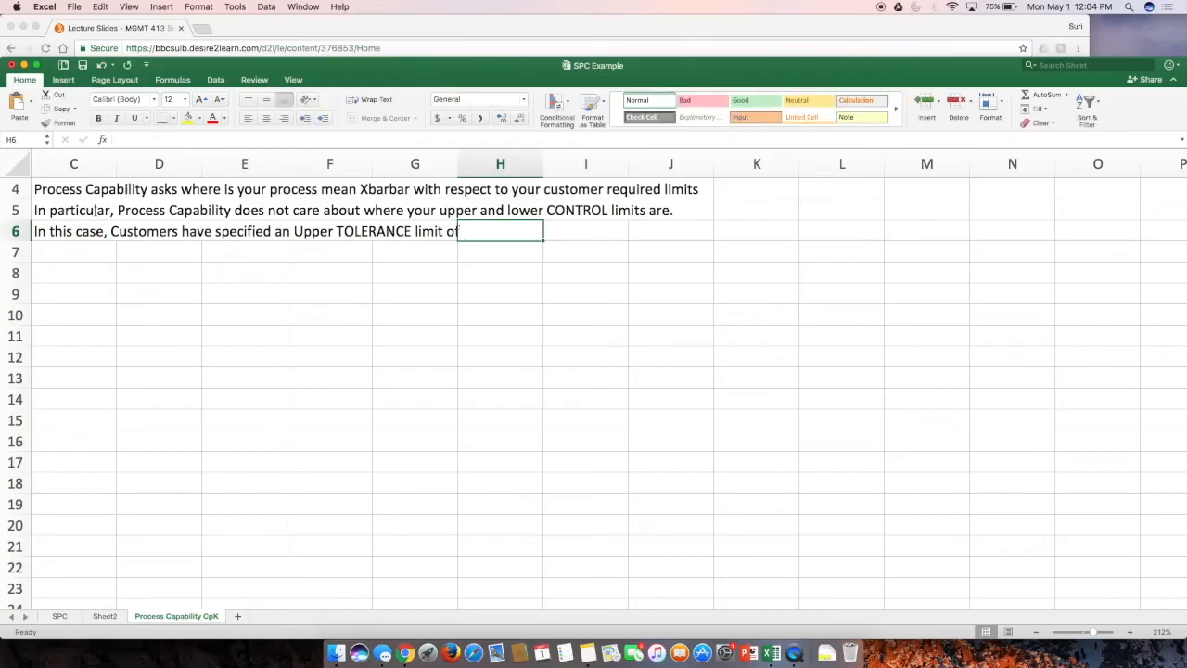
{"action": "key", "text": "Right"}
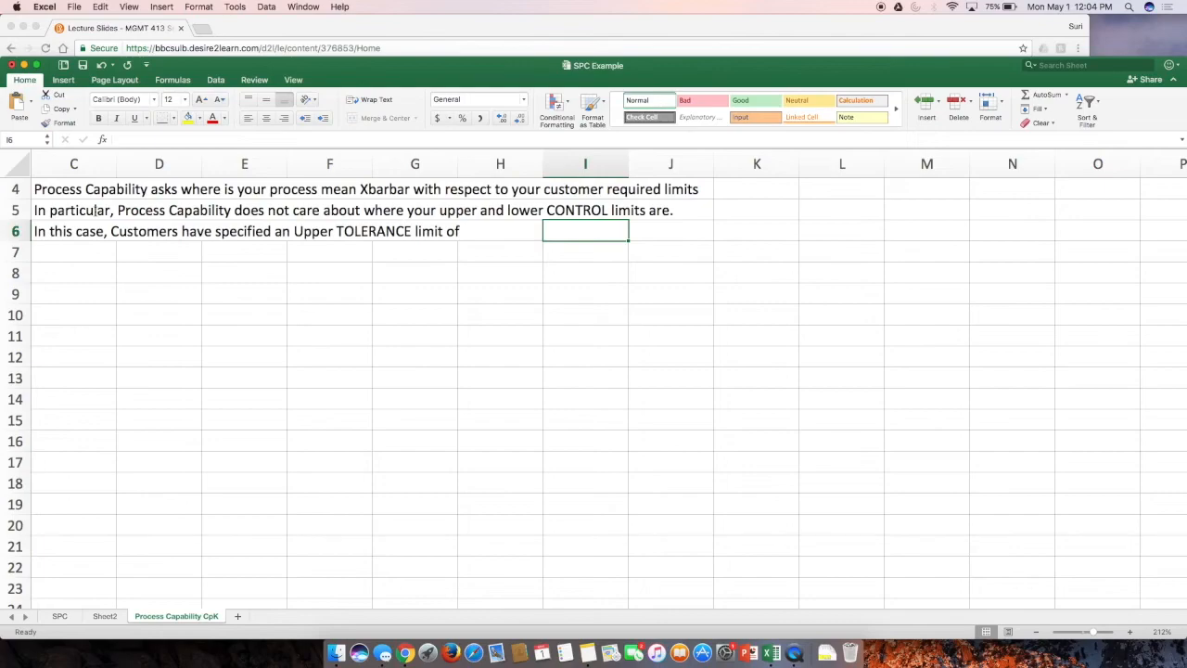
{"action": "type", "text": "65"}
{"action": "key", "text": "Return"}
Step: Copy the upper tolerance sentence from C6 into C7 and change "Upper" to "Lower" in the copy
{"action": "left_click", "coordinate": [83, 231]}
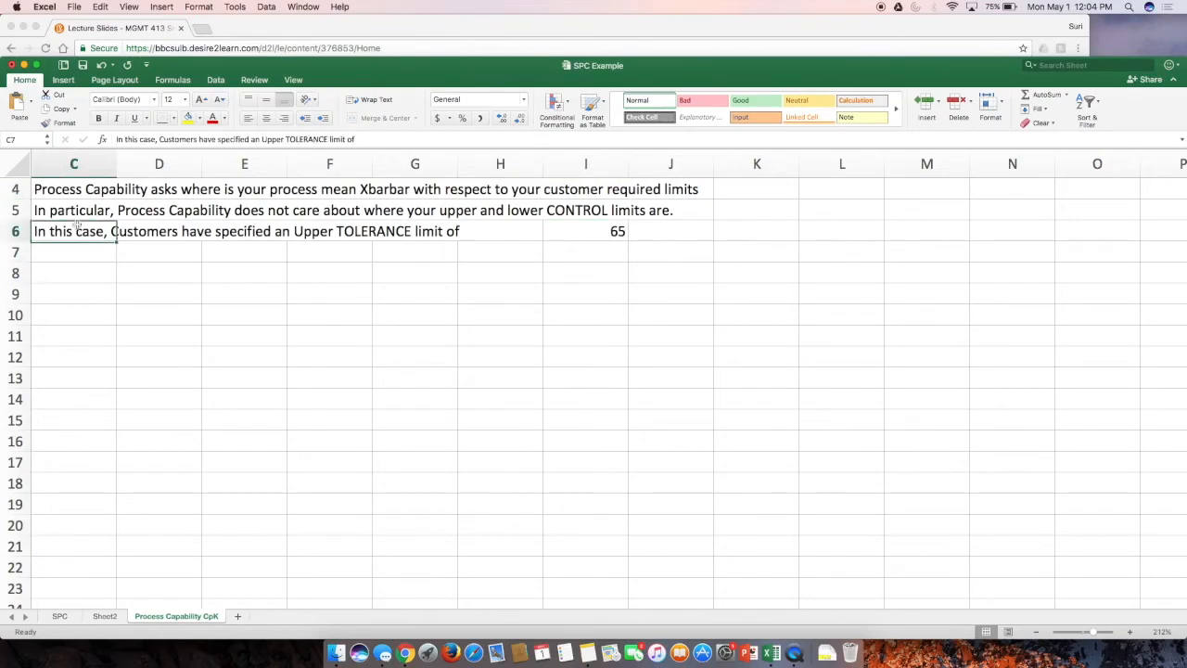
{"action": "key", "text": "super+c"}
{"action": "left_click", "coordinate": [77, 253]}
{"action": "key", "text": "super+v"}
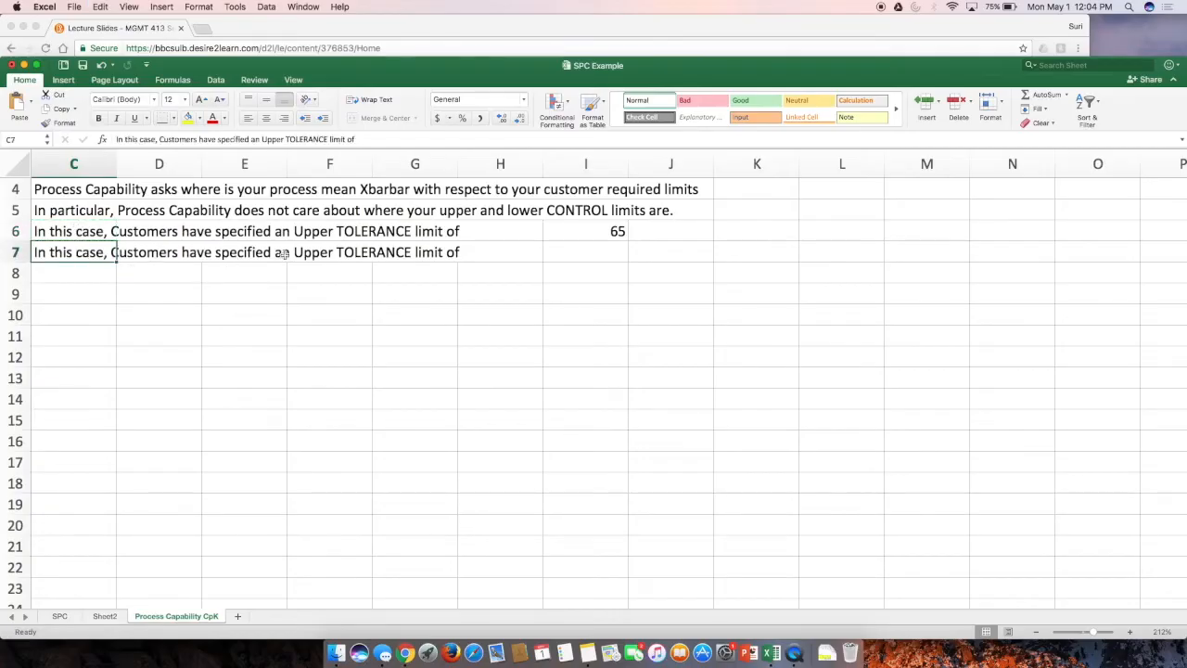
{"action": "double_click", "coordinate": [76, 253]}
{"action": "left_click", "coordinate": [333, 253]}
{"action": "key", "text": "BackSpace"}
{"action": "key", "text": "BackSpace"}
{"action": "key", "text": "BackSpace"}
{"action": "key", "text": "BackSpace"}
{"action": "key", "text": "BackSpace"}
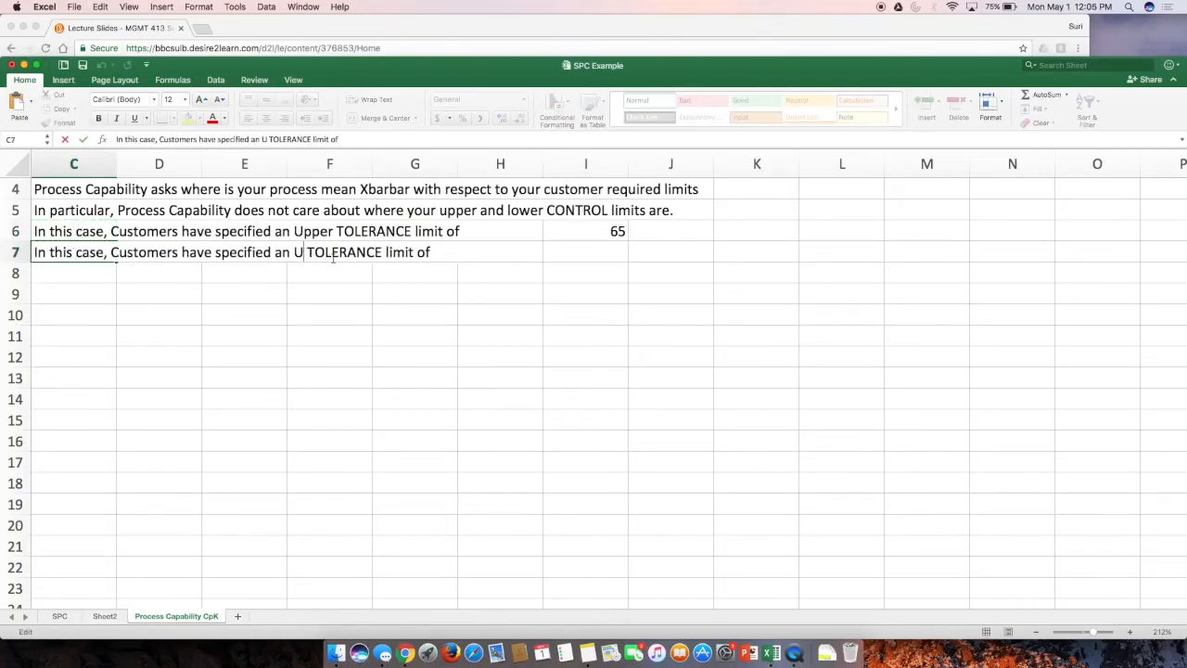
{"action": "type", "text": "Lower"}
Step: Enter 63 as the lower tolerance limit in cell I7
{"action": "left_click", "coordinate": [604, 251]}
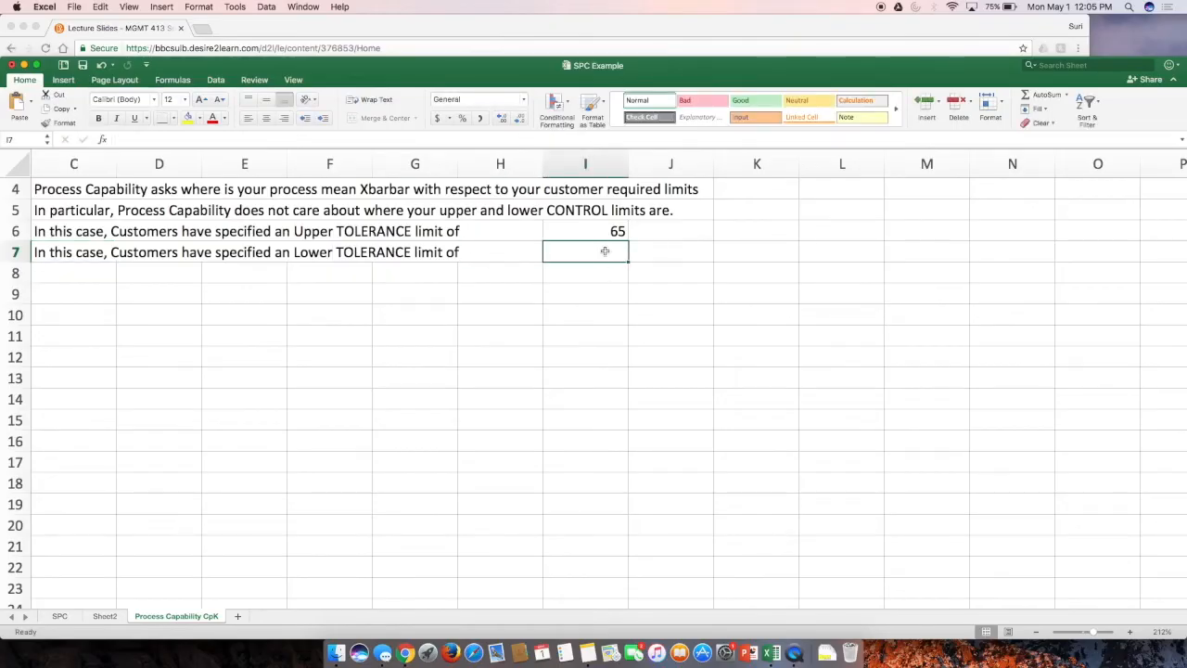
{"action": "type", "text": "63"}
{"action": "key", "text": "Return"}
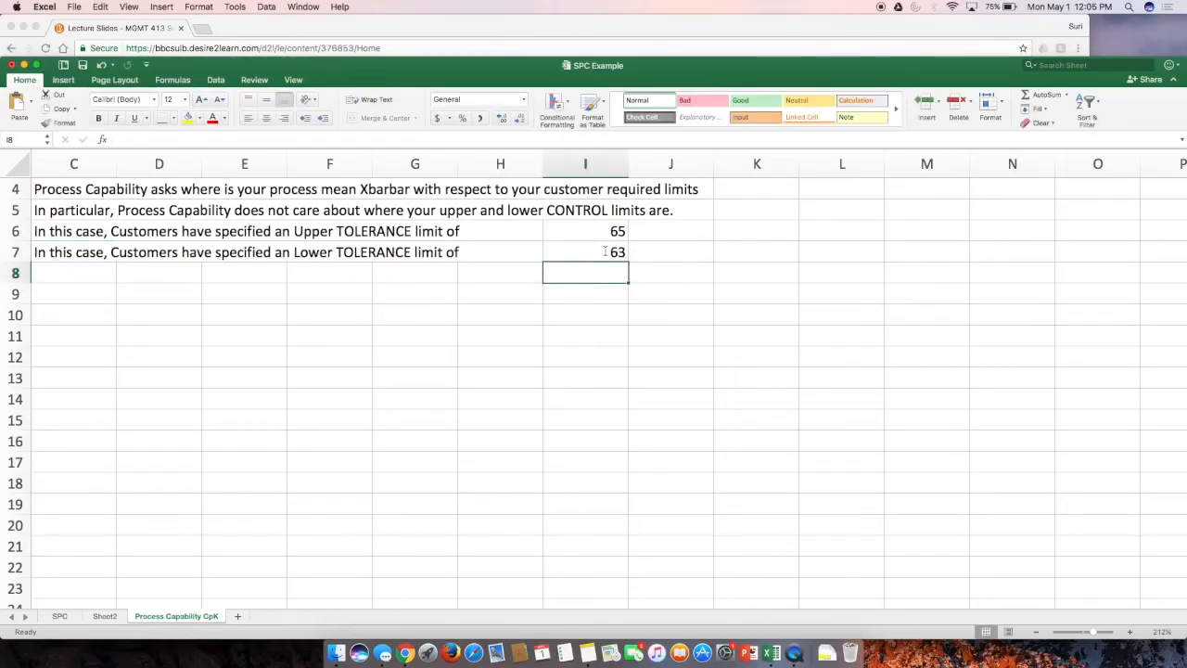
Step: Insert "or SPECIFICATION" after "TOLERANCE" in the upper limit sentence in cell C6
{"action": "double_click", "coordinate": [76, 231]}
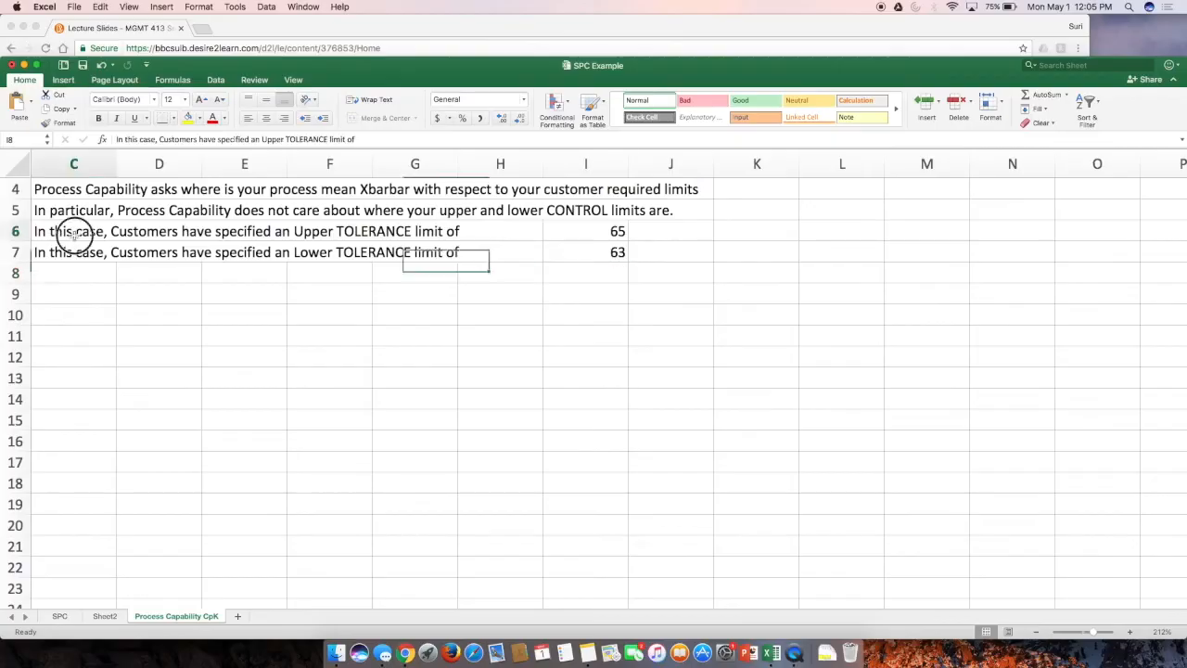
{"action": "left_click", "coordinate": [413, 232]}
{"action": "type", "text": "or SP"}
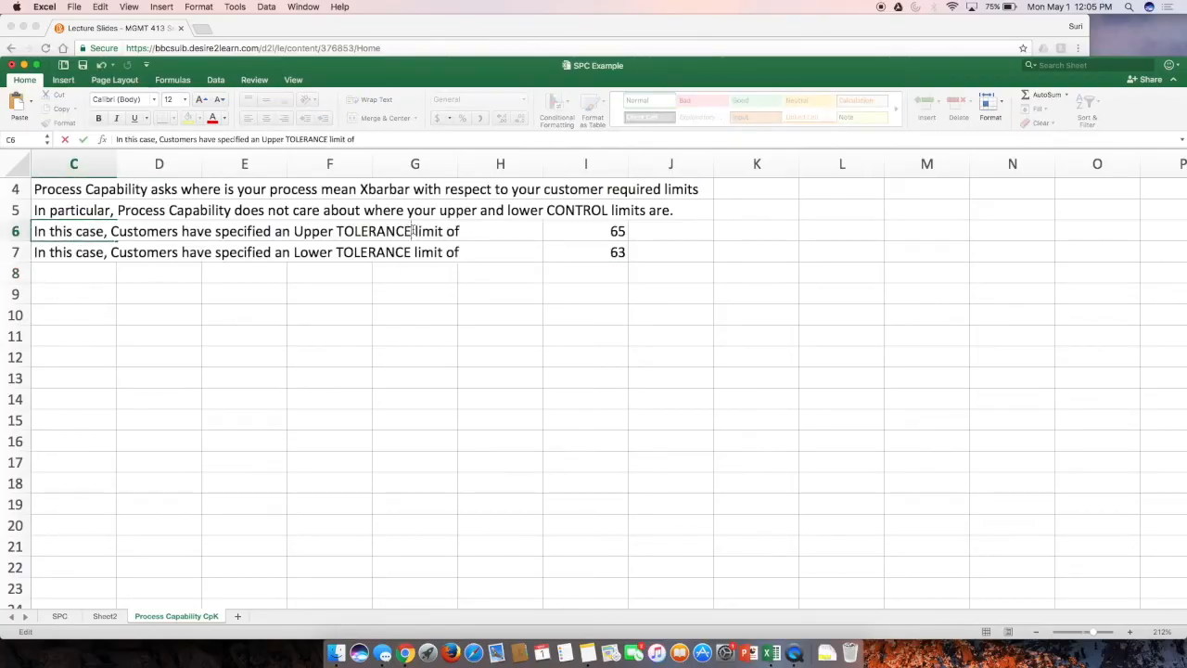
{"action": "type", "text": "ECIFICATIO"}
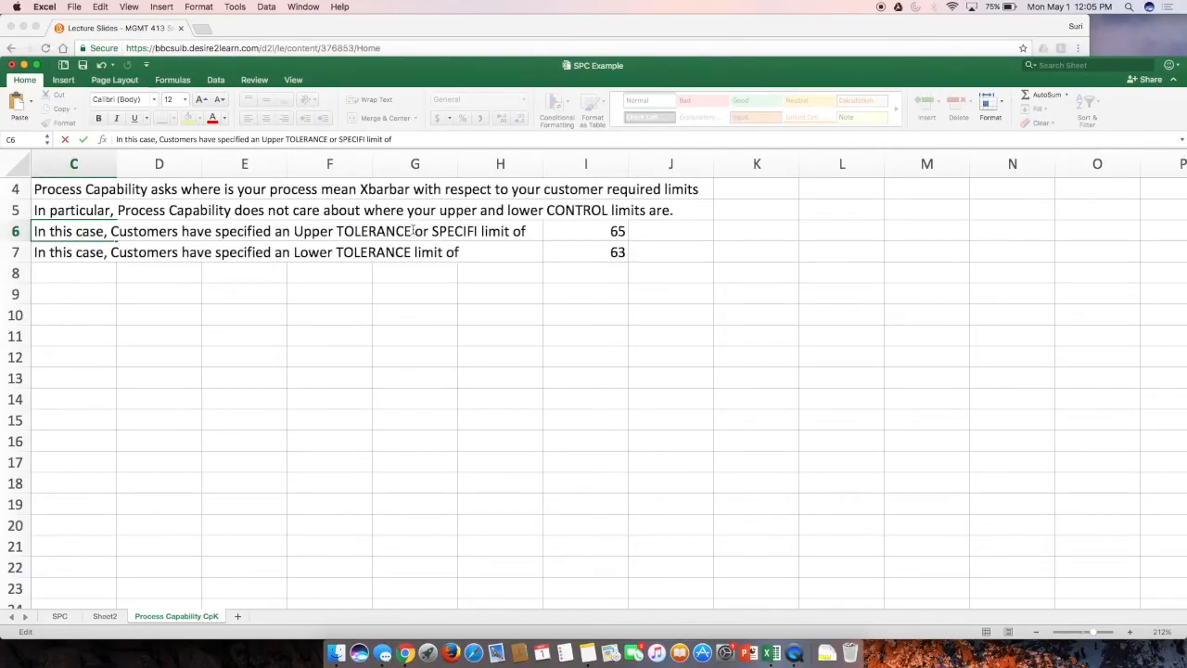
{"action": "type", "text": "N"}
{"action": "key", "text": "Return"}
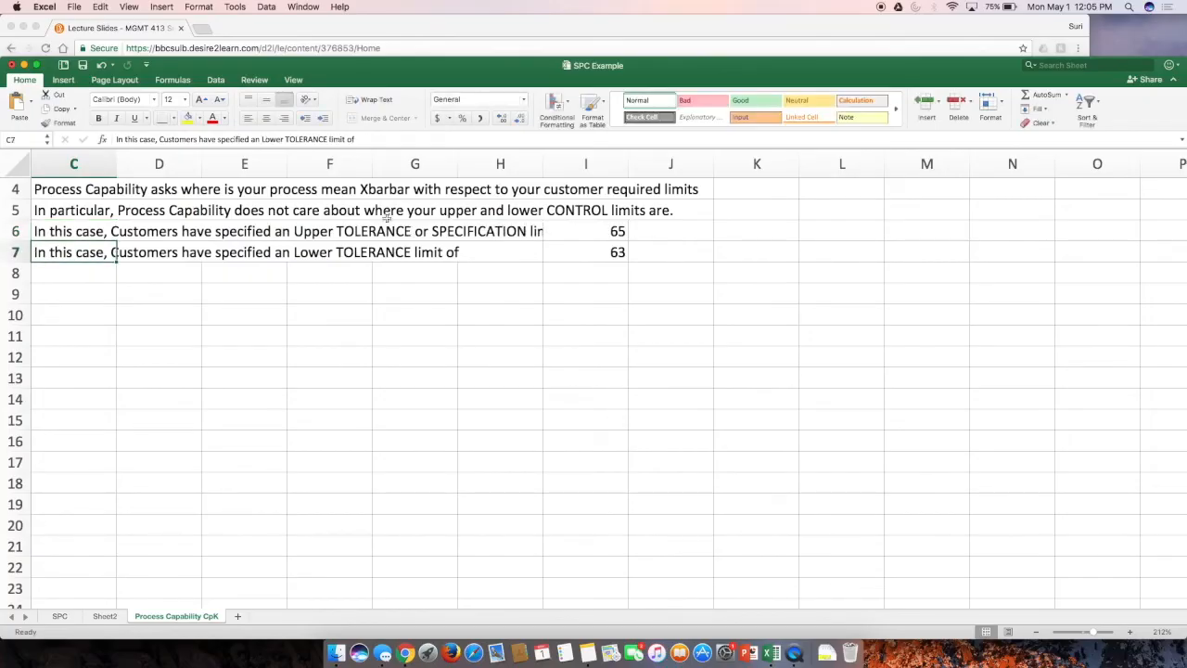
Step: Insert "or SPECIFICATION" after "TOLERANCE" in the lower limit sentence in cell C7
{"action": "double_click", "coordinate": [412, 252]}
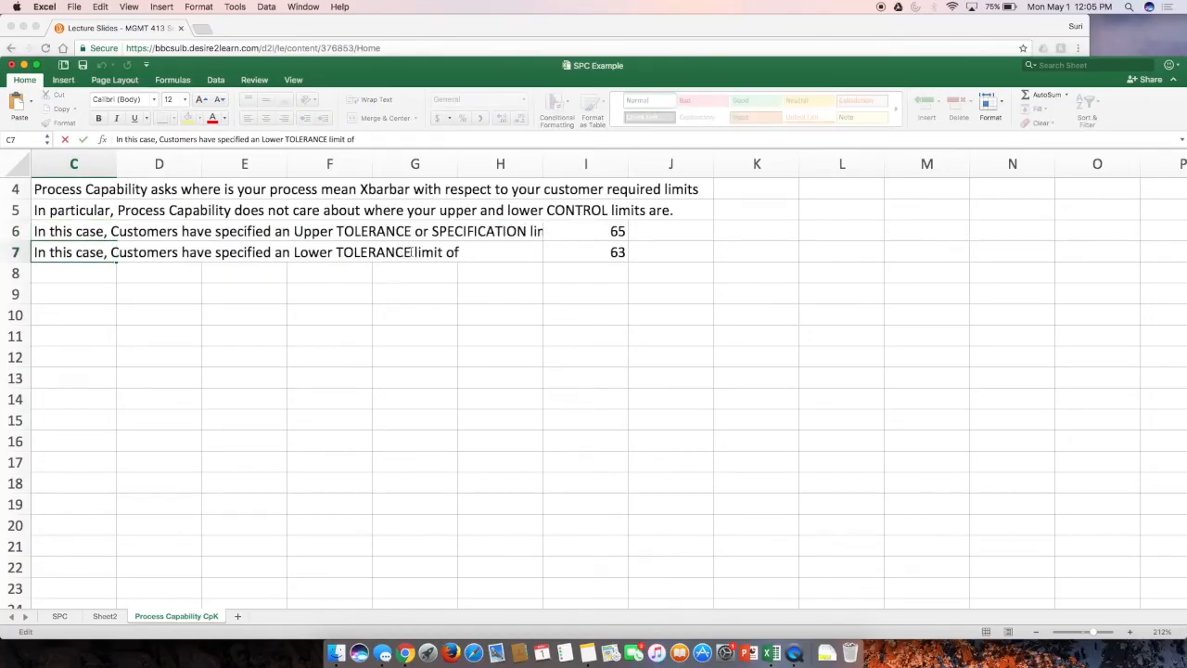
{"action": "type", "text": "or SPECIFIC"}
{"action": "type", "text": "ATION"}
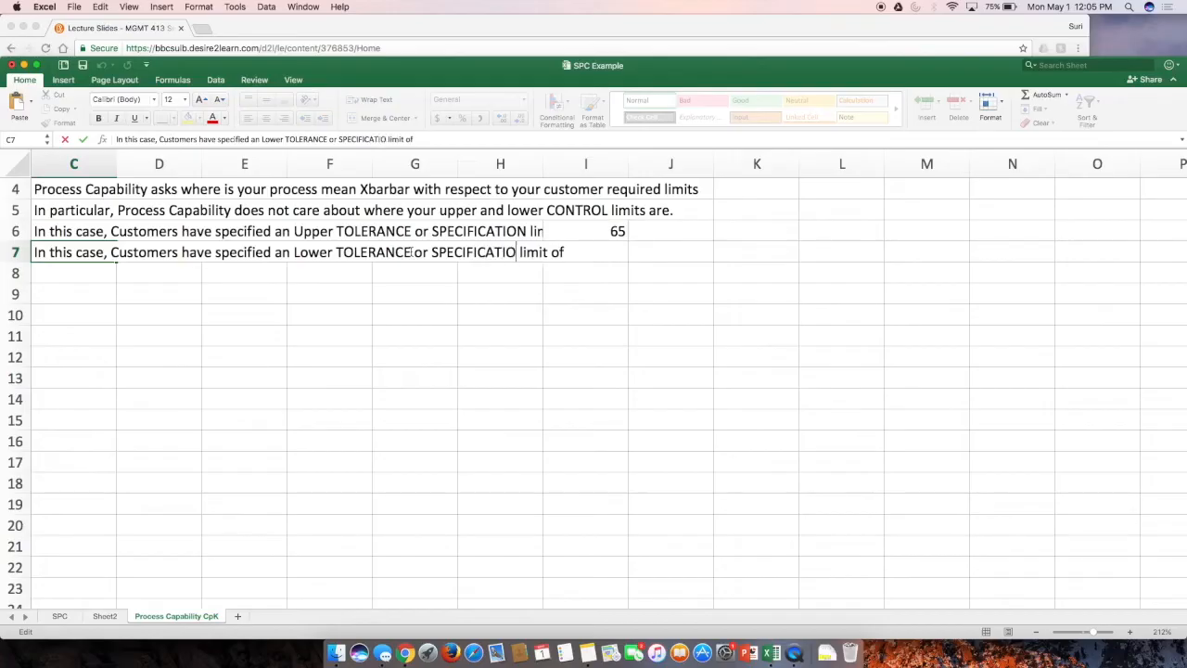
{"action": "key", "text": "Return"}
Step: Move the two tolerance limit values from I6:I7 to J6:J7 to clear the longer sentences
{"action": "left_click_drag", "start_coordinate": [618, 232], "coordinate": [654, 233]}
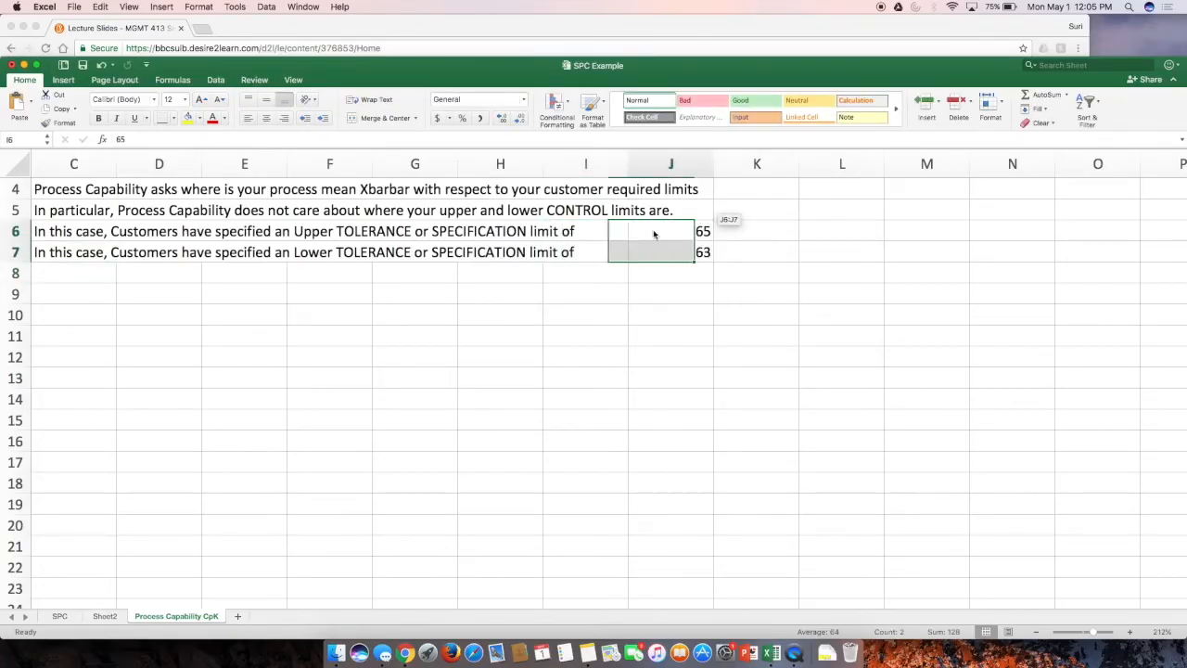
{"action": "left_click", "coordinate": [566, 209]}
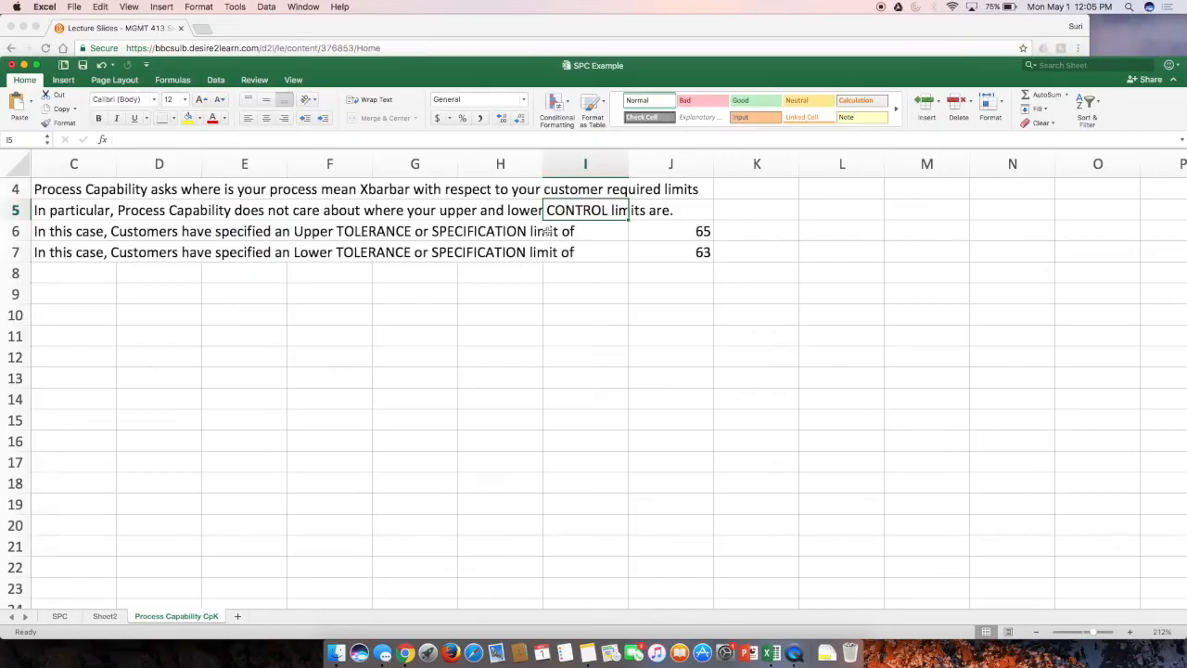
{"action": "double_click", "coordinate": [95, 232]}
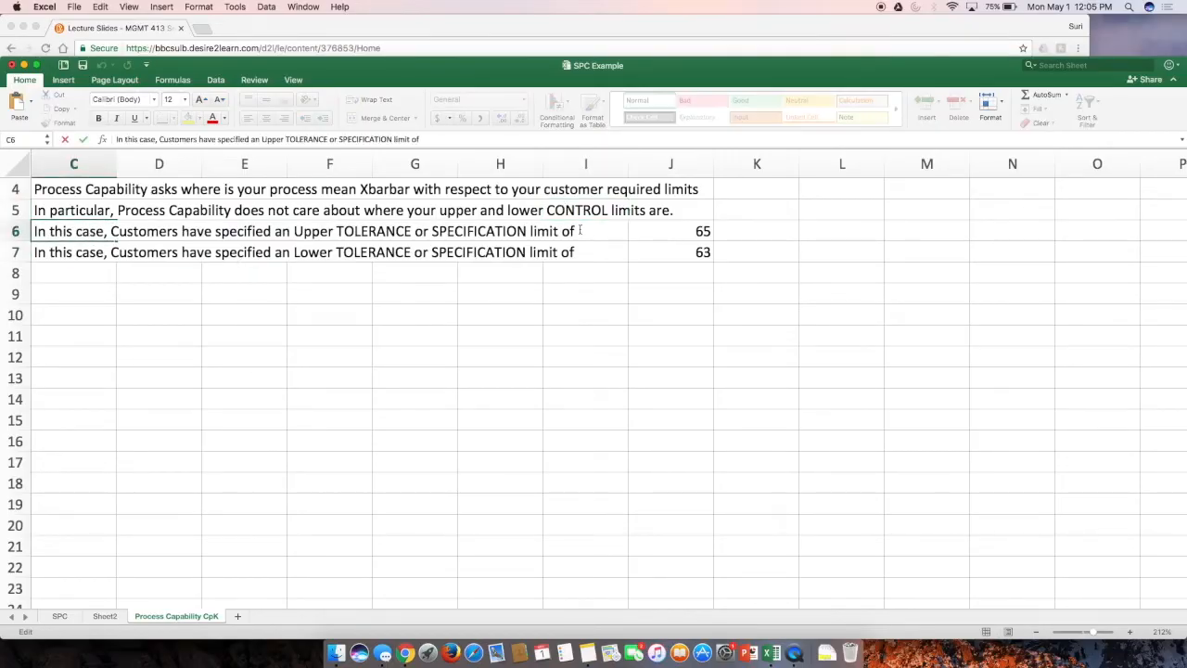
{"action": "key", "text": "Return"}
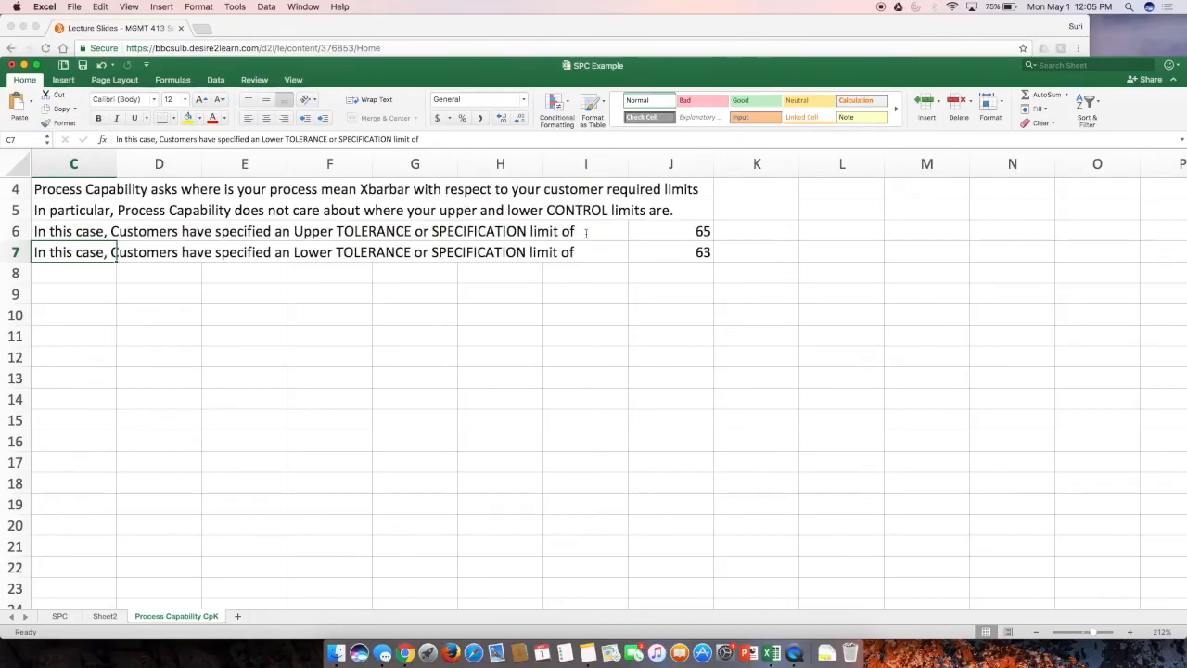
Step: Add the abbreviation "(UTL)" after "Upper TOLERANCE" in the sentence in cell C6
{"action": "double_click", "coordinate": [106, 231]}
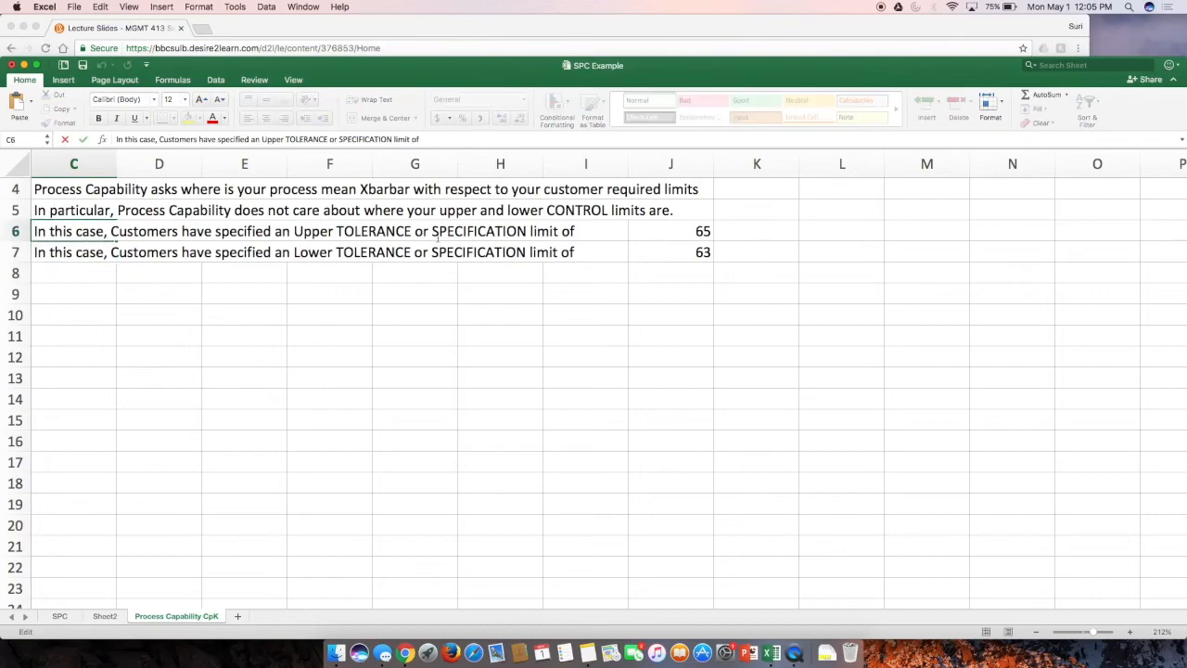
{"action": "left_click", "coordinate": [414, 230]}
{"action": "type", "text": "(UTL)"}
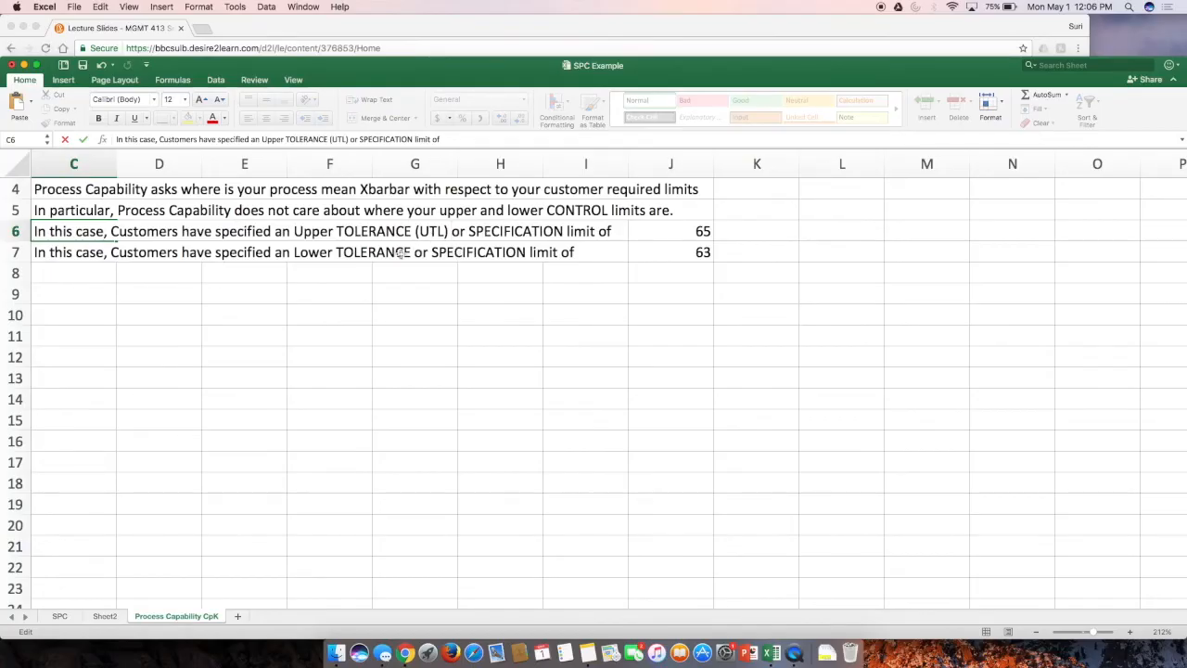
{"action": "left_click", "coordinate": [420, 253]}
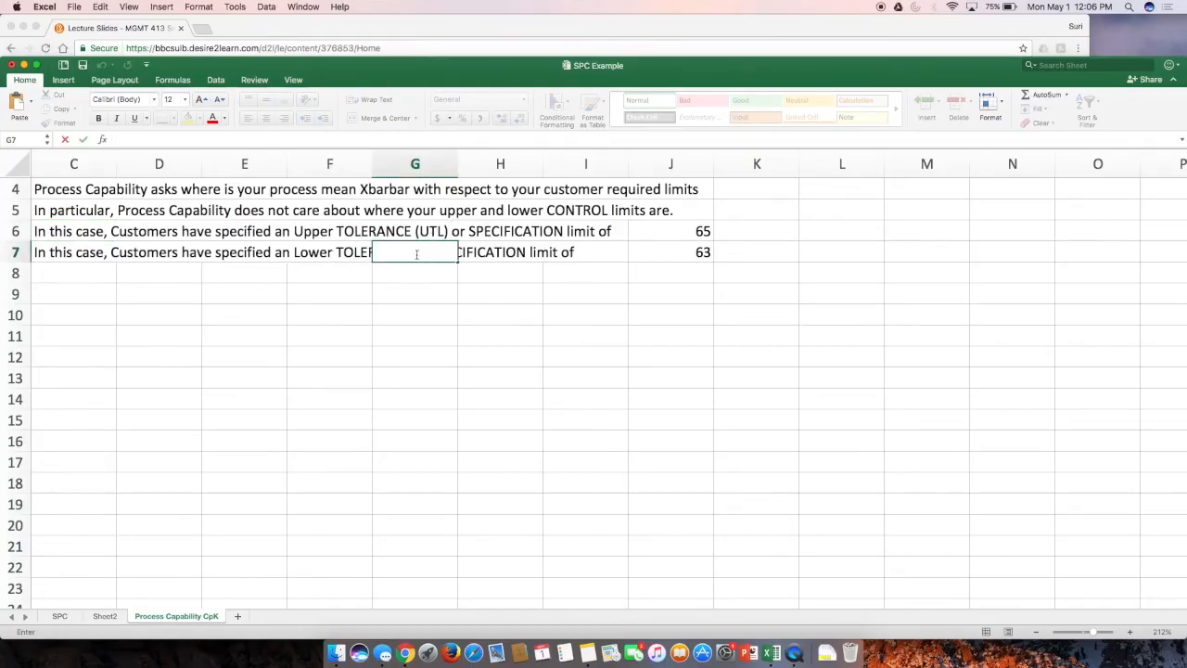
Step: Add the abbreviation "(LTL)" after "Lower TOLERANCE" in the sentence in cell C7
{"action": "double_click", "coordinate": [82, 253]}
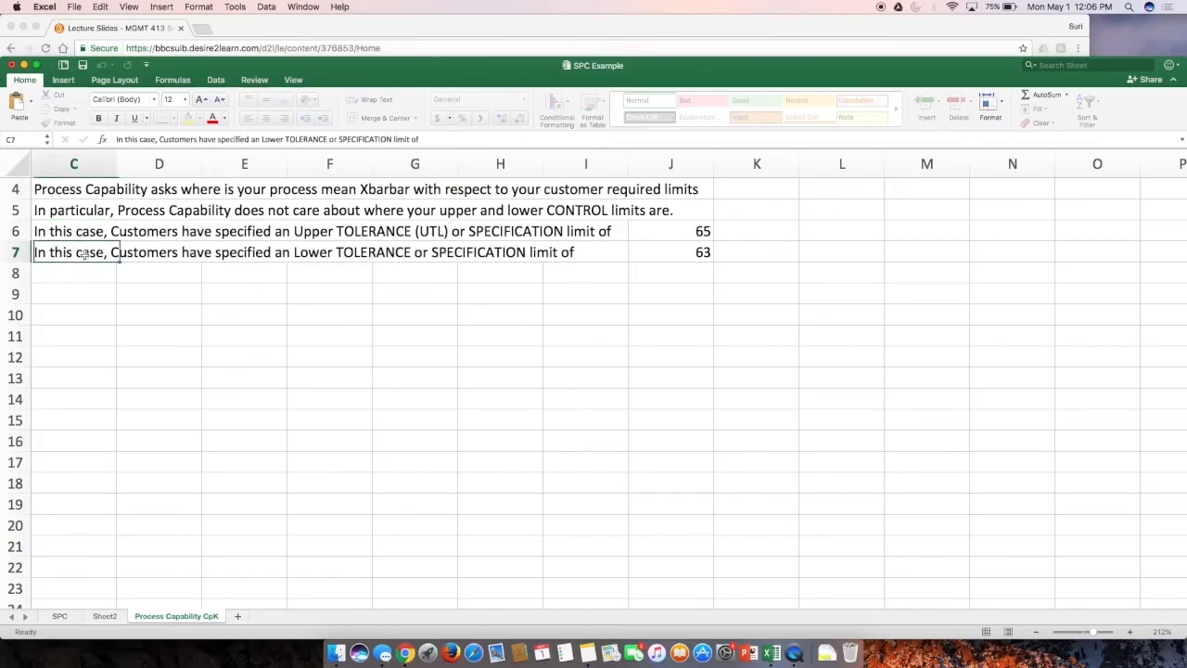
{"action": "left_click", "coordinate": [414, 252]}
{"action": "type", "text": "(LTL)"}
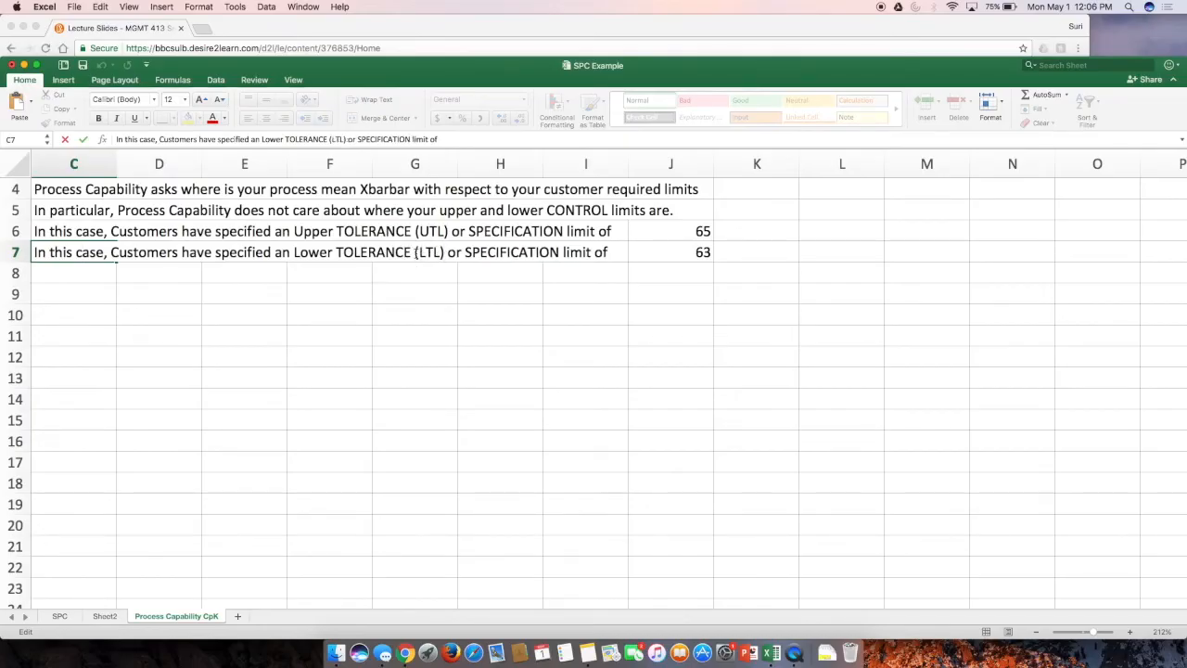
{"action": "key", "text": "Return"}
Step: On the SPC sheet, insert "(UCL)" and "(LCL)" before "Xbar" in the upper and lower control limit labels in A10 and A11
{"action": "left_click", "coordinate": [60, 616]}
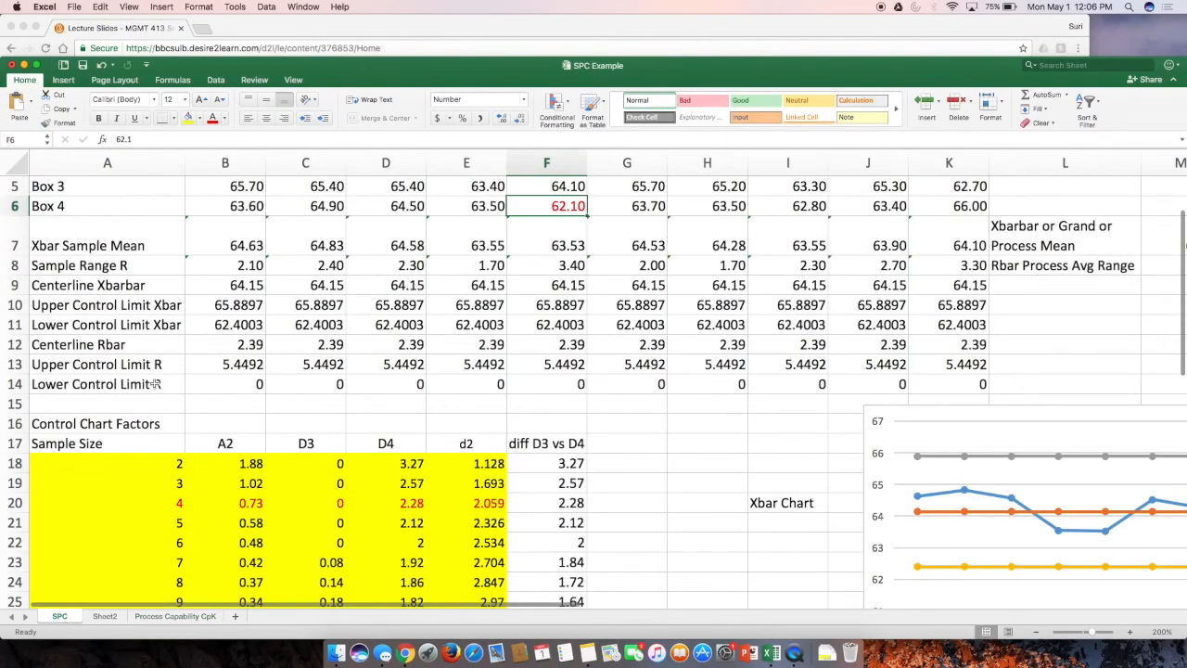
{"action": "double_click", "coordinate": [154, 306]}
{"action": "type", "text": "(UCL)"}
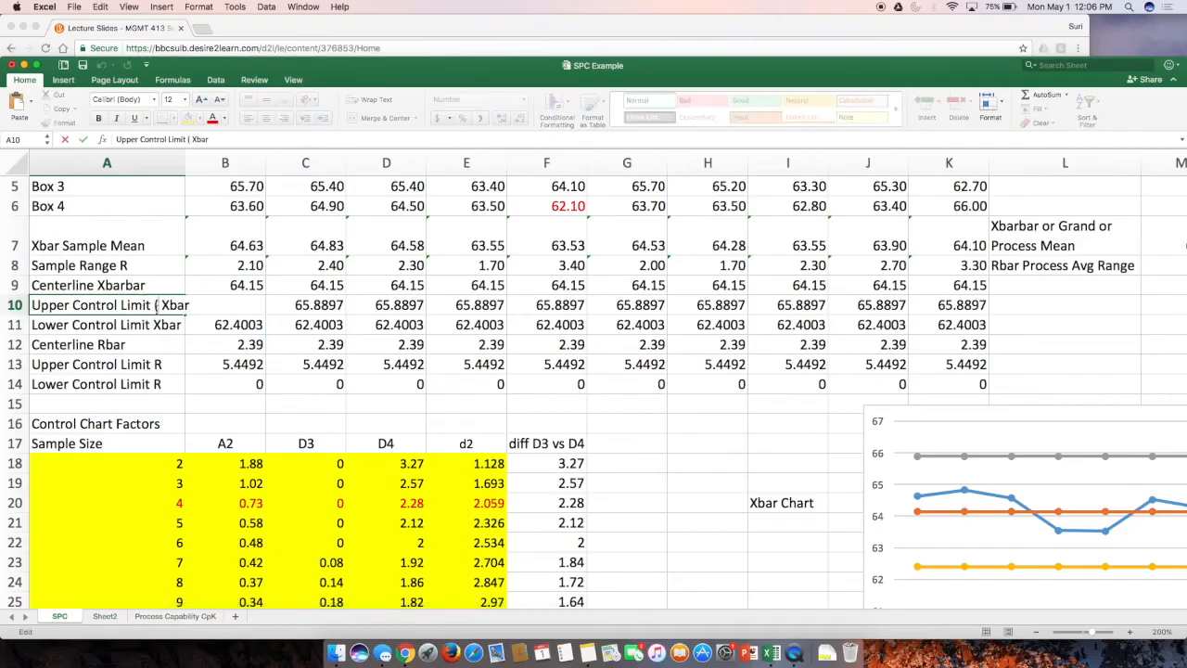
{"action": "key", "text": "Return"}
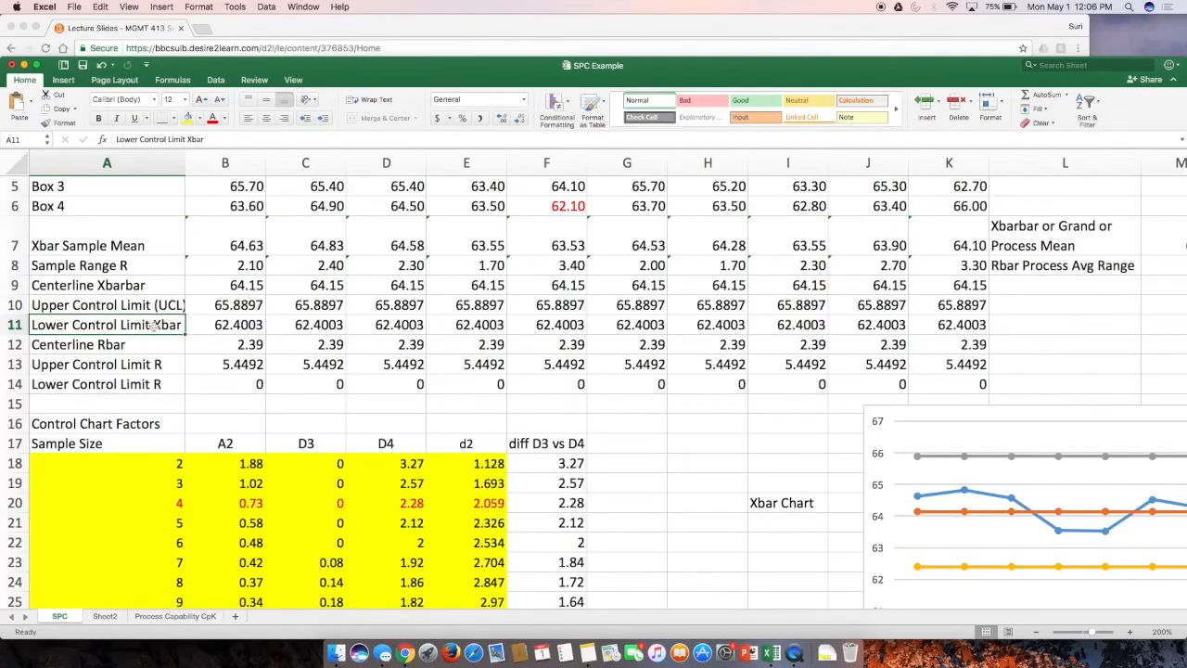
{"action": "double_click", "coordinate": [154, 326]}
{"action": "type", "text": "(LCL)"}
{"action": "key", "text": "Return"}
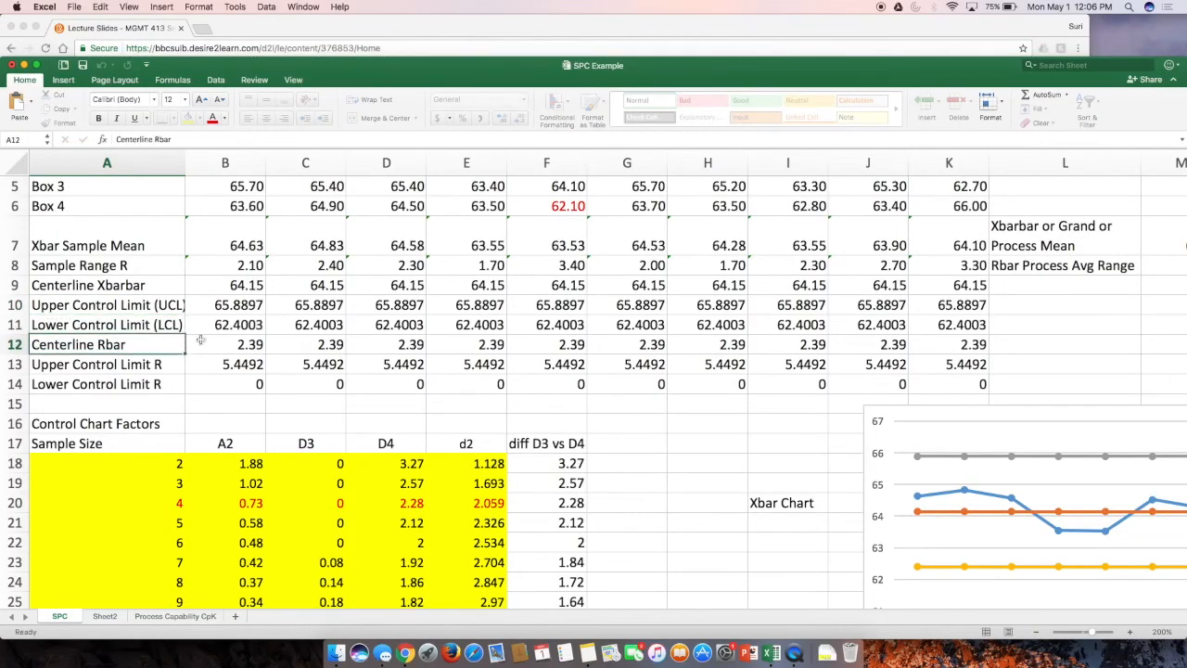
Step: Insert "(UCL)" and "(LCL)" before "R" in the labels in A13 and A14, and widen column A to fit the control limit labels
{"action": "double_click", "coordinate": [144, 364]}
{"action": "type", "text": "(UCL"}
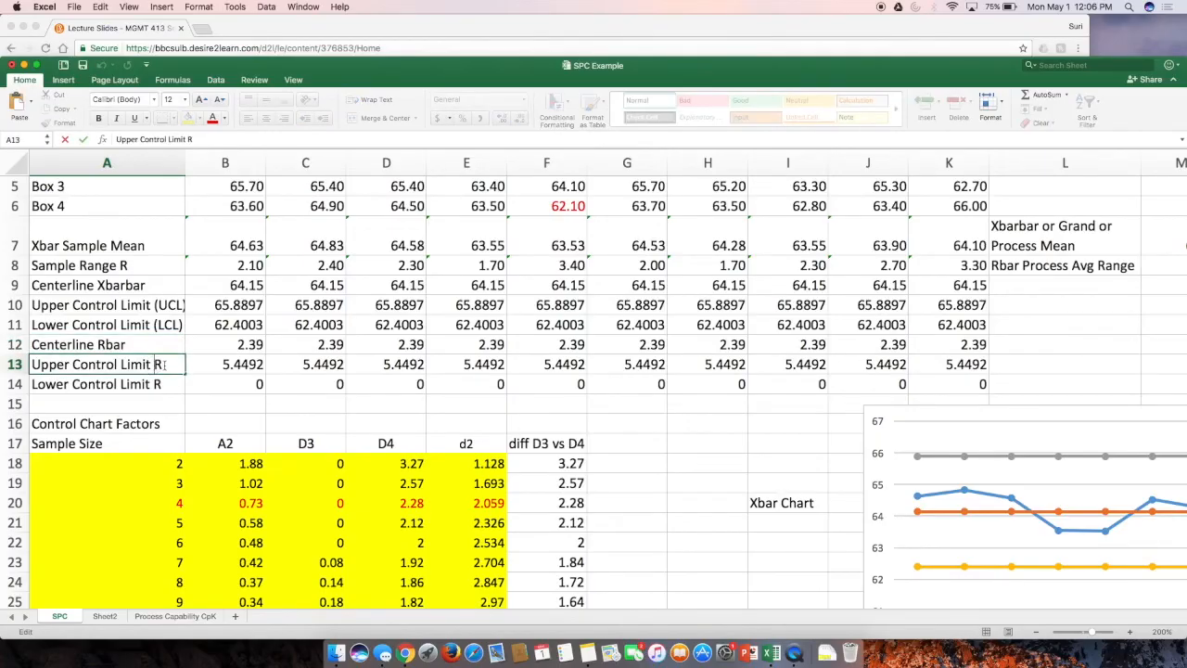
{"action": "type", "text": ")"}
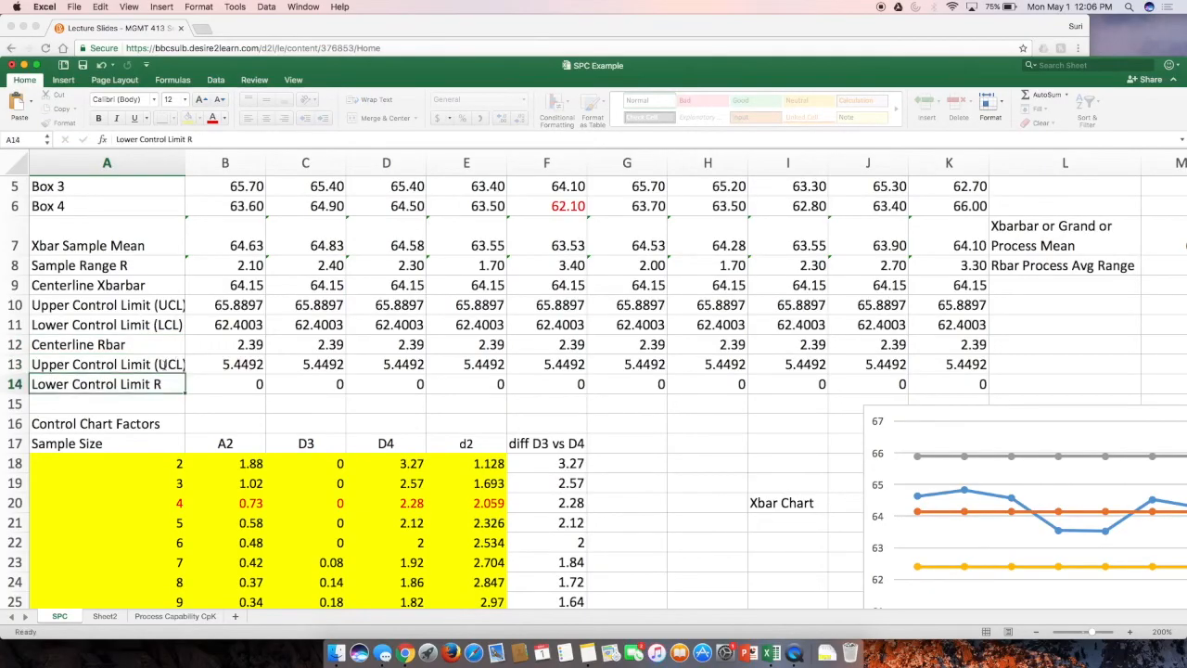
{"action": "key", "text": "Return"}
{"action": "double_click", "coordinate": [158, 384]}
{"action": "type", "text": "(LCL)"}
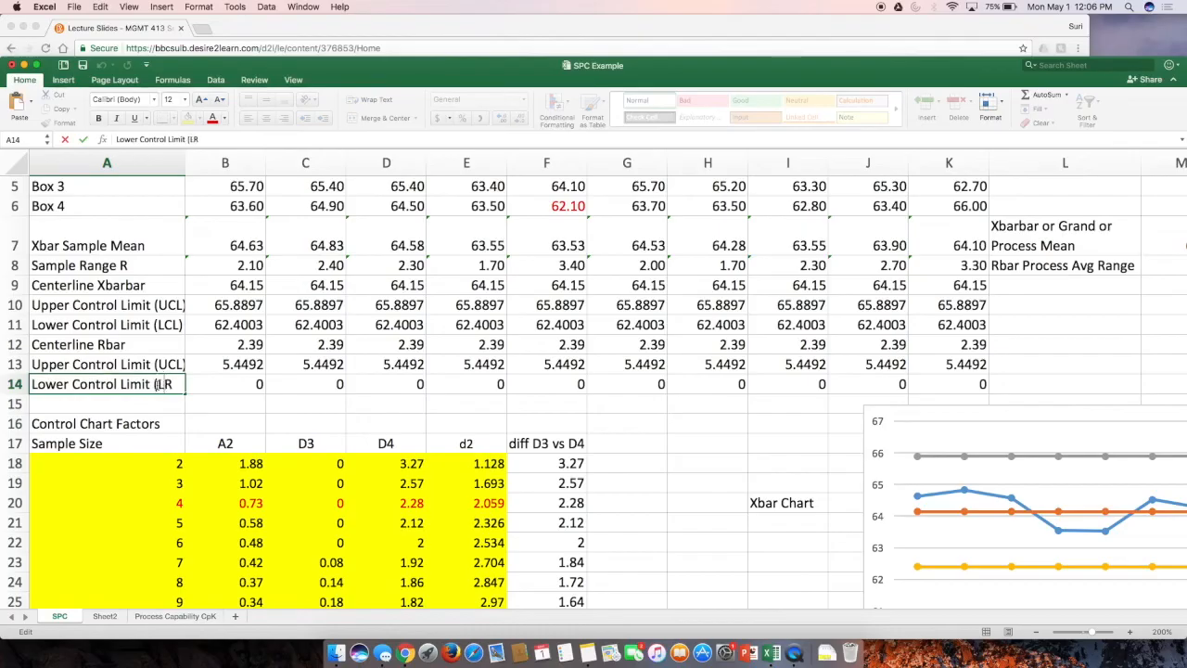
{"action": "key", "text": "Return"}
{"action": "scroll", "coordinate": [156, 384], "scroll_direction": "down", "scroll_amount": 2}
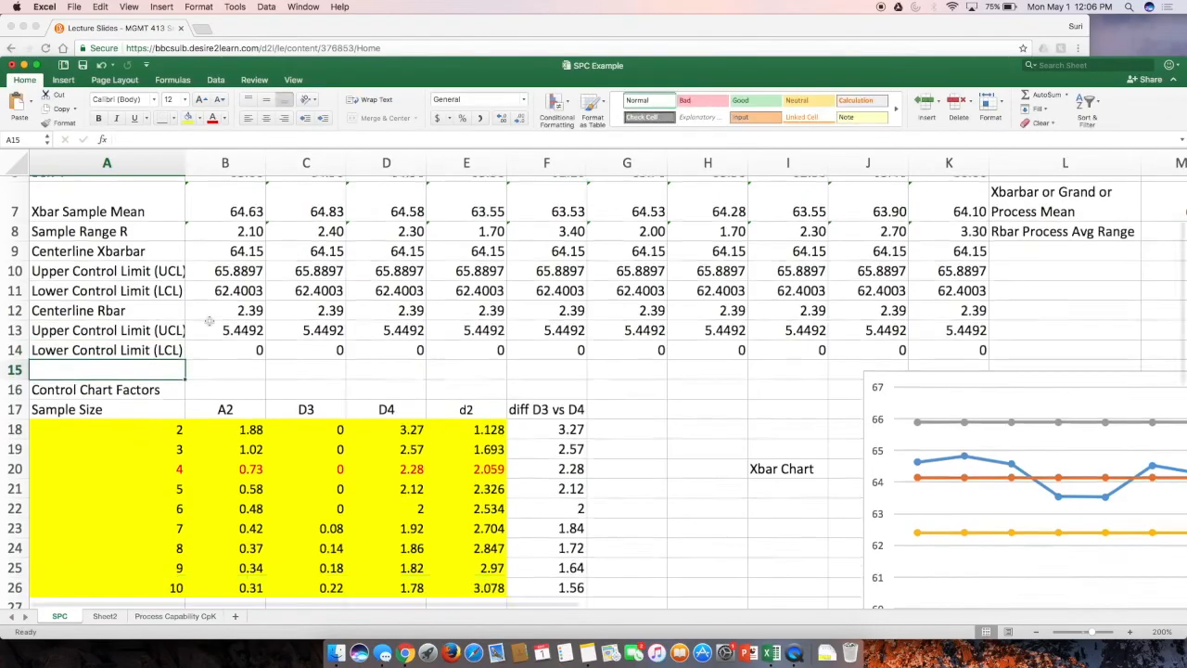
{"action": "left_click_drag", "start_coordinate": [186, 163], "coordinate": [226, 165]}
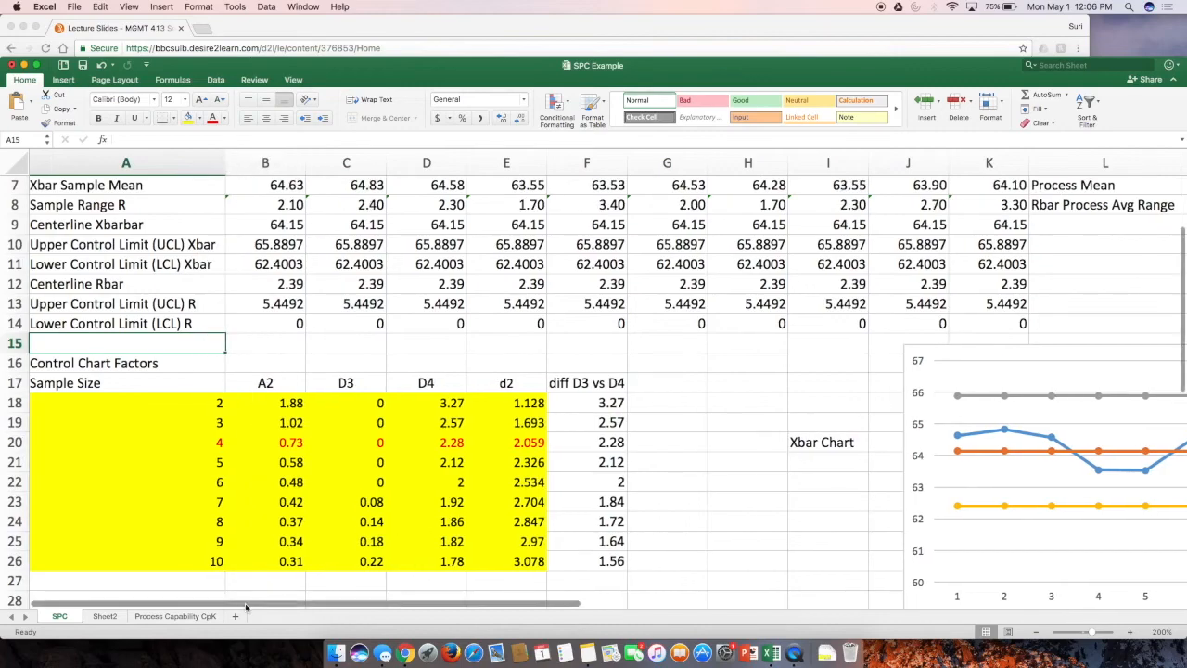
Step: Write "For my previous observations, process mean Xbarbar=" in cell C8 of the Process Capability CpK sheet
{"action": "left_click", "coordinate": [176, 616]}
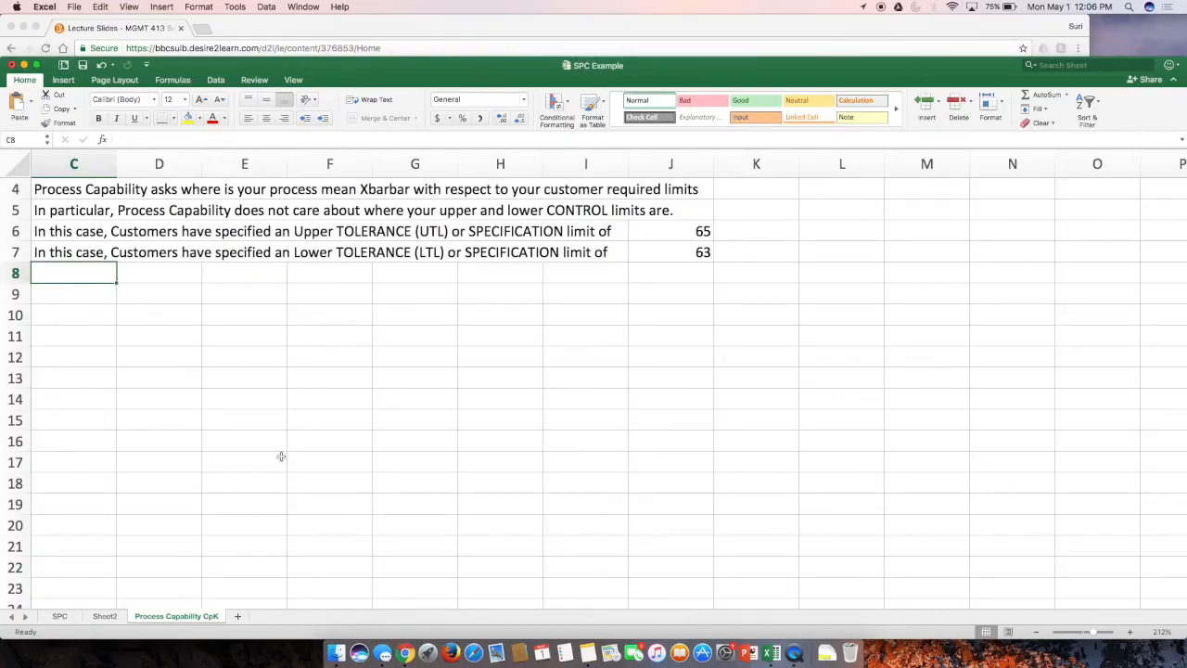
{"action": "type", "text": "For m"}
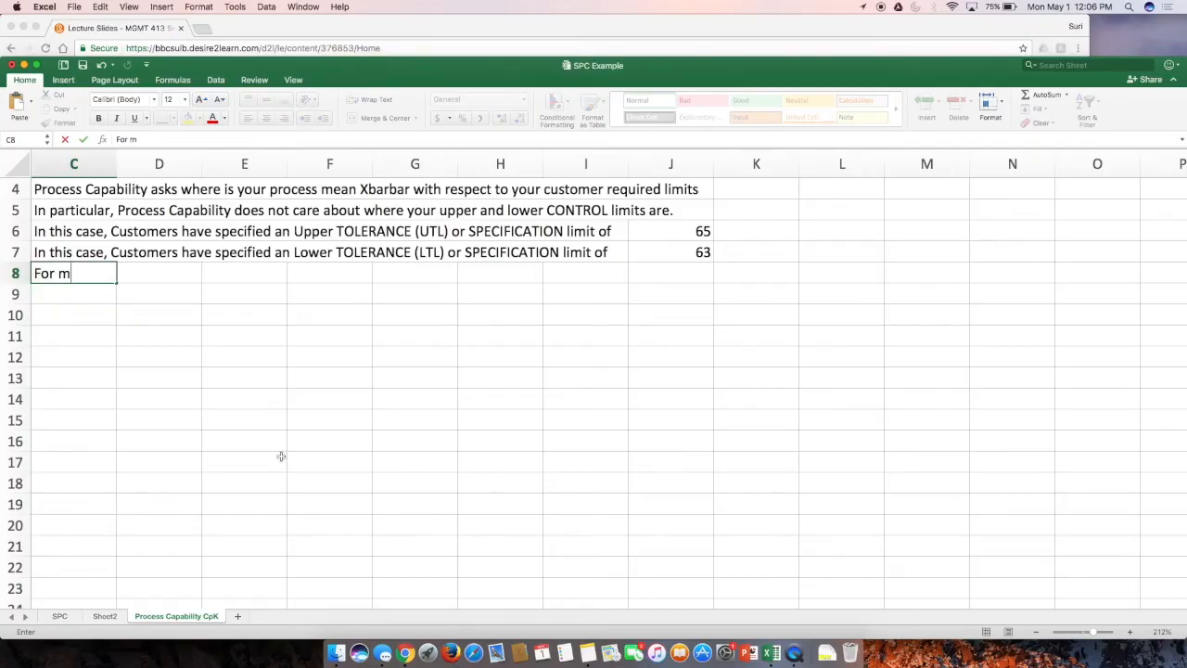
{"action": "type", "text": "y previous obs"}
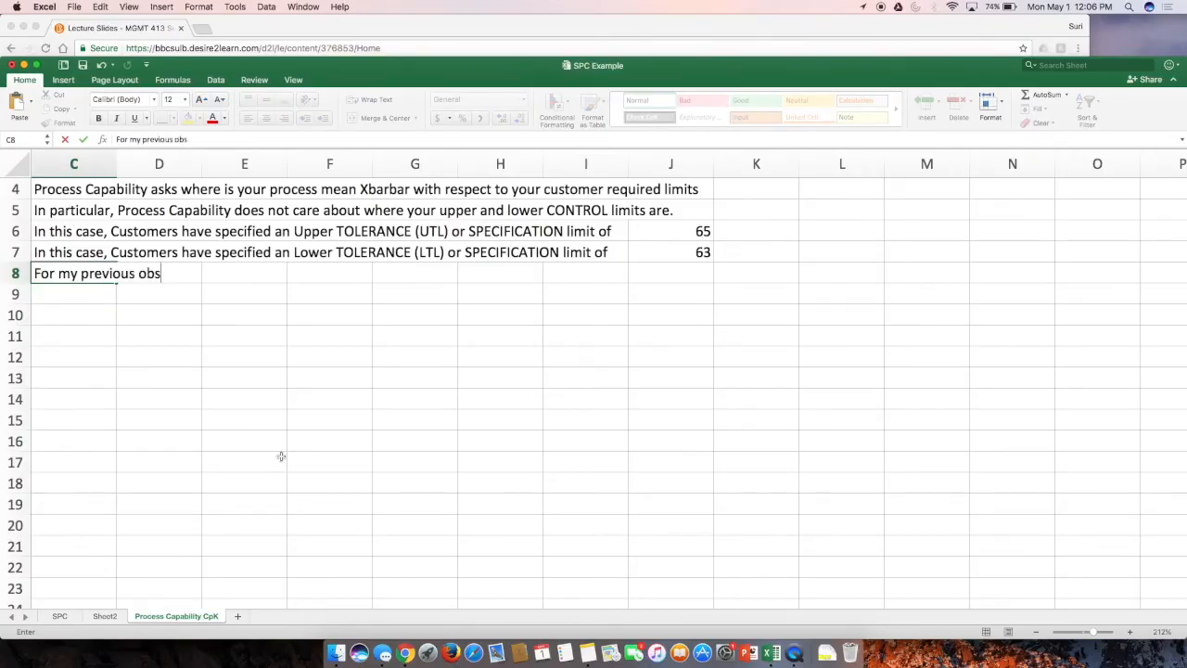
{"action": "type", "text": "ervations, proc"}
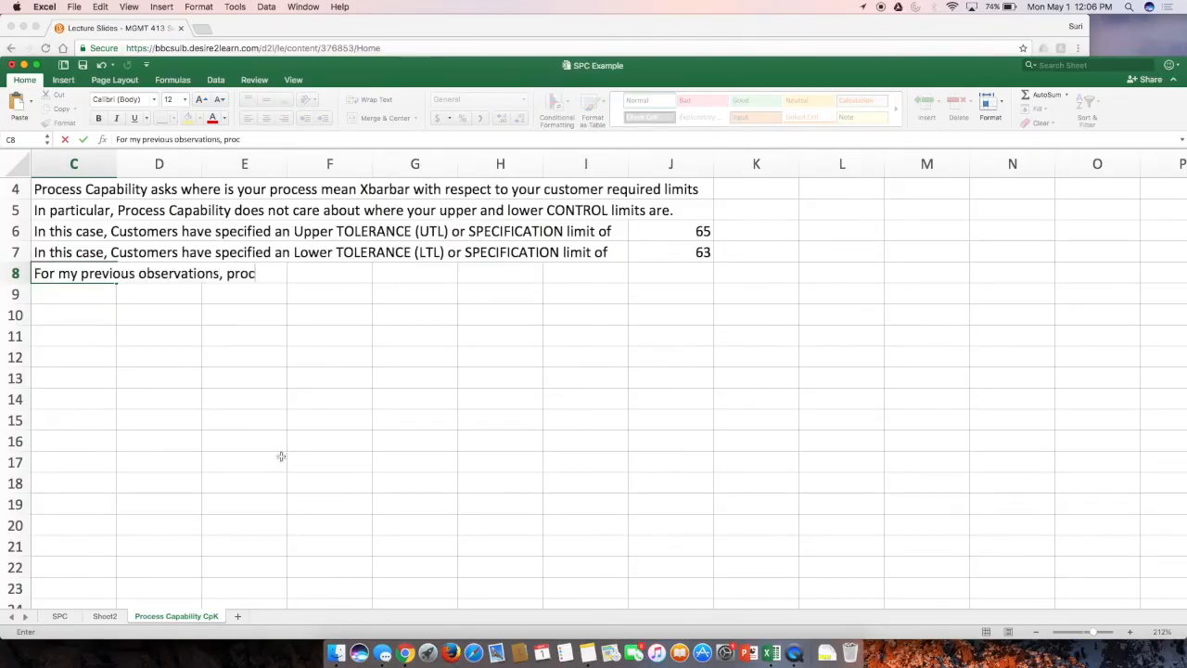
{"action": "type", "text": "ess mean X"}
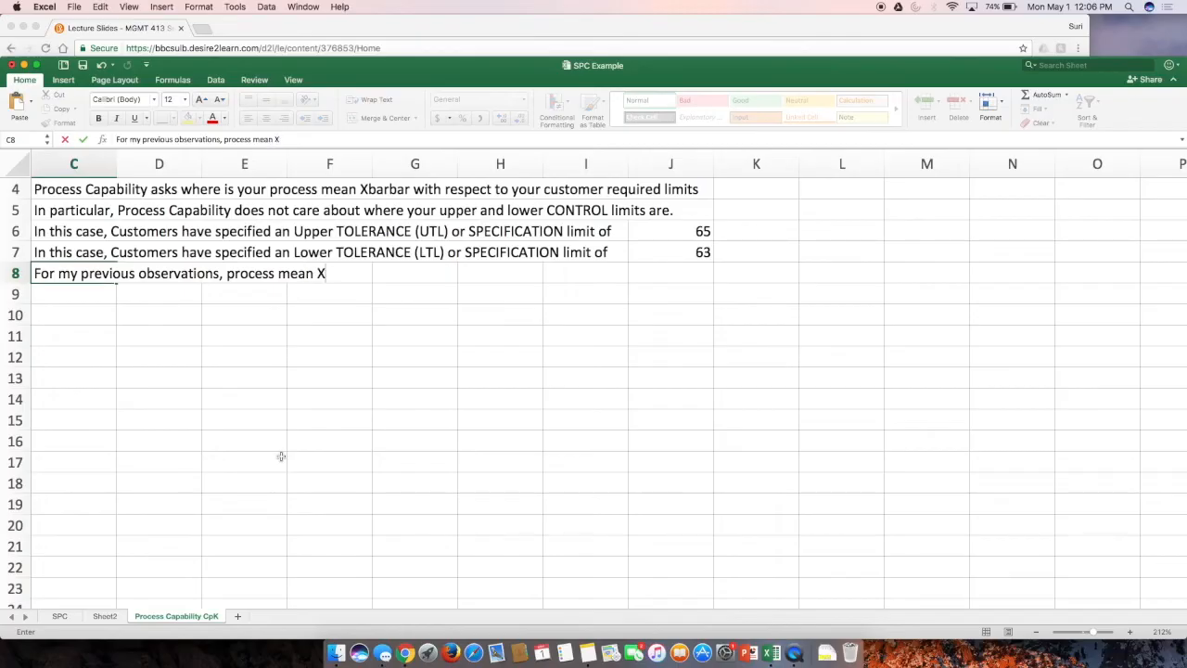
{"action": "type", "text": "barbar="}
{"action": "key", "text": "Tab"}
{"action": "key", "text": "Tab"}
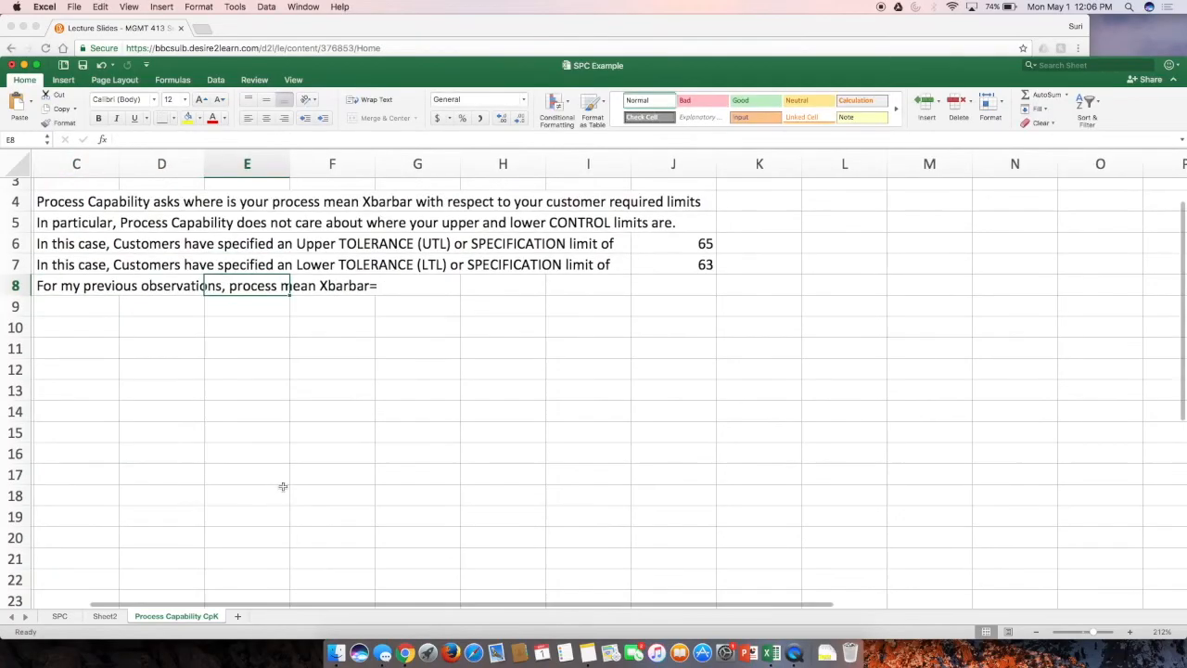
Step: Link cell H8 of the Process Capability CpK sheet to the process mean in cell M7 of the SPC sheet
{"action": "left_click", "coordinate": [59, 616]}
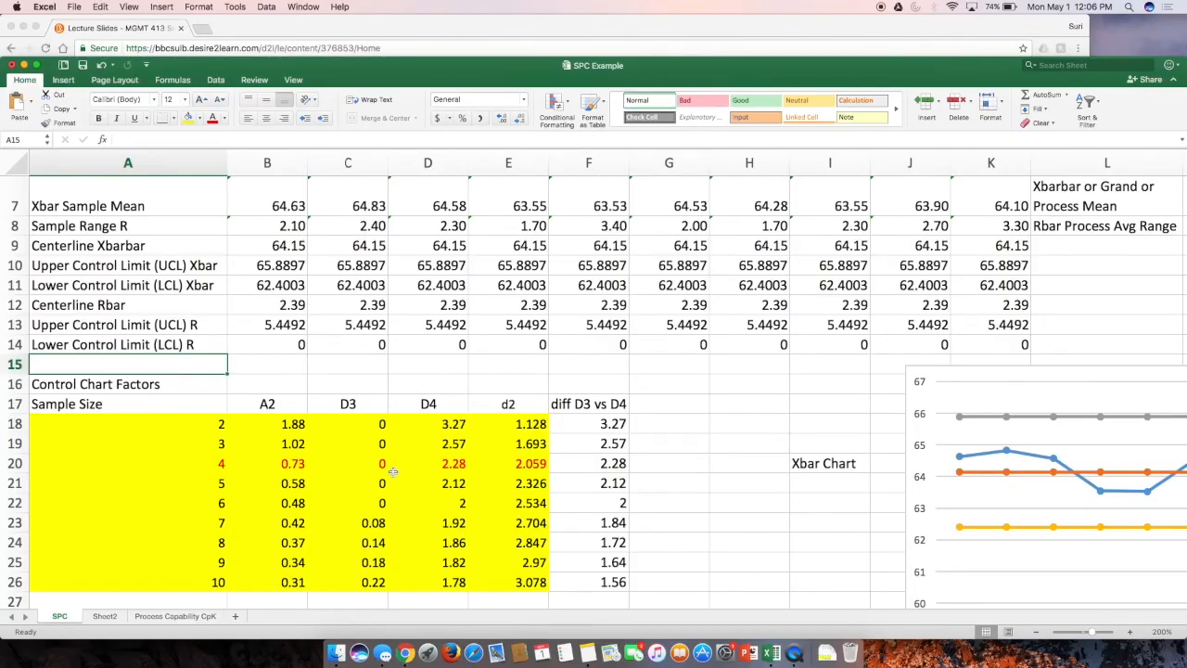
{"action": "left_click", "coordinate": [187, 623]}
{"action": "left_click", "coordinate": [562, 293]}
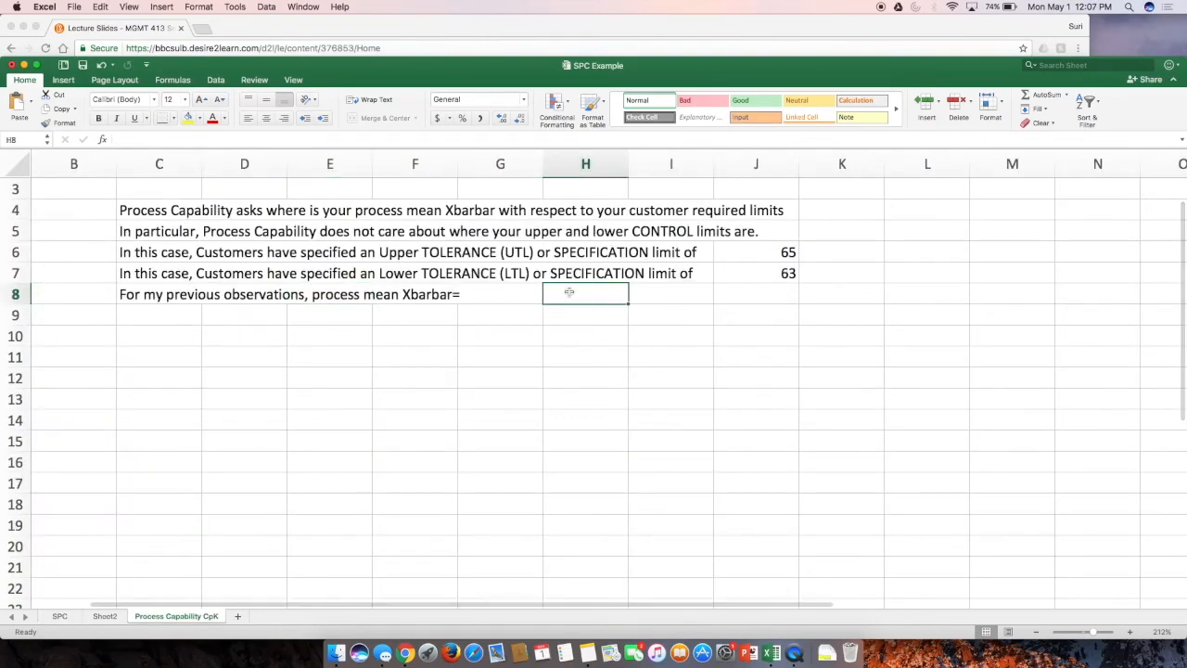
{"action": "type", "text": "=SPC!"}
{"action": "left_click", "coordinate": [59, 616]}
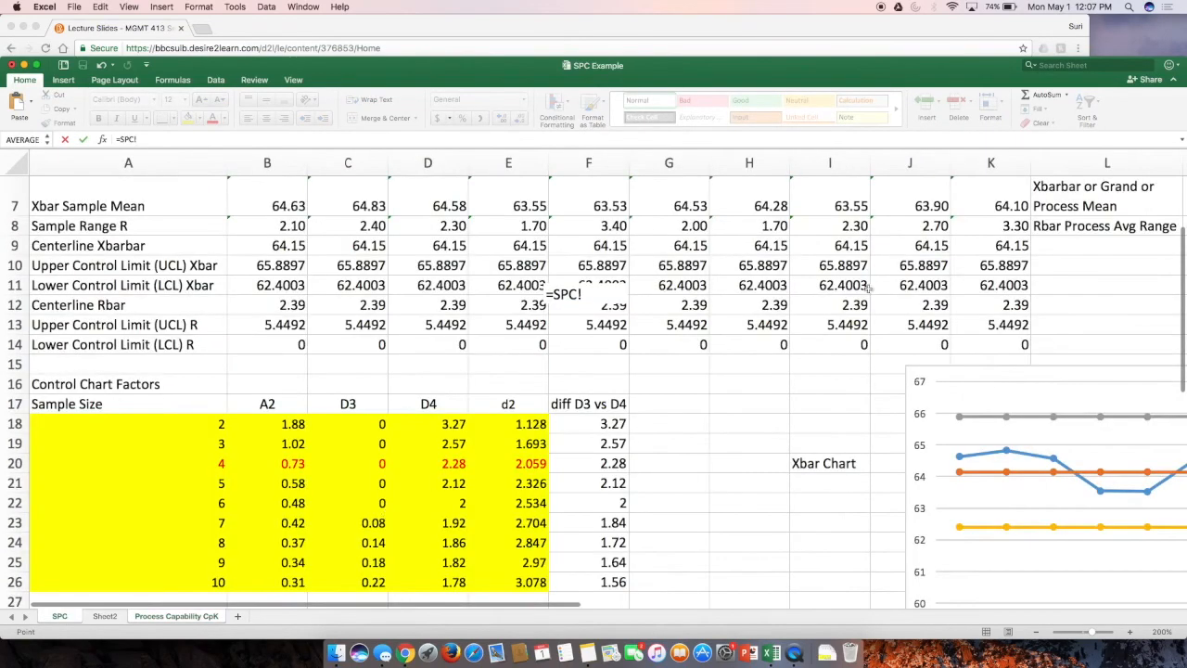
{"action": "left_click_drag", "start_coordinate": [569, 605], "coordinate": [634, 605]}
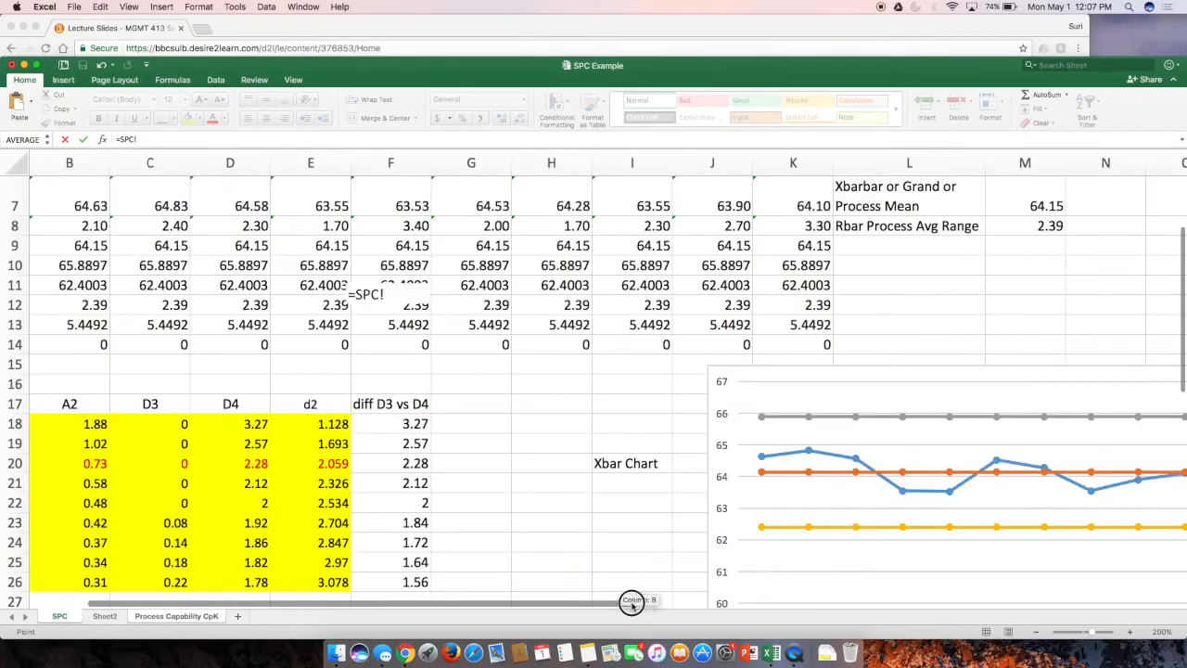
{"action": "left_click", "coordinate": [1048, 206]}
{"action": "key", "text": "Return"}
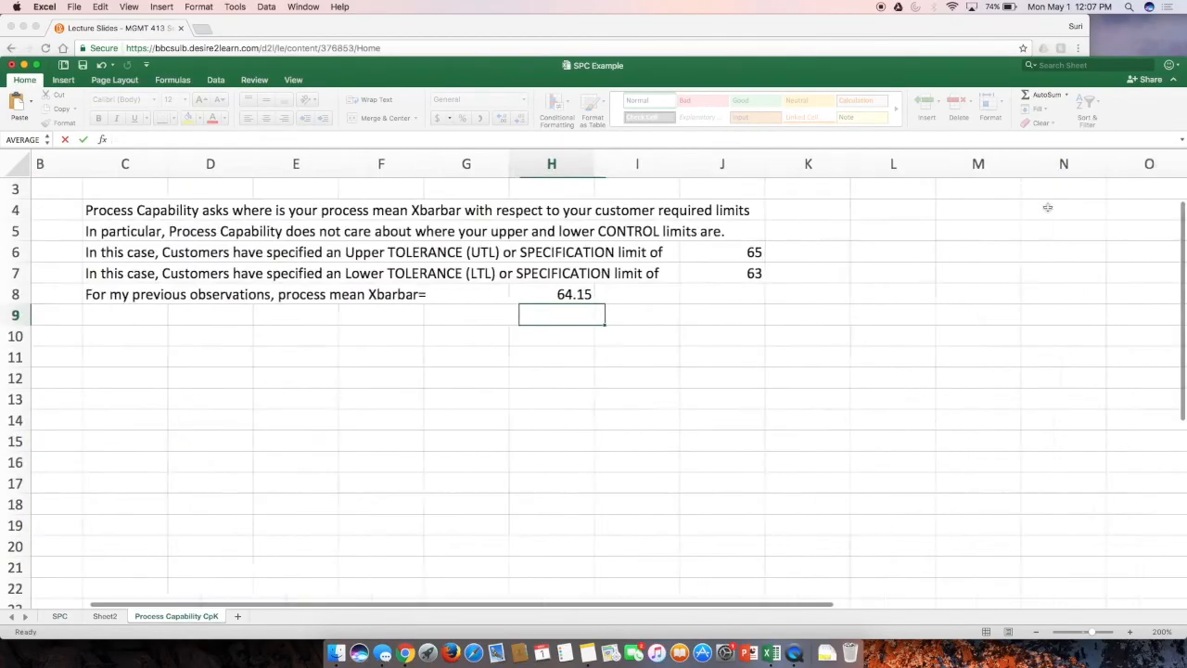
Step: Write "CpK is measuring what fraction of time you will be within your specified limits" in cell C10
{"action": "left_click", "coordinate": [591, 294]}
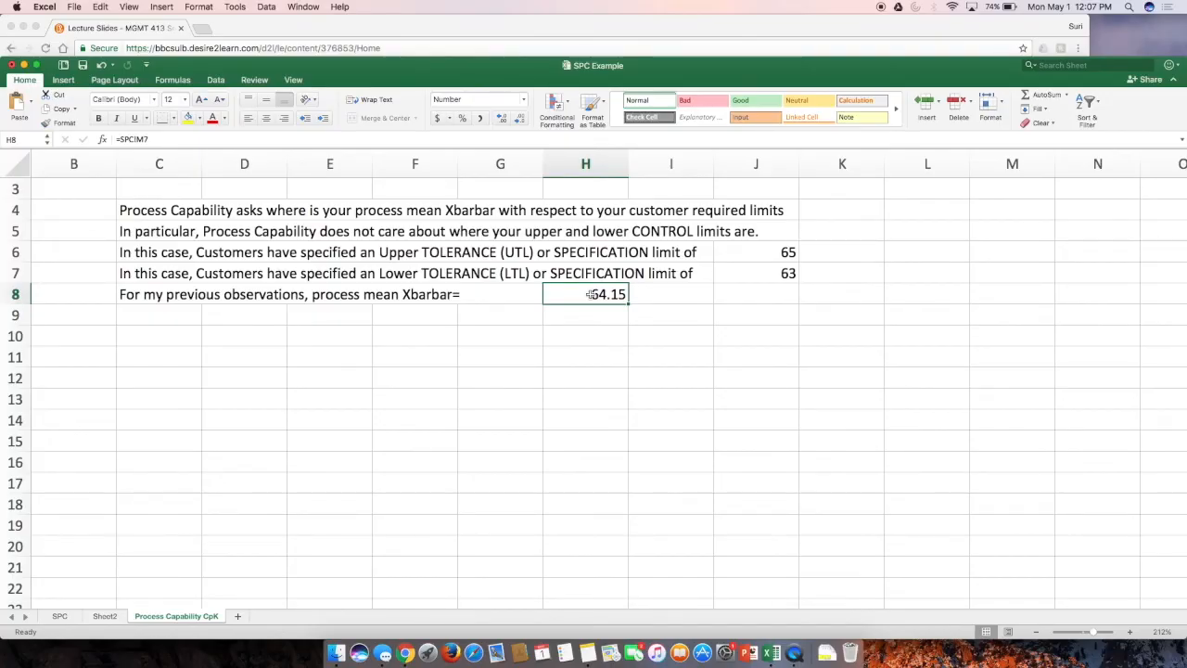
{"action": "left_click", "coordinate": [146, 321]}
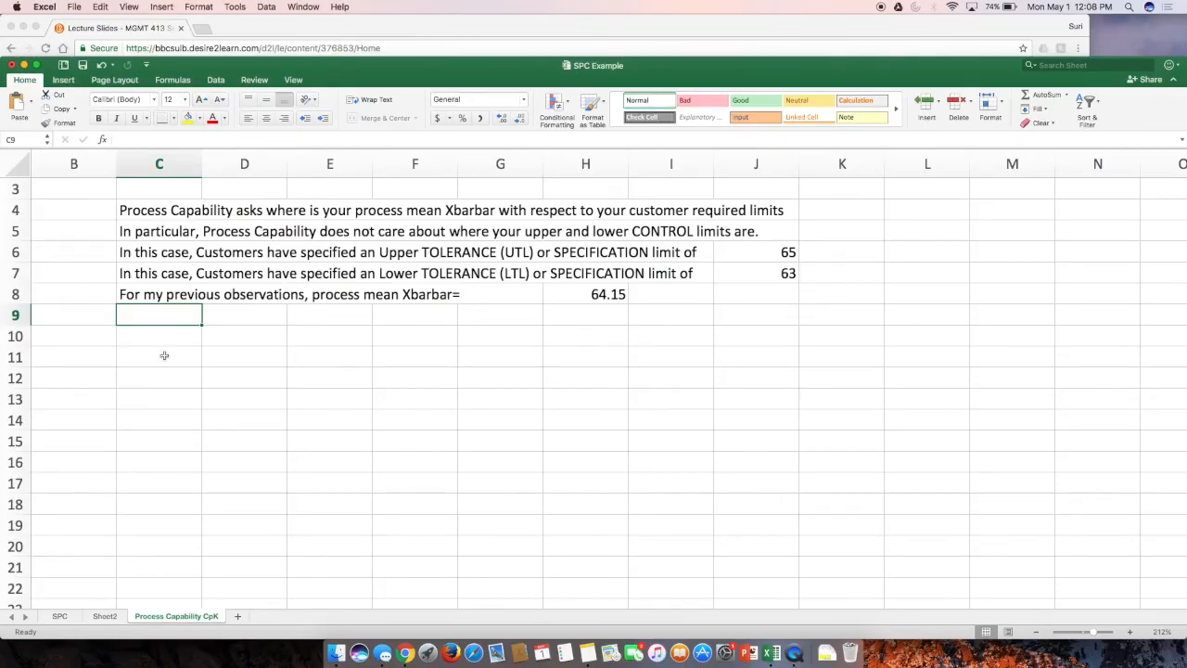
{"action": "key", "text": "Return"}
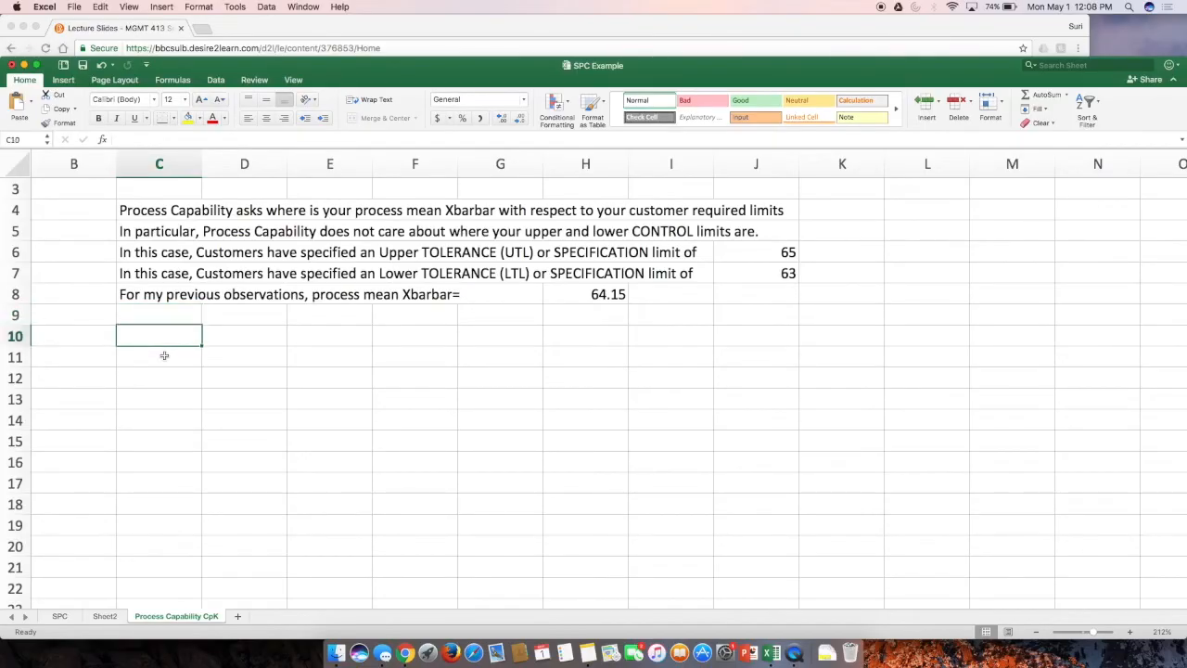
{"action": "type", "text": "CpK is"}
{"action": "type", "text": " mea"}
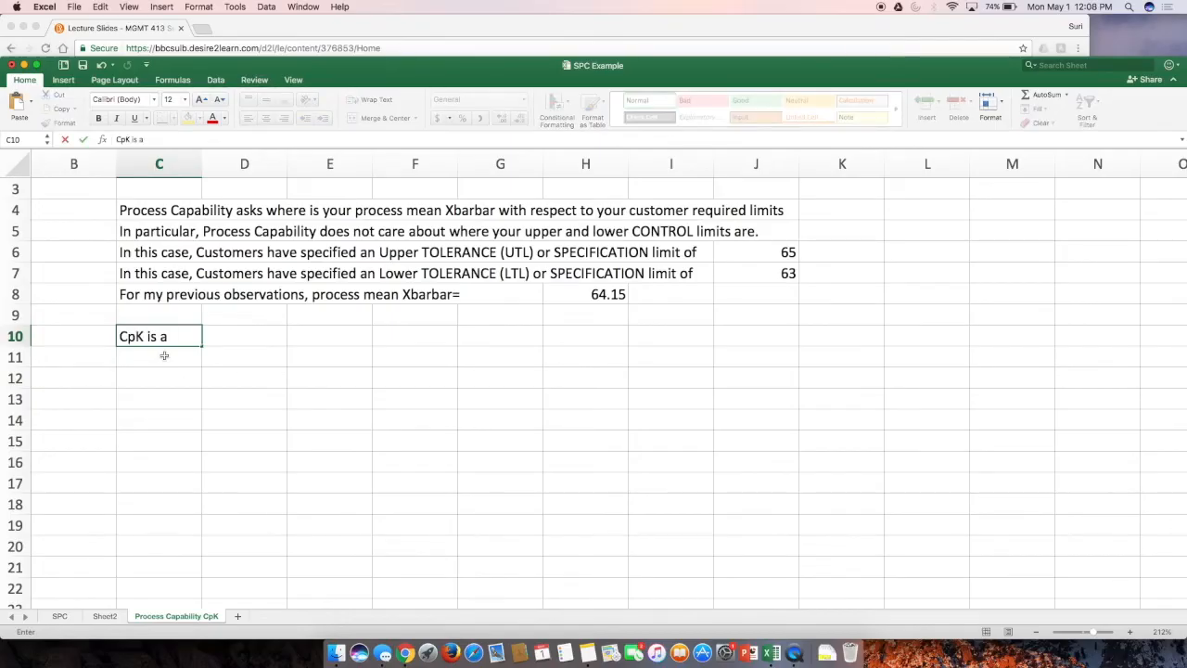
{"action": "key", "text": "BackSpace"}
{"action": "type", "text": "measuring what r"}
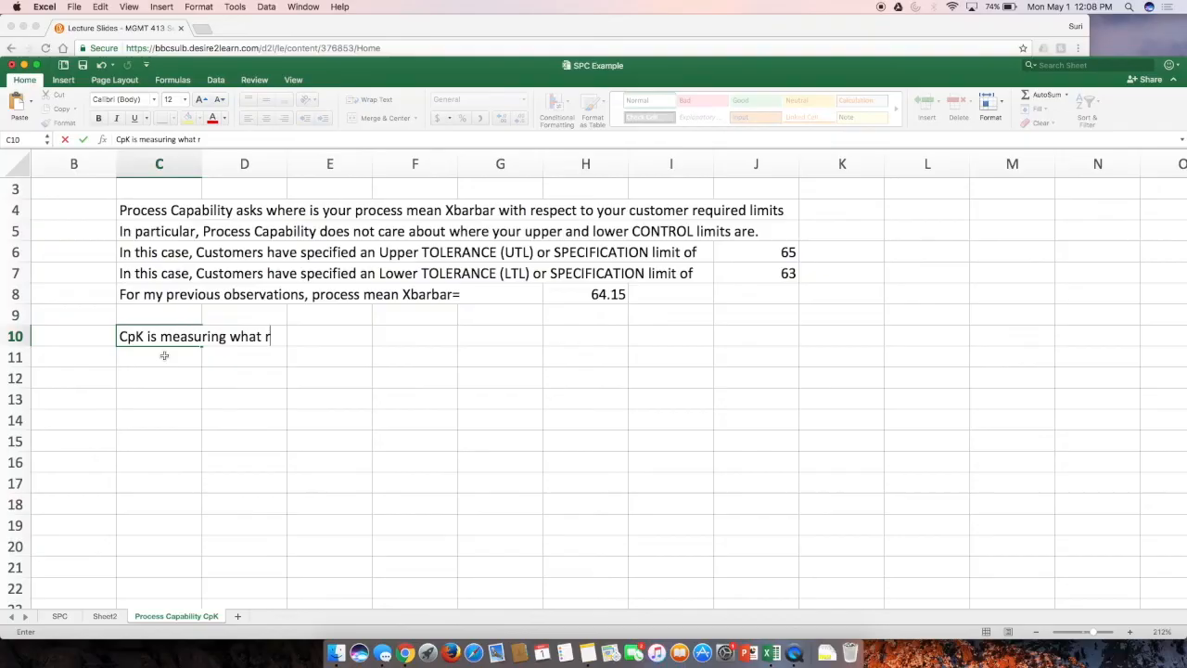
{"action": "key", "text": "BackSpace"}
{"action": "type", "text": "fraction of time y"}
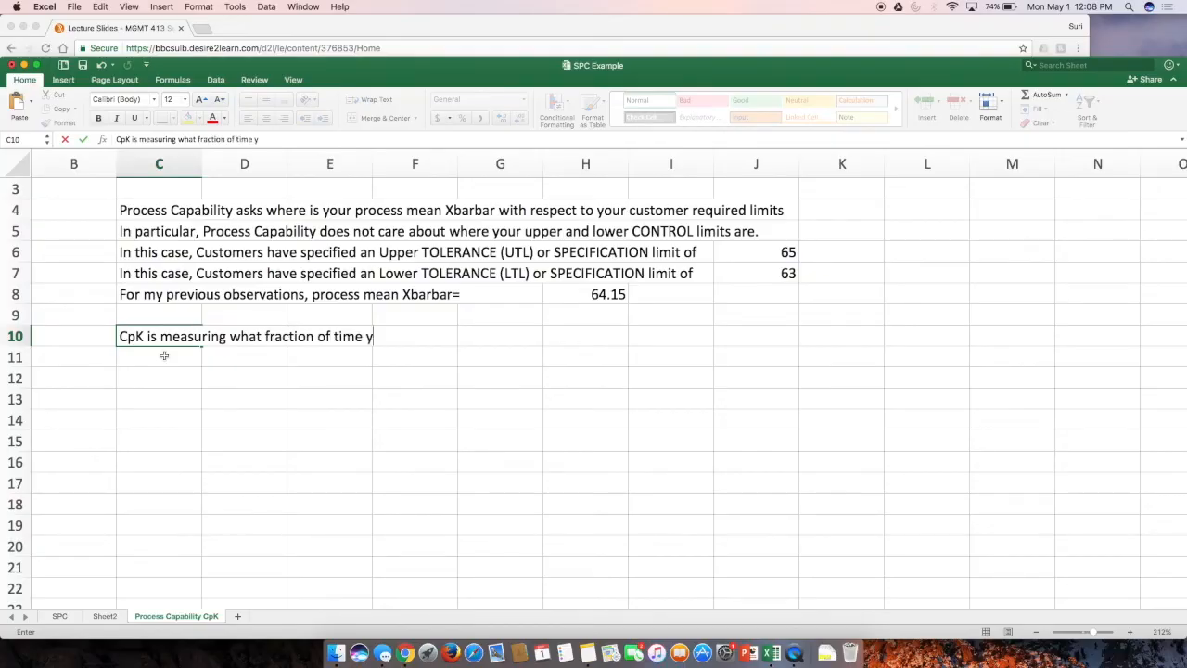
{"action": "type", "text": "ou will be within your specified"}
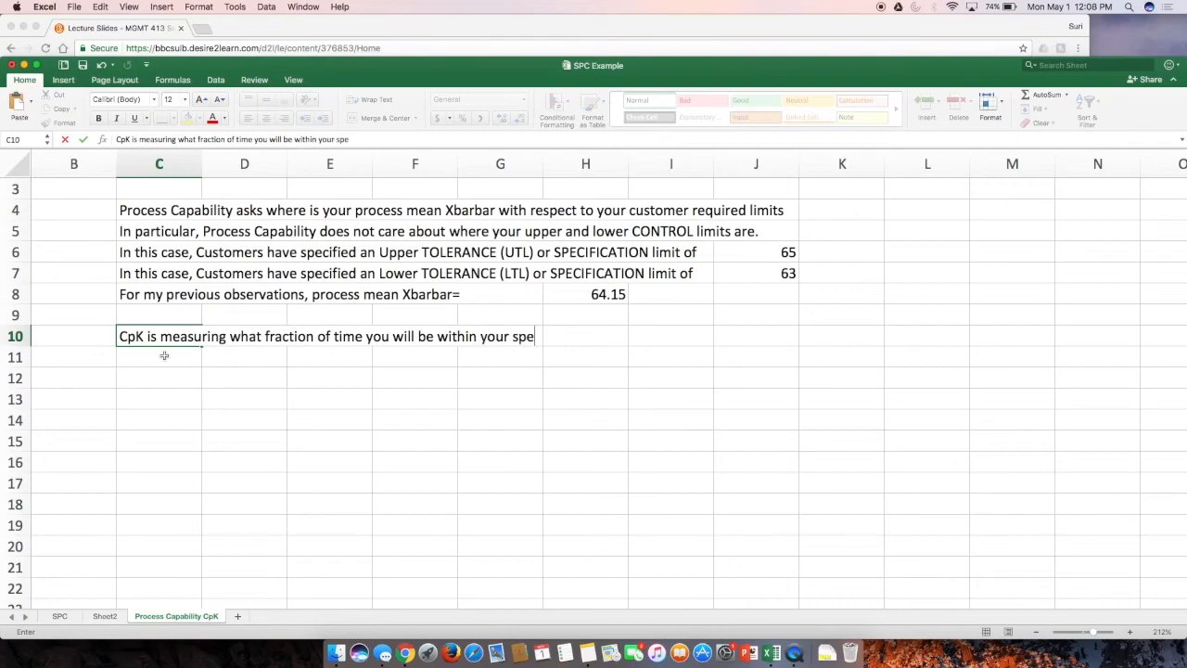
{"action": "type", "text": "its"}
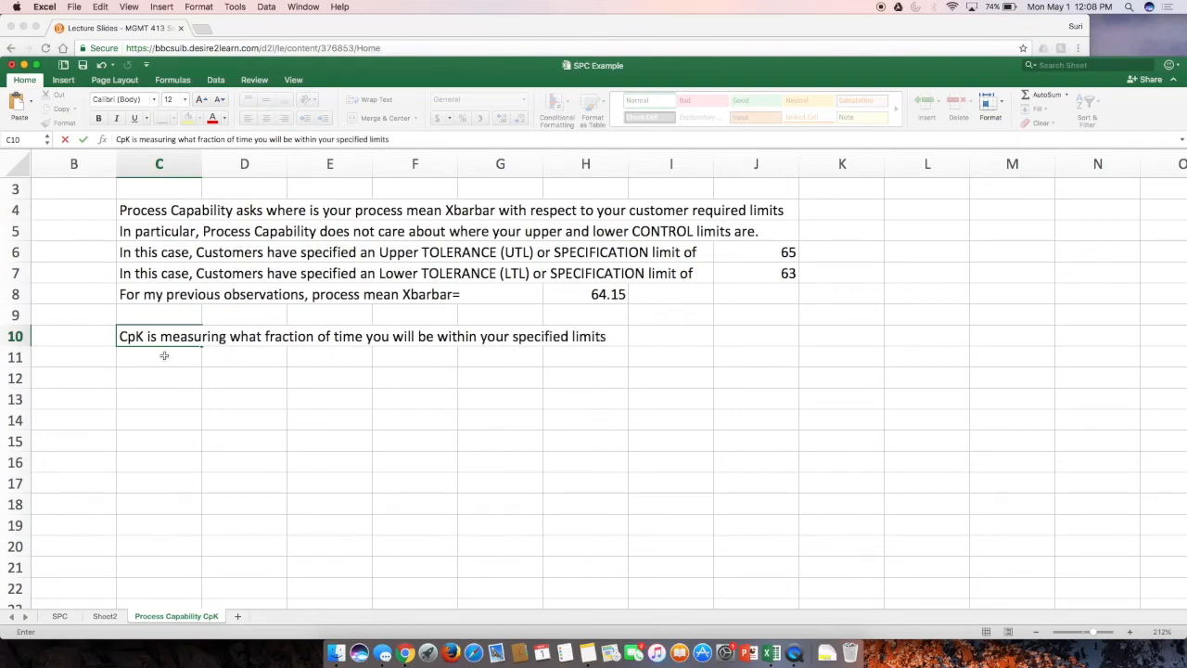
{"action": "key", "text": "Return"}
Step: Insert "indirectly" before "measuring" in the CpK sentence in C10
{"action": "double_click", "coordinate": [160, 337]}
{"action": "type", "text": "indirectly"}
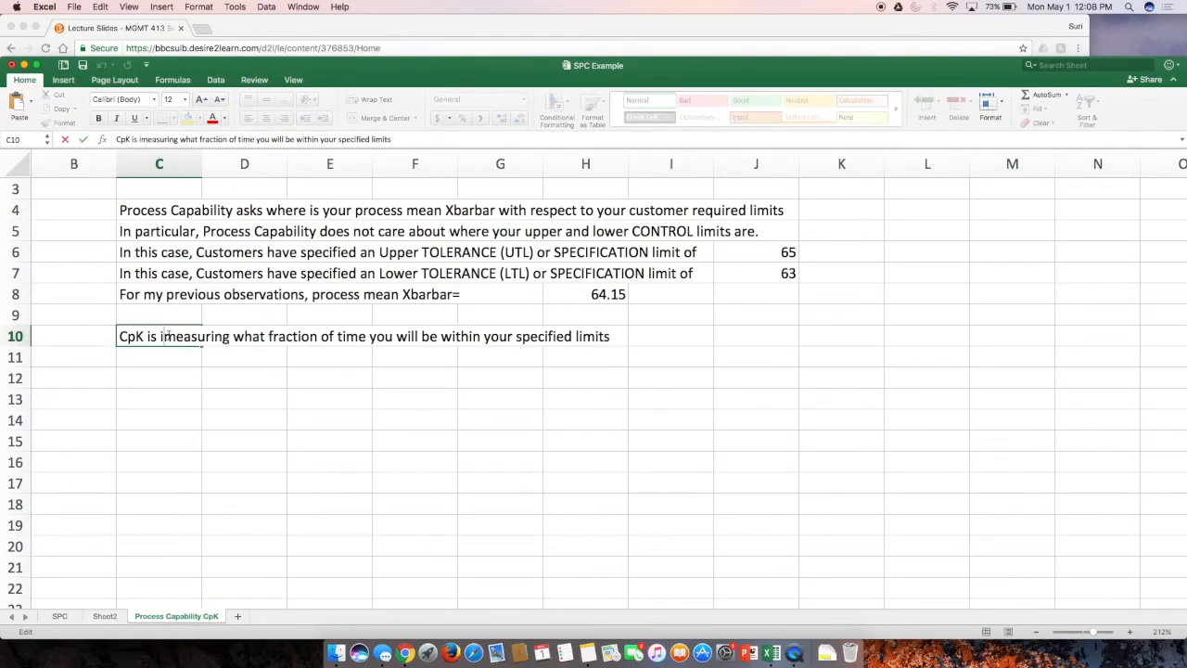
{"action": "key", "text": "Return"}
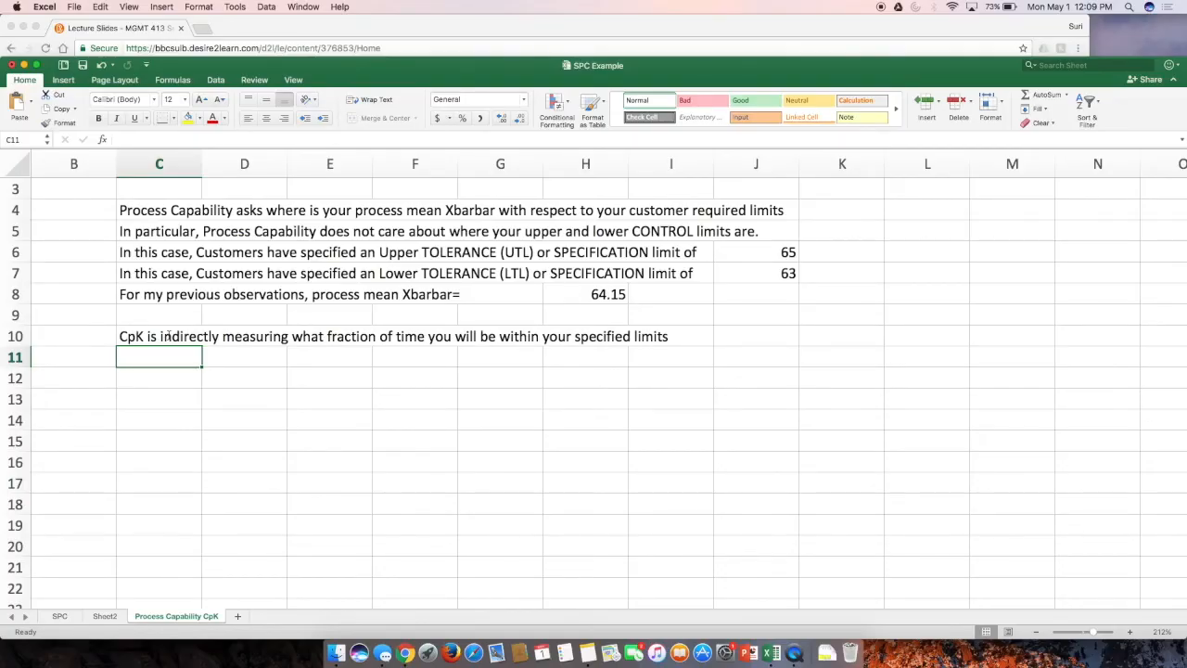
{"action": "key", "text": "Return"}
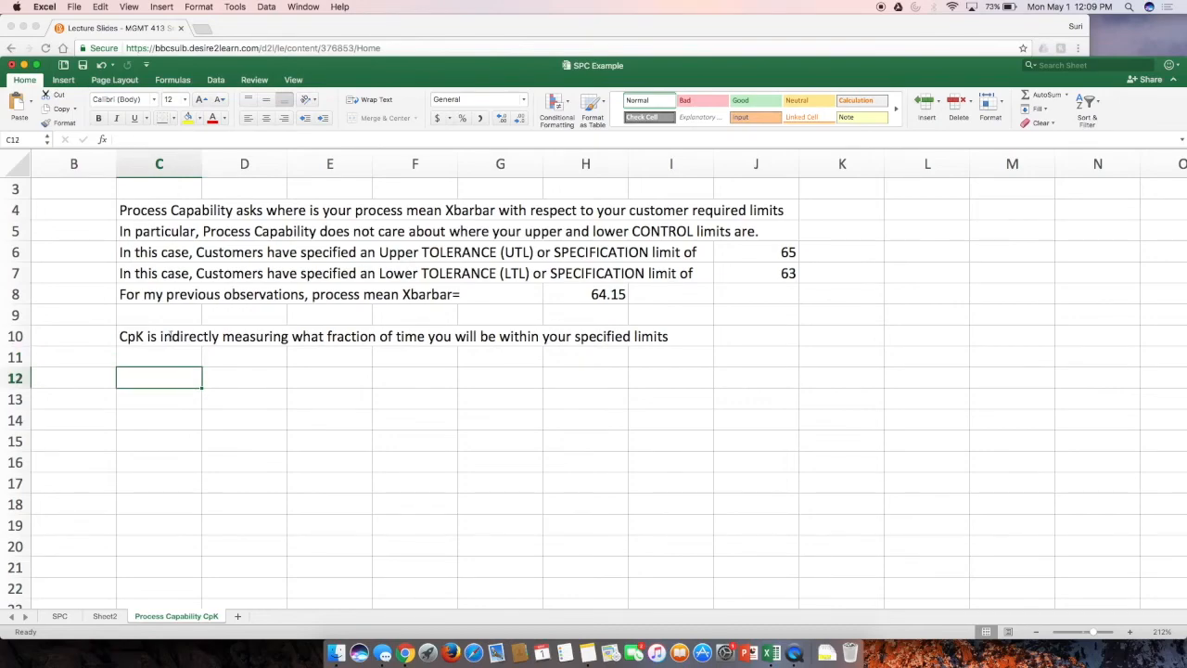
Step: Label cell C9 "Process Stdev = Rbar/d2", between the process mean line and the CpK sentence
{"action": "left_click", "coordinate": [150, 295]}
{"action": "left_click", "coordinate": [150, 313]}
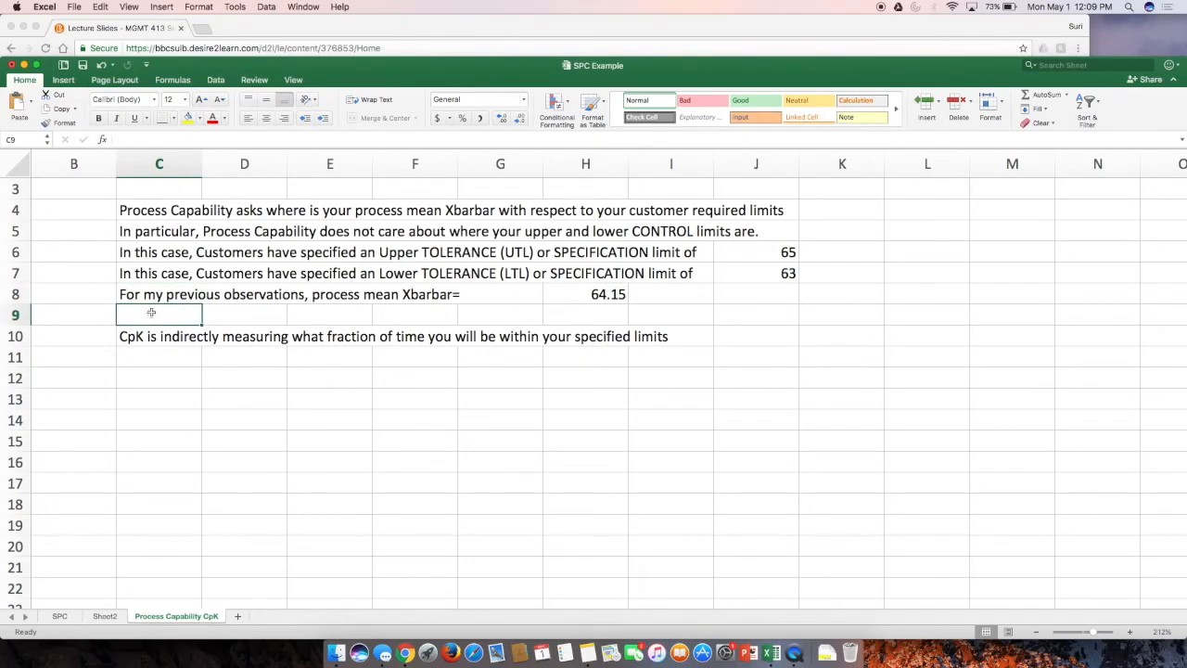
{"action": "type", "text": "Process Stde"}
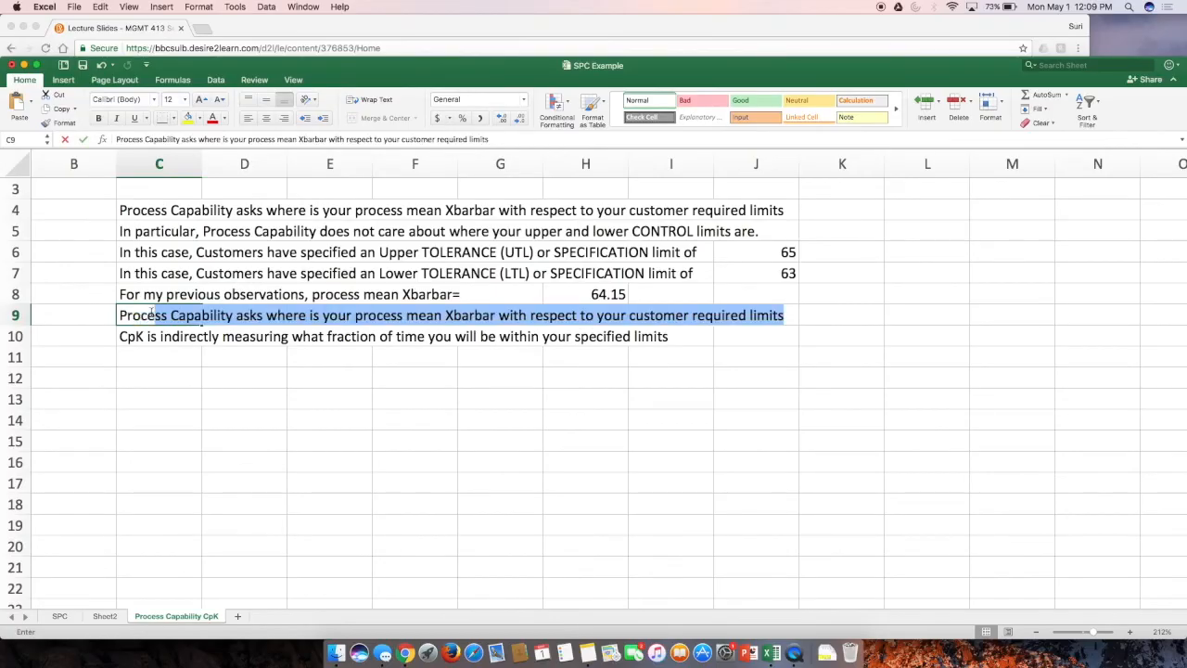
{"action": "type", "text": "v"}
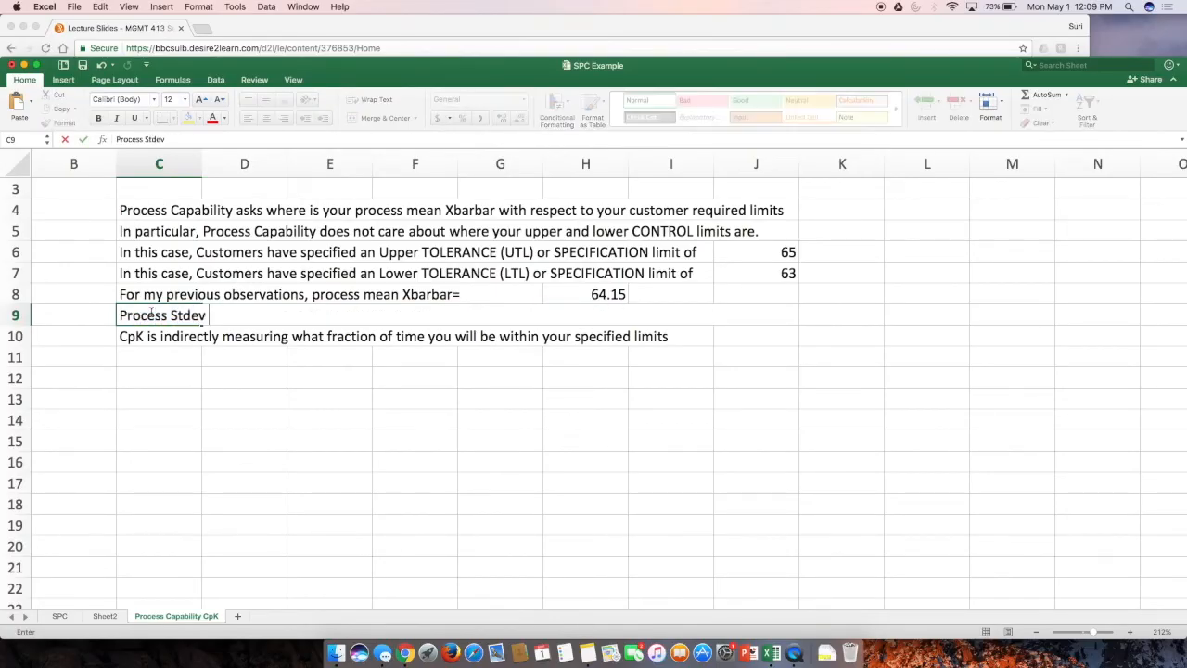
{"action": "type", "text": " = Rbar/d2"}
{"action": "key", "text": "Return"}
{"action": "left_click", "coordinate": [199, 314]}
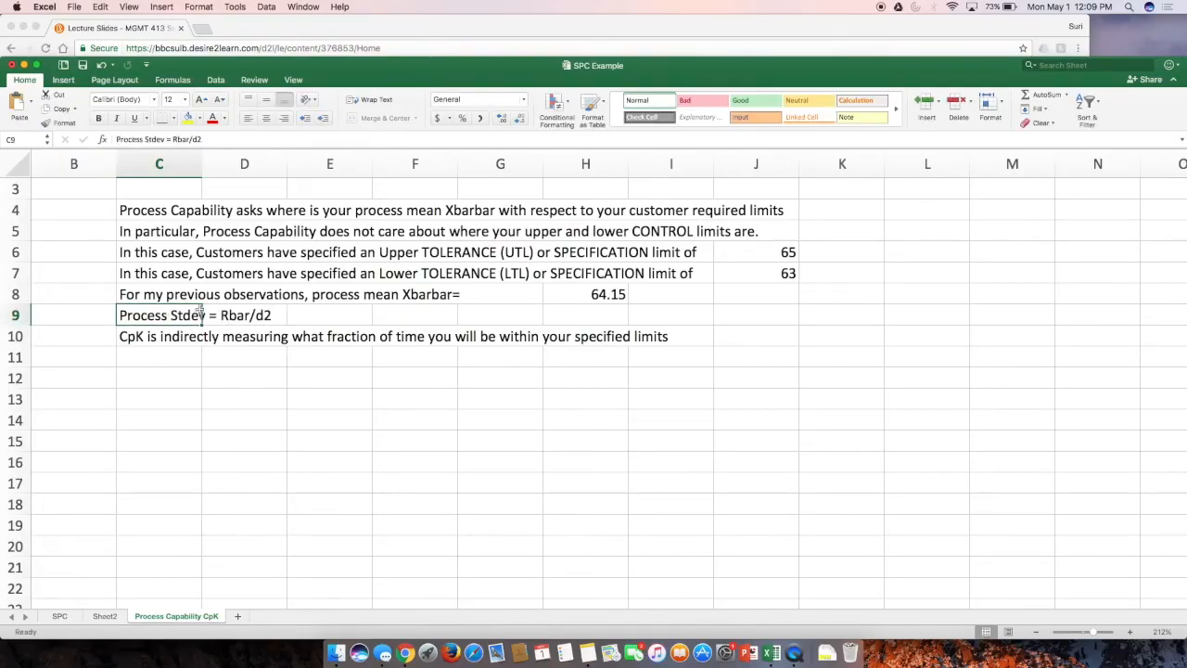
Step: Calculate the process standard deviation in H9 by dividing Rbar in SPC cell M8 by the d2 constant in SPC cell E20
{"action": "left_click", "coordinate": [575, 313]}
{"action": "type", "text": "="}
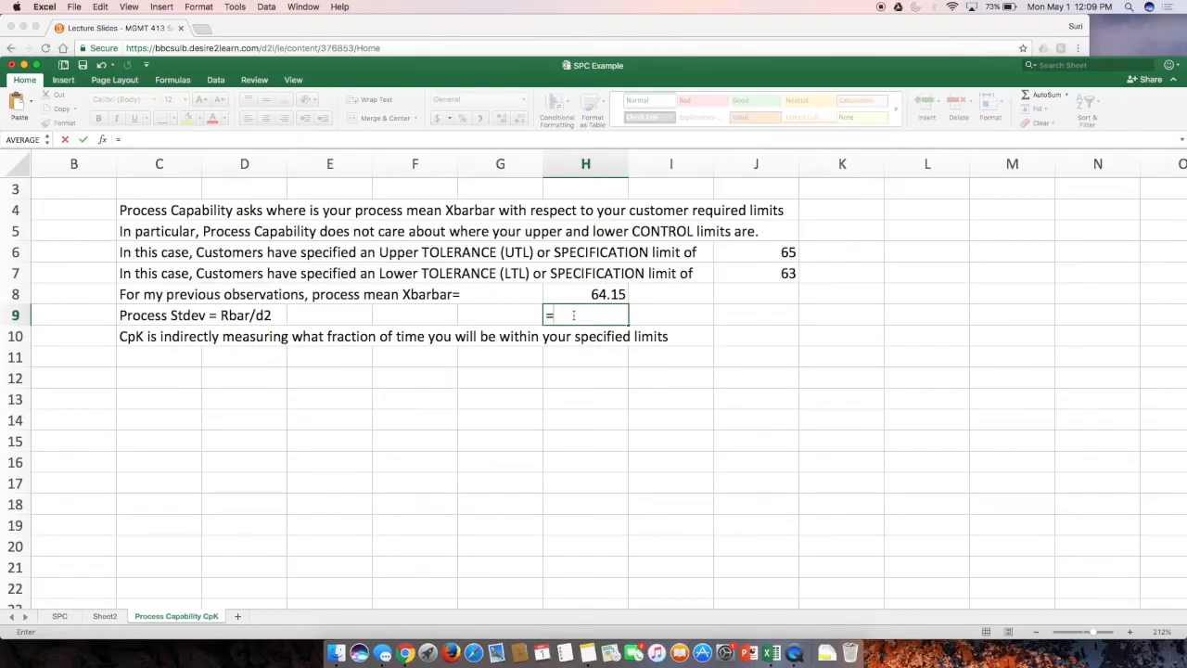
{"action": "left_click", "coordinate": [59, 616]}
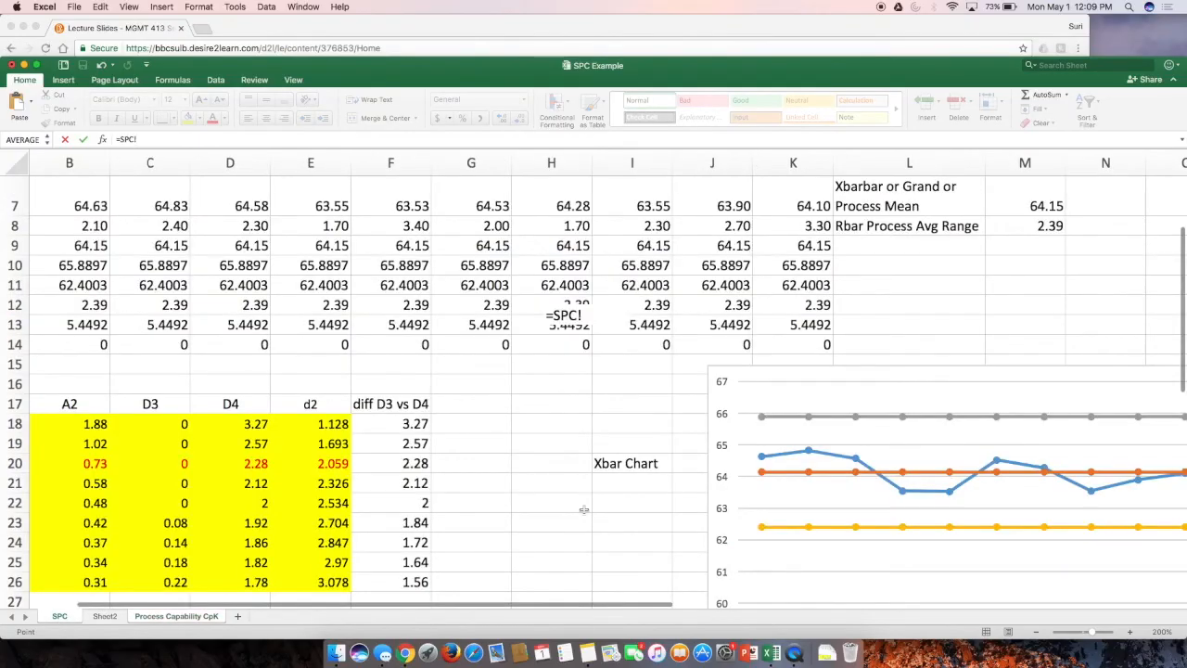
{"action": "left_click", "coordinate": [1034, 228]}
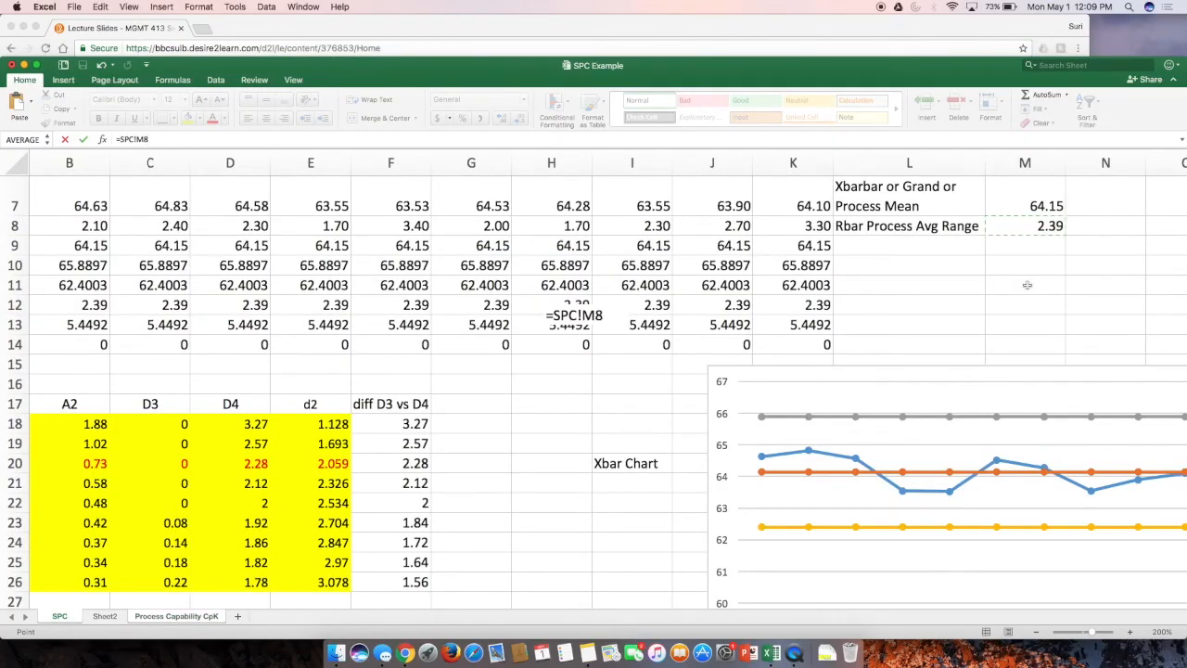
{"action": "type", "text": "/"}
{"action": "left_click", "coordinate": [336, 464]}
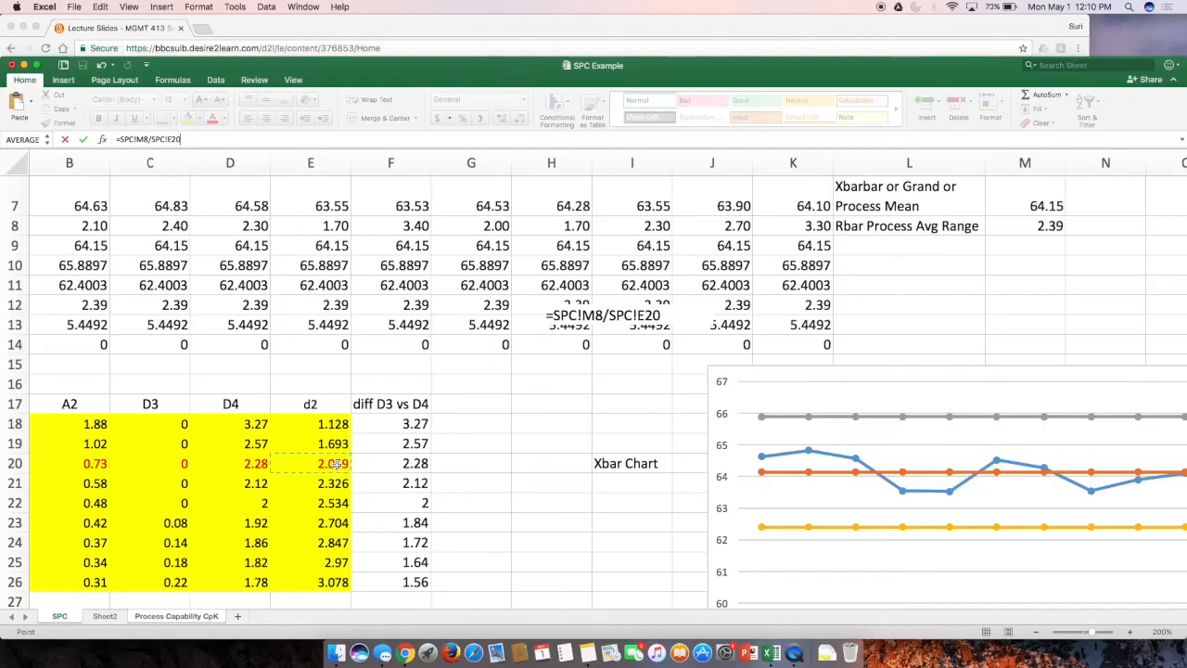
{"action": "key", "text": "Return"}
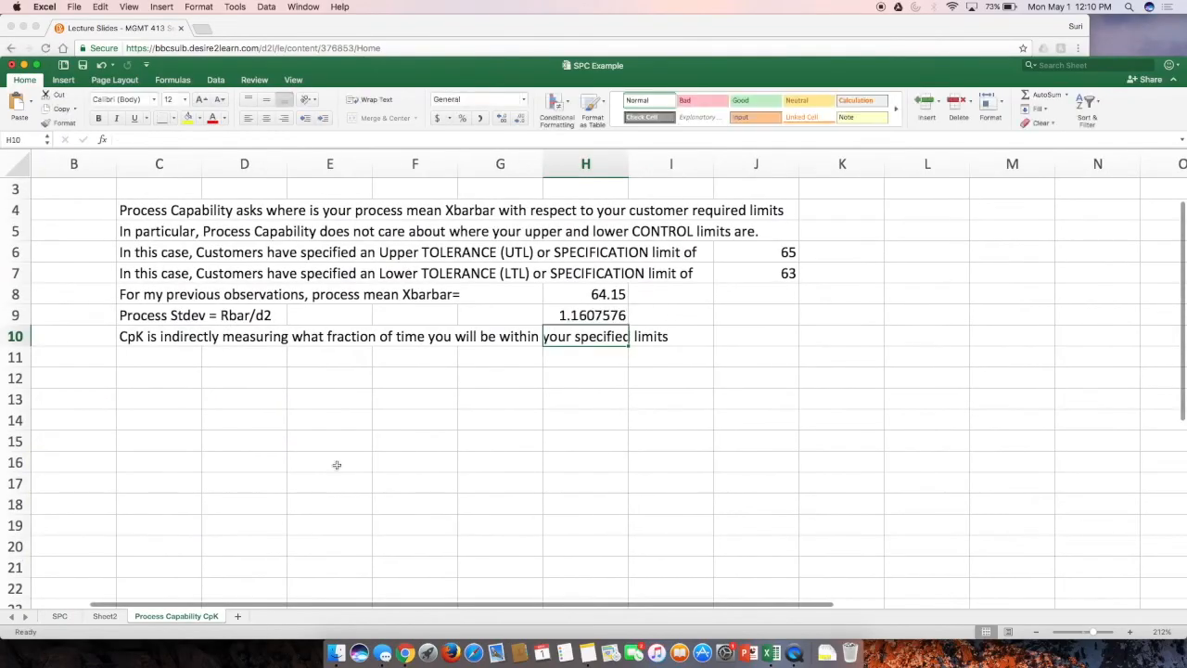
{"action": "double_click", "coordinate": [581, 316]}
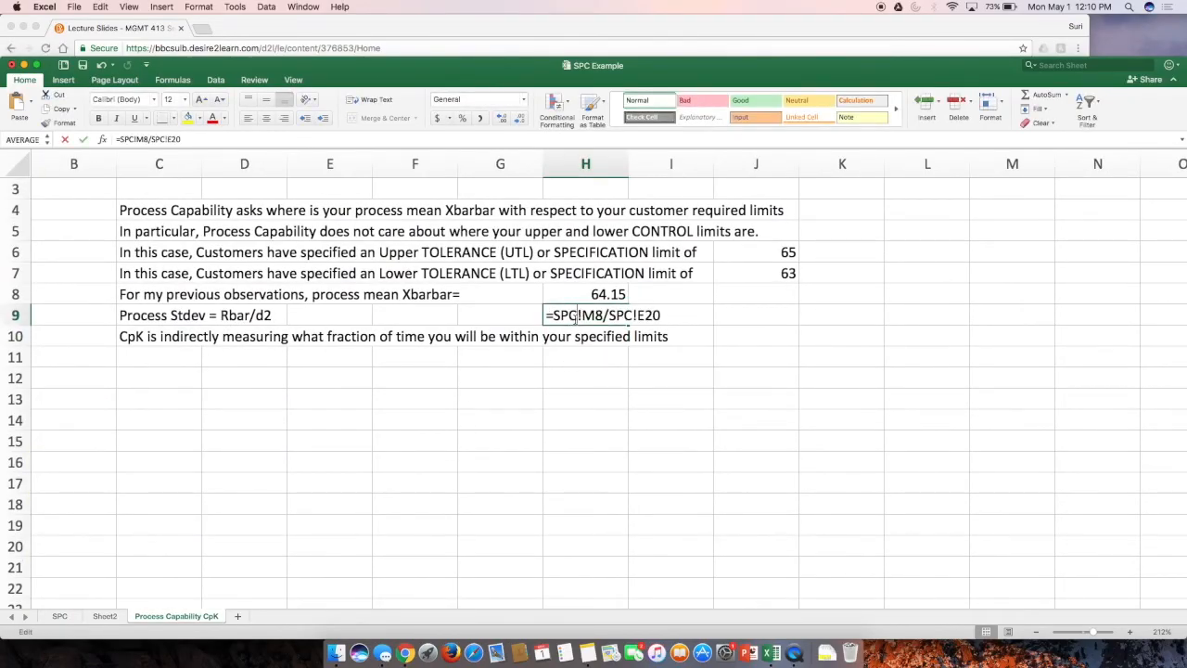
{"action": "key", "text": "Escape"}
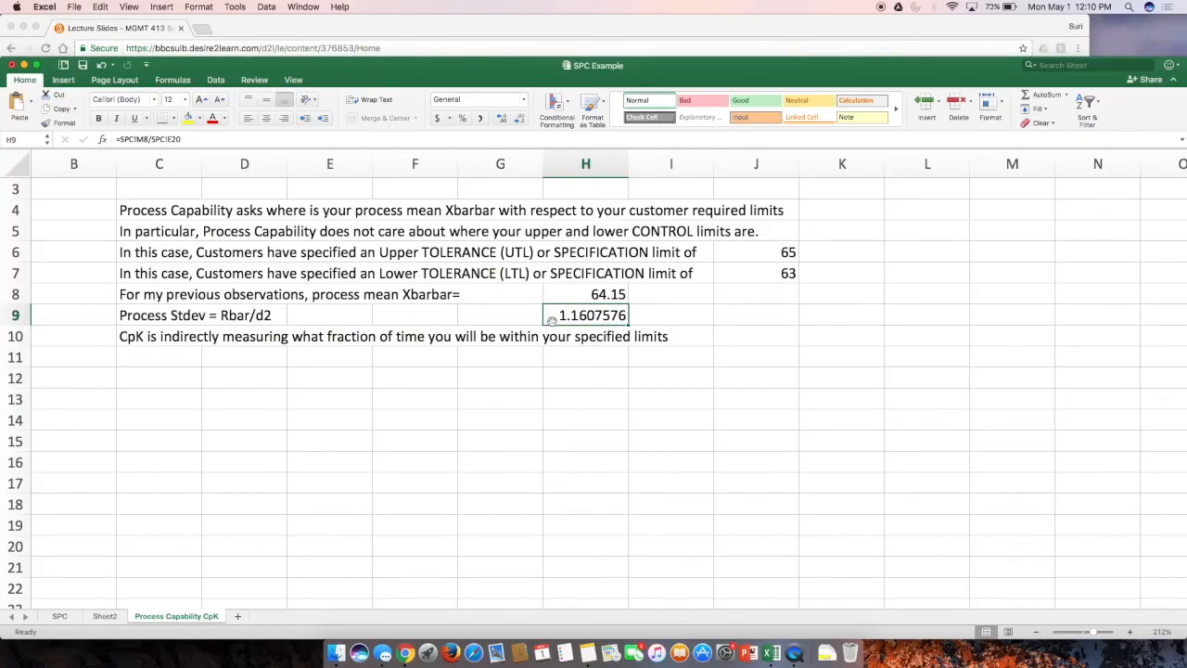
{"action": "left_click", "coordinate": [586, 294]}
{"action": "left_click", "coordinate": [591, 315]}
Step: In cell C12, write "We define a capable process, as one where the Xbarbar is AT LEAST 3 x Stdev away from BOTH UTL & LTL"
{"action": "left_click", "coordinate": [175, 378]}
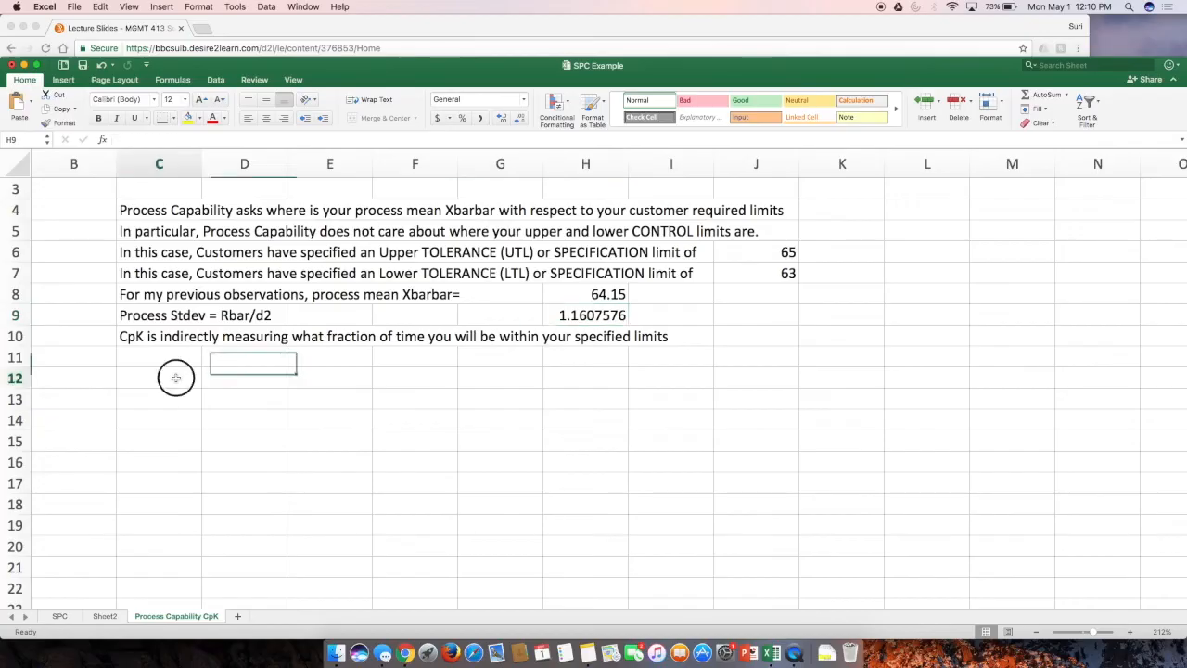
{"action": "type", "text": "Def"}
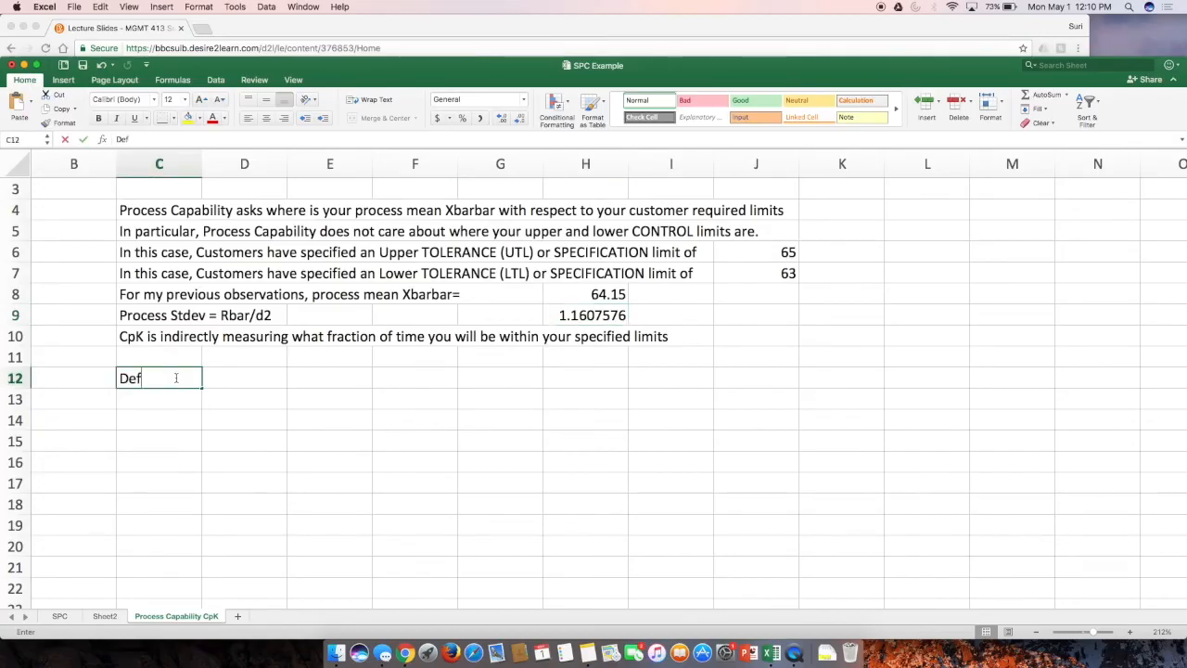
{"action": "key", "text": "BackSpace"}
{"action": "key", "text": "BackSpace"}
{"action": "type", "text": "We define a"}
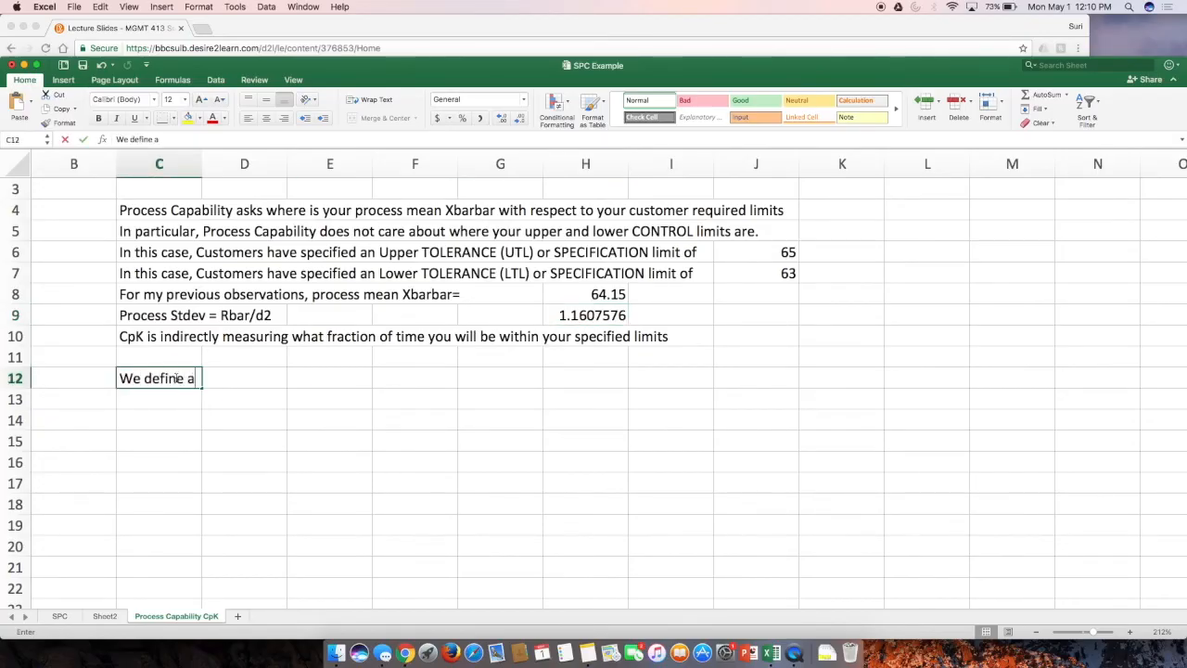
{"action": "type", "text": " capable process, as one wh"}
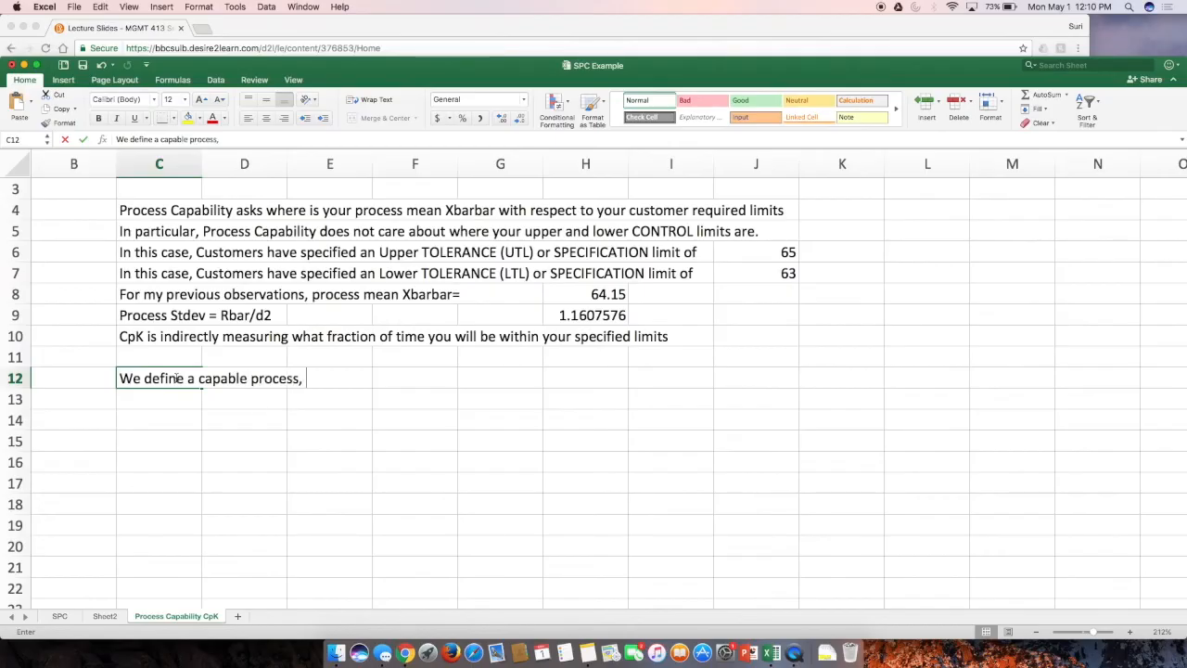
{"action": "key", "text": "BackSpace"}
{"action": "key", "text": "BackSpace"}
{"action": "key", "text": "BackSpace"}
{"action": "key", "text": "BackSpace"}
{"action": "key", "text": "BackSpace"}
{"action": "key", "text": "BackSpace"}
{"action": "key", "text": "BackSpace"}
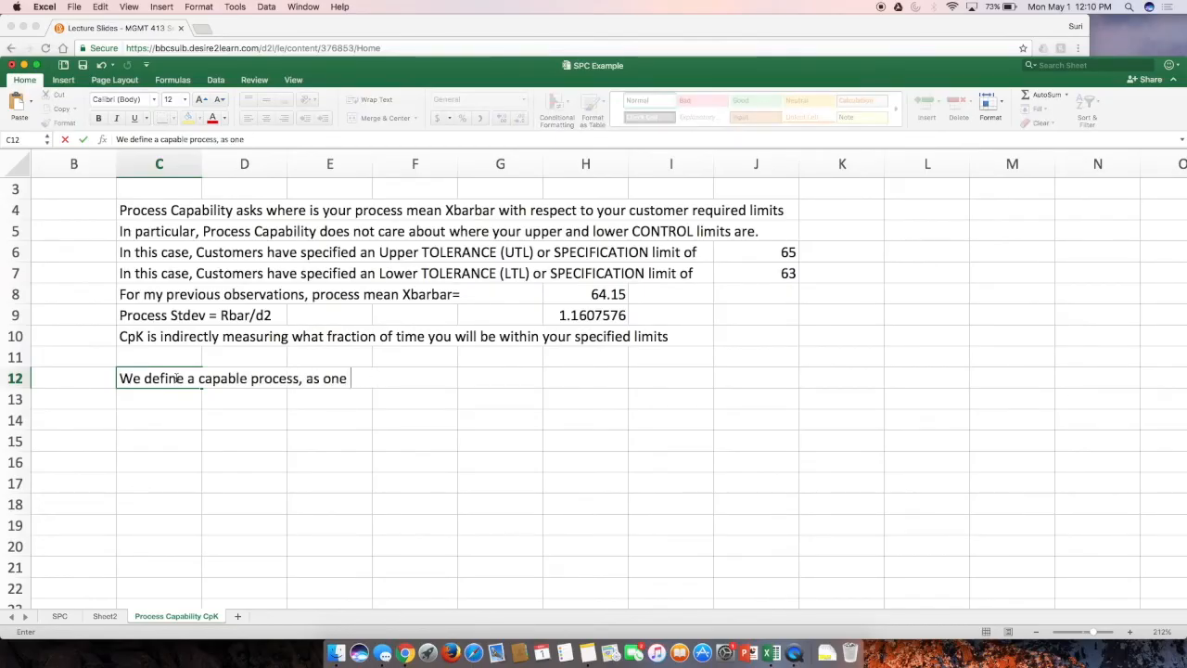
{"action": "type", "text": "one where"}
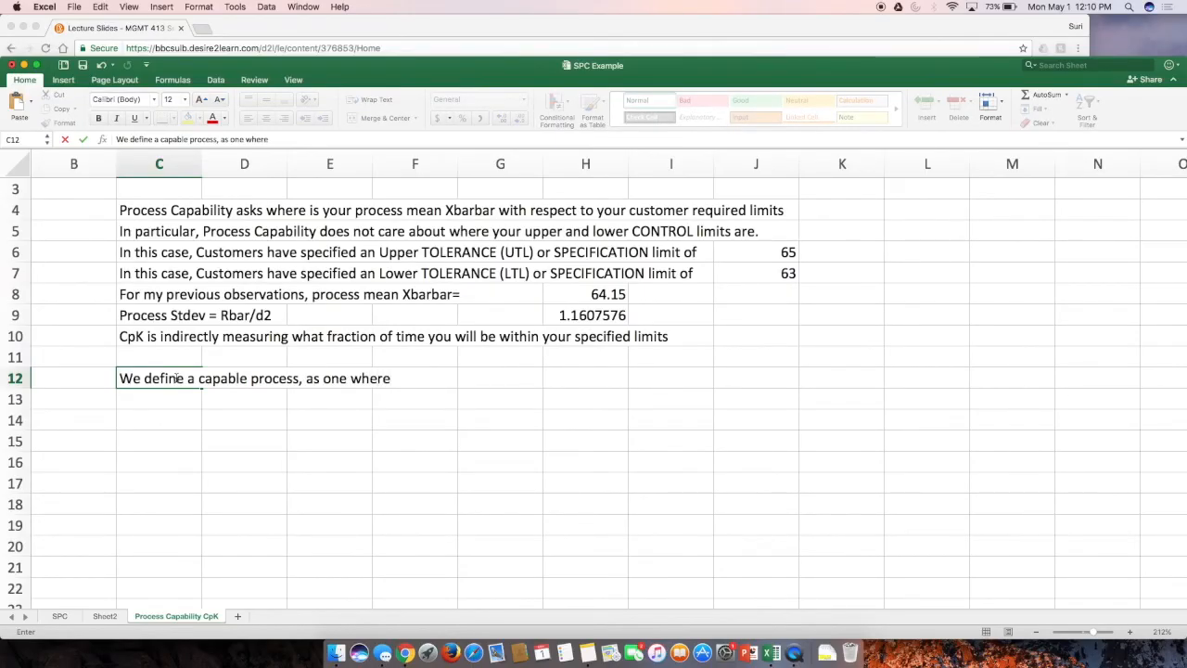
{"action": "type", "text": " the X"}
{"action": "key", "text": "BackSpace"}
{"action": "key", "text": "BackSpace"}
{"action": "type", "text": "Xbarb"}
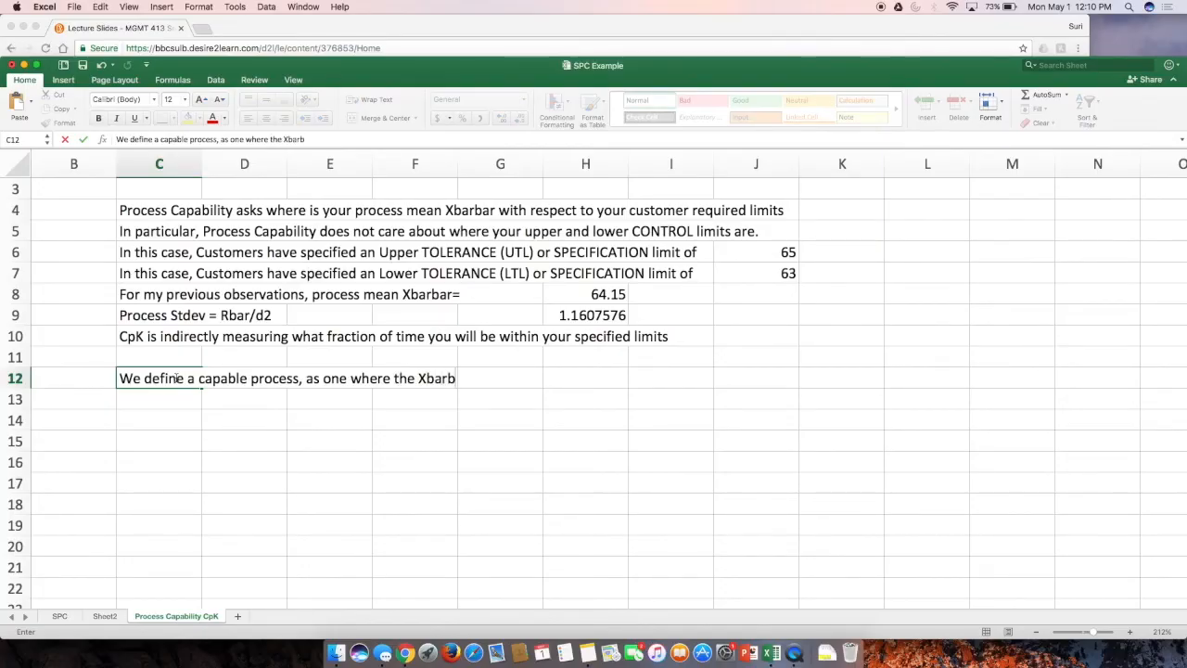
{"action": "type", "text": "ar is at lea"}
{"action": "key", "text": "BackSpace"}
{"action": "key", "text": "BackSpace"}
{"action": "key", "text": "BackSpace"}
{"action": "key", "text": "BackSpace"}
{"action": "key", "text": "BackSpace"}
{"action": "key", "text": "BackSpace"}
{"action": "type", "text": "A"}
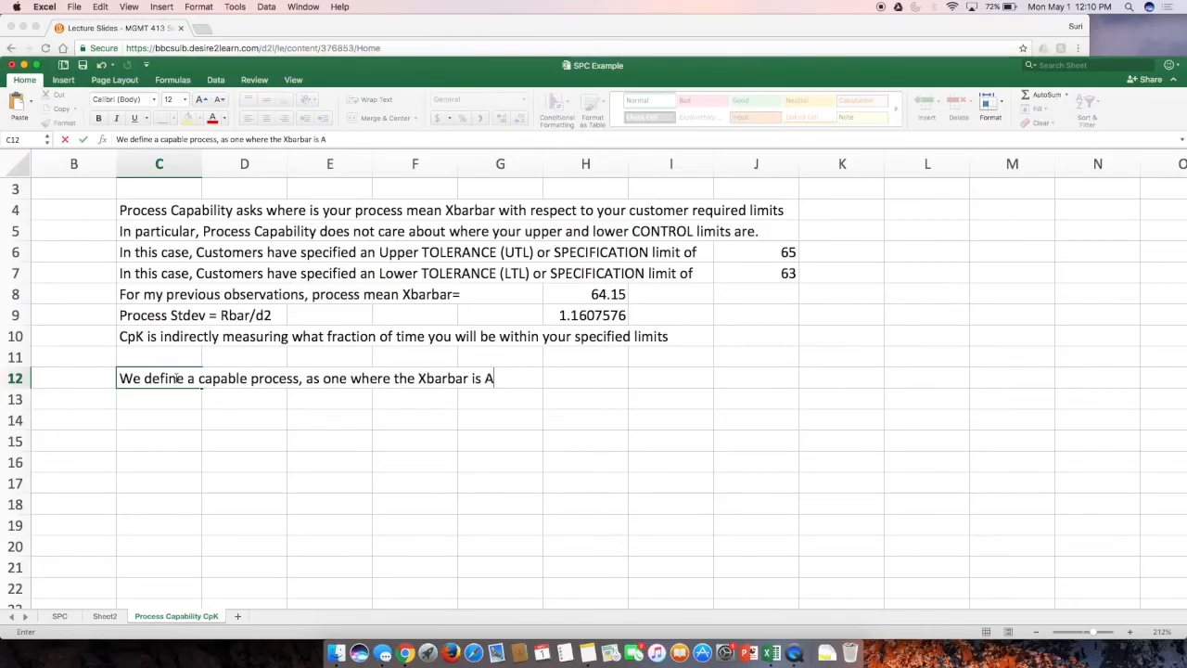
{"action": "type", "text": "T LEAST 3"}
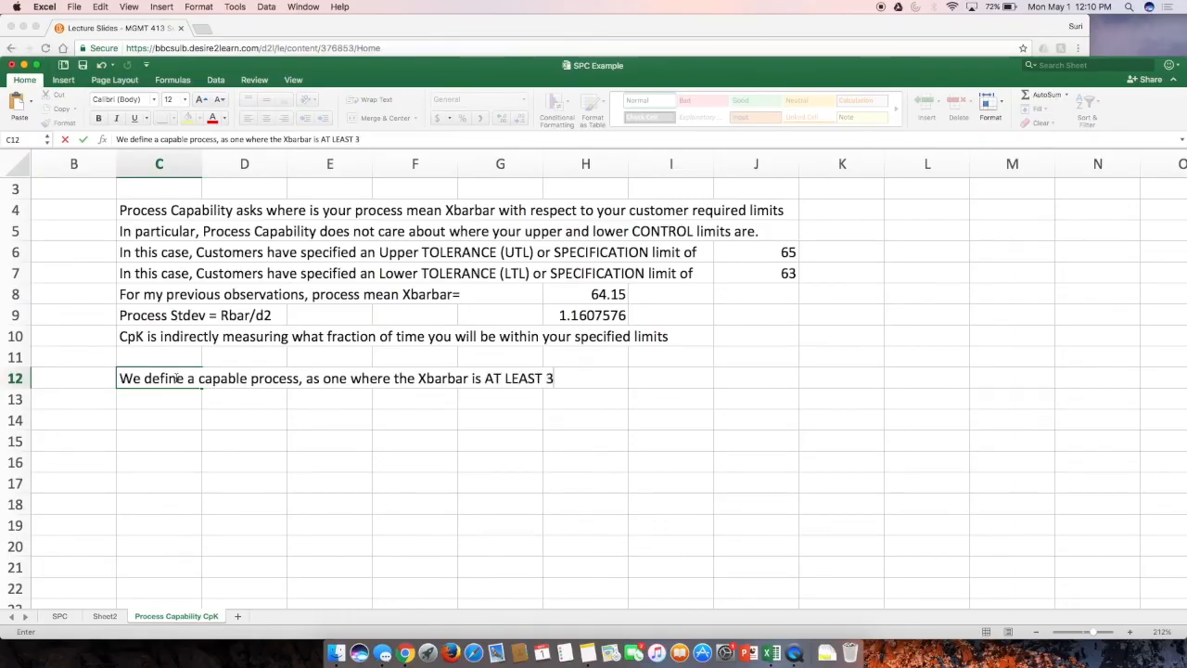
{"action": "type", "text": " x Stdev aw"}
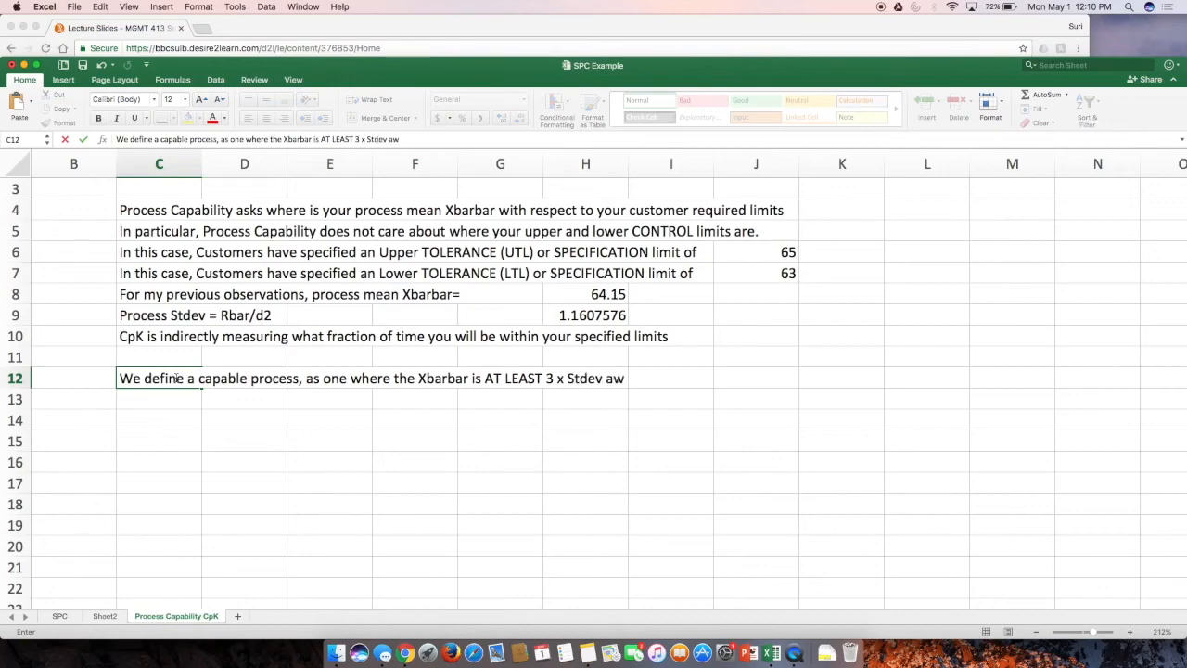
{"action": "type", "text": "ay from BO"}
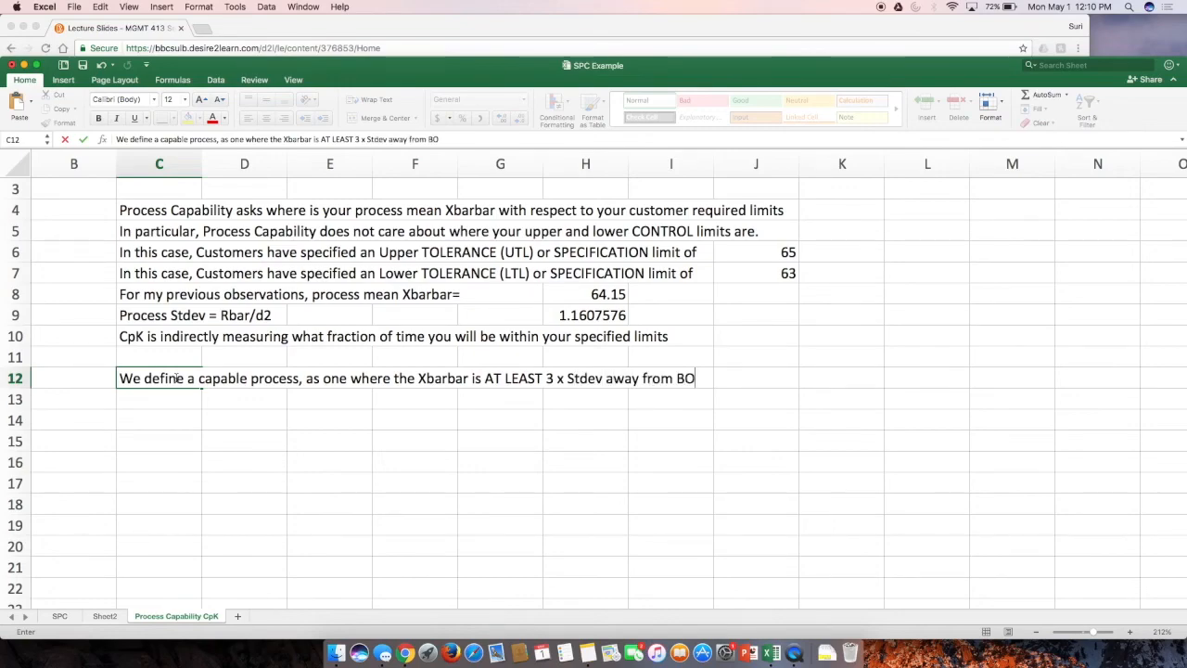
{"action": "type", "text": "TH UTL and"}
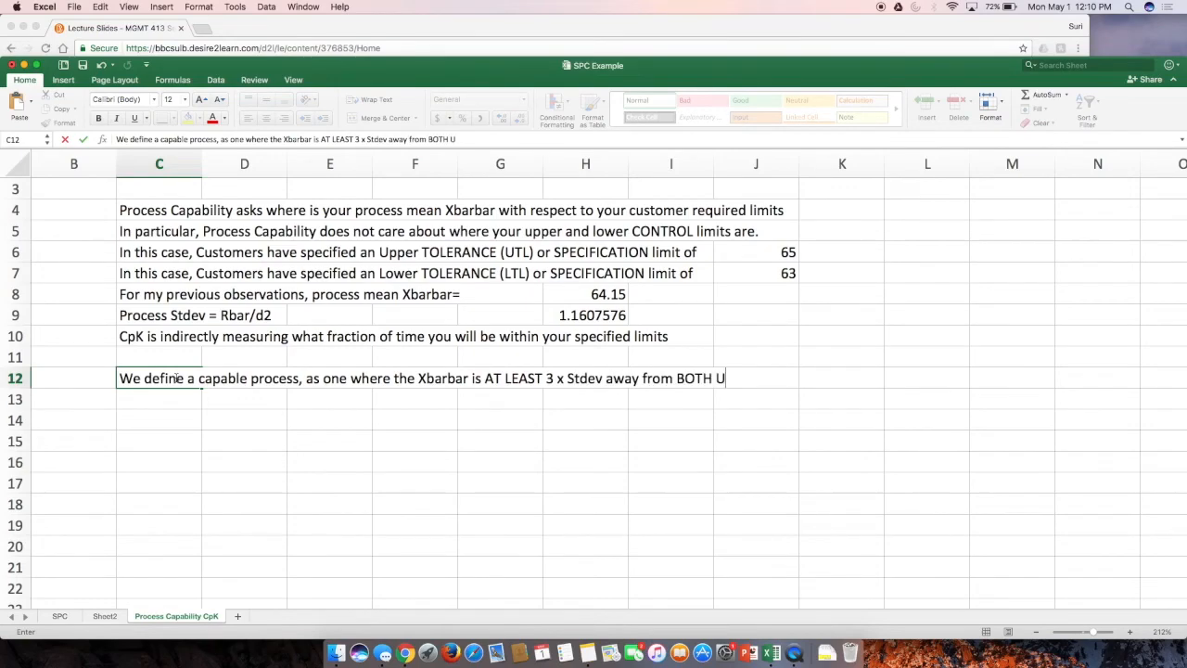
{"action": "key", "text": "BackSpace"}
{"action": "key", "text": "BackSpace"}
{"action": "key", "text": "BackSpace"}
{"action": "type", "text": "& UT"}
{"action": "key", "text": "BackSpace"}
{"action": "key", "text": "BackSpace"}
{"action": "type", "text": "LTL"}
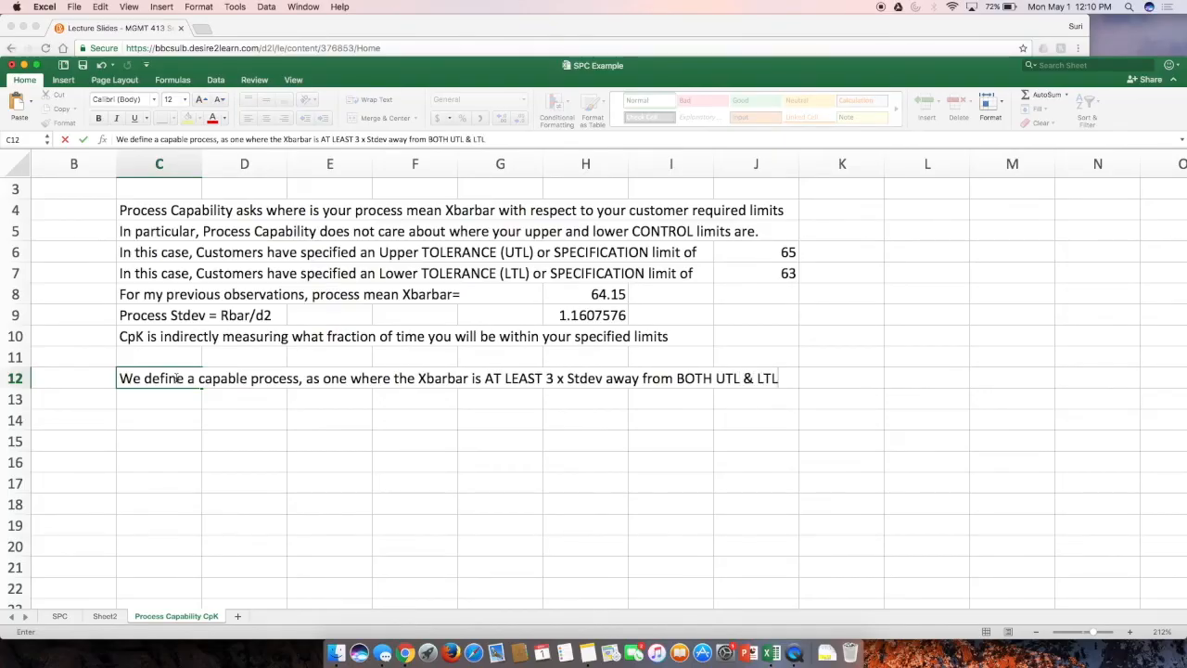
Step: Label cell C14 "Upper Gap (UTL-Xbarbar)=", leaving a blank row below the capable-process definition
{"action": "key", "text": "Return"}
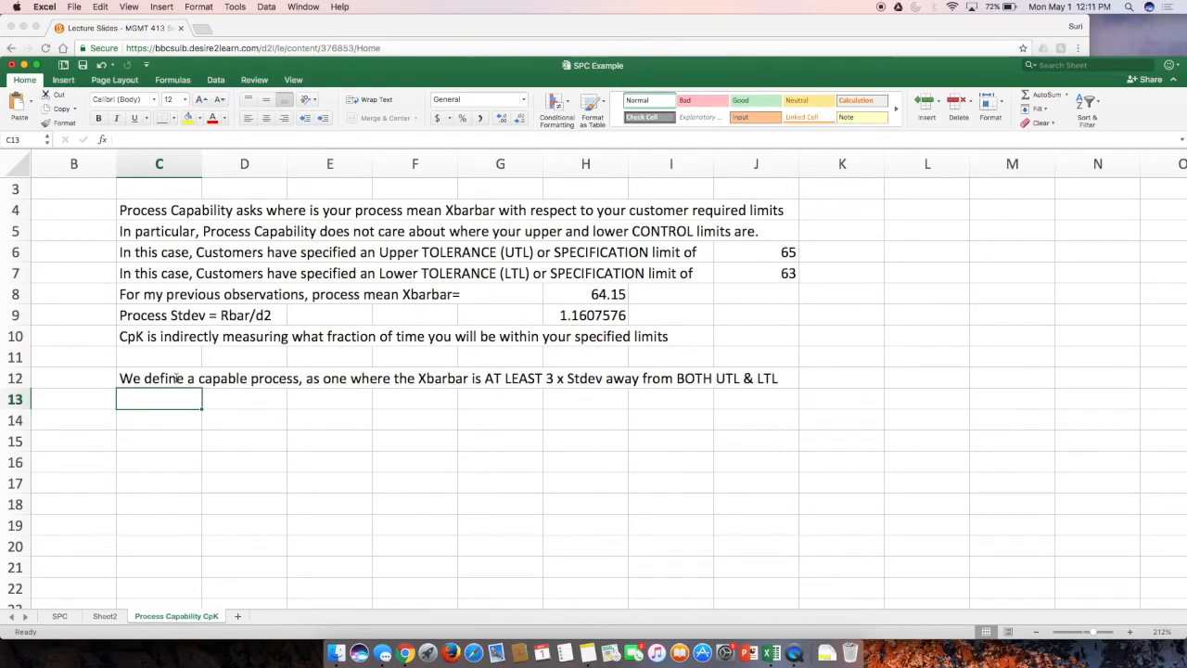
{"action": "key", "text": "Return"}
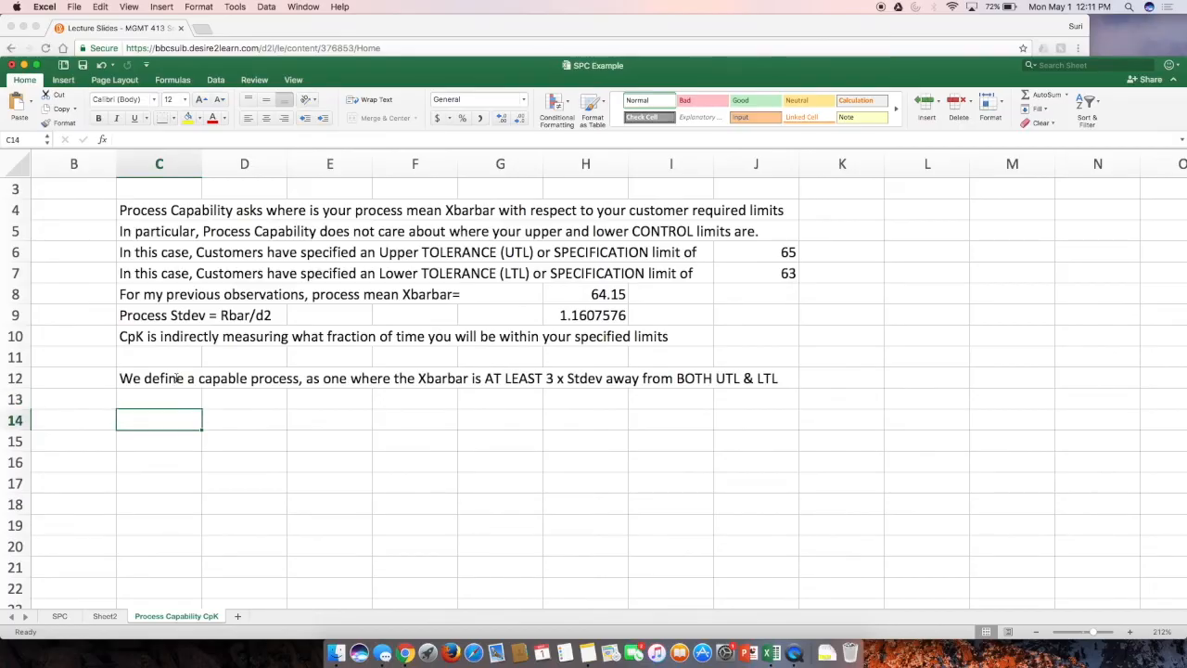
{"action": "type", "text": "Upper Gap"}
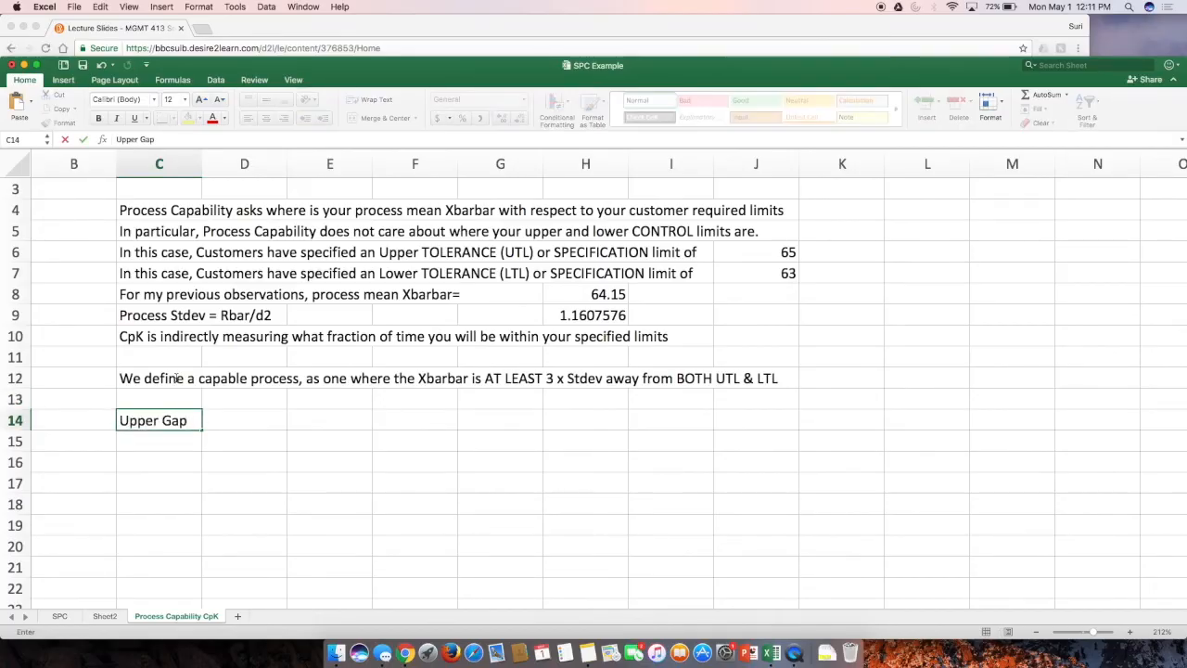
{"action": "type", "text": " (UTL-Xbarbar)="}
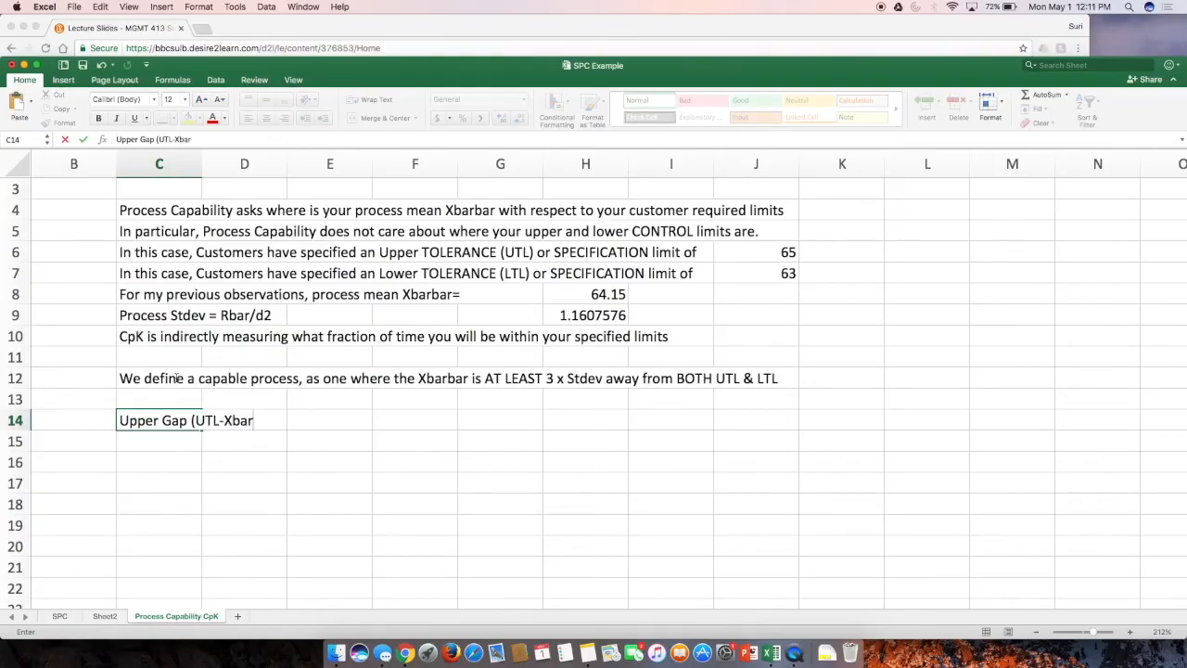
{"action": "key", "text": "Tab"}
{"action": "key", "text": "Tab"}
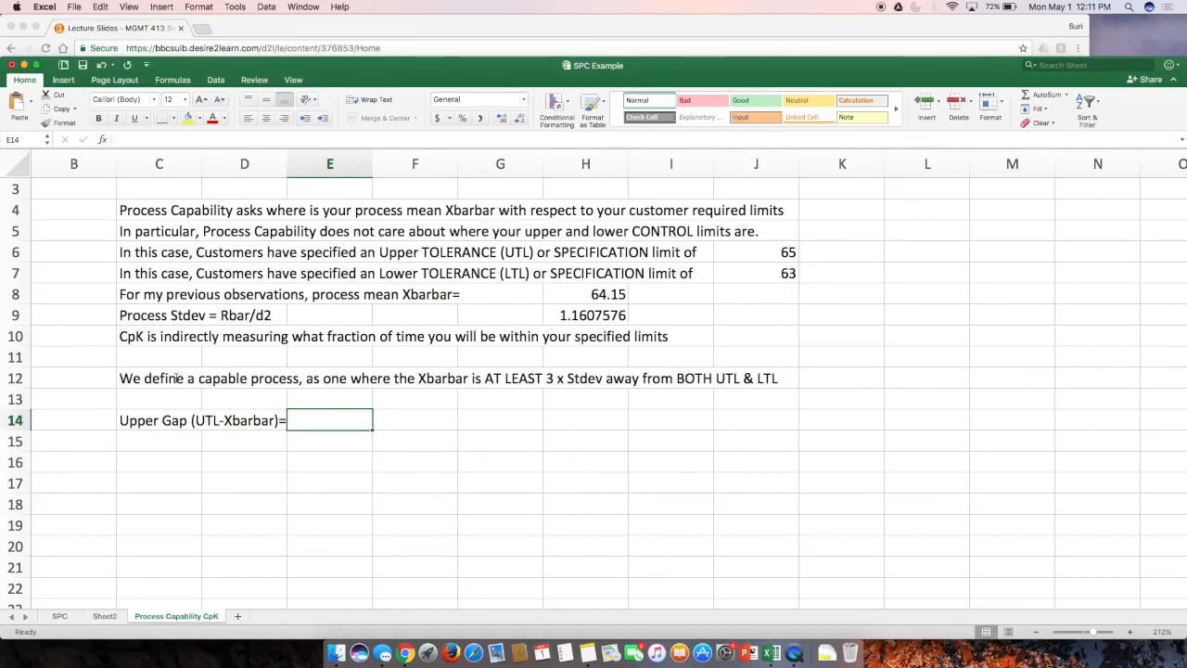
Step: Calculate the upper gap in E14 by subtracting the process mean in H8 from the upper tolerance limit in J6
{"action": "type", "text": "="}
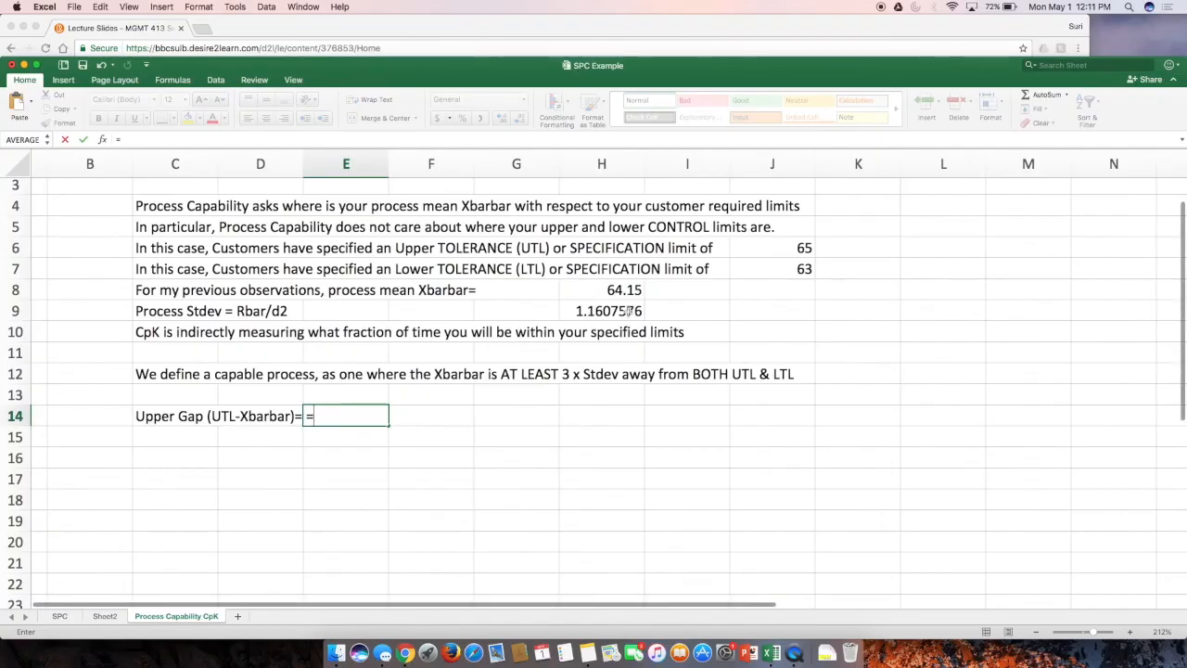
{"action": "left_click", "coordinate": [770, 249]}
{"action": "type", "text": "-"}
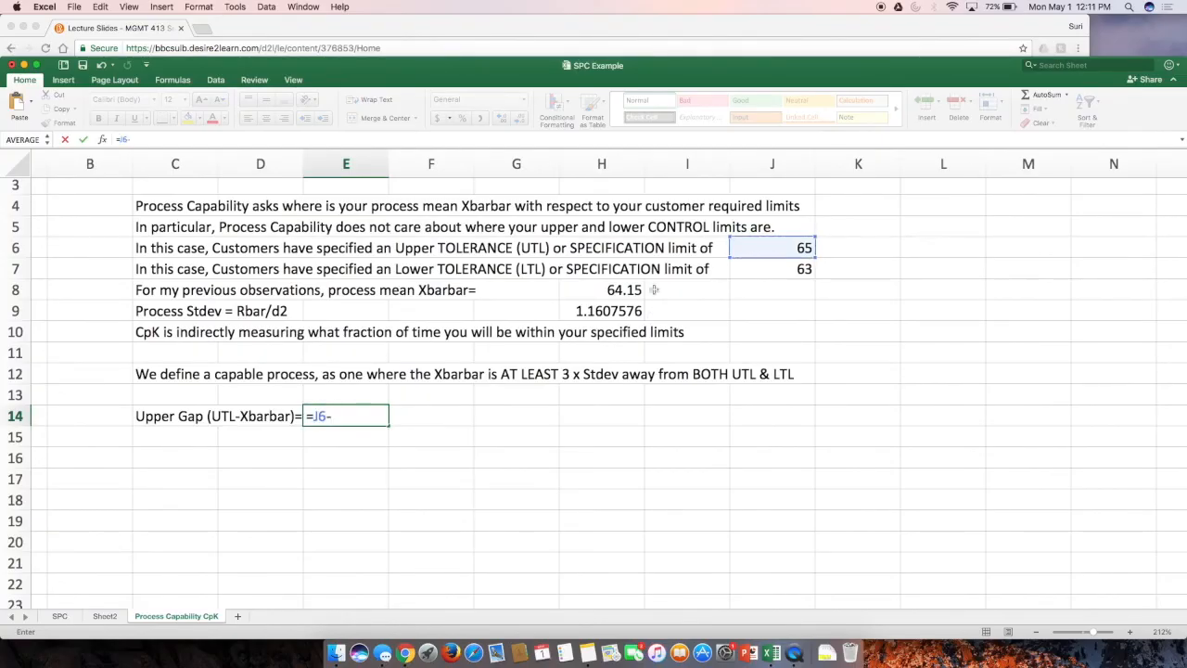
{"action": "left_click", "coordinate": [630, 290]}
{"action": "key", "text": "Return"}
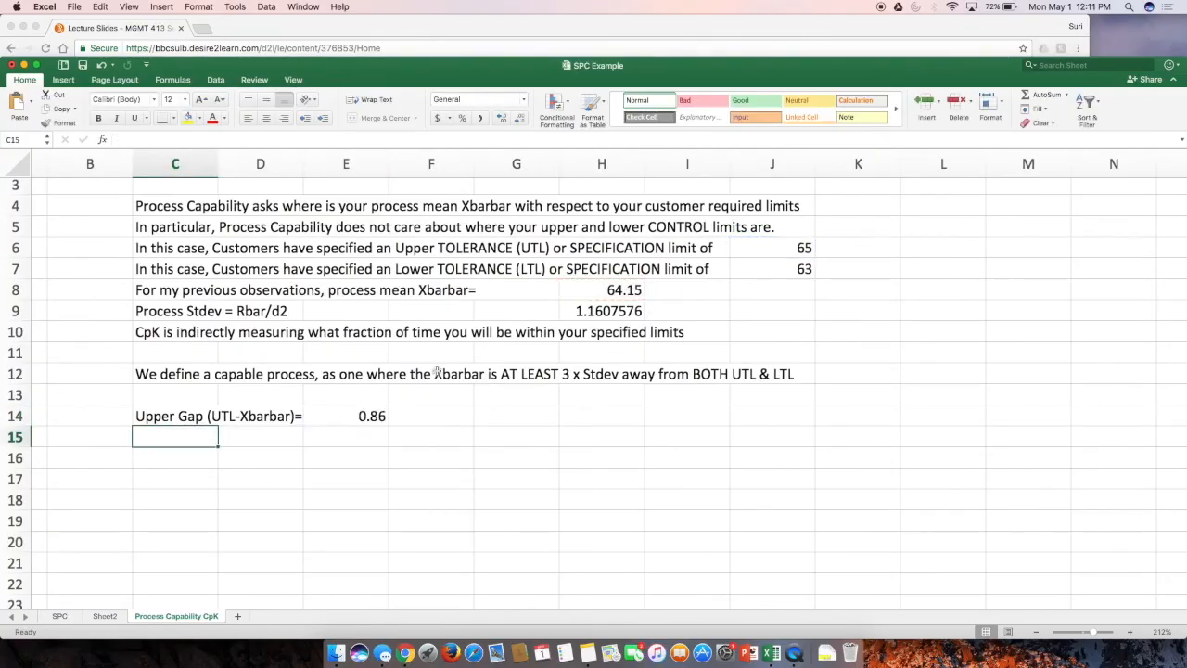
{"action": "left_click", "coordinate": [348, 418]}
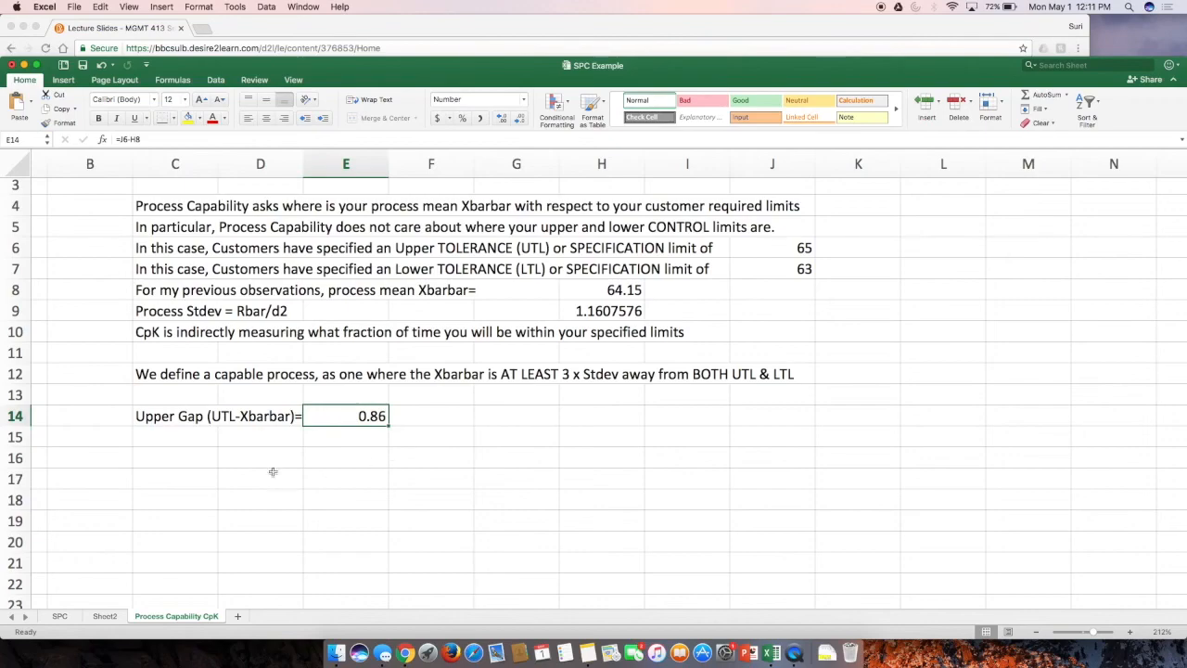
Step: Label cell C15 "Lower Gap (Xbarbar-LTL)=", directly below the upper gap label
{"action": "left_click", "coordinate": [175, 438]}
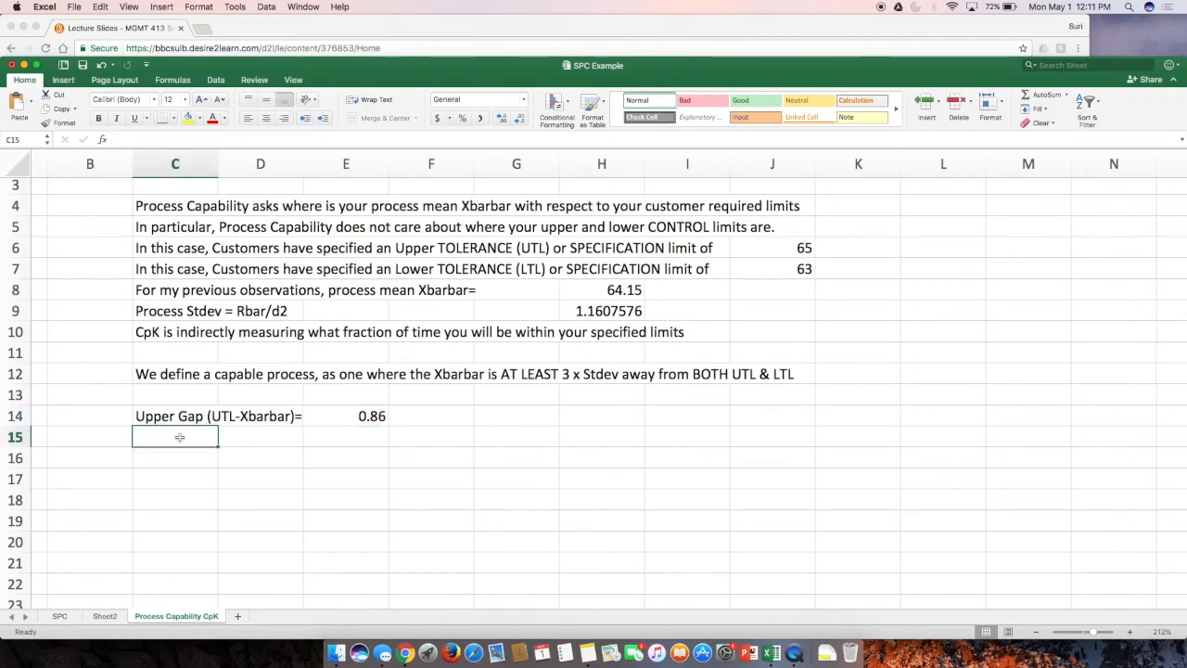
{"action": "type", "text": "Lower Gap"}
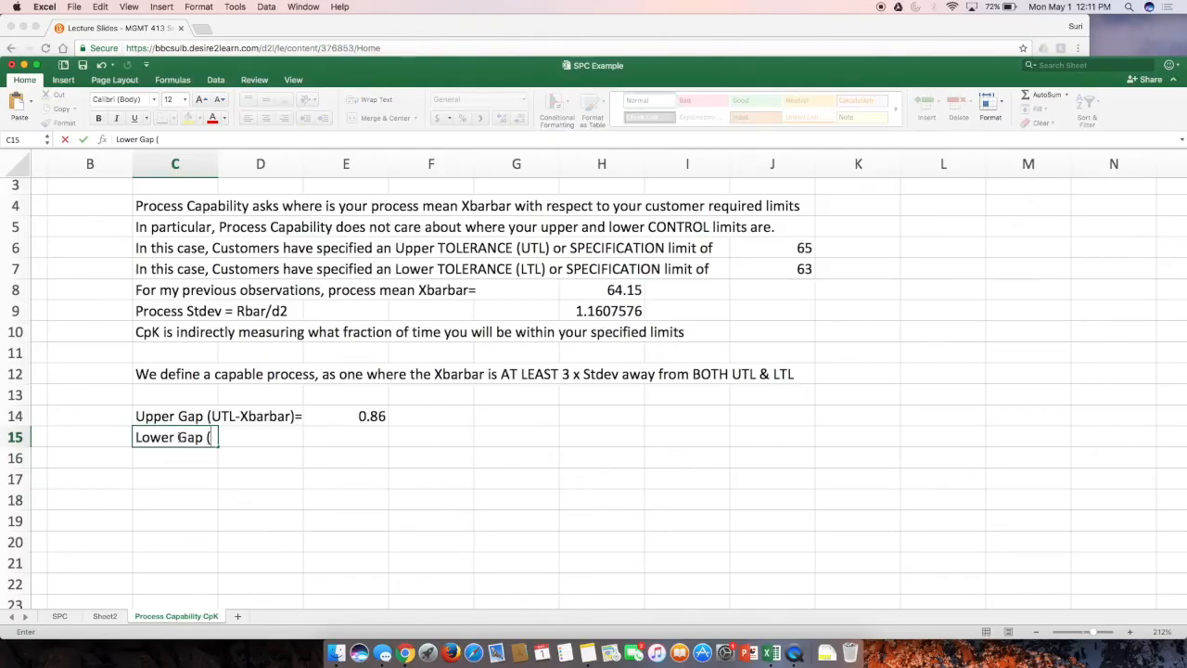
{"action": "type", "text": " (Xbarbar-LTL)="}
{"action": "key", "text": "Right"}
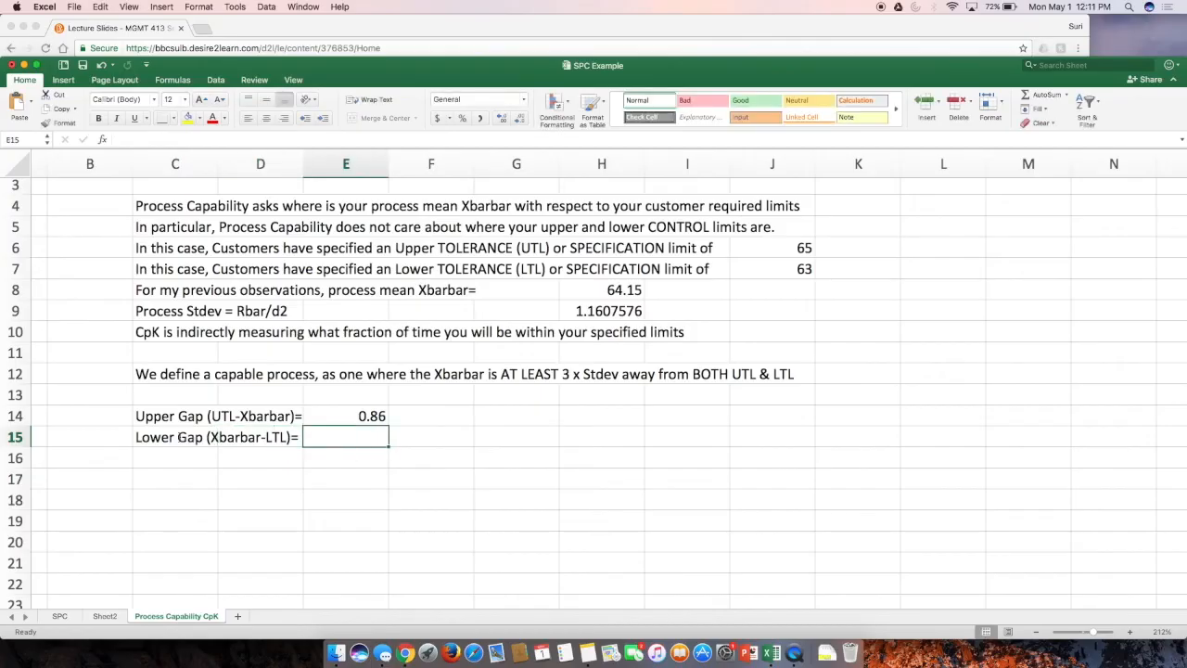
Step: Calculate the lower gap in E15 by subtracting the lower tolerance limit in J7 from the process mean in H8
{"action": "type", "text": "="}
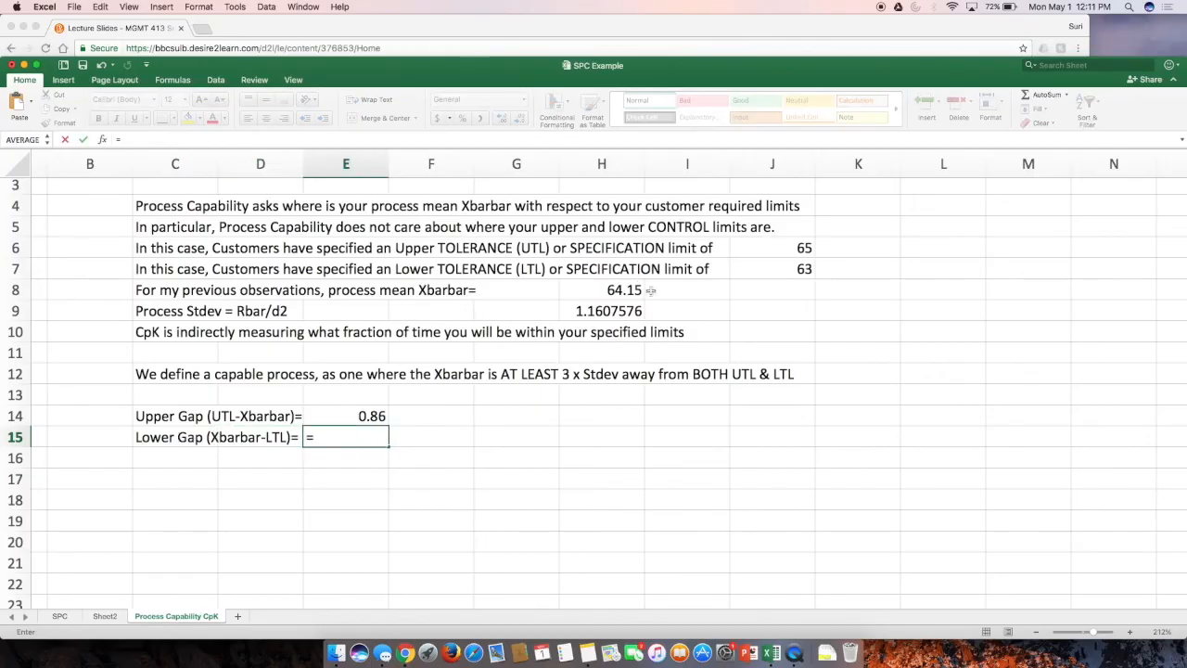
{"action": "left_click", "coordinate": [621, 295]}
{"action": "type", "text": "-"}
{"action": "left_click", "coordinate": [760, 268]}
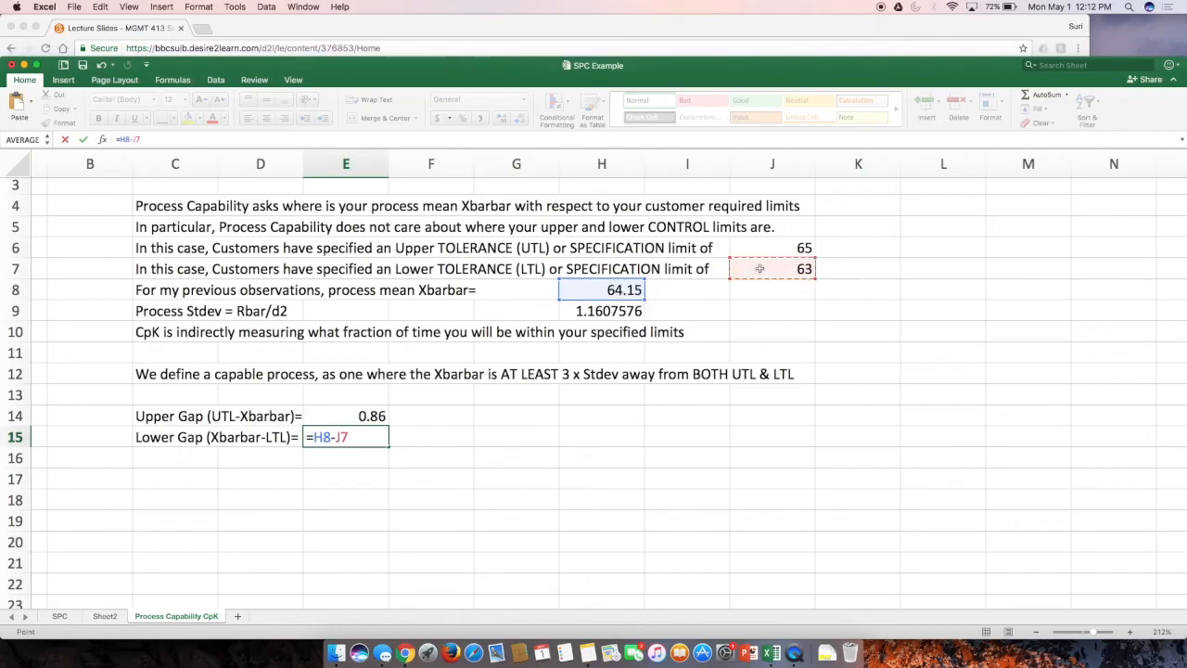
{"action": "key", "text": "Return"}
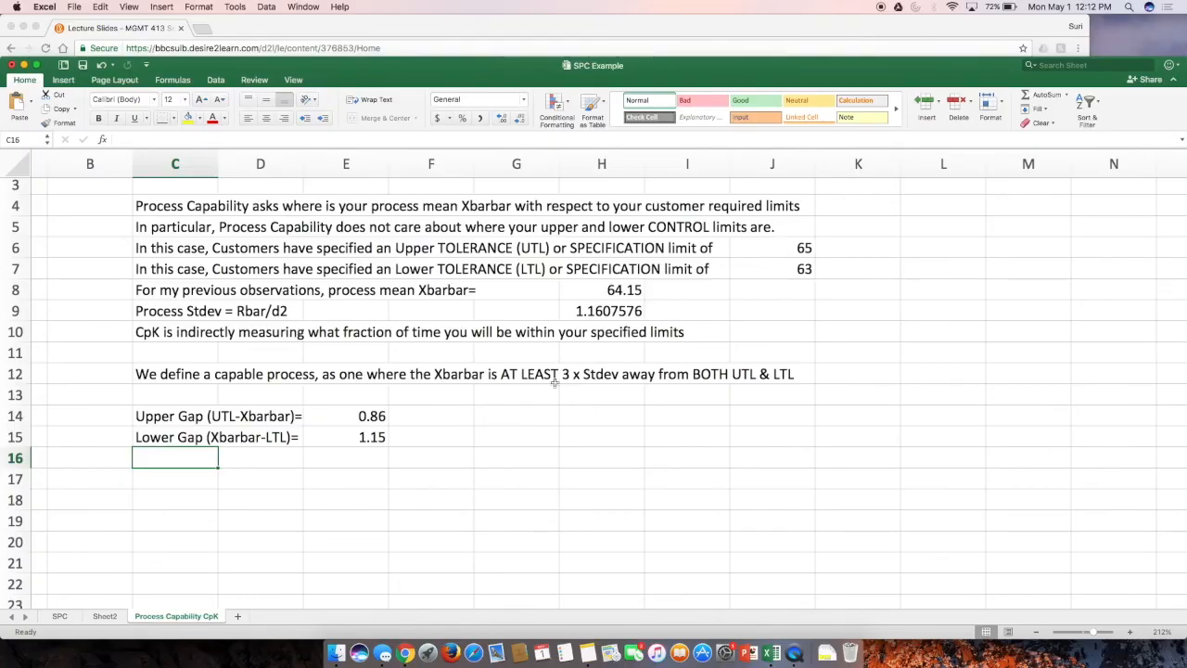
{"action": "left_click", "coordinate": [730, 312]}
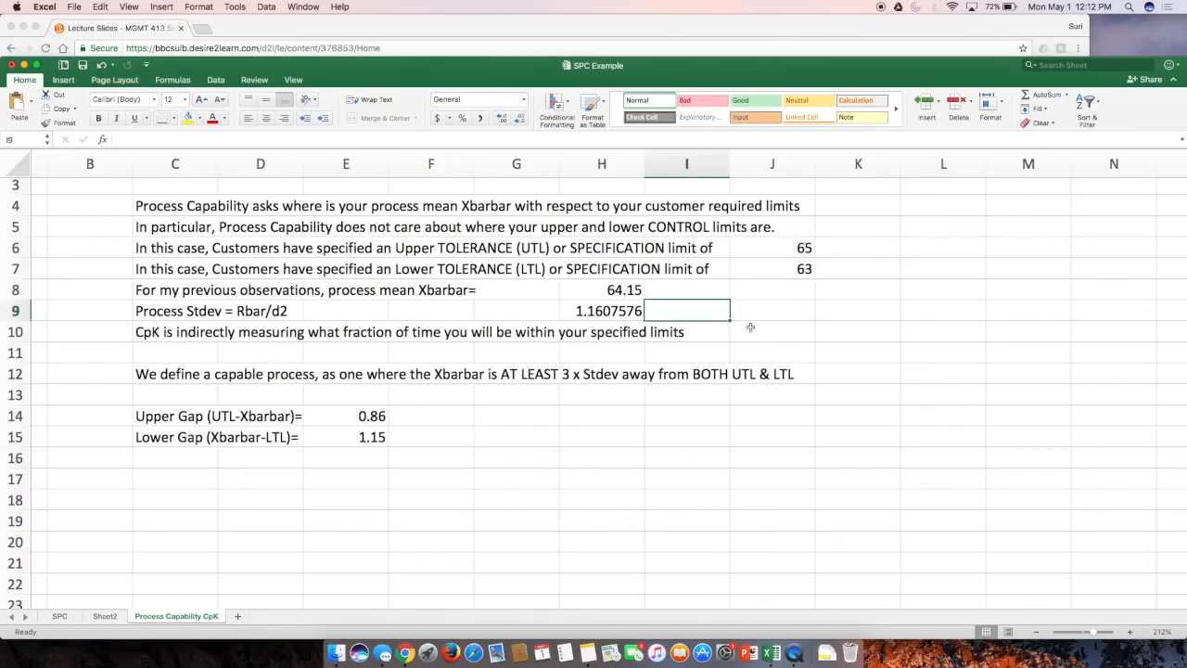
{"action": "type", "text": "3"}
{"action": "key", "text": "BackSpace"}
{"action": "key", "text": "Return"}
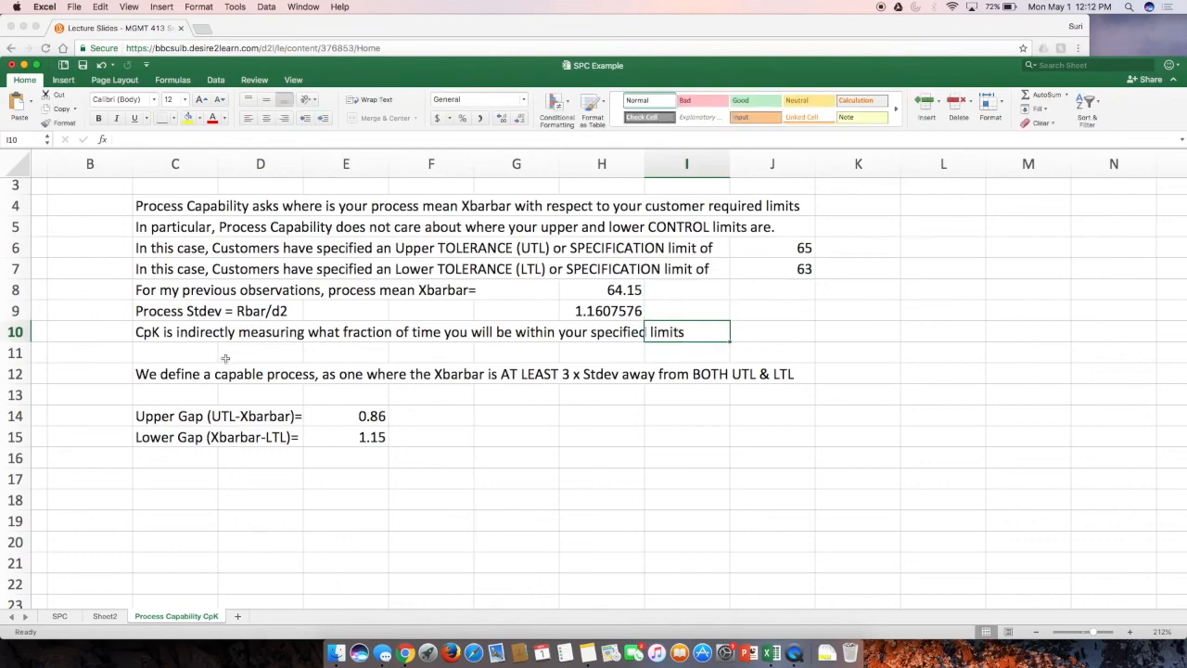
Step: Move the CpK sentence from C10 down to C11 to free the row below the process standard deviation
{"action": "left_click", "coordinate": [207, 357]}
{"action": "left_click", "coordinate": [192, 336]}
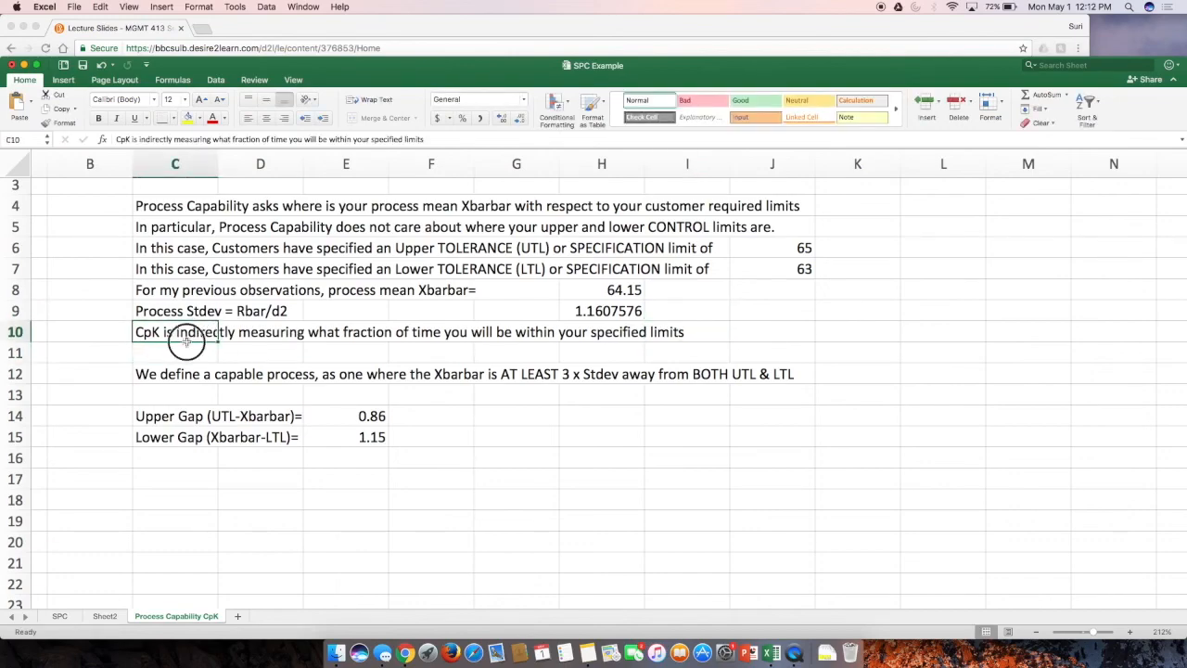
{"action": "left_click_drag", "start_coordinate": [185, 340], "coordinate": [183, 360]}
Step: Label cell C10 "3Sigma=", between the process standard deviation line and the CpK sentence
{"action": "left_click", "coordinate": [183, 336]}
{"action": "type", "text": "3"}
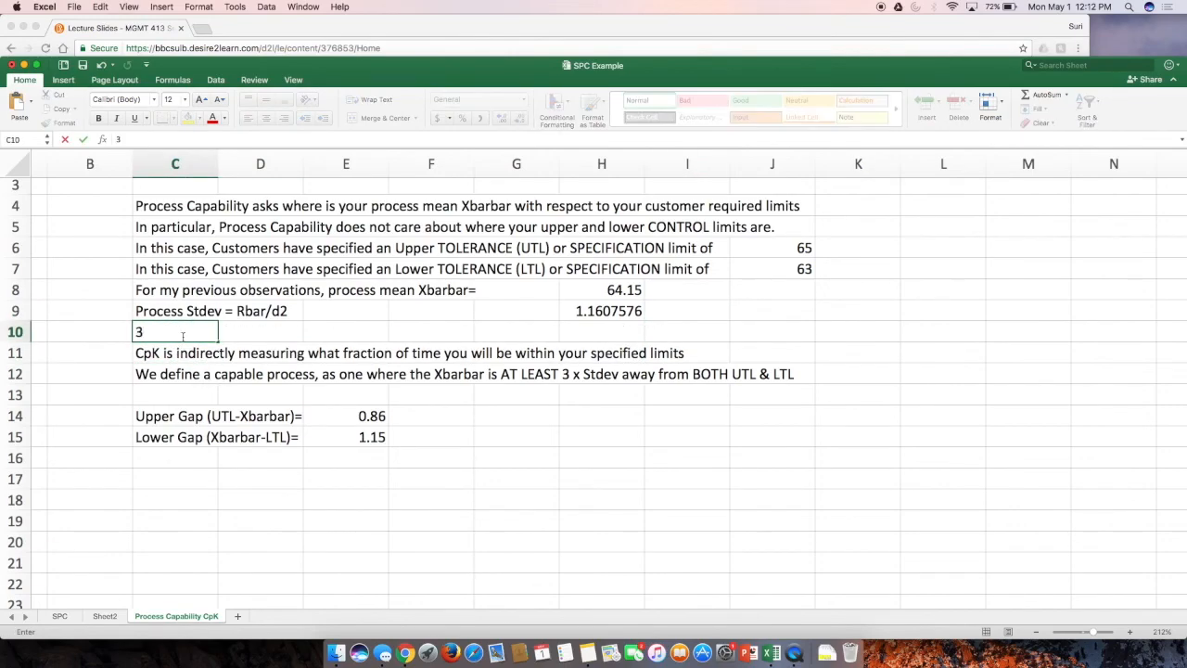
{"action": "type", "text": "Sigma="}
{"action": "key", "text": "Tab"}
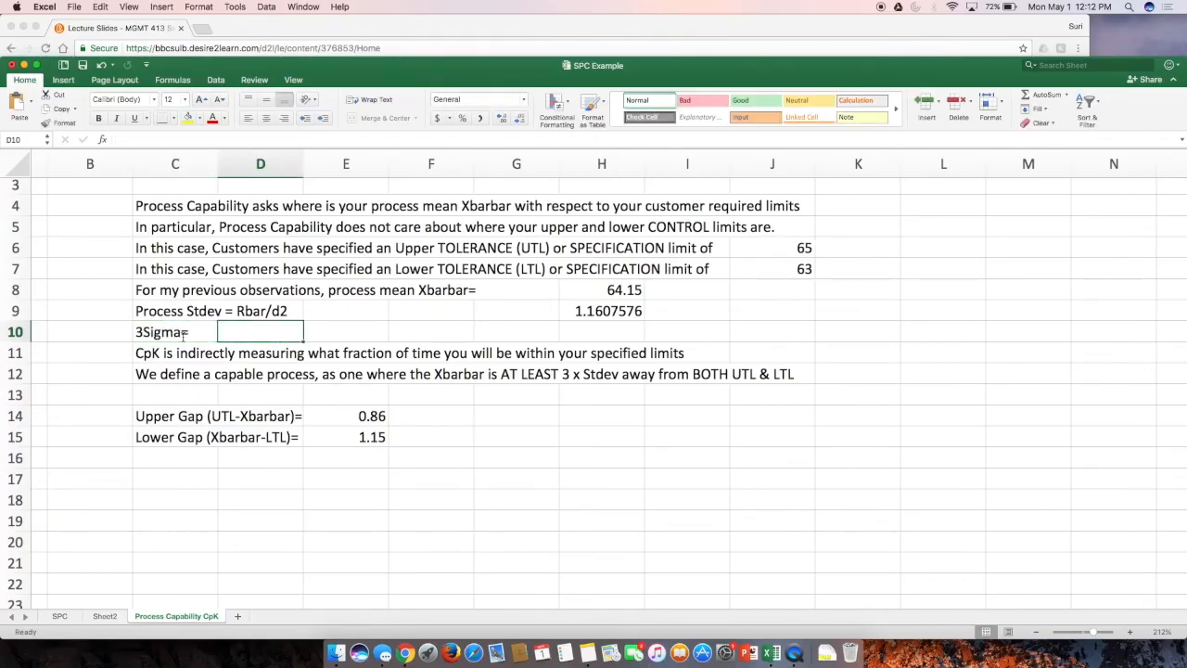
Step: Calculate 3Sigma in H10 by multiplying the process standard deviation in H9 by 3
{"action": "type", "text": "="}
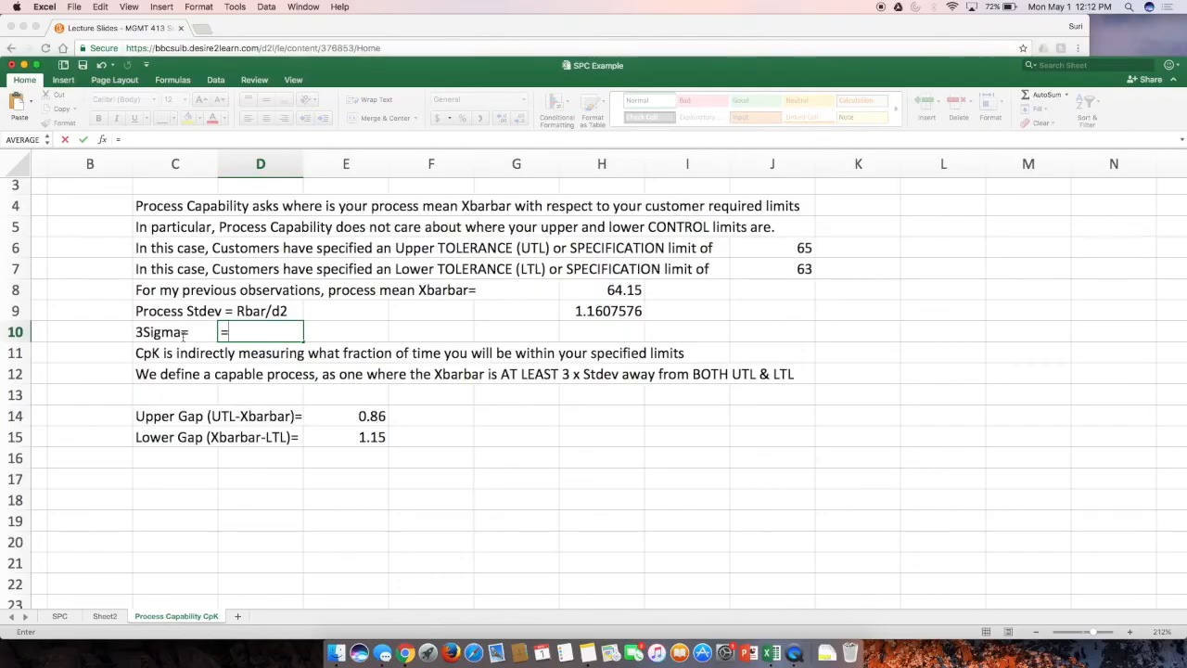
{"action": "key", "text": "Escape"}
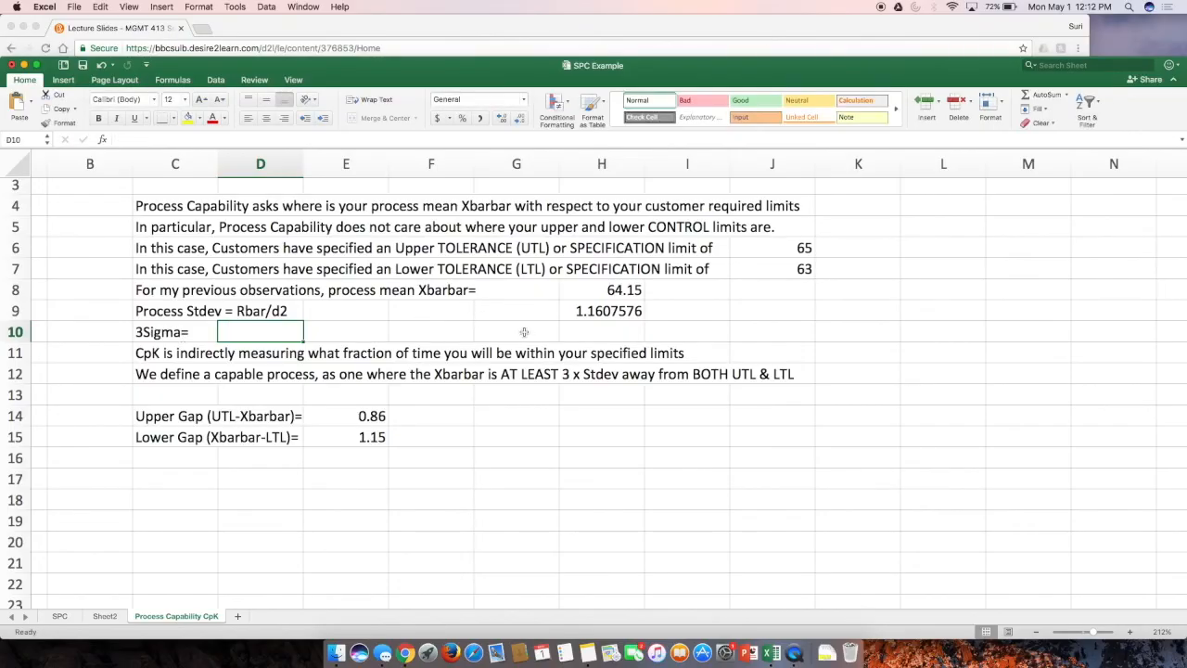
{"action": "left_click", "coordinate": [591, 329]}
{"action": "type", "text": "="}
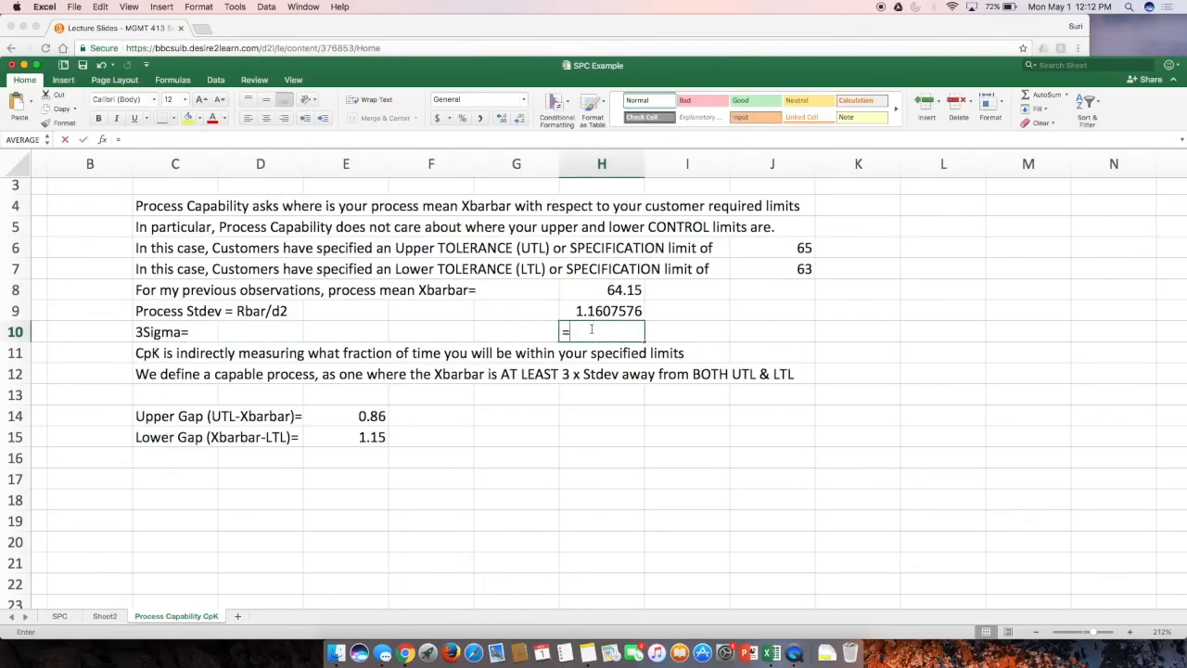
{"action": "type", "text": "3*"}
{"action": "left_click", "coordinate": [614, 311]}
{"action": "key", "text": "Return"}
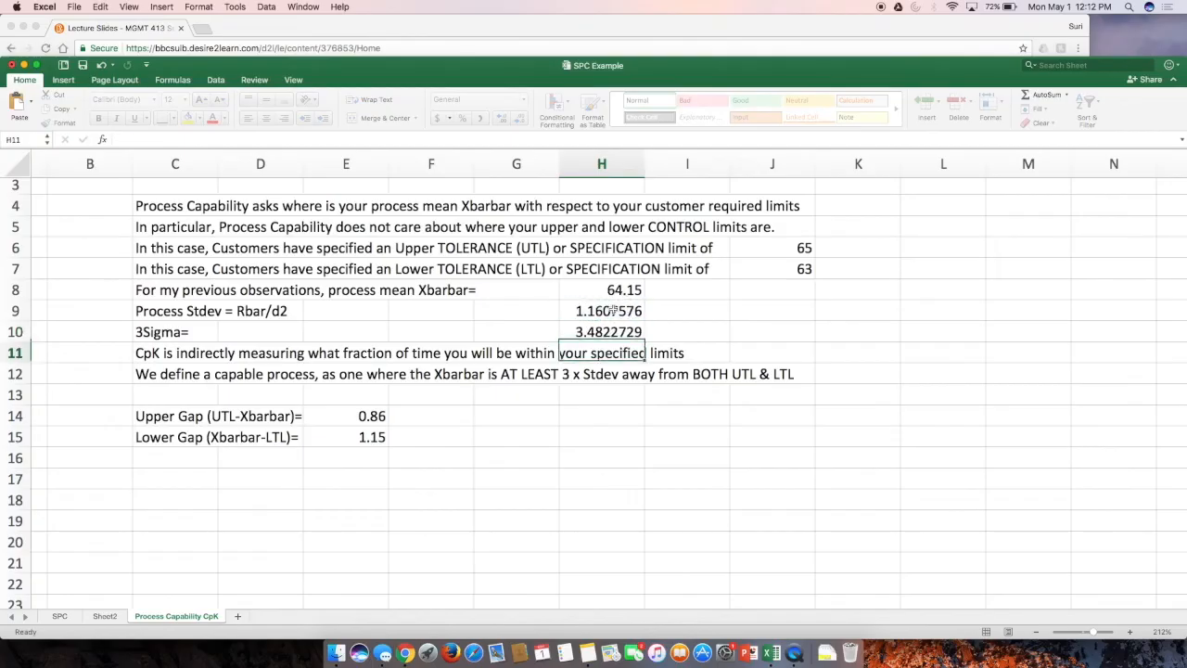
{"action": "left_click", "coordinate": [616, 331]}
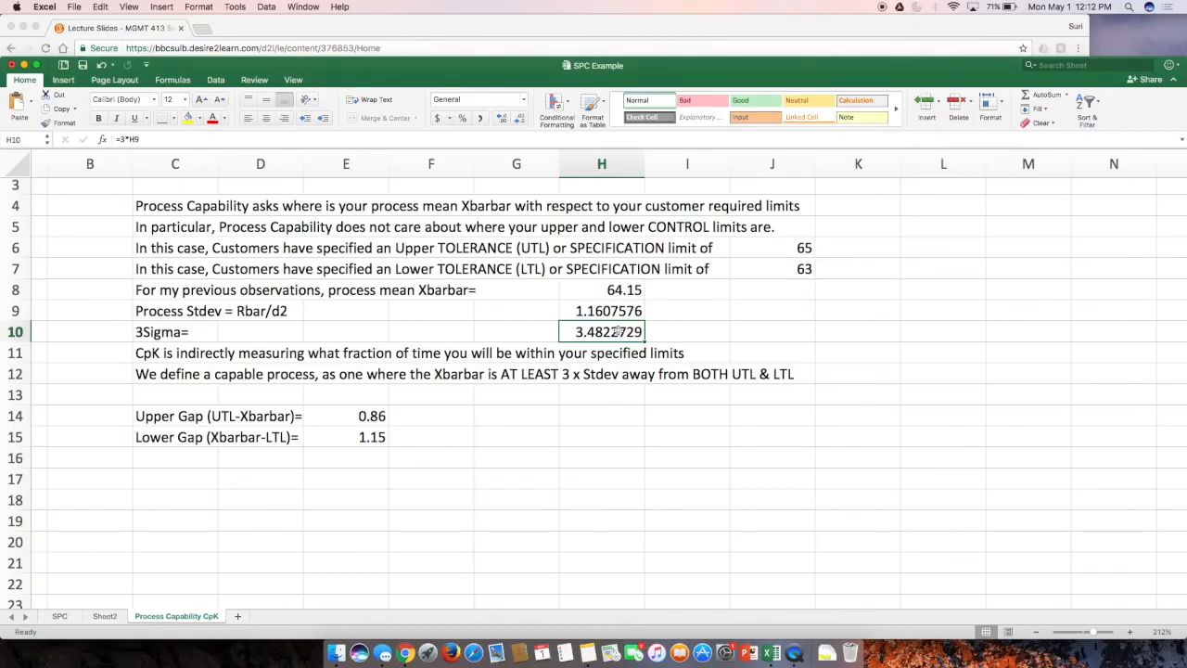
Step: Write the question "> or < 3Sigma?" in F14 beside the upper gap value
{"action": "left_click", "coordinate": [420, 419]}
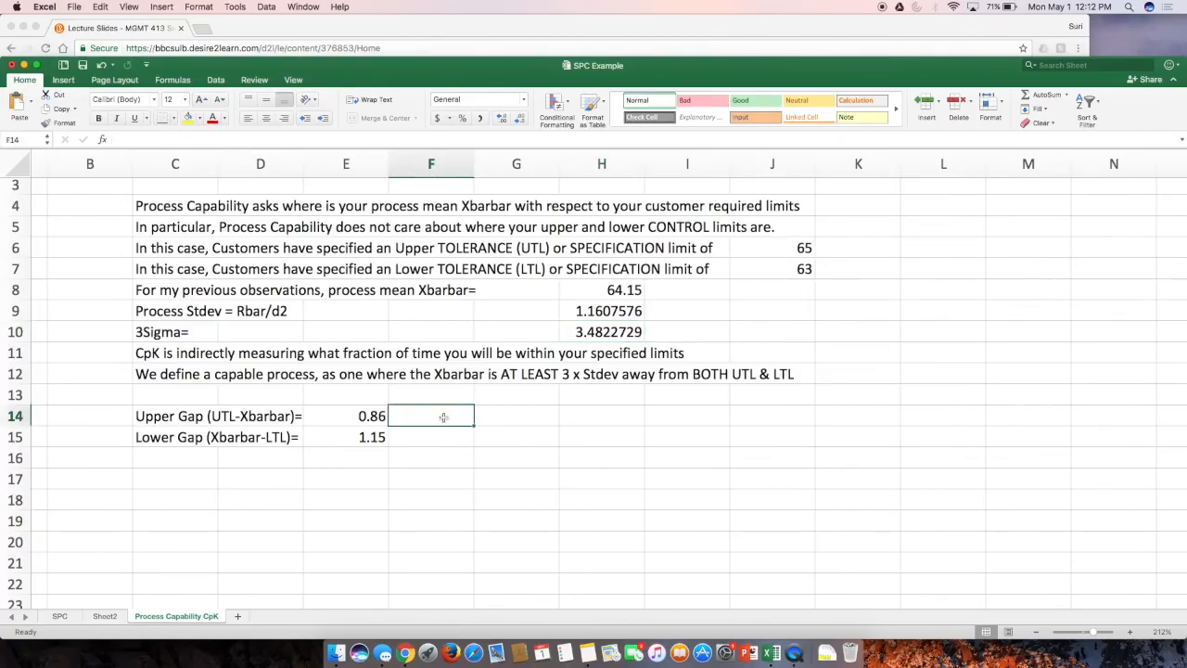
{"action": "type", "text": "> or "}
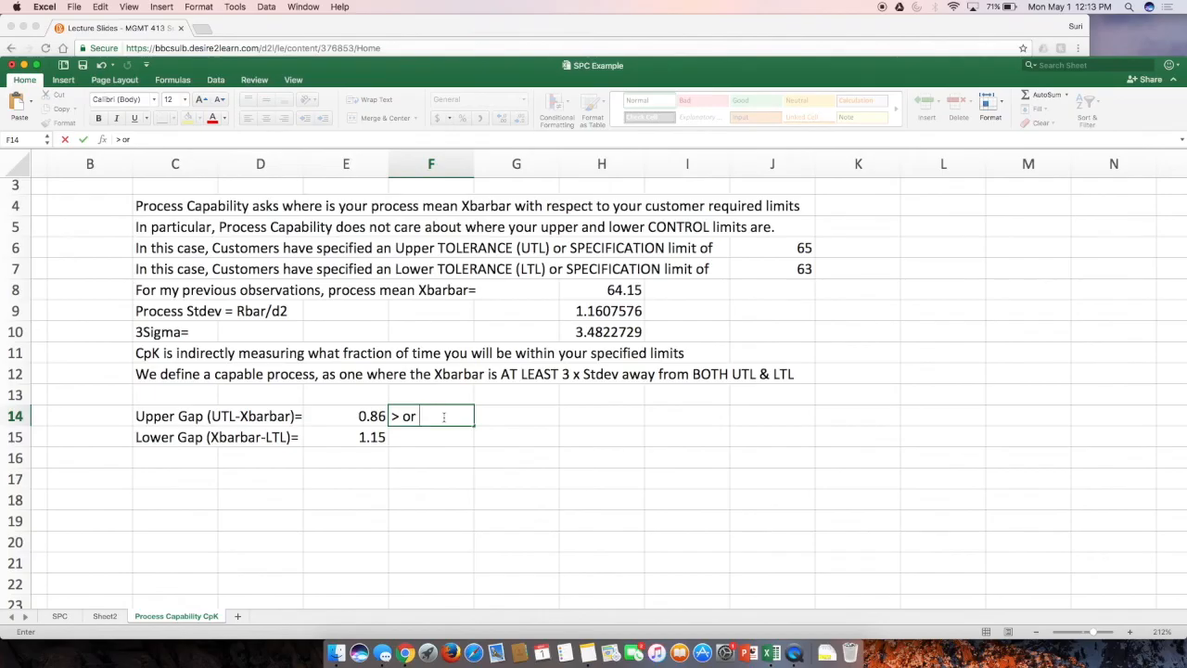
{"action": "type", "text": "< 3Sigma?"}
{"action": "key", "text": "Return"}
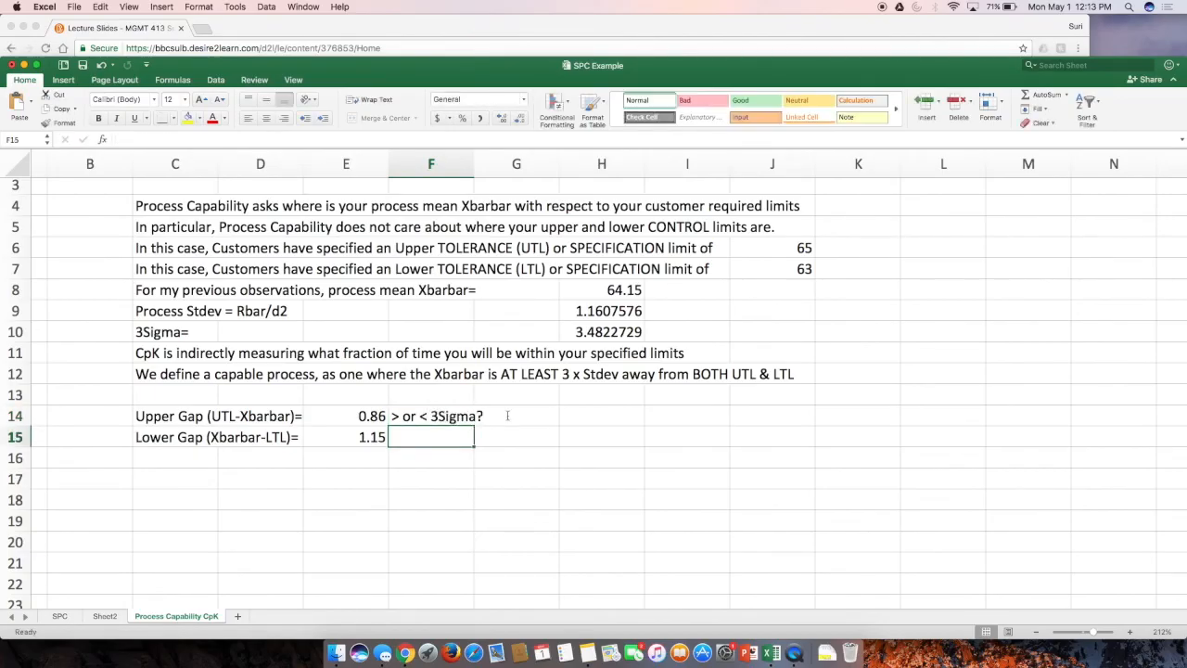
{"action": "left_click", "coordinate": [517, 412]}
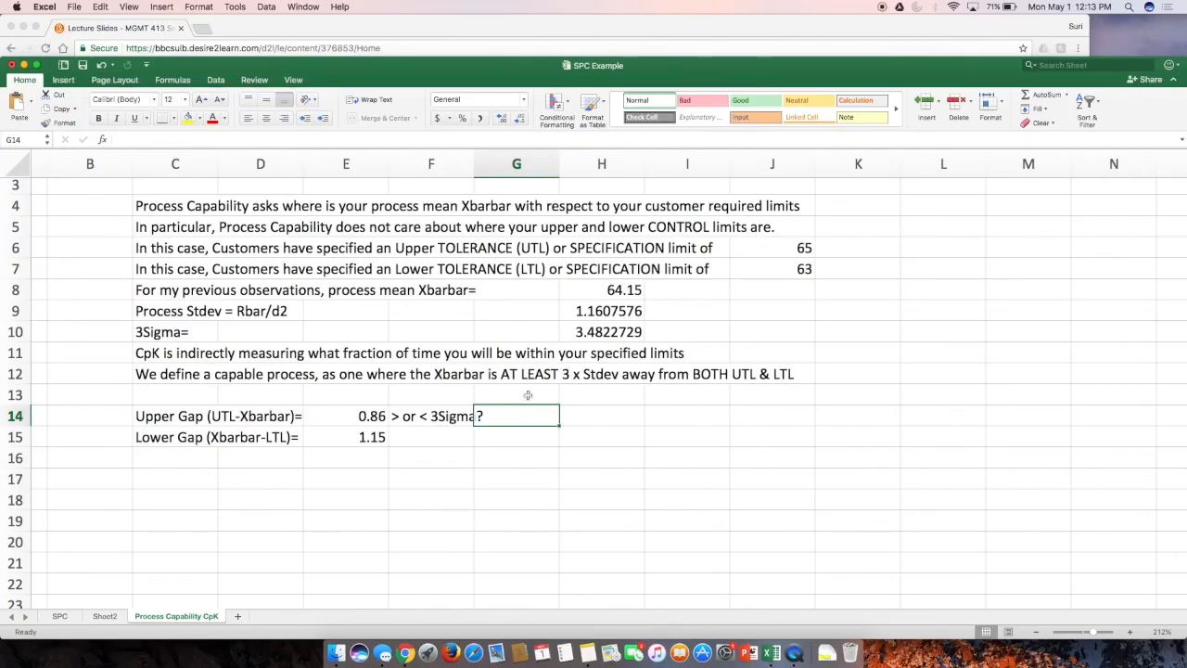
Step: Set F14 beside the upper gap to "< 3Sigma" and write the verdict "NOT CAPABLE" in G14
{"action": "left_click", "coordinate": [449, 417]}
{"action": "type", "text": "<"}
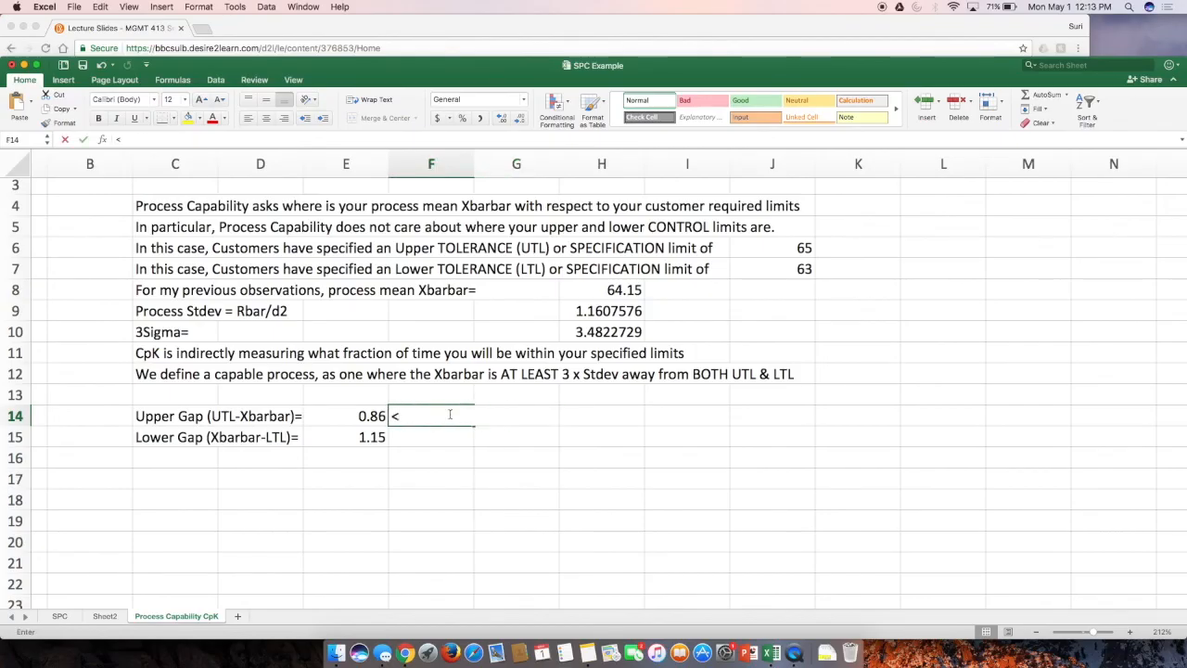
{"action": "type", "text": " 3Sigma"}
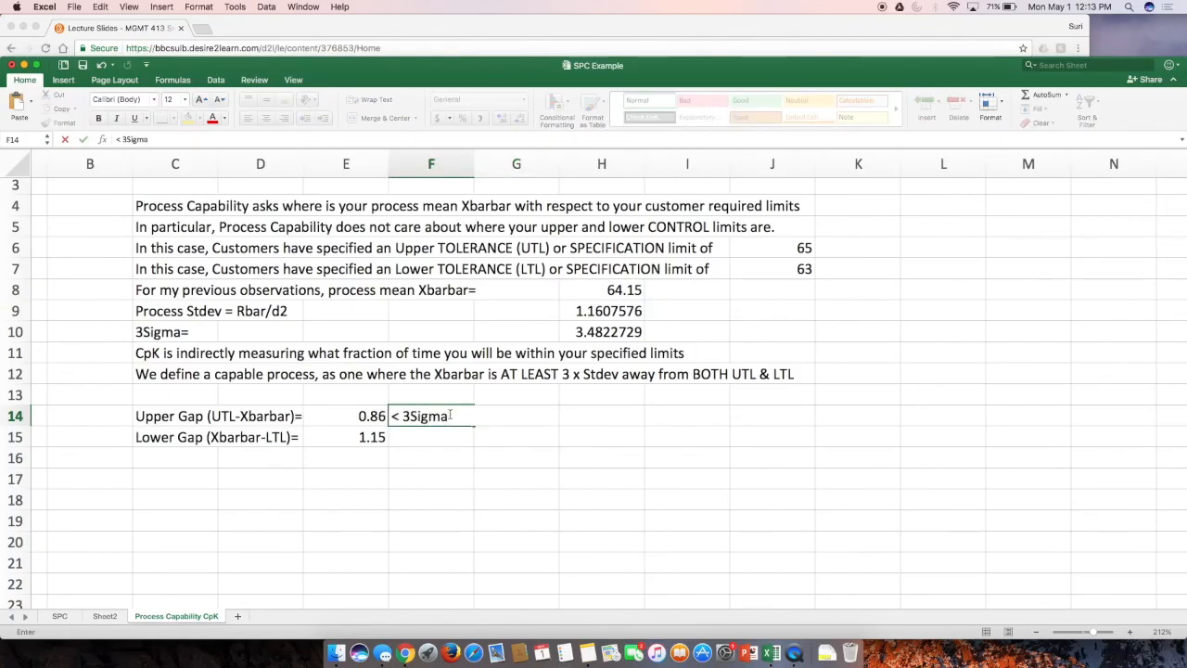
{"action": "key", "text": "Tab"}
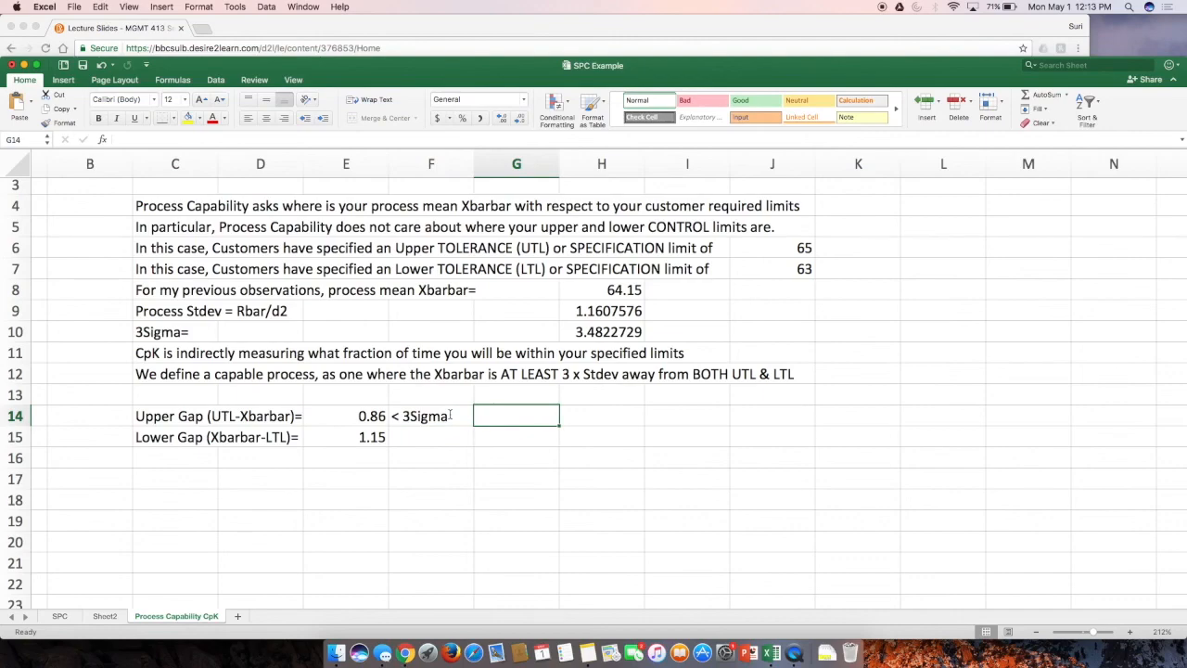
{"action": "type", "text": "NOT CA"}
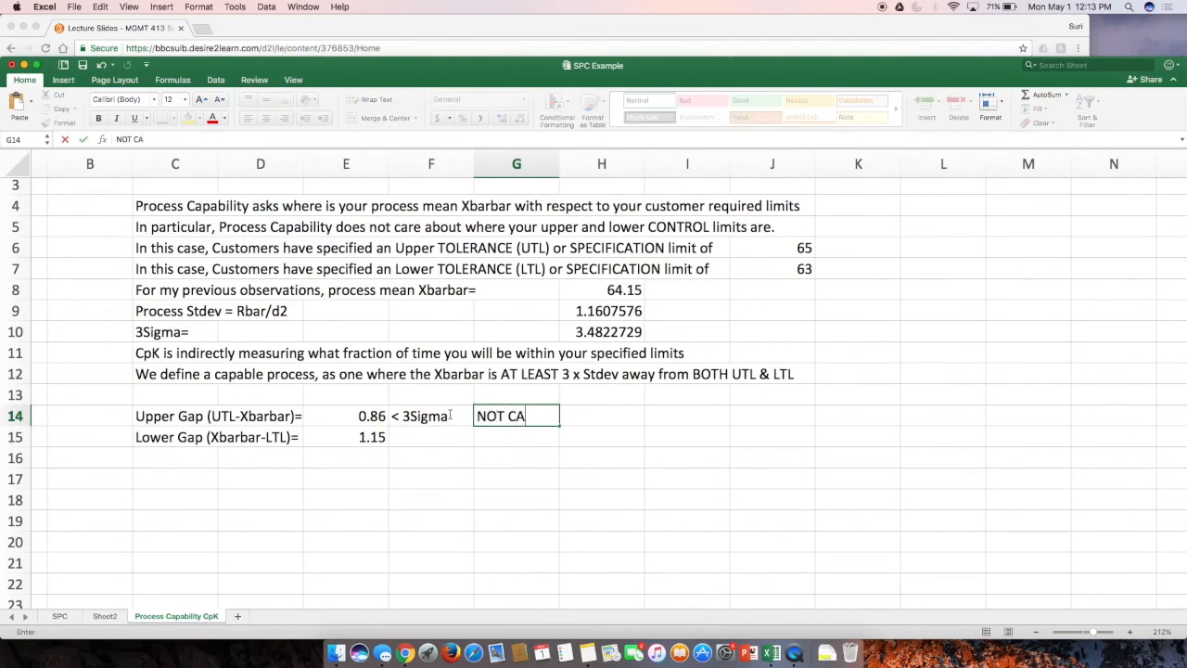
{"action": "type", "text": "PABLE"}
{"action": "key", "text": "Return"}
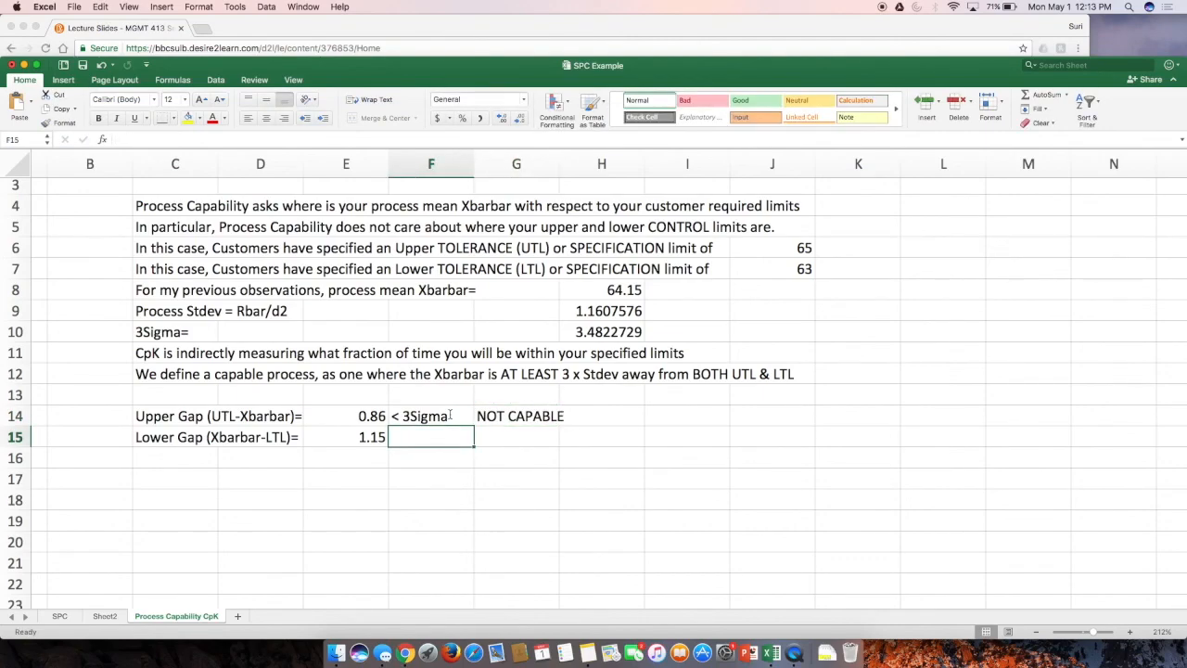
Step: Write "<3Sigma" in F15 beside the lower gap value and the verdict "NOT CAPABLE" in G15
{"action": "type", "text": "<3Sigma"}
{"action": "key", "text": "Tab"}
{"action": "type", "text": "NOT "}
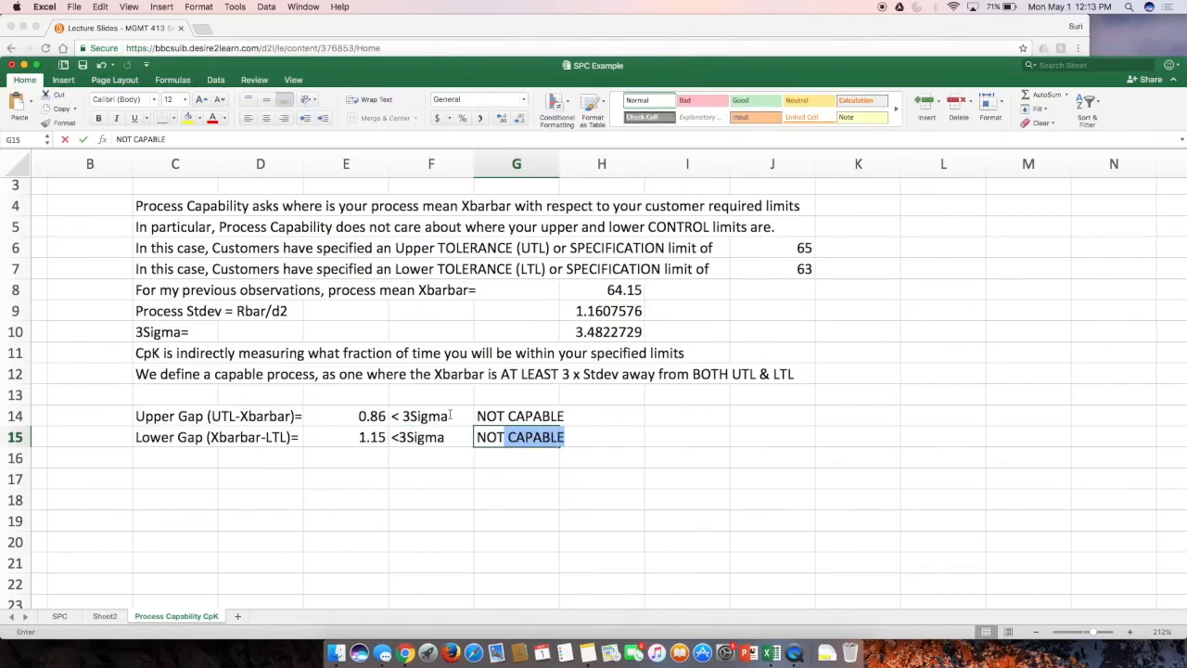
{"action": "type", "text": "CAPABLE"}
{"action": "key", "text": "Return"}
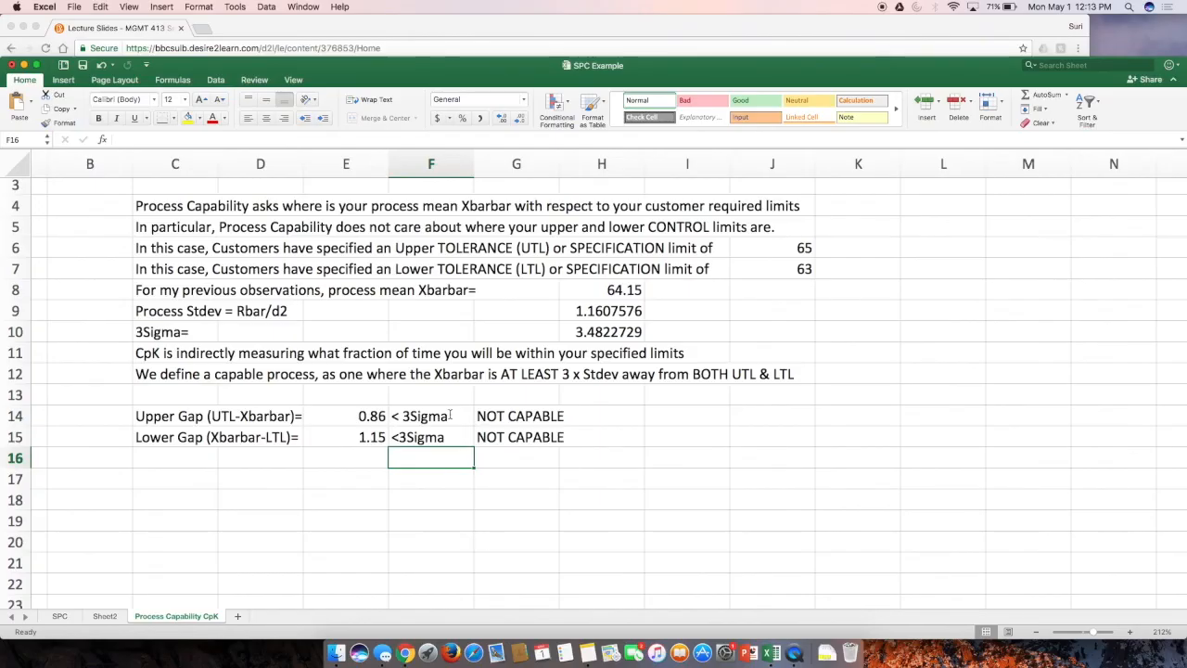
{"action": "double_click", "coordinate": [182, 336]}
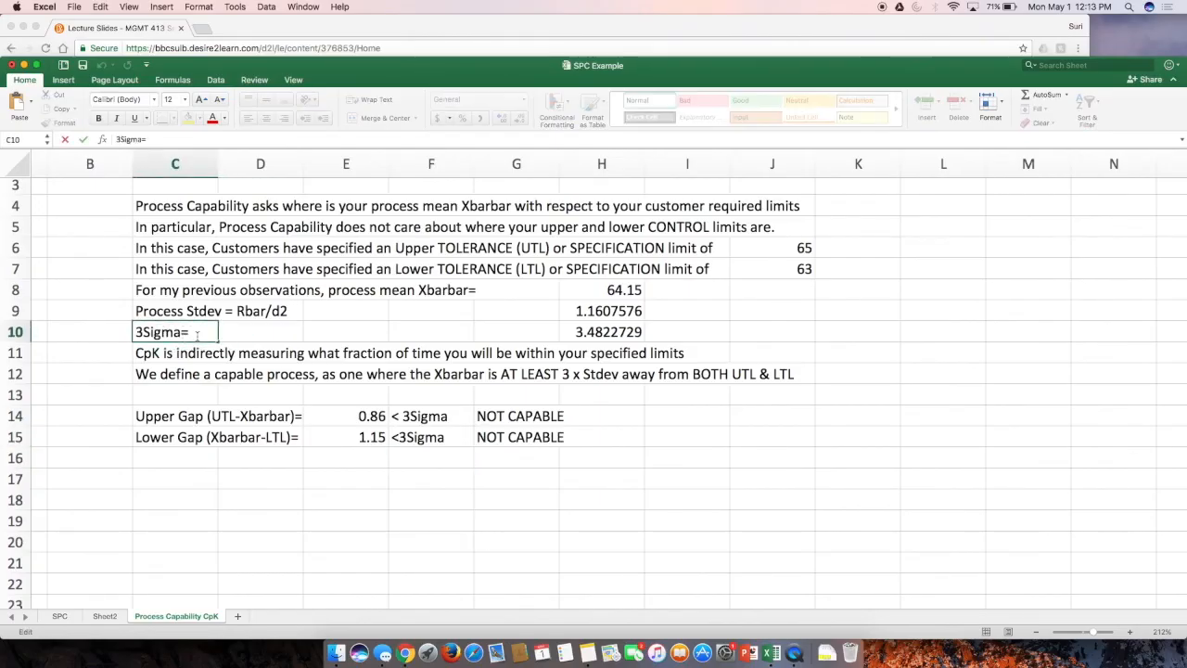
{"action": "key", "text": "BackSpace"}
{"action": "key", "text": "BackSpace"}
{"action": "key", "text": "BackSpace"}
{"action": "key", "text": "BackSpace"}
{"action": "type", "text": "i"}
{"action": "key", "text": "BackSpace"}
{"action": "type", "text": "igma"}
{"action": "key", "text": "Return"}
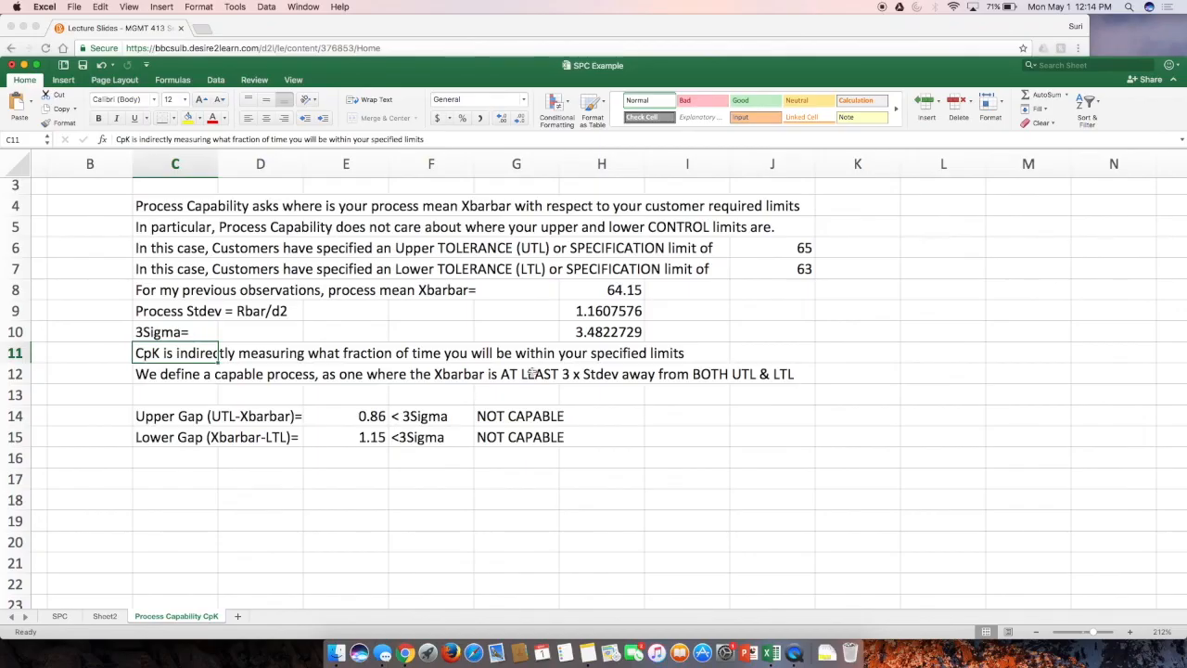
Step: Inspect the formula behind the 3Sigma value in H10 and leave the cell as it is
{"action": "double_click", "coordinate": [620, 332]}
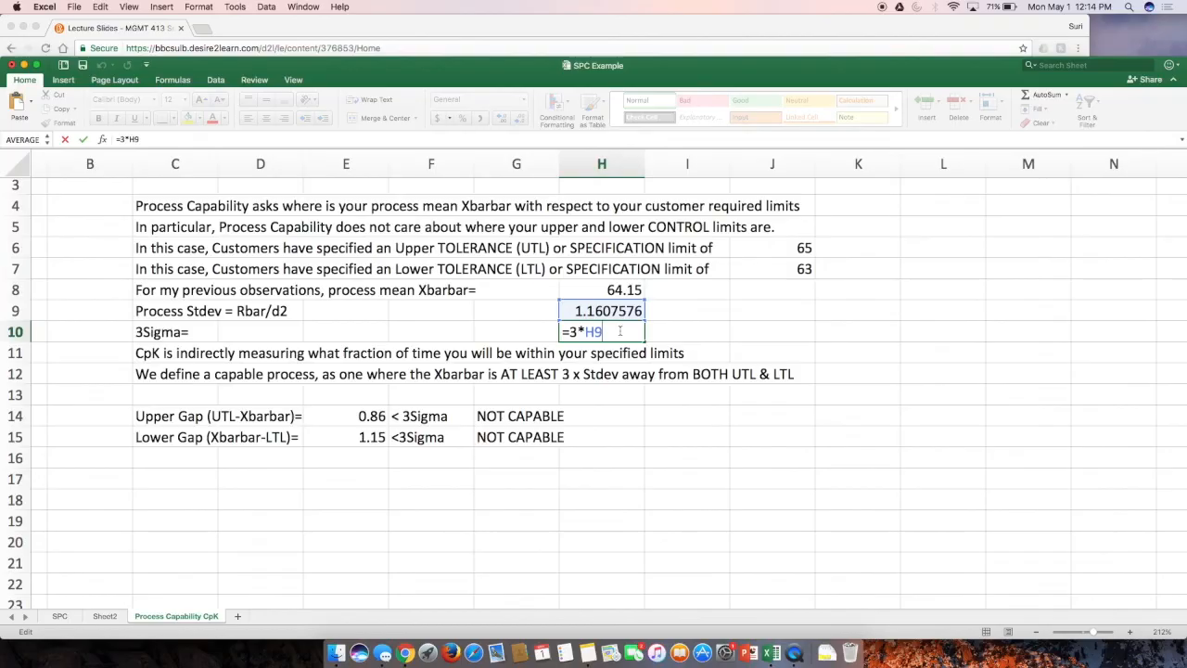
{"action": "key", "text": "Return"}
{"action": "key", "text": "Return"}
{"action": "key", "text": "Return"}
Step: Write the heading "What is the 3Sigma limit" in C17, below the gap comparisons
{"action": "left_click", "coordinate": [202, 483]}
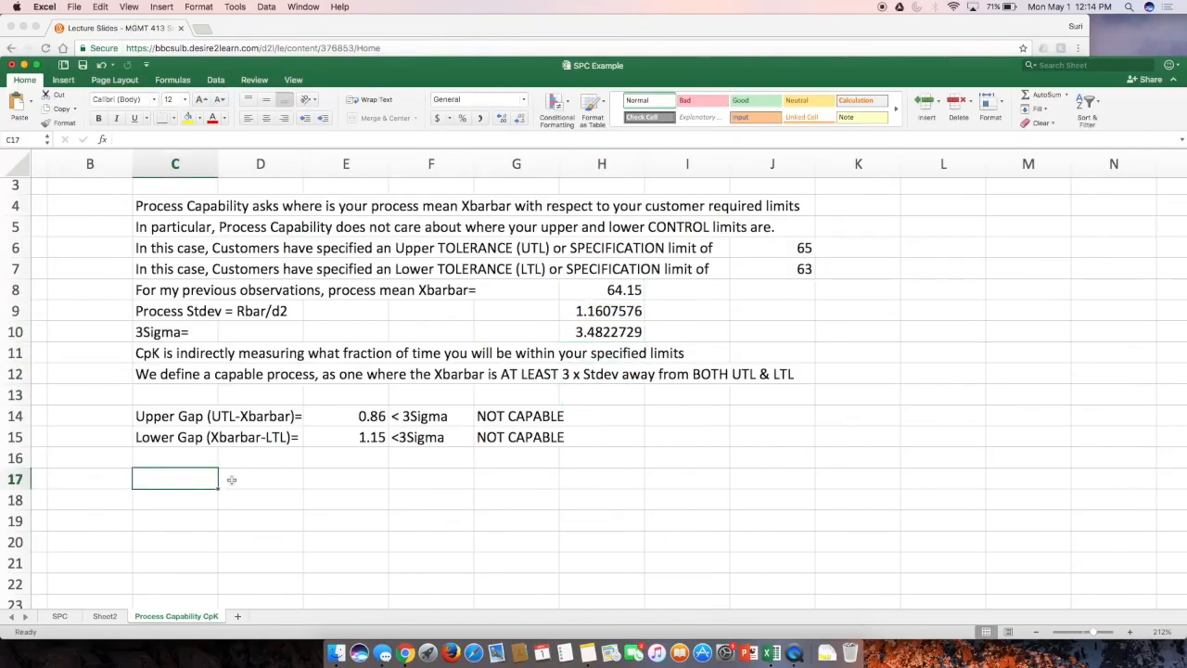
{"action": "type", "text": "What is the "}
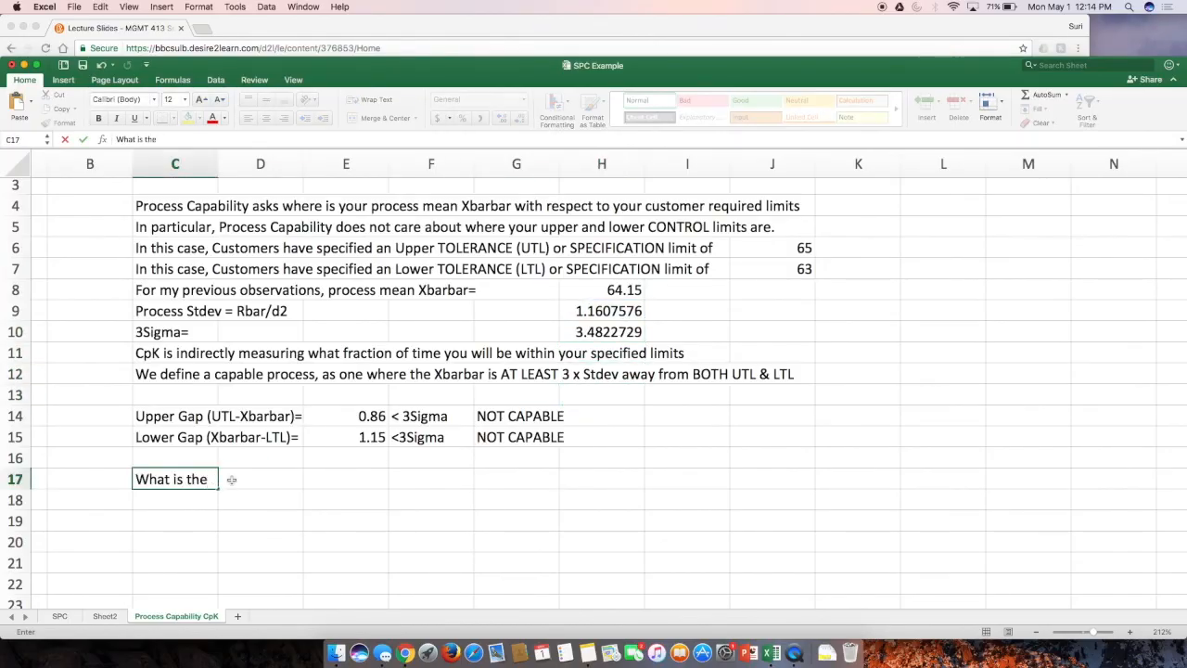
{"action": "type", "text": "3Sigma limit"}
{"action": "key", "text": "Return"}
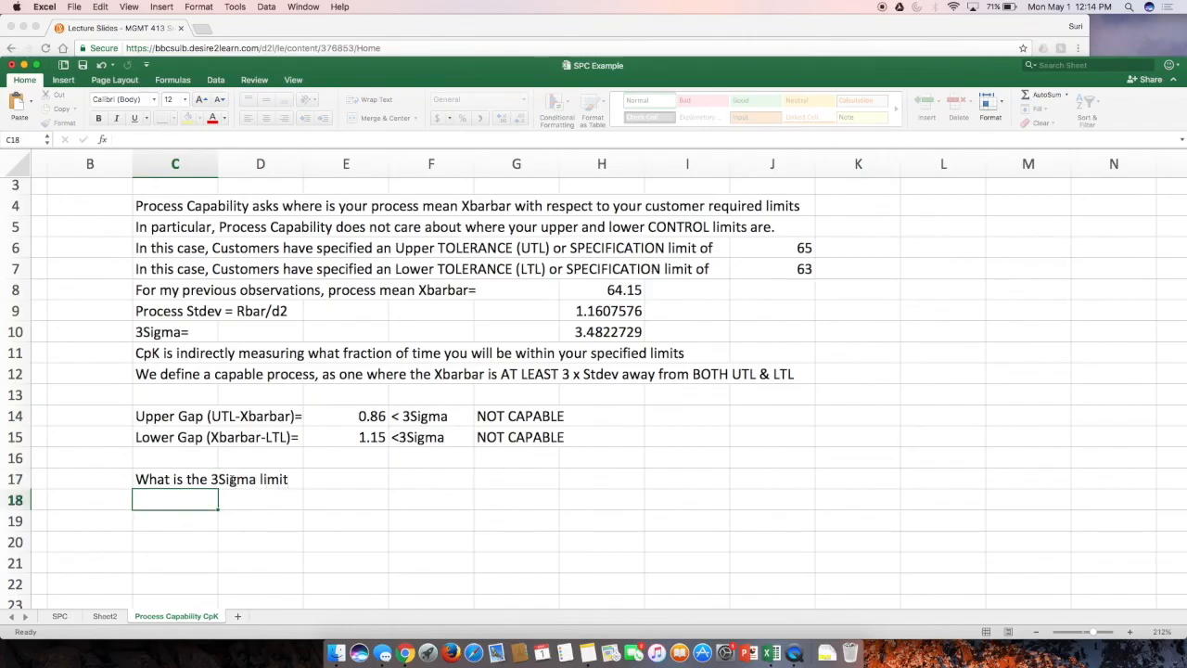
Step: Label C18 "z=3" and calculate its upper tail probability in D18 with =1-NORMSDIST(3)
{"action": "type", "text": "z=3"}
{"action": "key", "text": "Tab"}
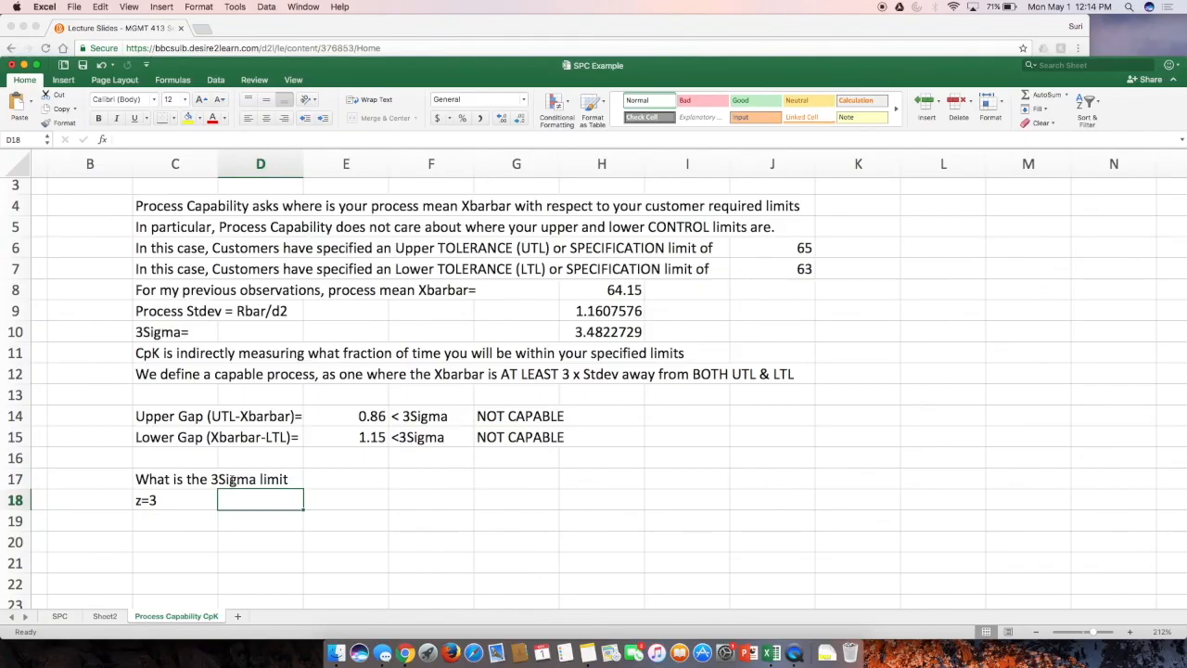
{"action": "type", "text": "=1"}
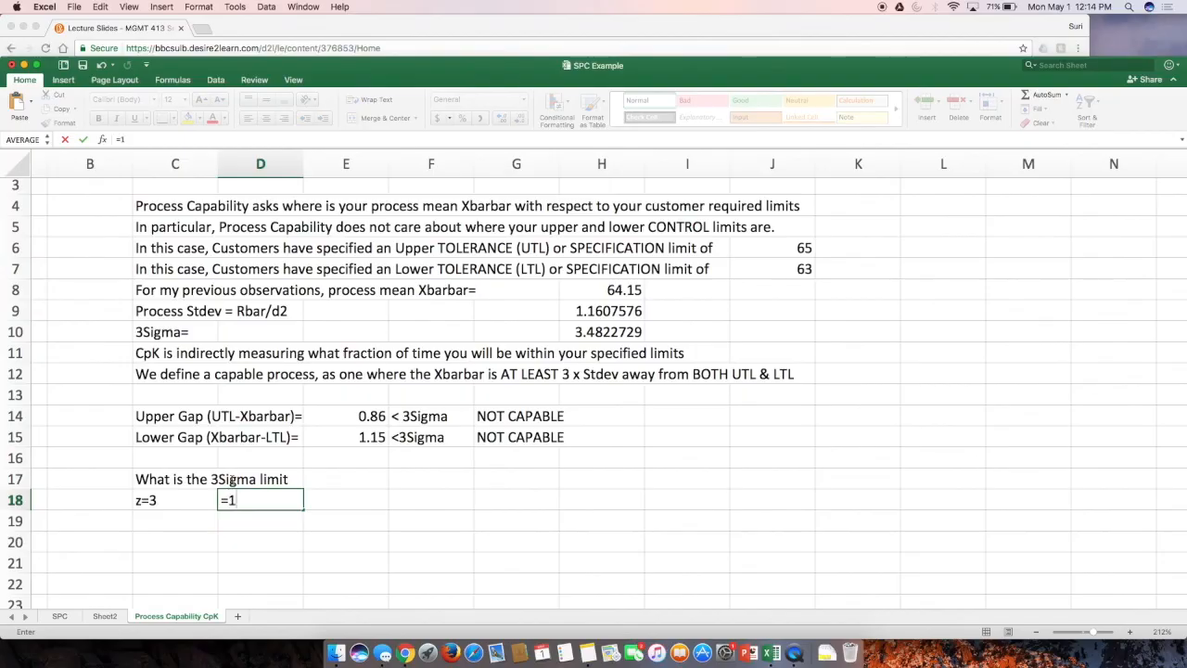
{"action": "type", "text": "-normsdist("}
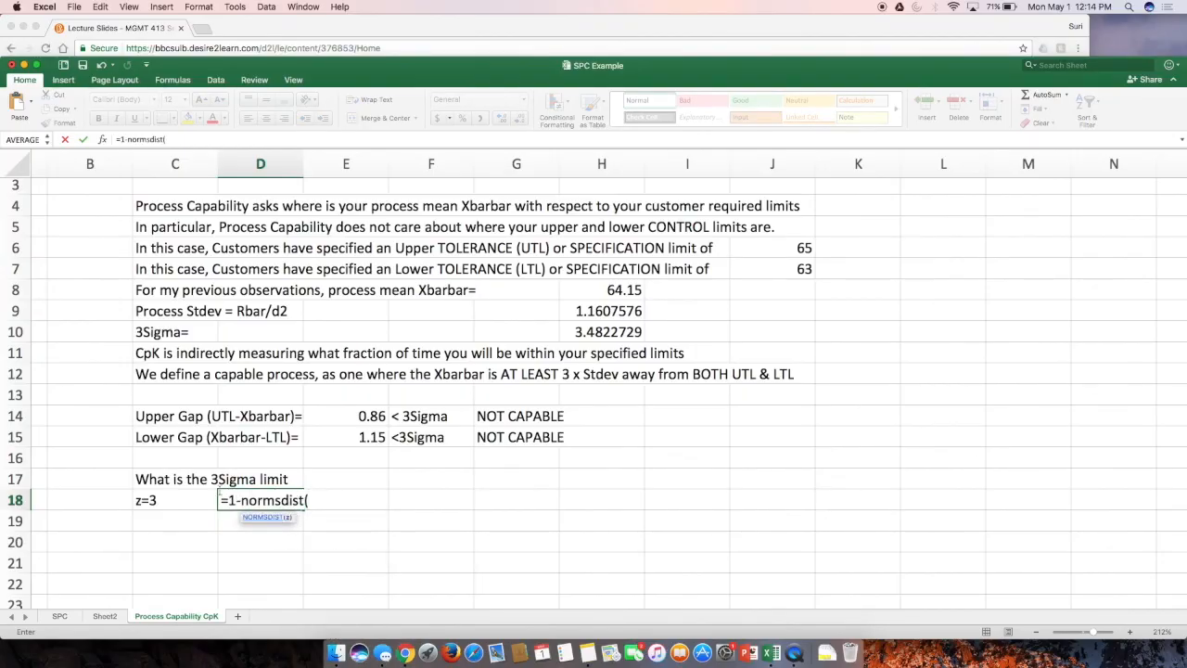
{"action": "type", "text": "3)"}
{"action": "key", "text": "Return"}
Step: Format the tail probability in D18 as a percentage with four decimal places
{"action": "left_click", "coordinate": [272, 501]}
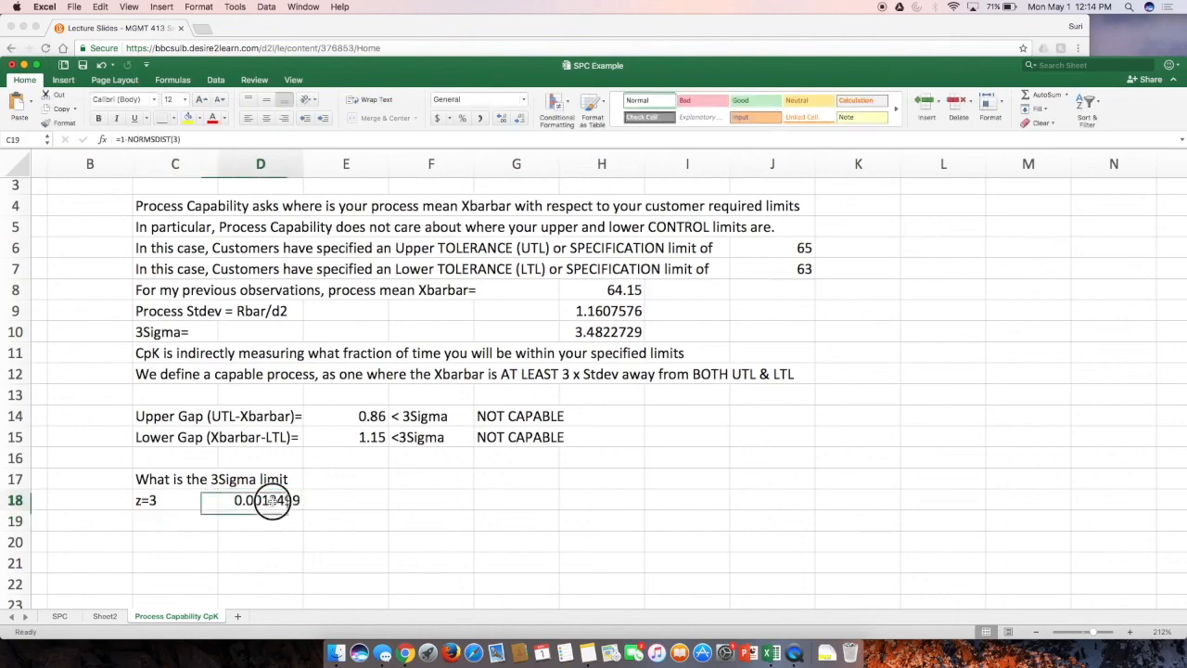
{"action": "left_click", "coordinate": [456, 121]}
{"action": "double_click", "coordinate": [501, 118]}
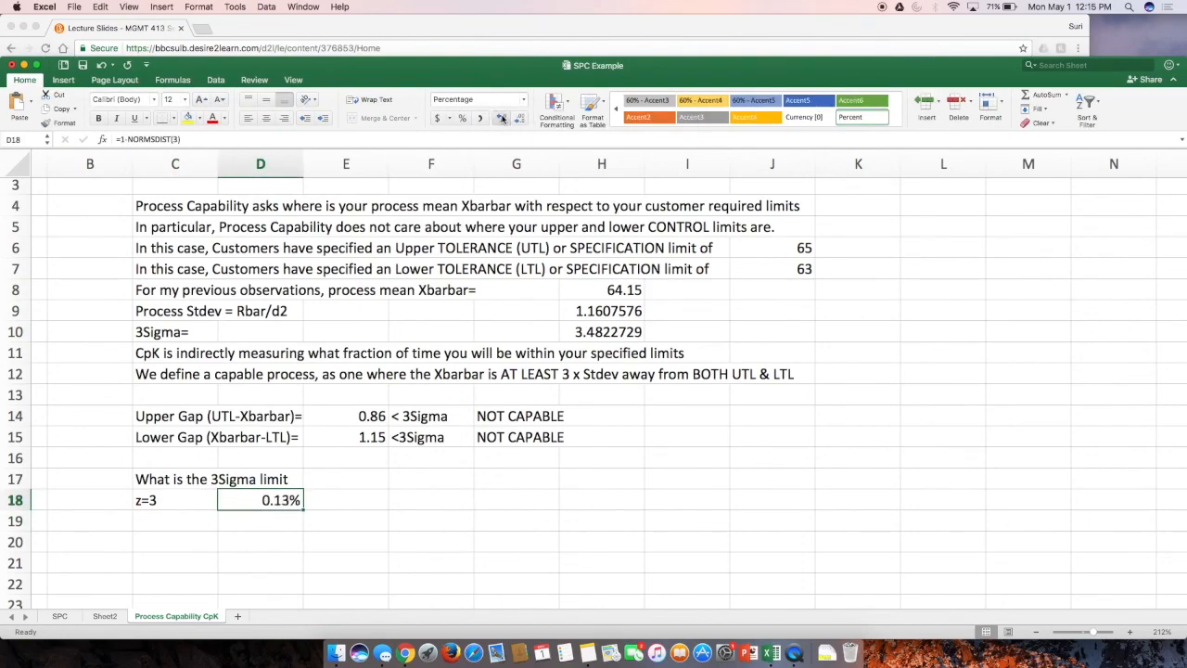
{"action": "left_click", "coordinate": [501, 119]}
{"action": "left_click", "coordinate": [501, 119]}
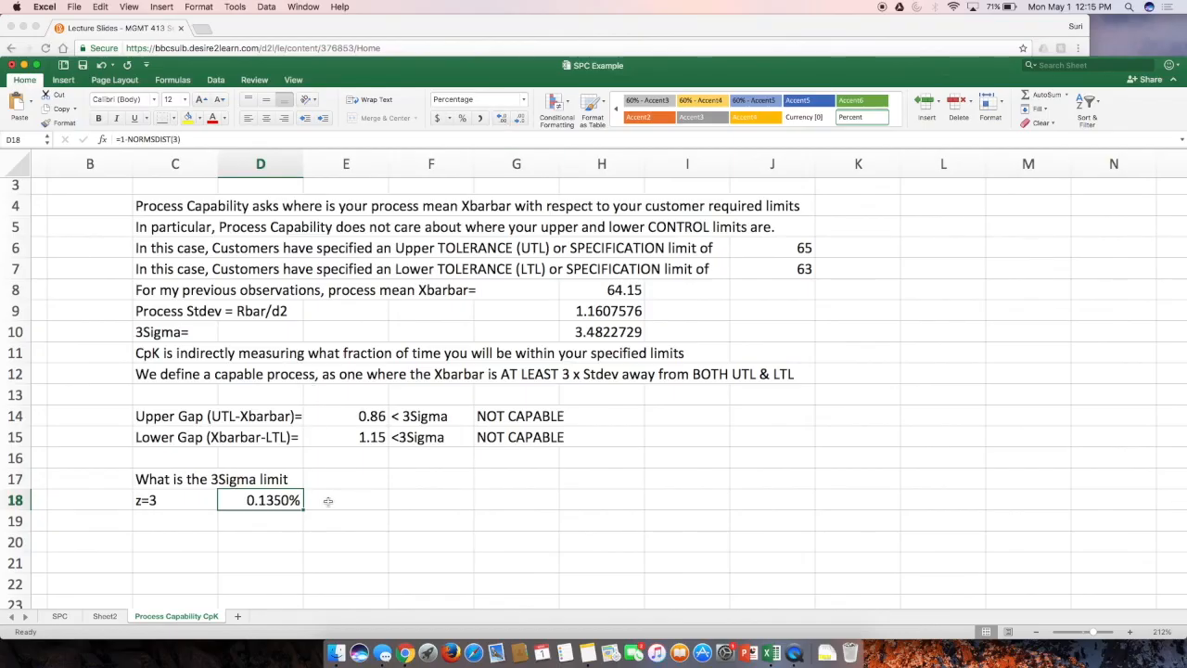
Step: Label cell C19 "z=-3", directly below the z=3 label
{"action": "left_click", "coordinate": [182, 525]}
{"action": "type", "text": "z="}
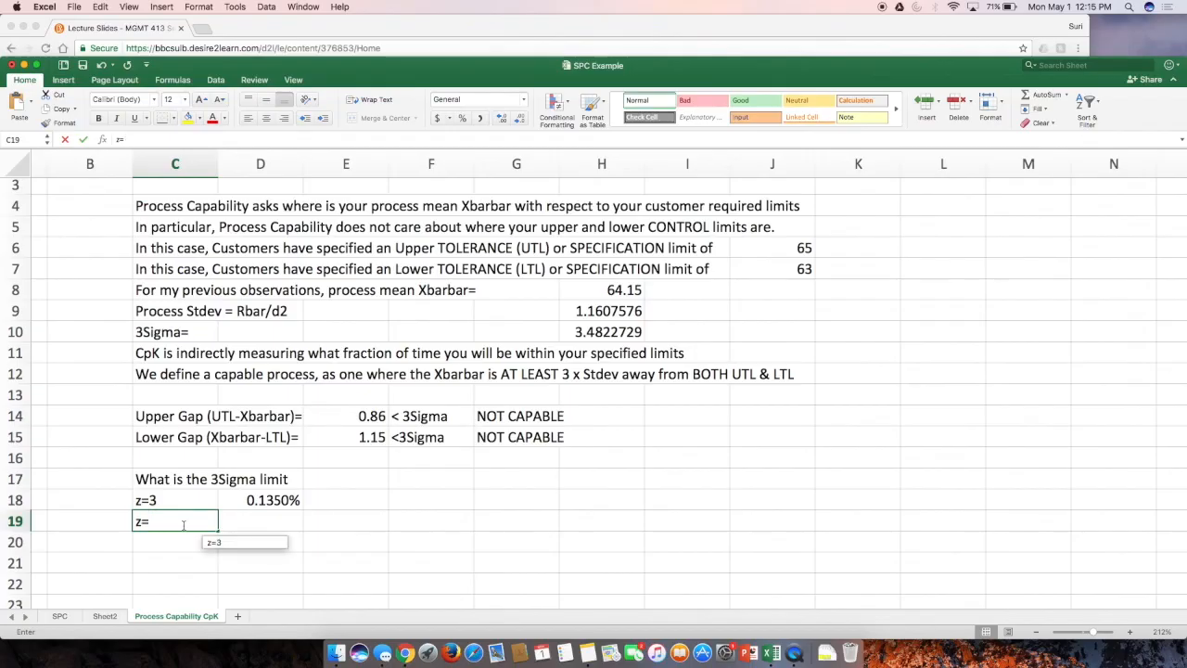
{"action": "type", "text": "-3"}
{"action": "key", "text": "Return"}
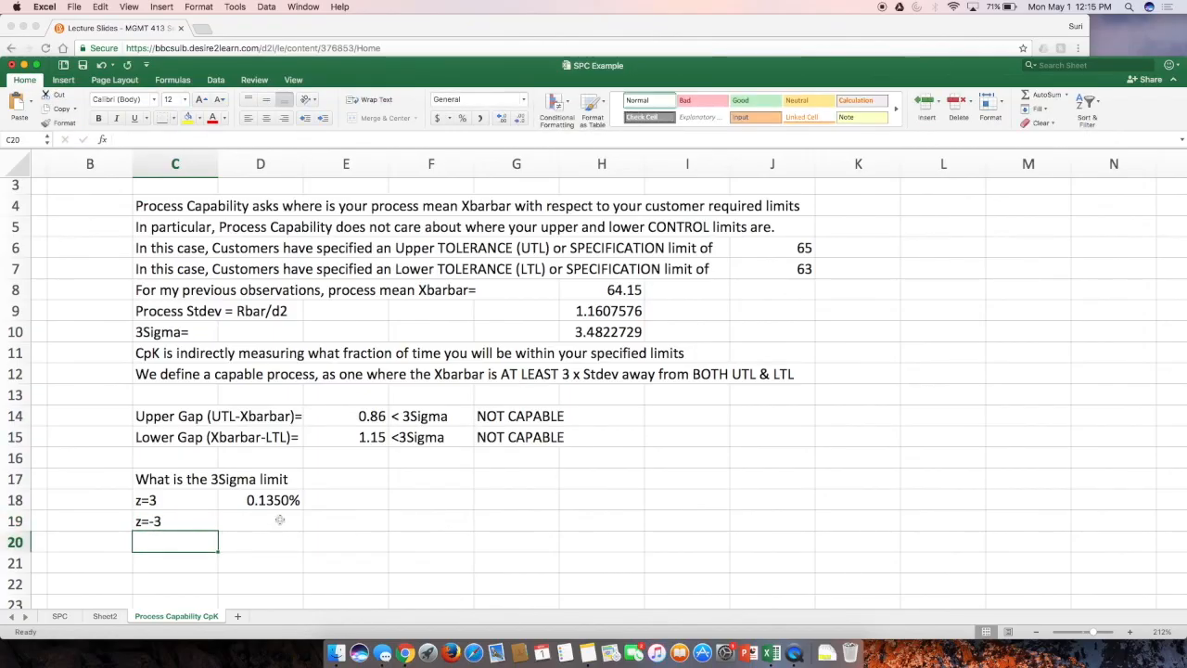
Step: Copy the D18 formula down to D19 and change it to =NORMSDIST(-3) for the lower tail probability
{"action": "left_click", "coordinate": [265, 501]}
{"action": "left_click_drag", "start_coordinate": [304, 510], "coordinate": [305, 522]}
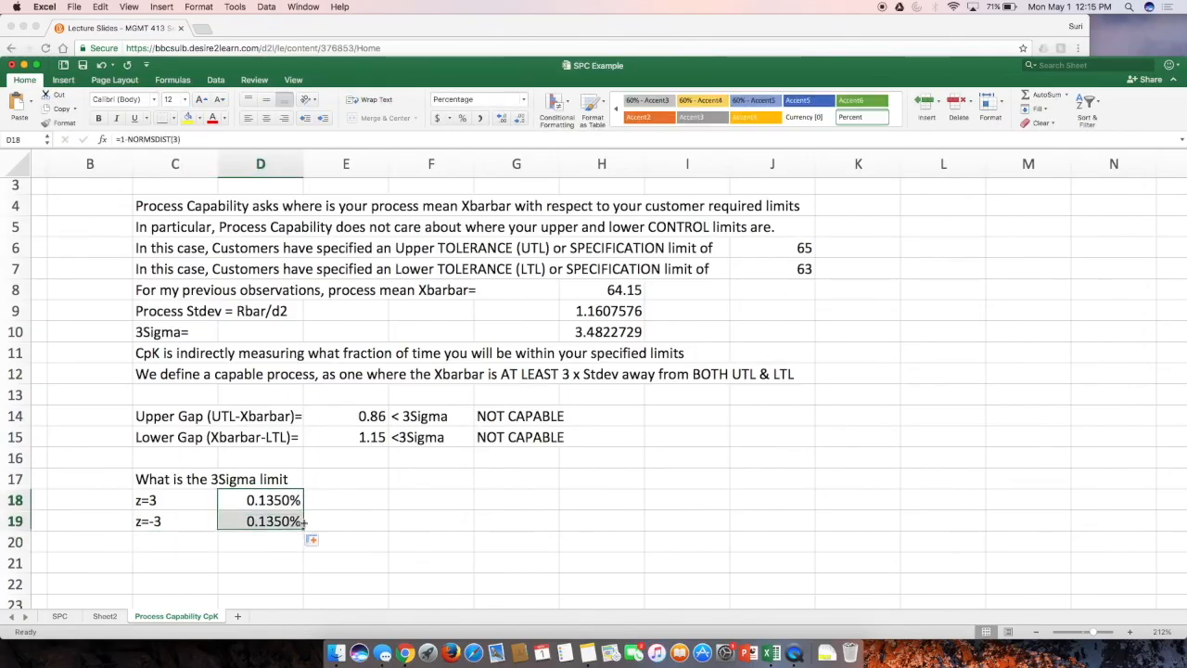
{"action": "double_click", "coordinate": [326, 521]}
{"action": "type", "text": "-NORMSDIST(-3"}
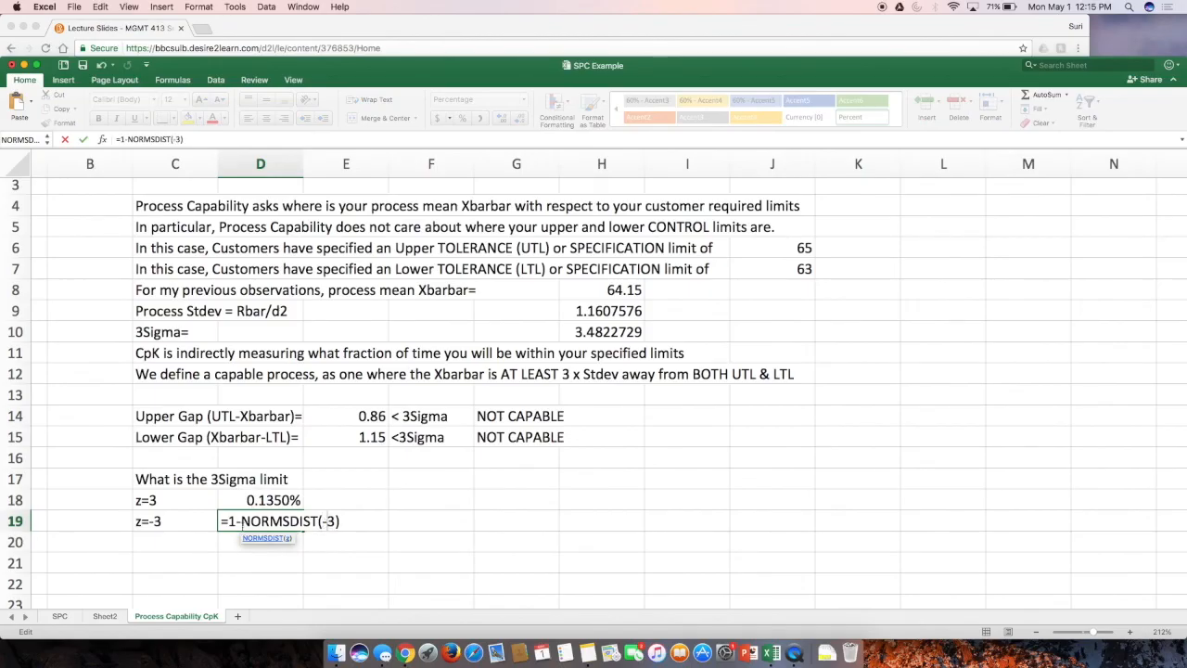
{"action": "key", "text": "BackSpace"}
{"action": "key", "text": "BackSpace"}
{"action": "key", "text": "Return"}
{"action": "left_click", "coordinate": [280, 522]}
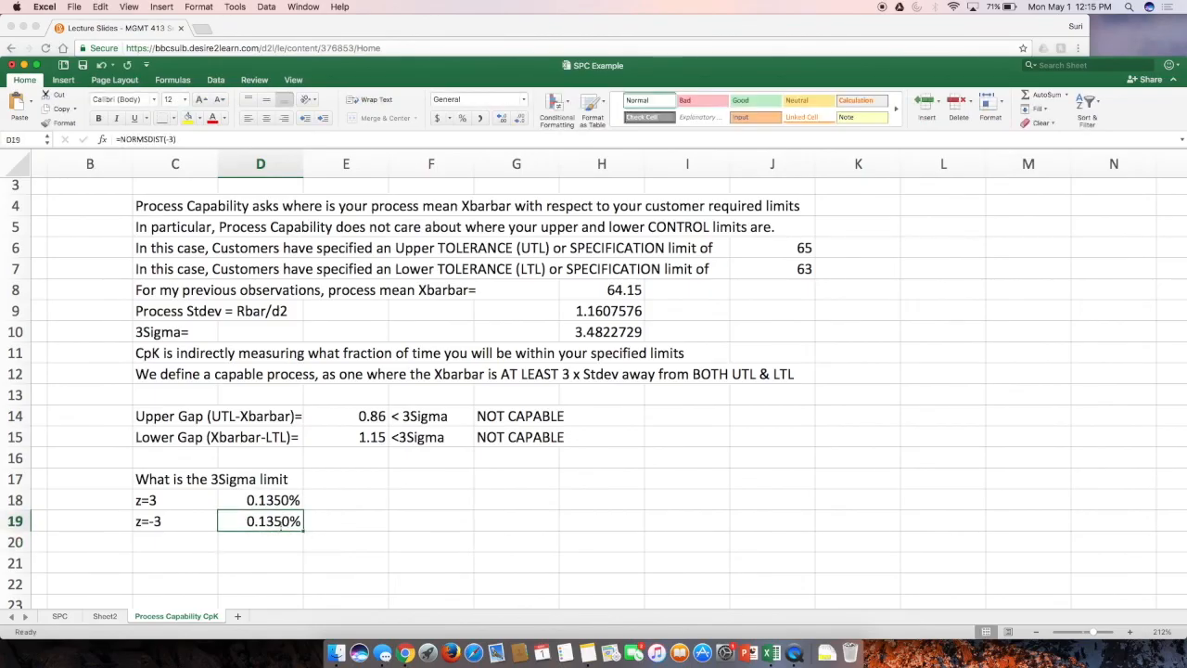
Step: Label C20 "Add up on either side" and sum the two tail probabilities D18 and D19 in E20
{"action": "left_click", "coordinate": [172, 539]}
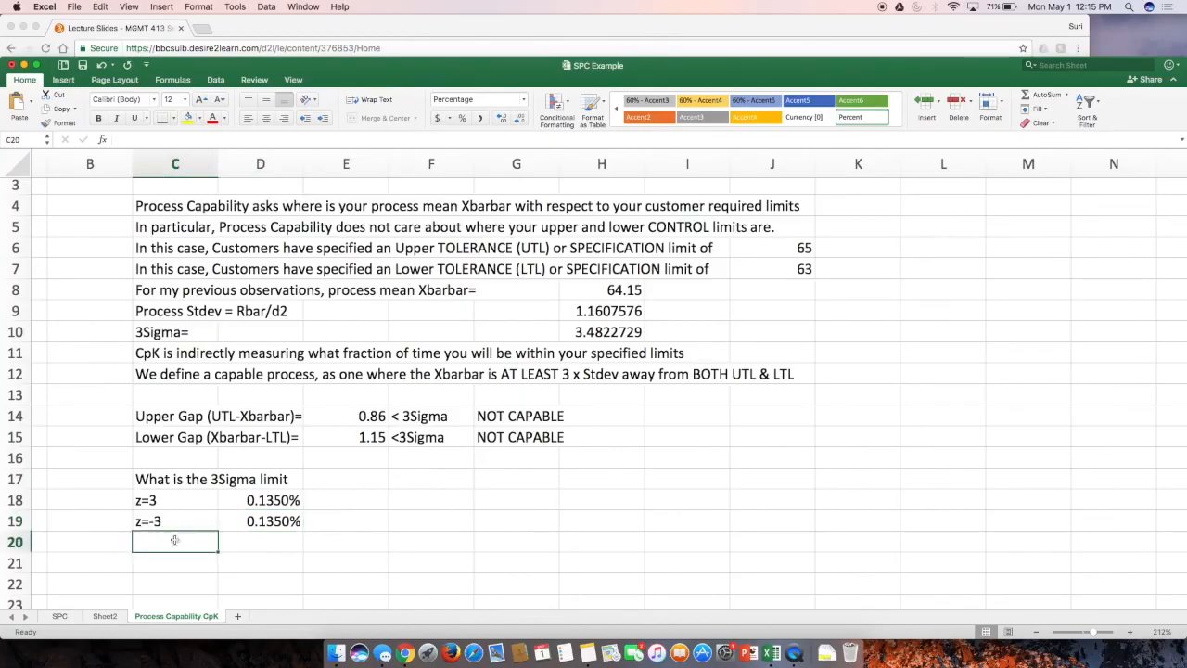
{"action": "type", "text": "Add up on either side"}
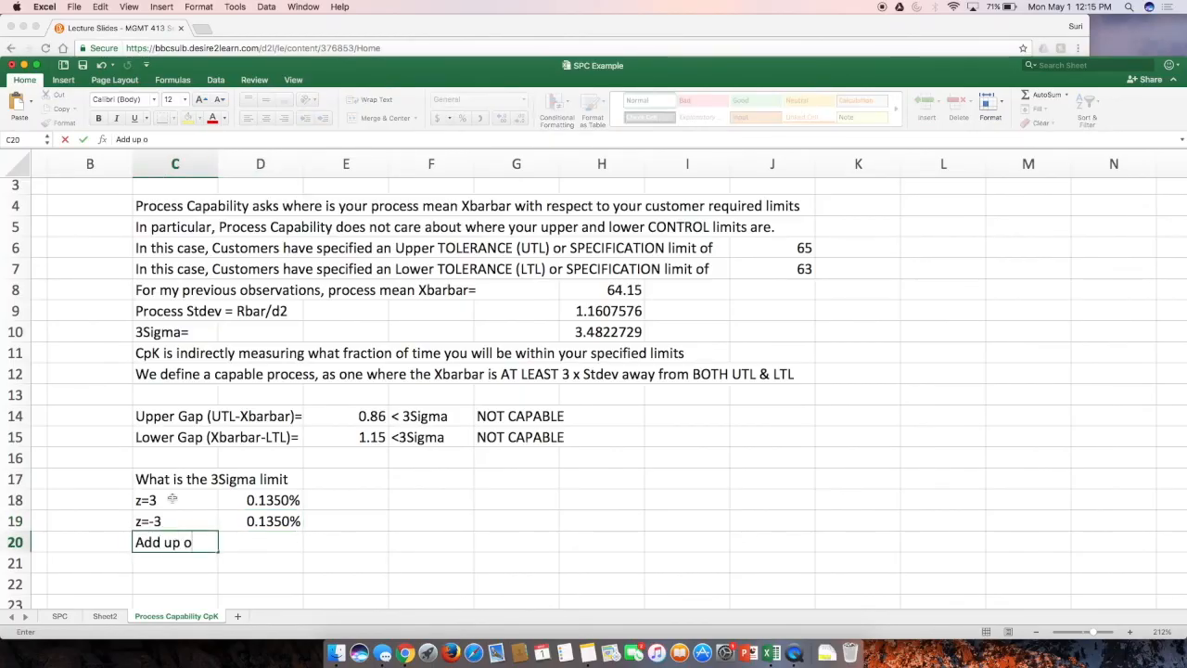
{"action": "key", "text": "Tab"}
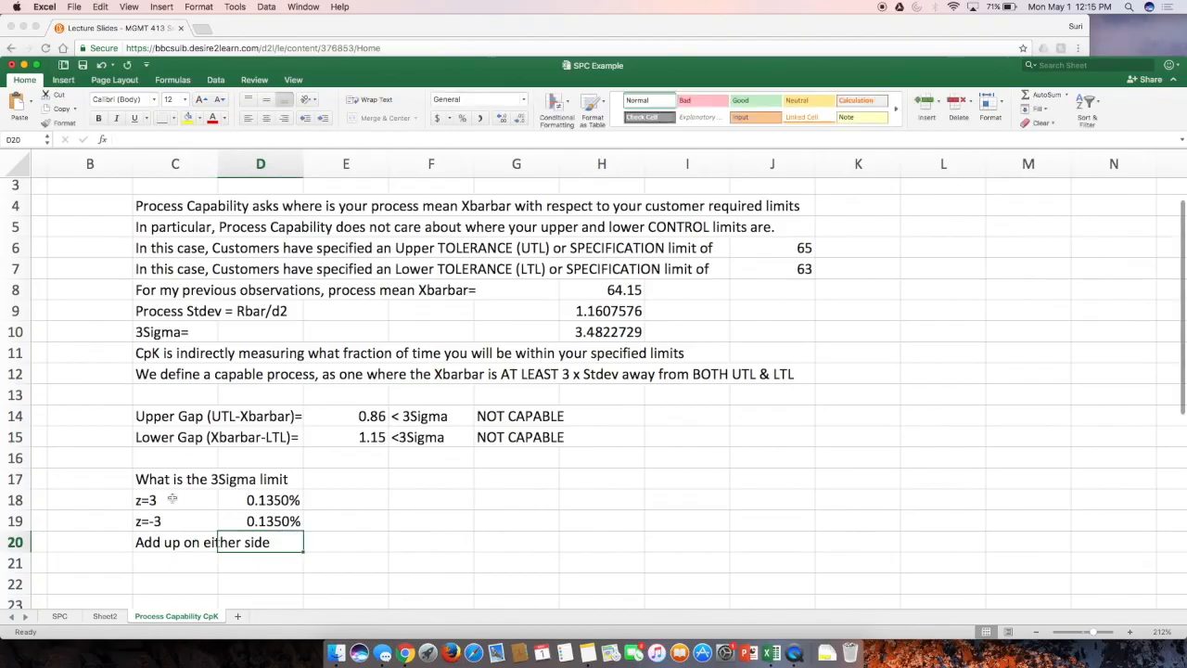
{"action": "key", "text": "Tab"}
{"action": "type", "text": "="}
{"action": "left_click", "coordinate": [268, 501]}
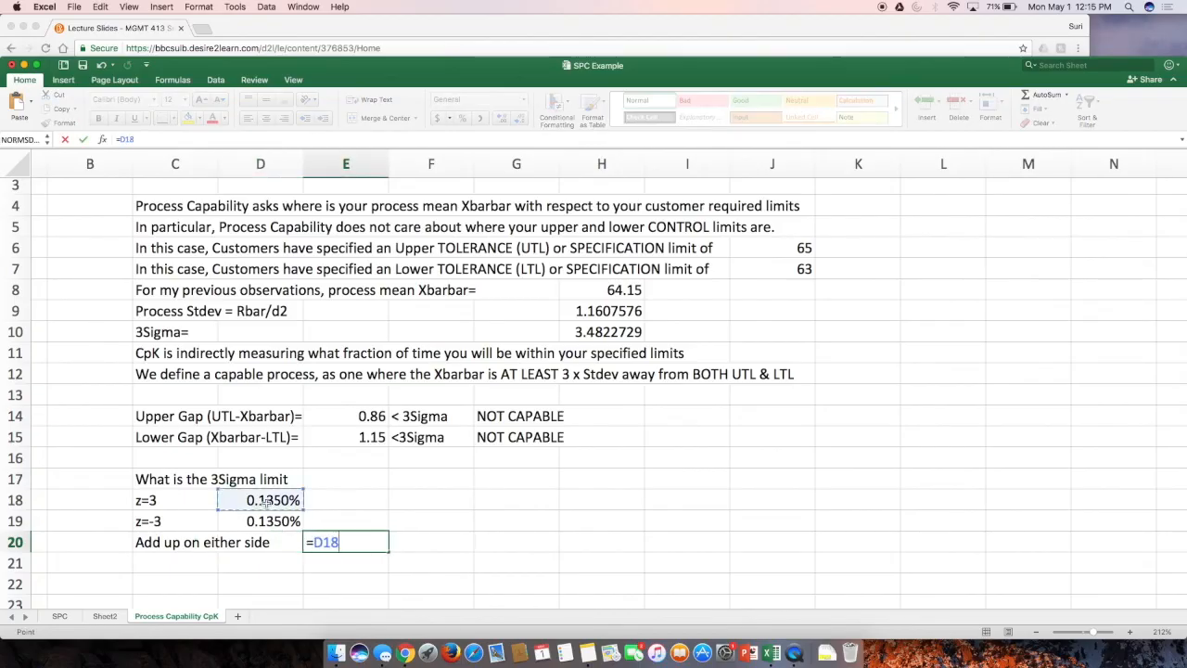
{"action": "type", "text": "+"}
{"action": "left_click", "coordinate": [271, 522]}
{"action": "key", "text": "Return"}
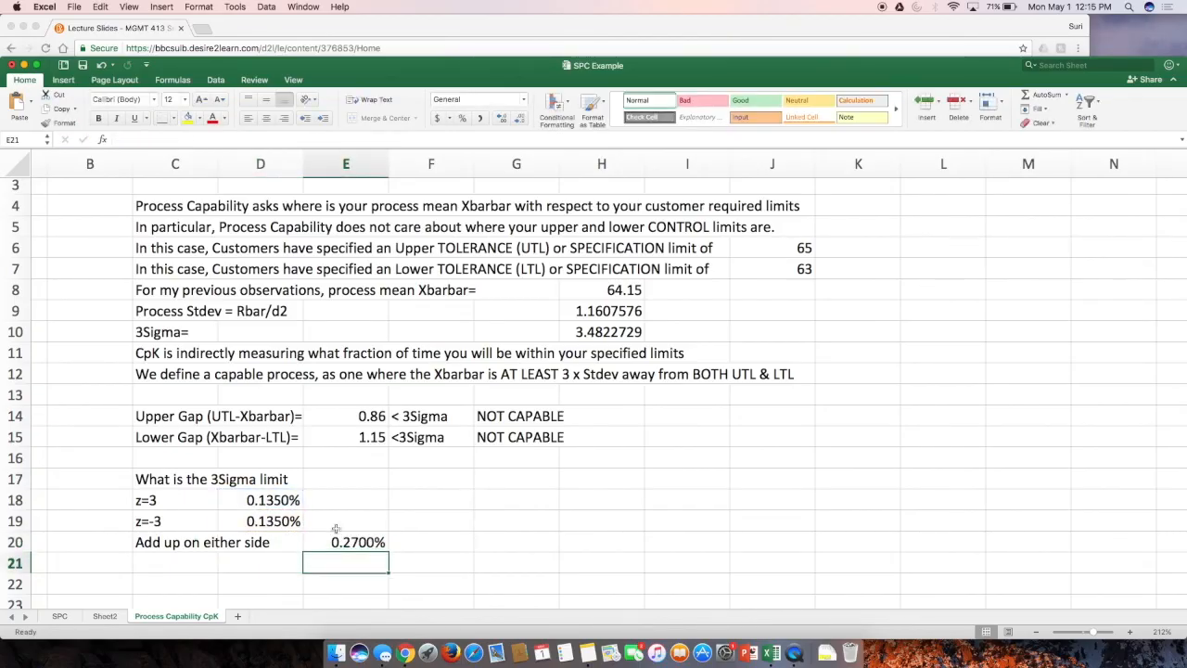
{"action": "key", "text": "Up"}
Step: Write the conclusion "A capable process has no more than 0.27% defects." in C21
{"action": "left_click", "coordinate": [190, 564]}
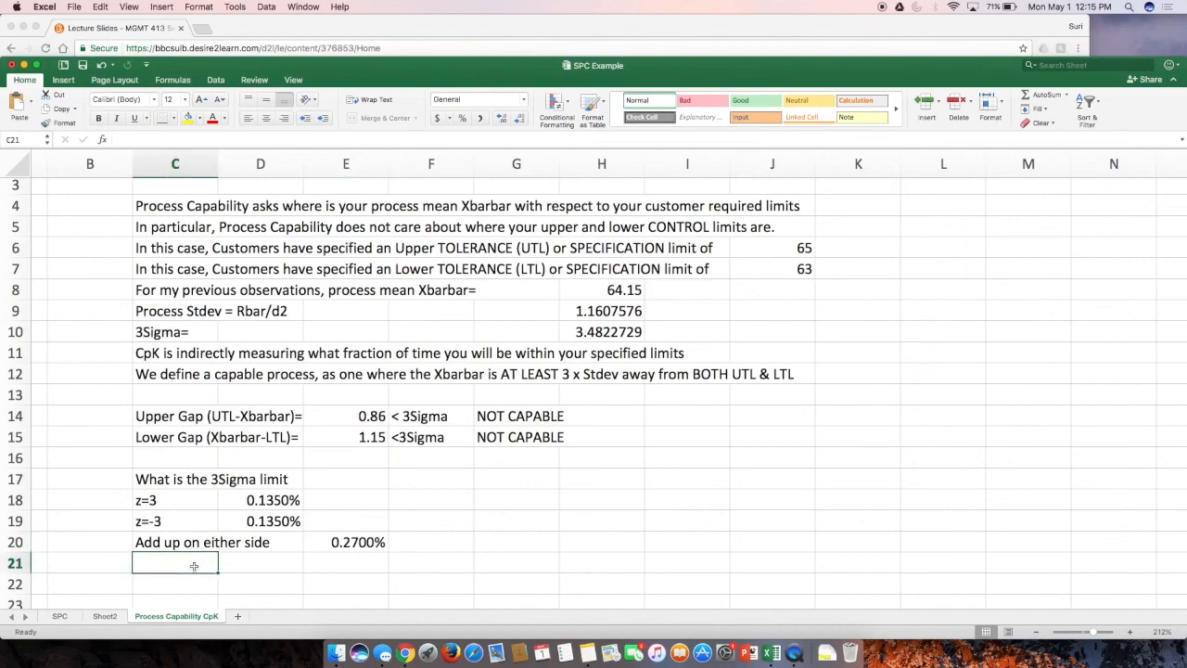
{"action": "type", "text": "A ca"}
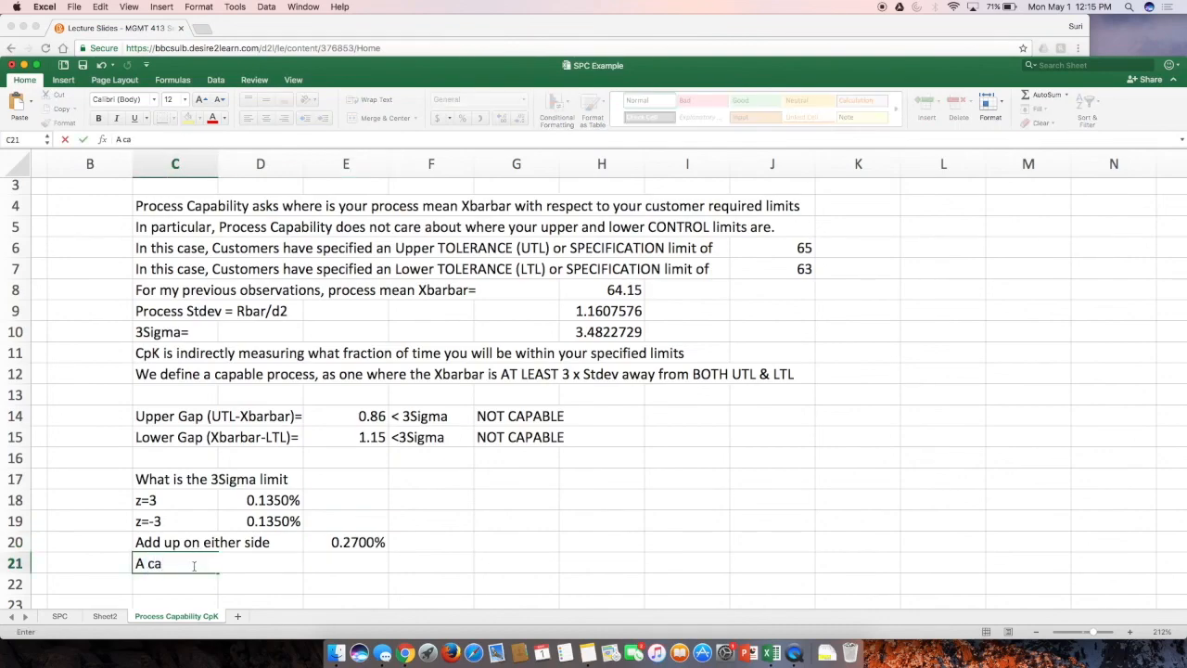
{"action": "type", "text": "pable process"}
{"action": "type", "text": " ha"}
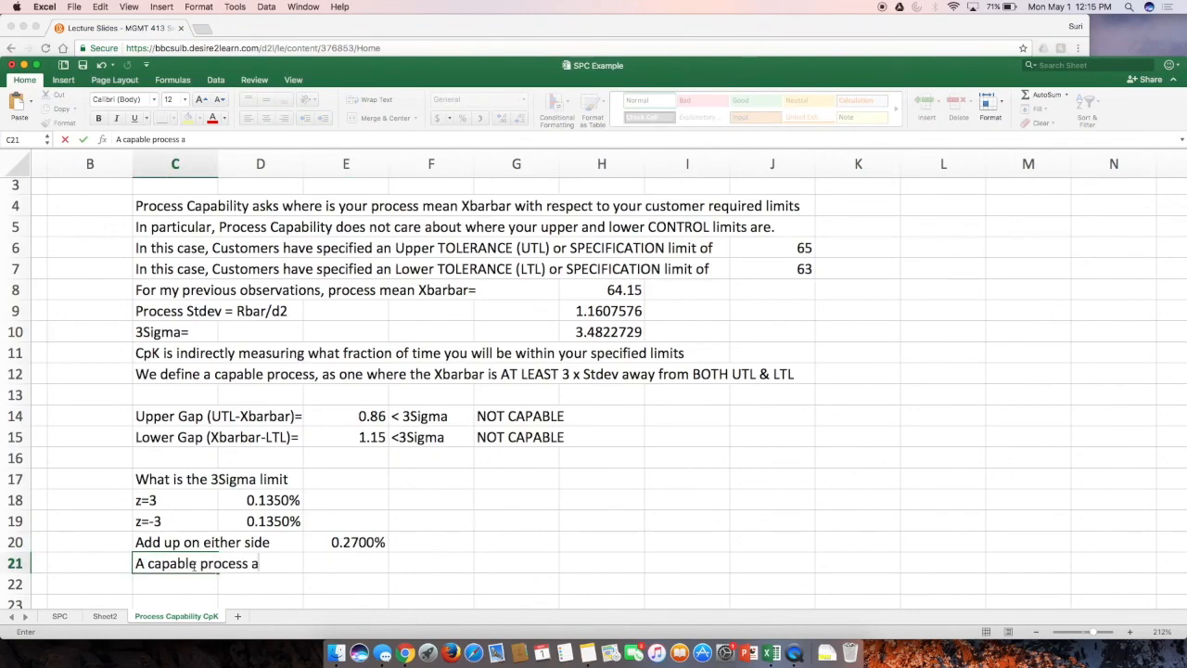
{"action": "key", "text": "BackSpace"}
{"action": "type", "text": "has no more than "}
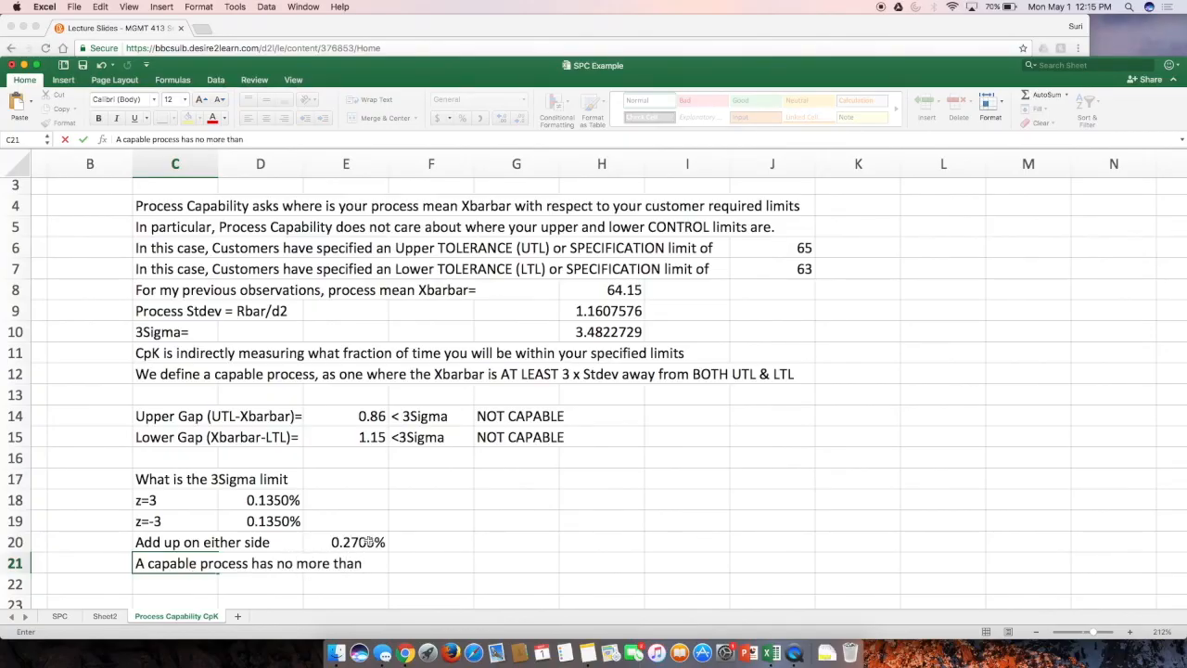
{"action": "type", "text": "0.27% defects."}
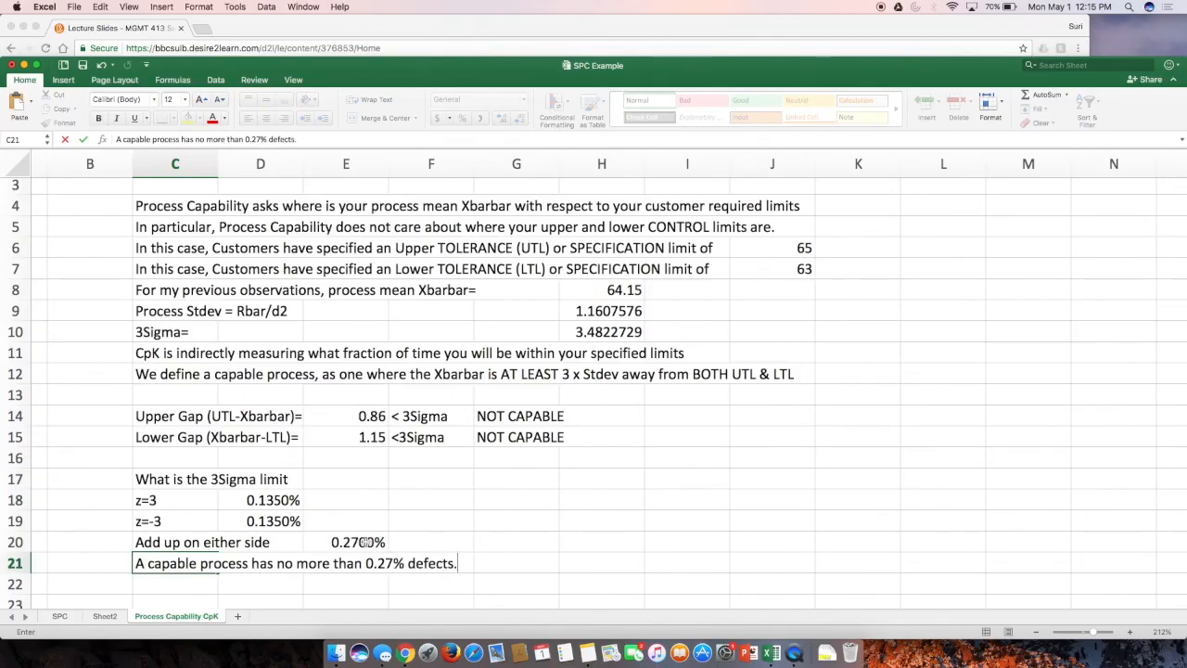
{"action": "key", "text": "Return"}
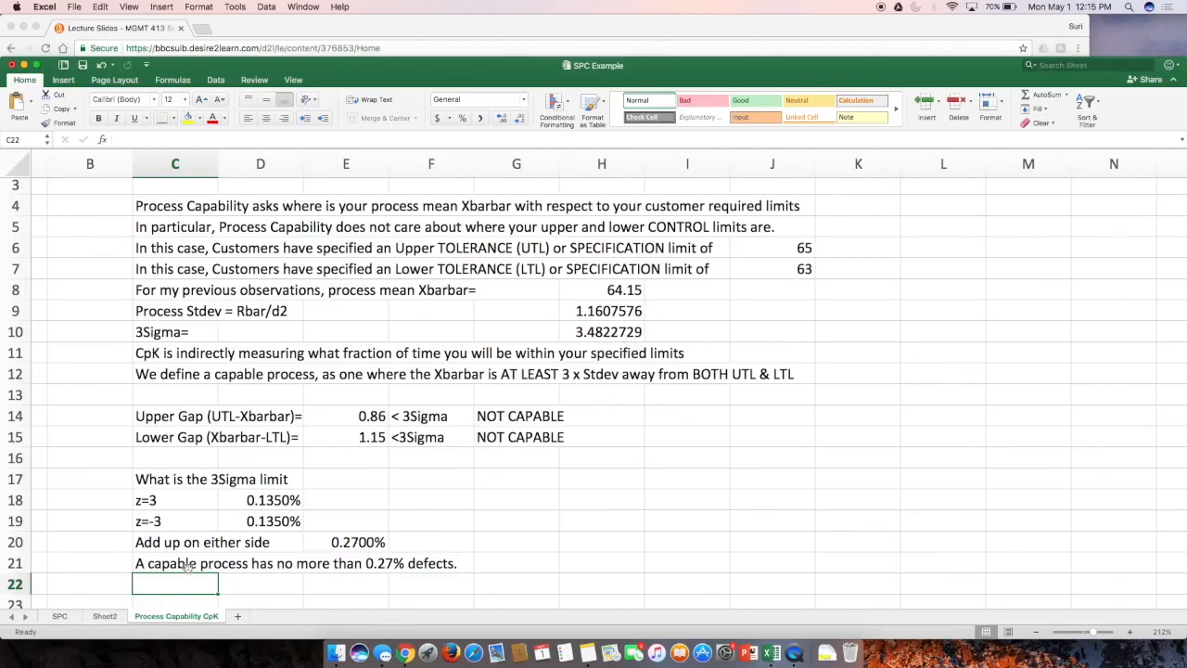
{"action": "left_click", "coordinate": [186, 567]}
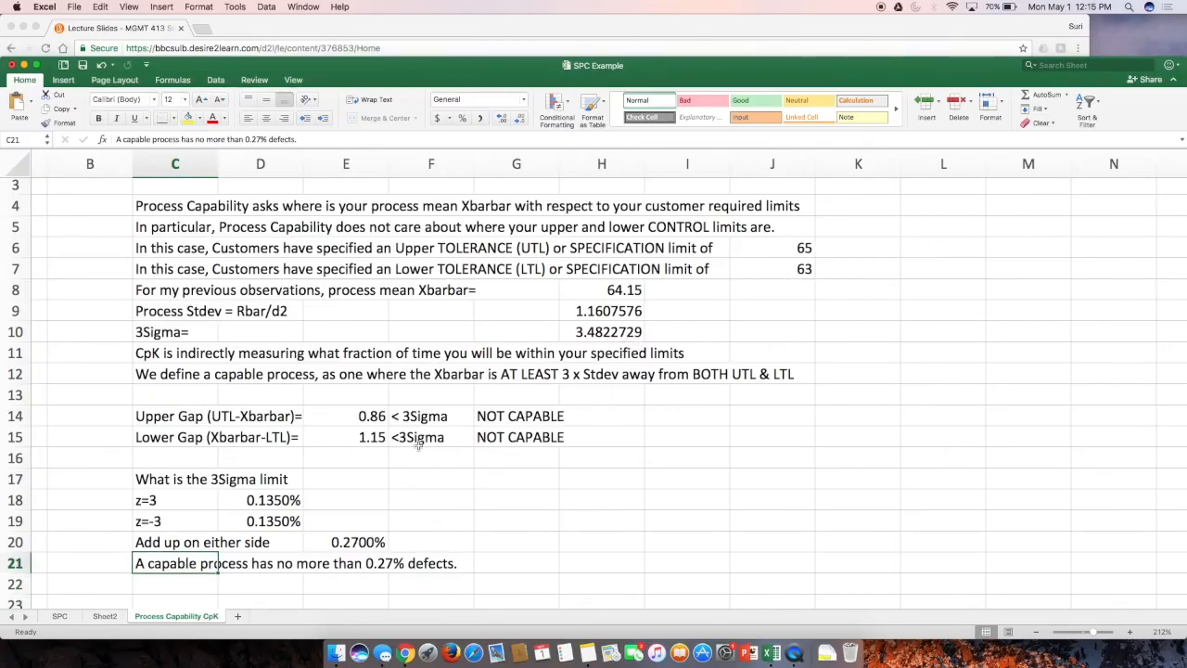